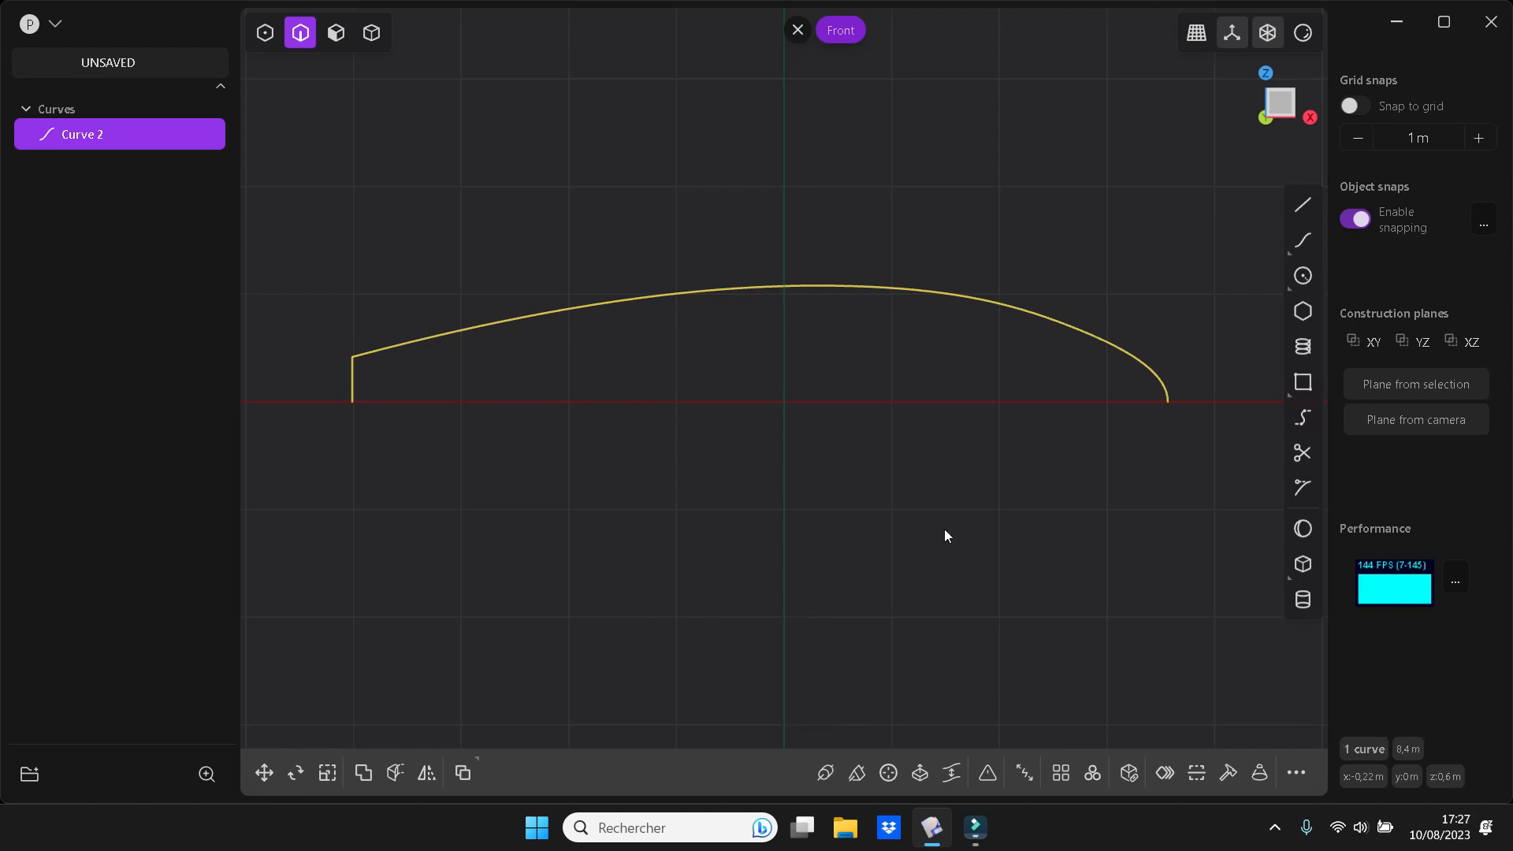
Revolve the profile curve 360 degrees around the X axis to form a solid body
click(886, 773)
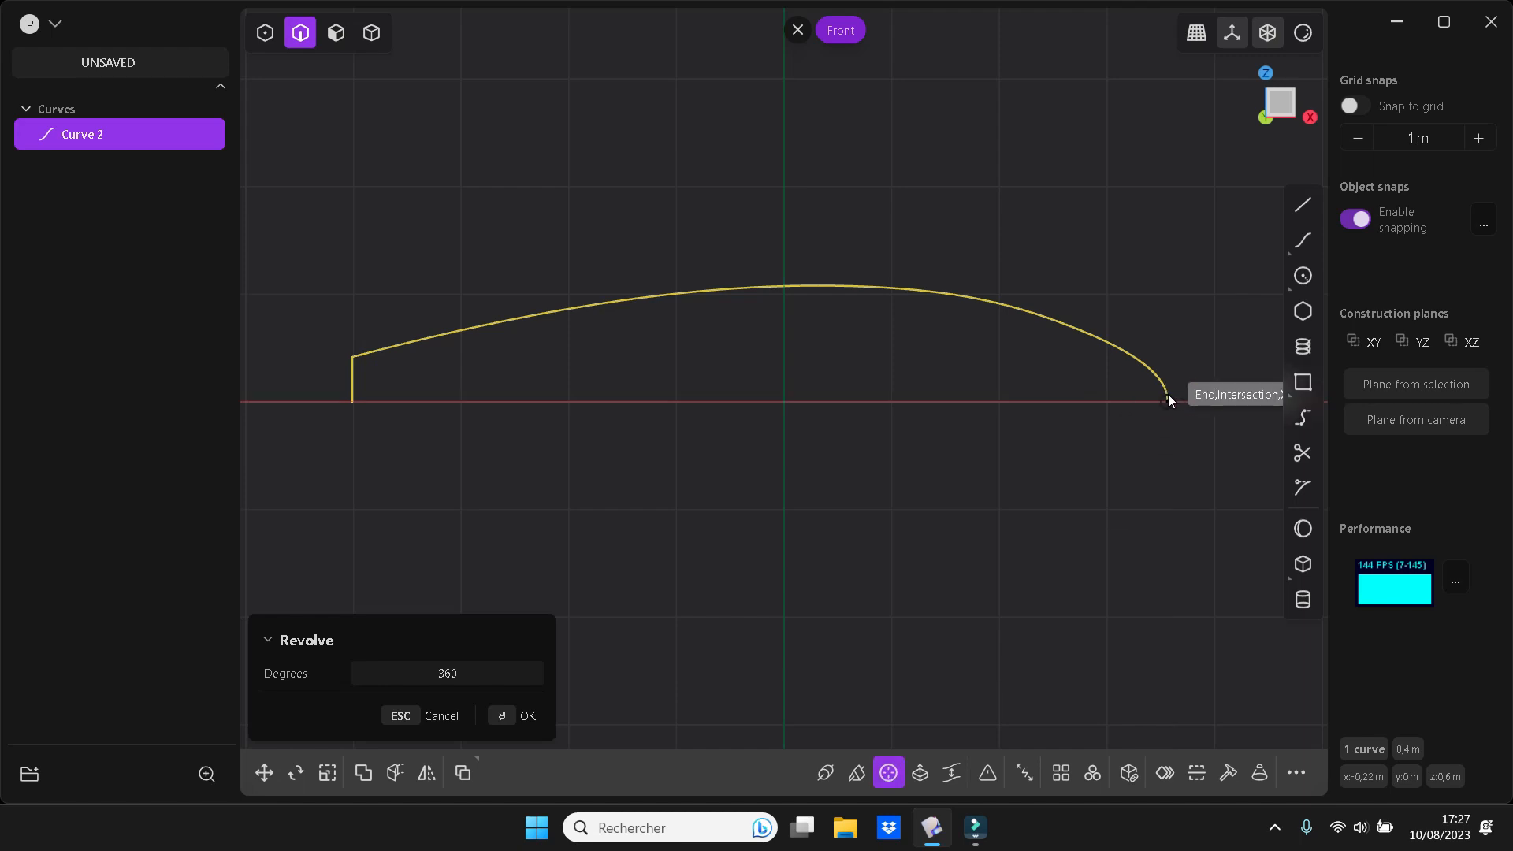
click(1167, 398)
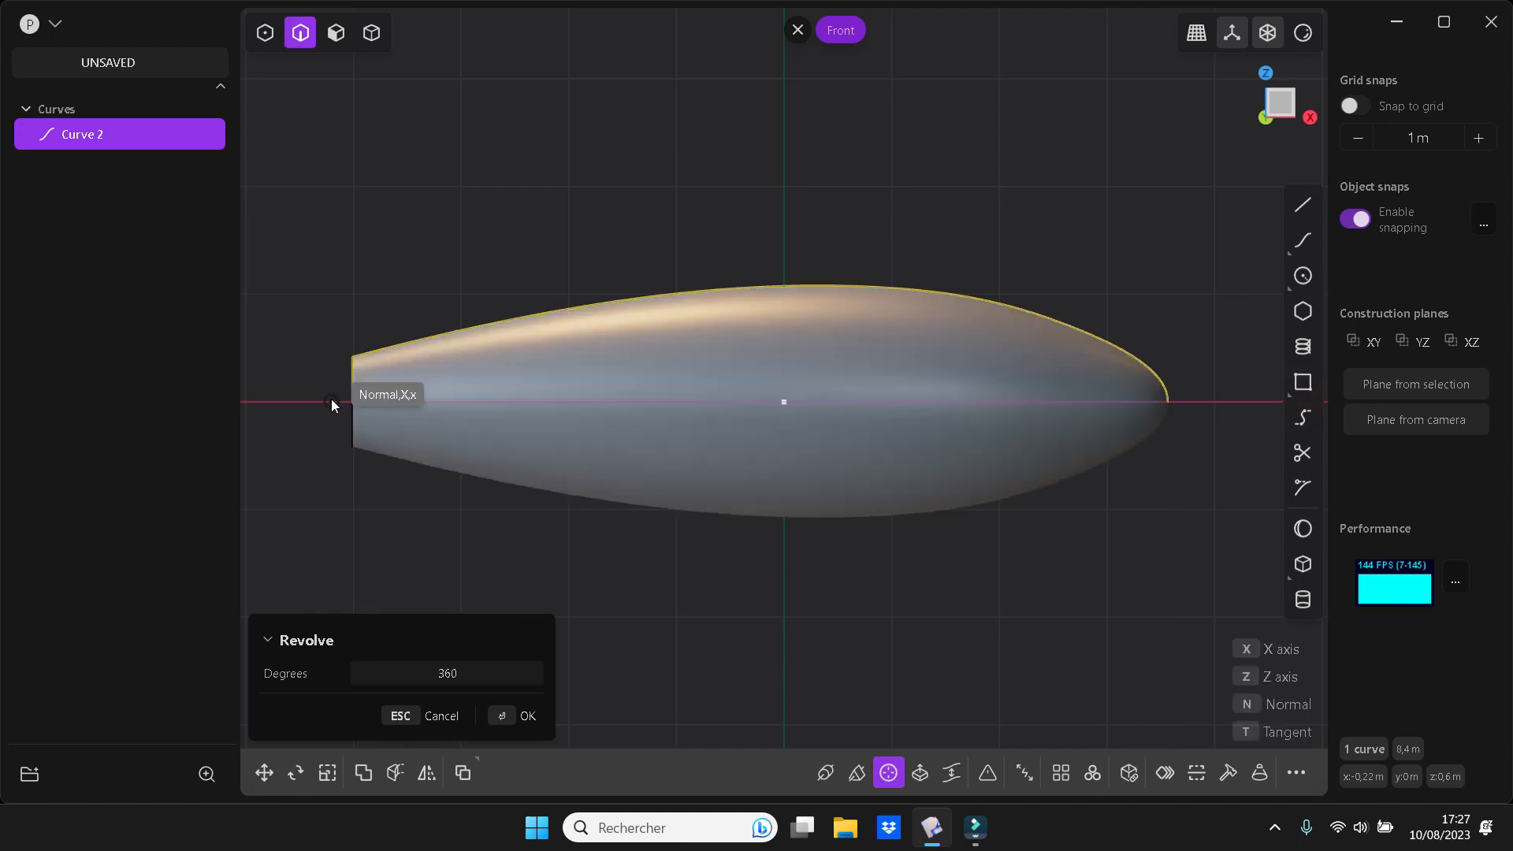
click(331, 399)
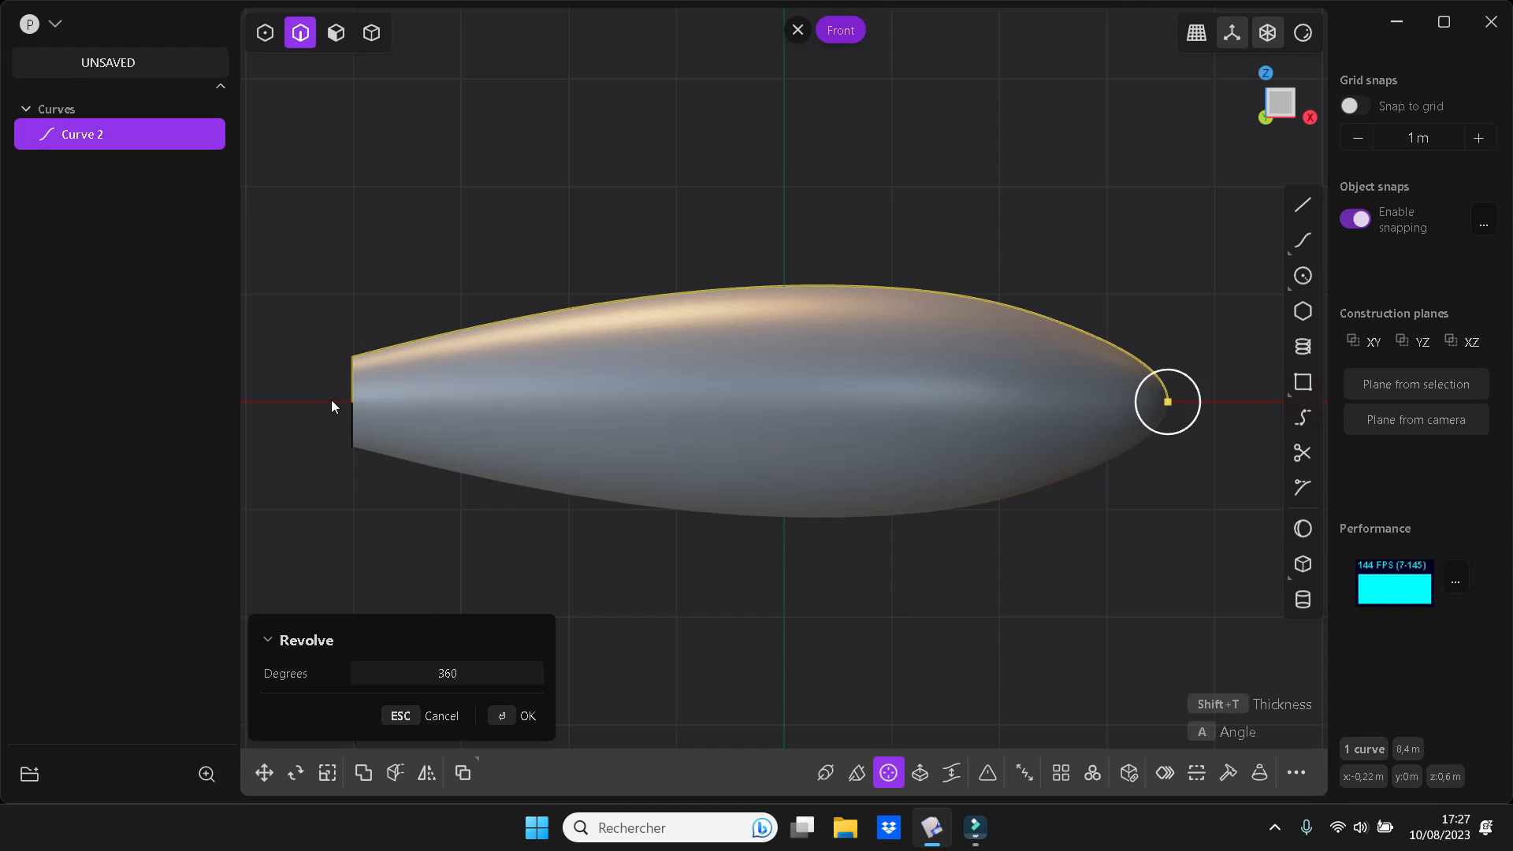
key(Return)
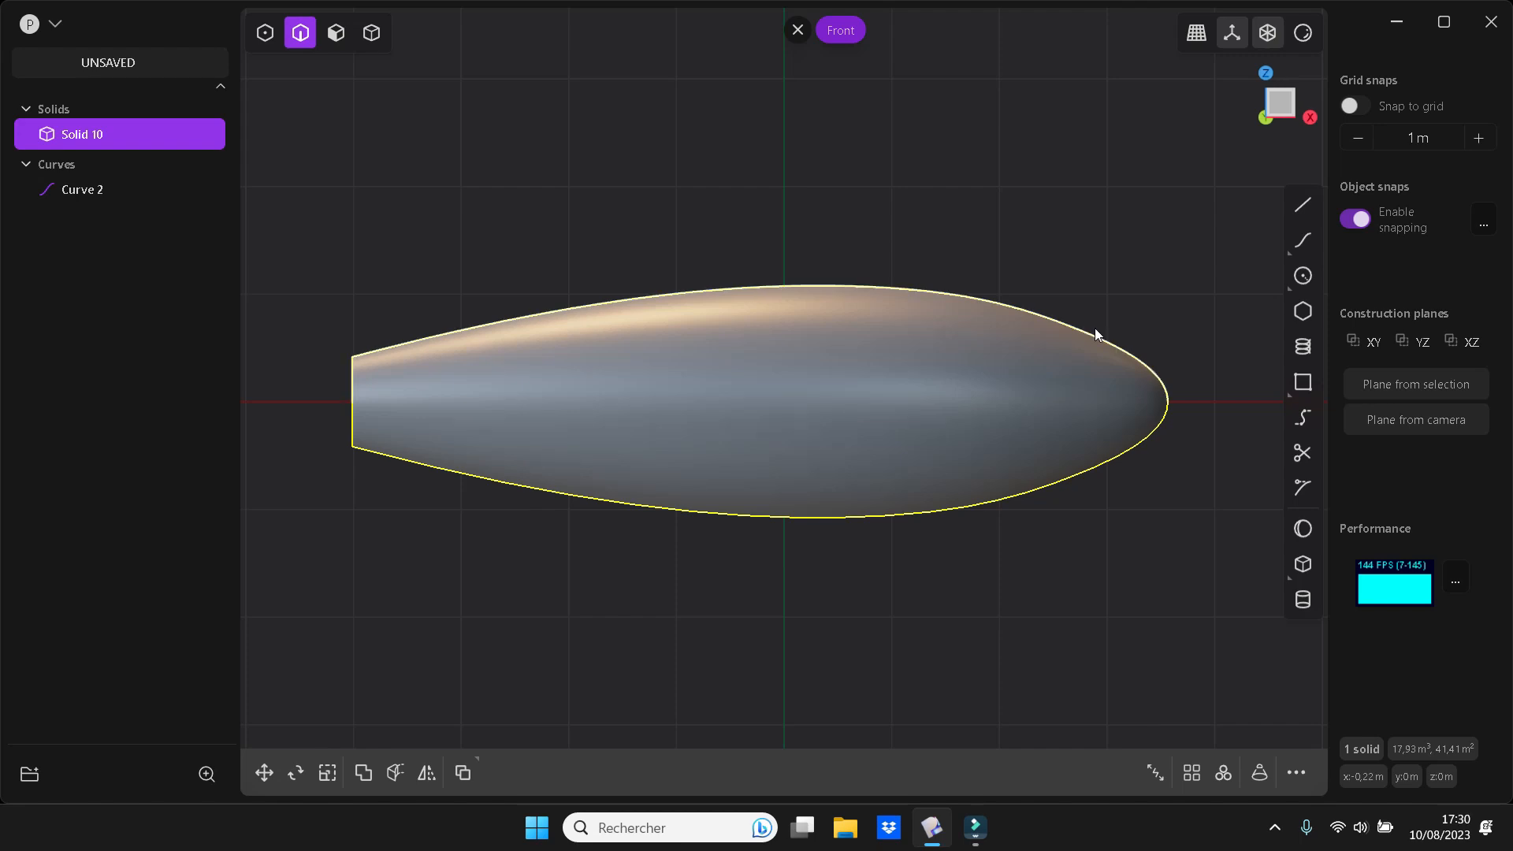
Draw a line about 5.75 m long, parallel to the X axis, across the upper part of the body
click(1303, 204)
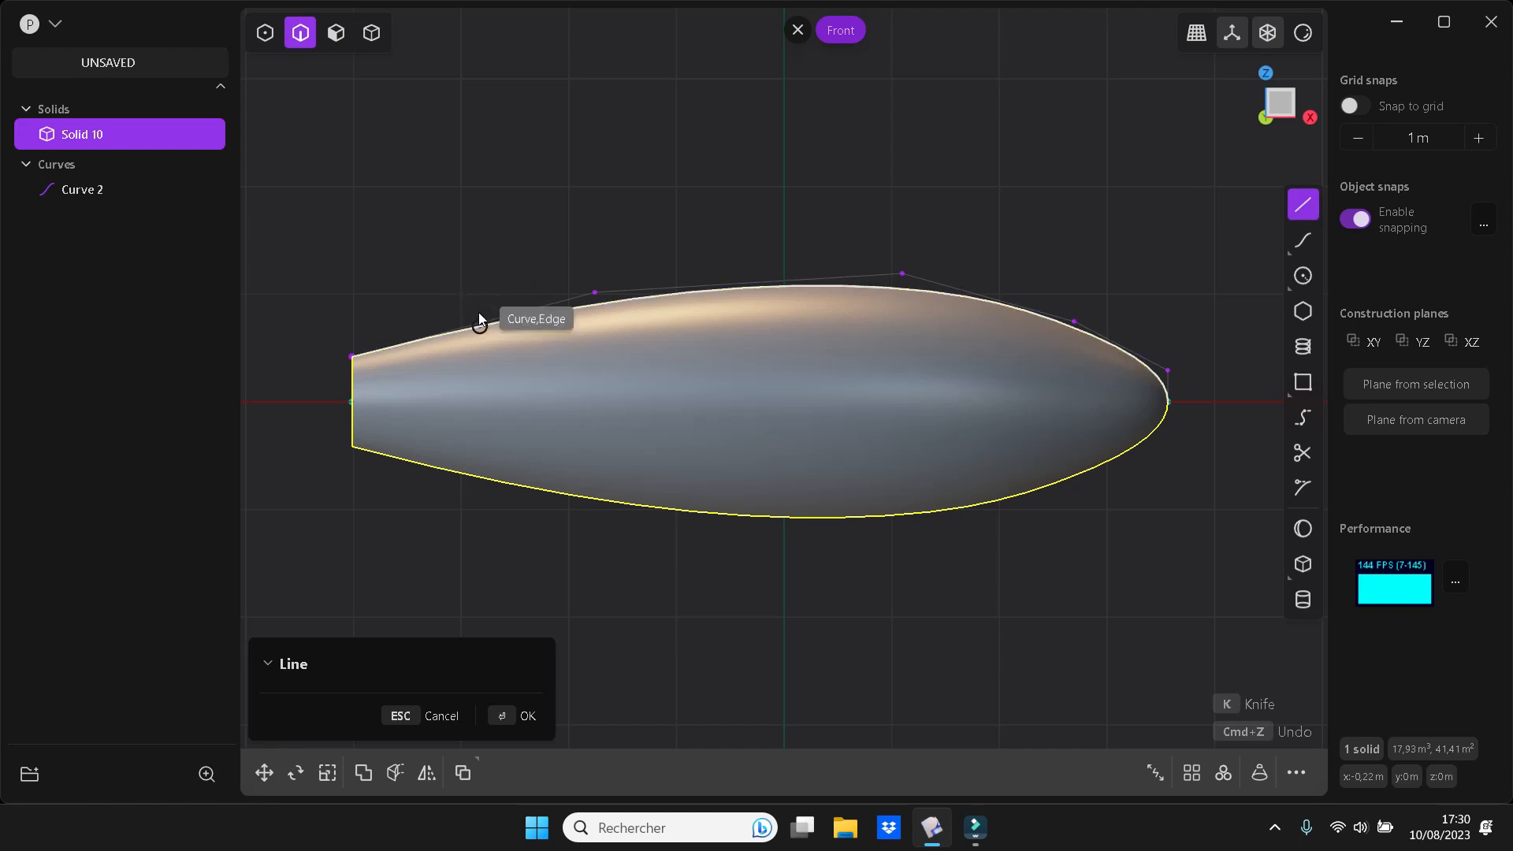
click(505, 301)
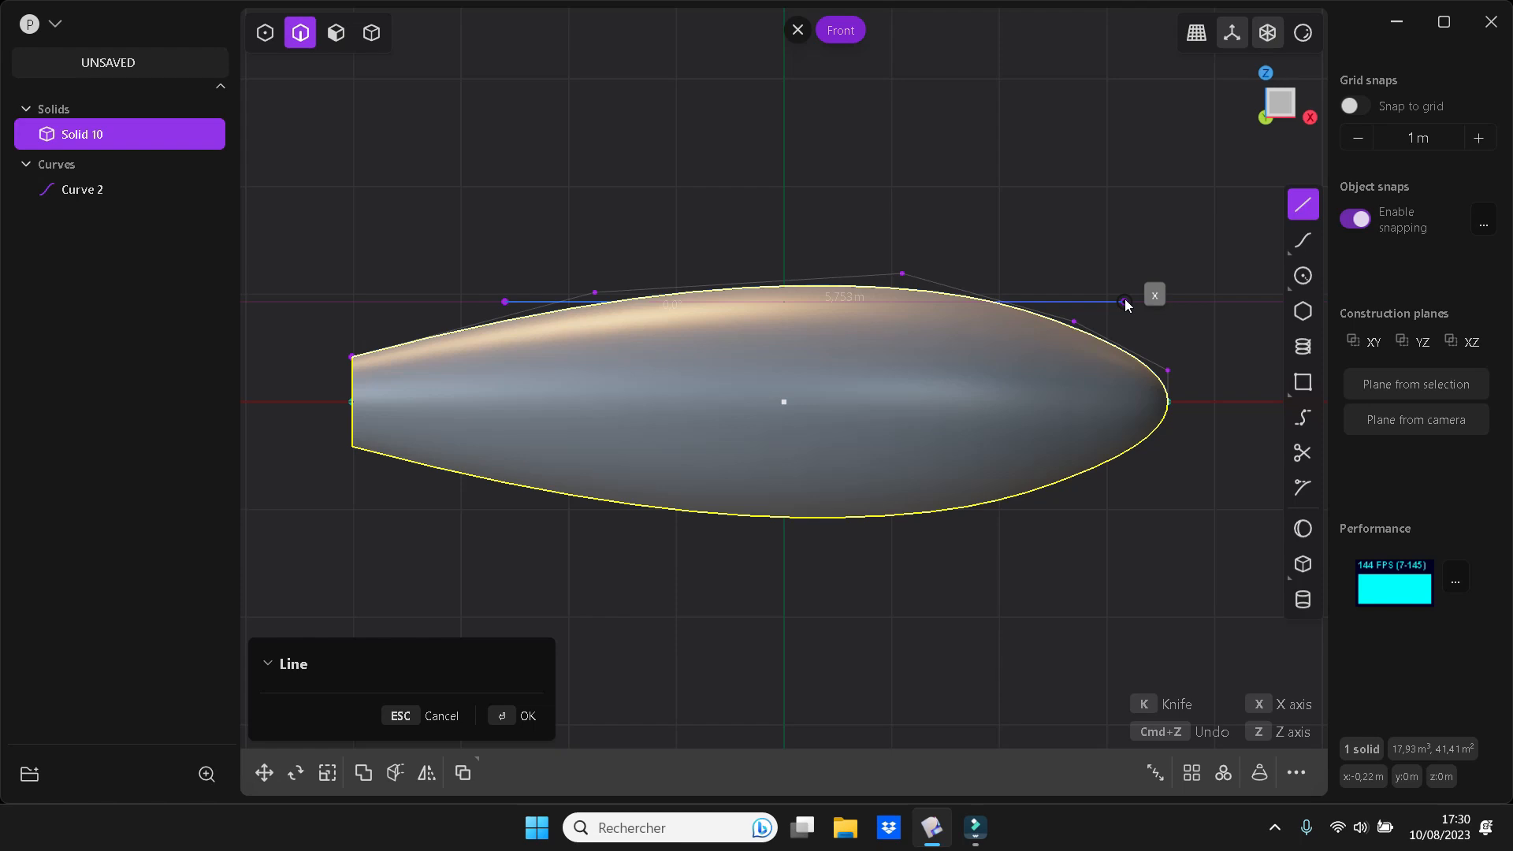
click(1125, 302)
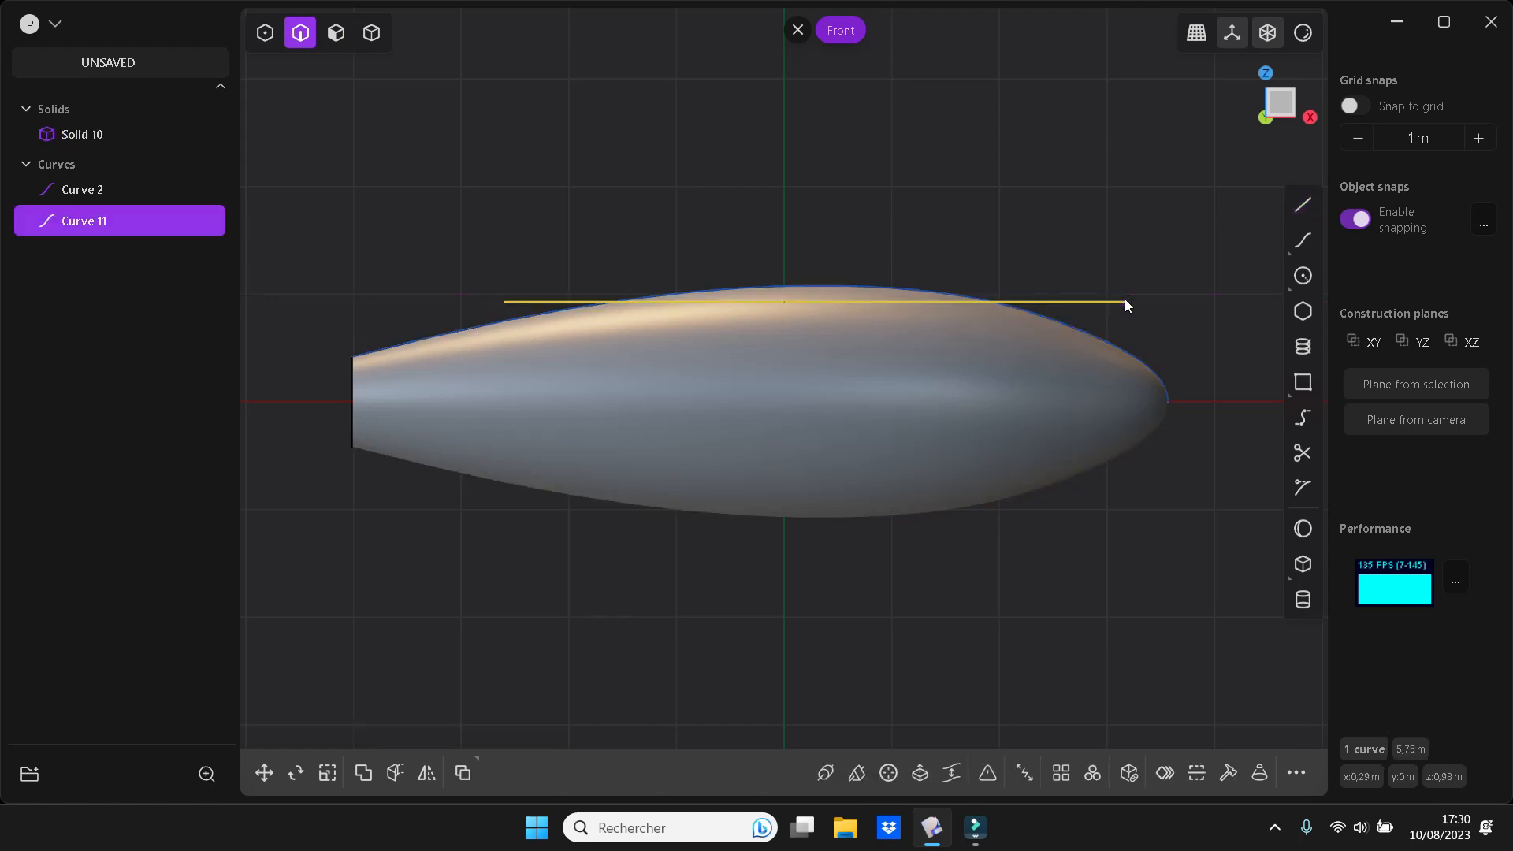
Cut the revolved solid with the line crossing its upper part
key(c)
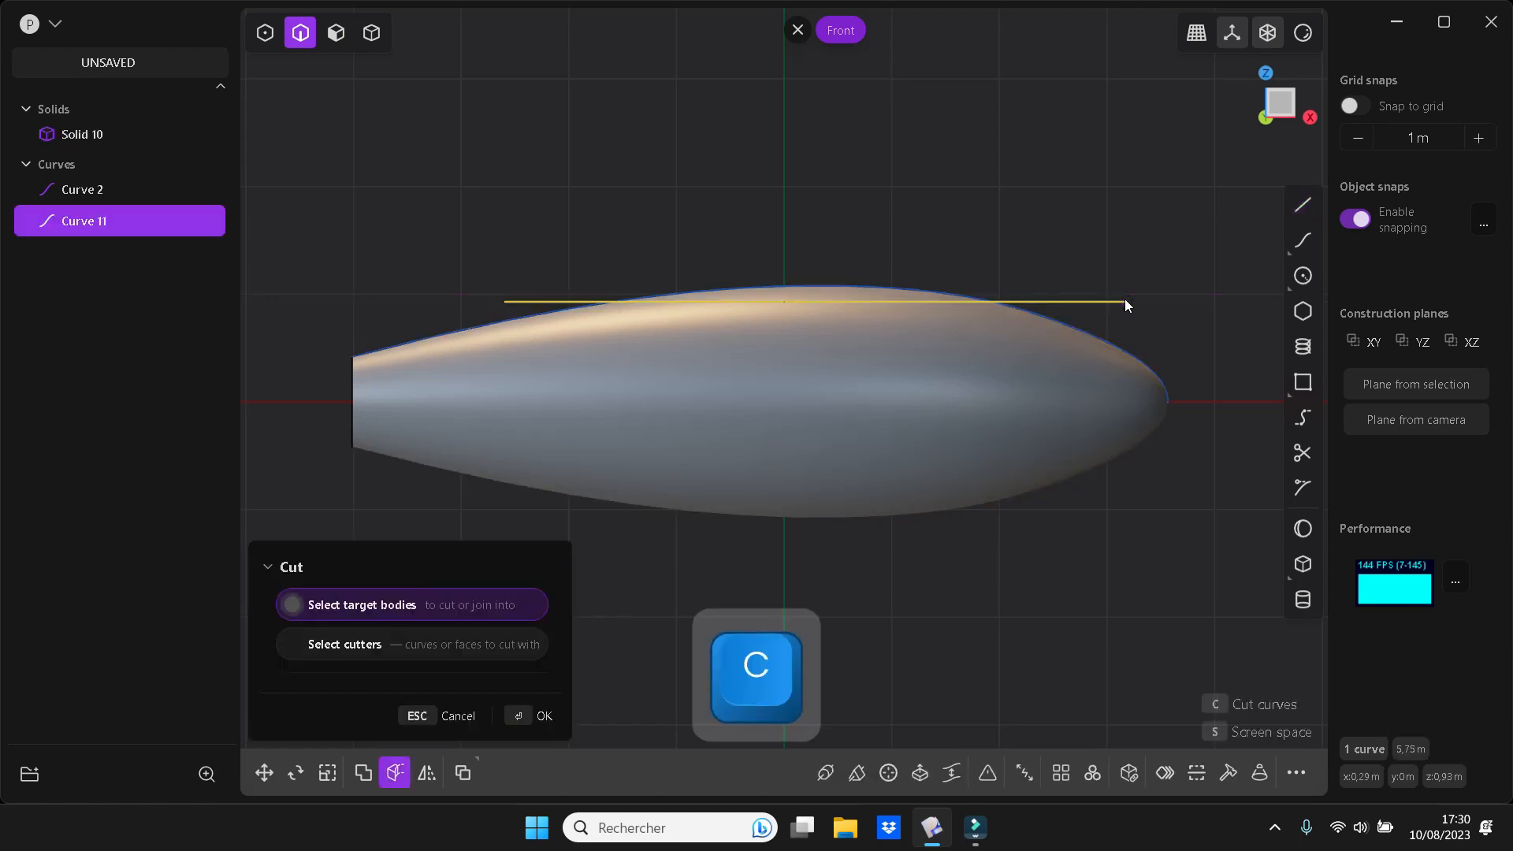
click(1008, 370)
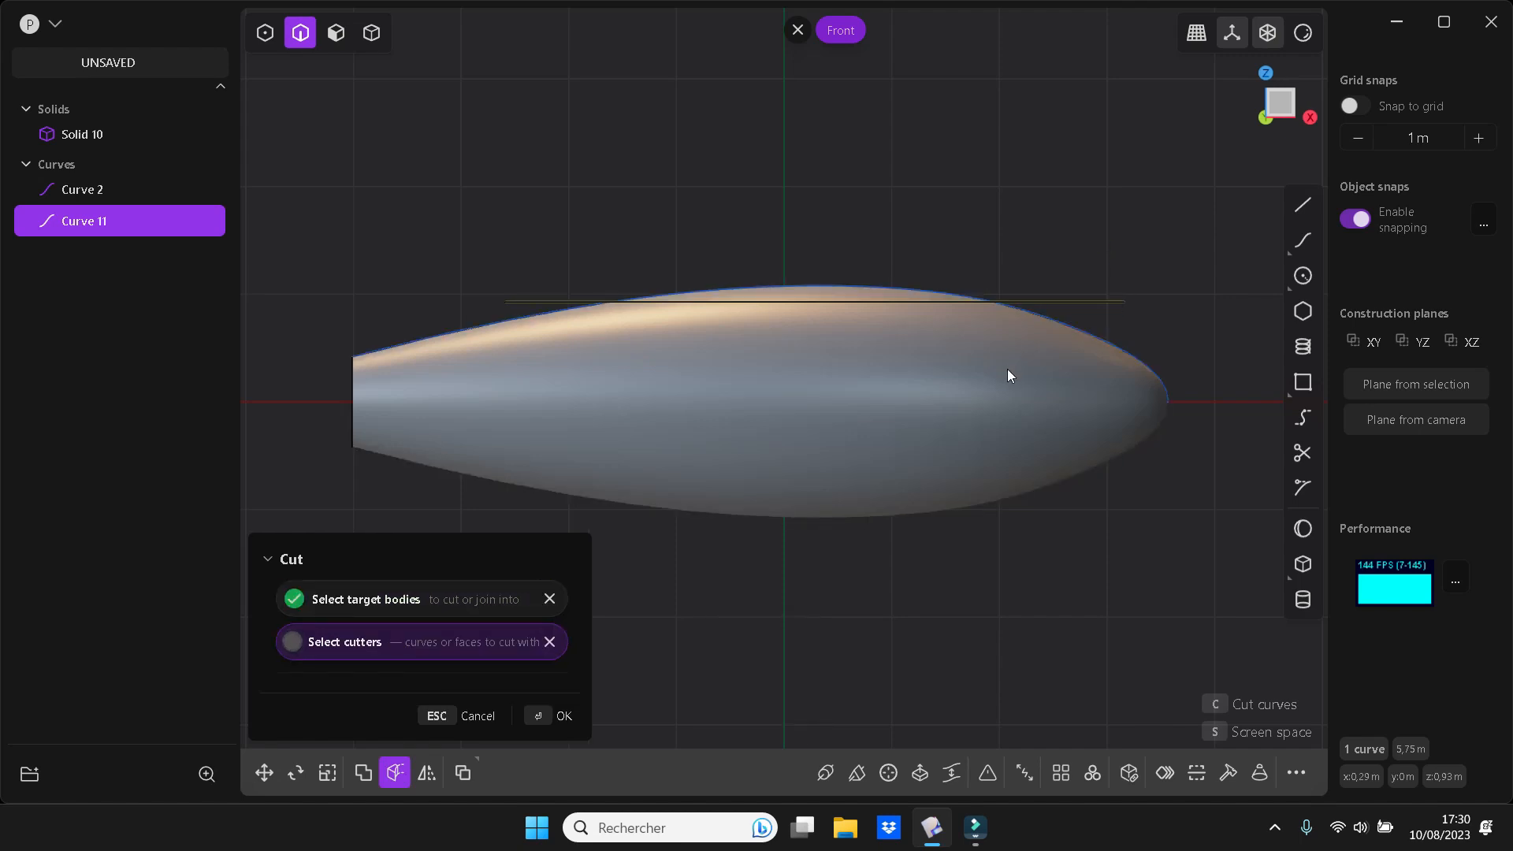
key(Return)
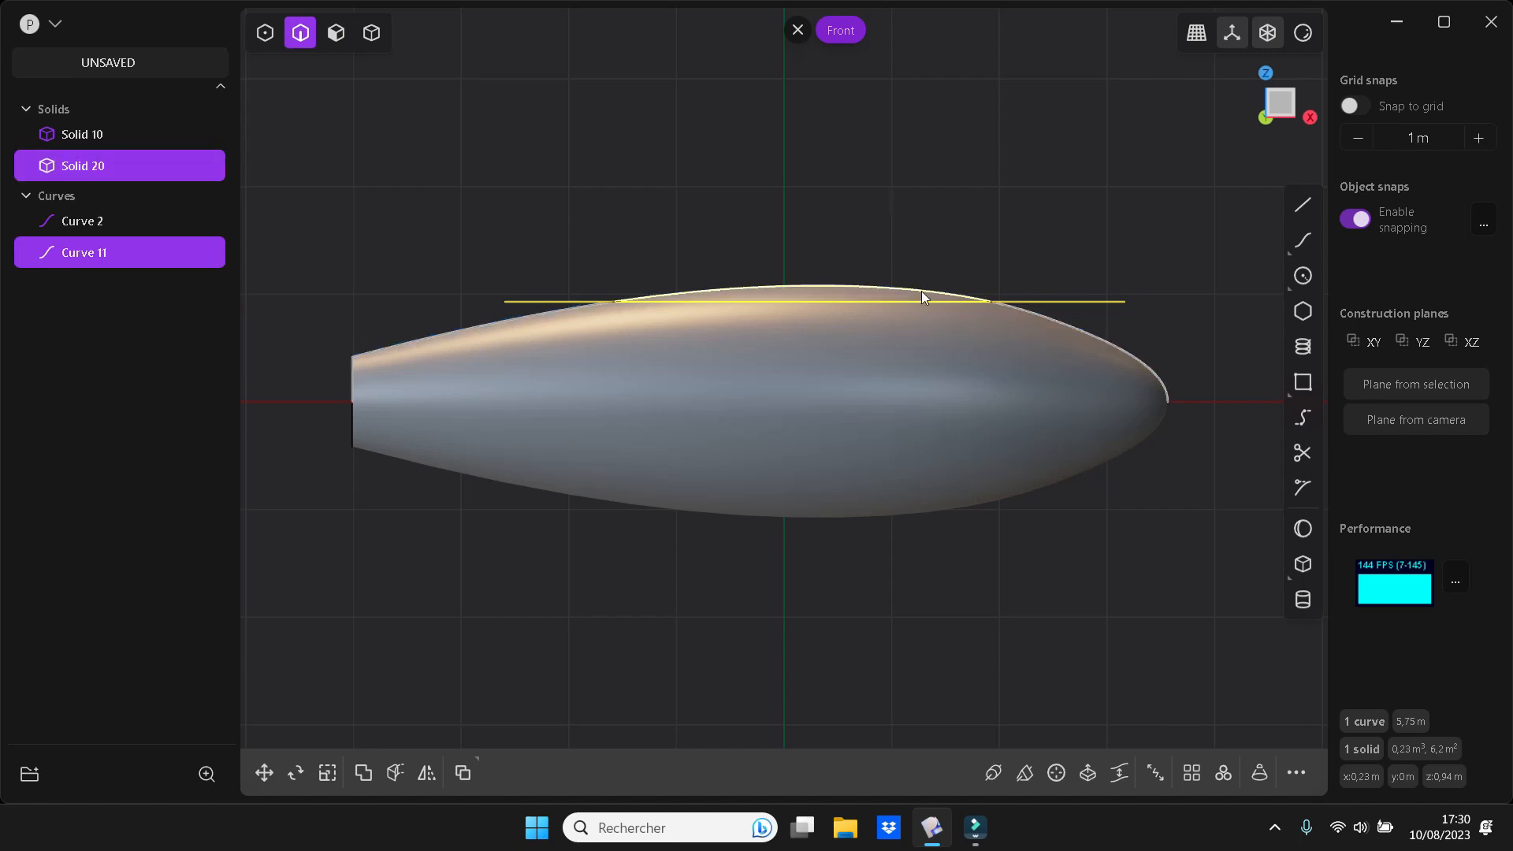
Delete the cut-off top piece together with the cutting line and the original profile curve
key(x)
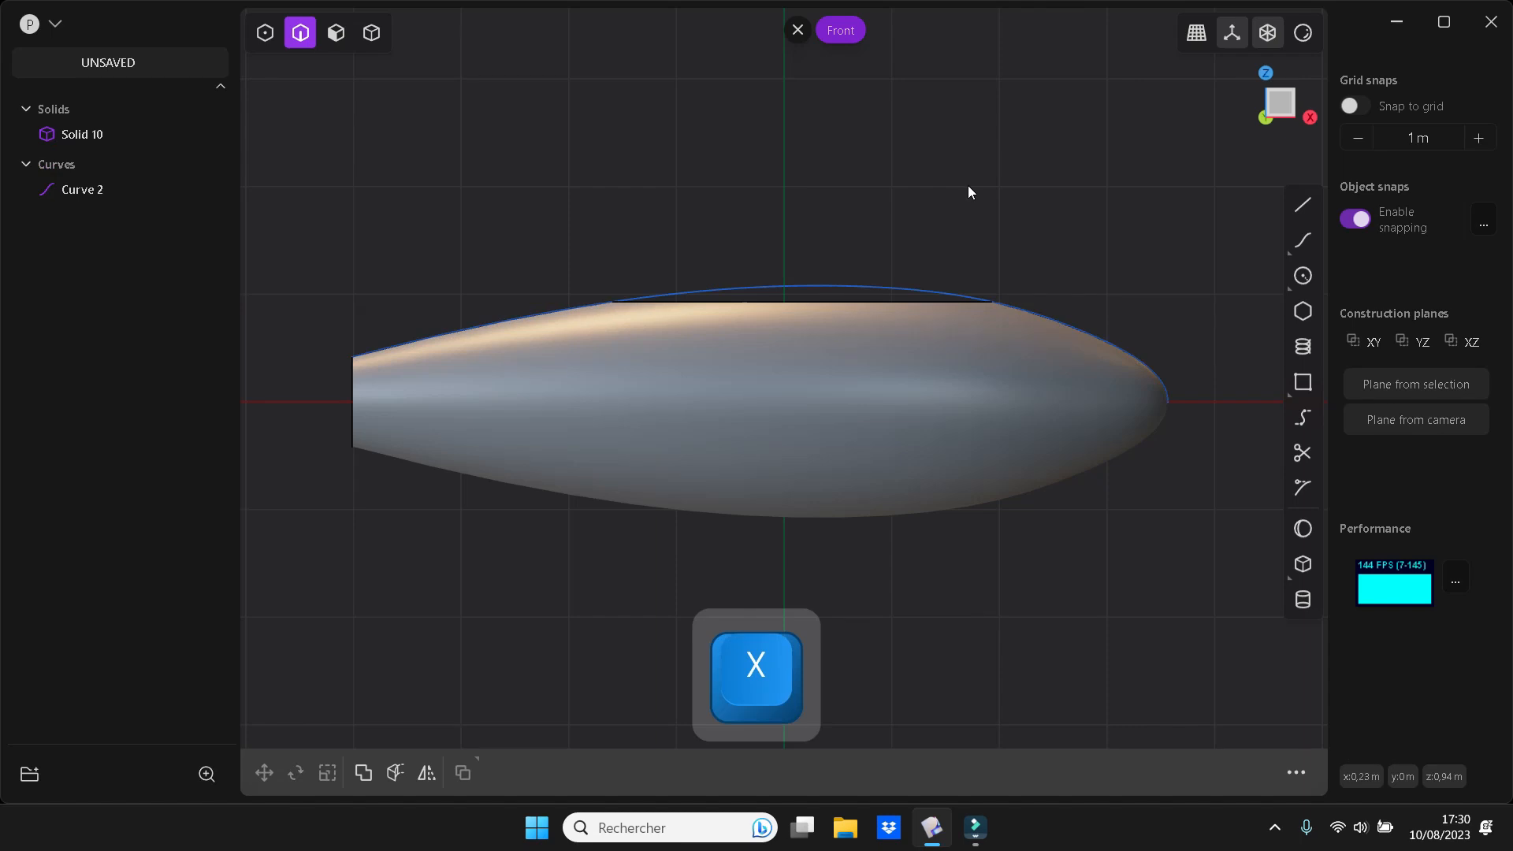
click(66, 193)
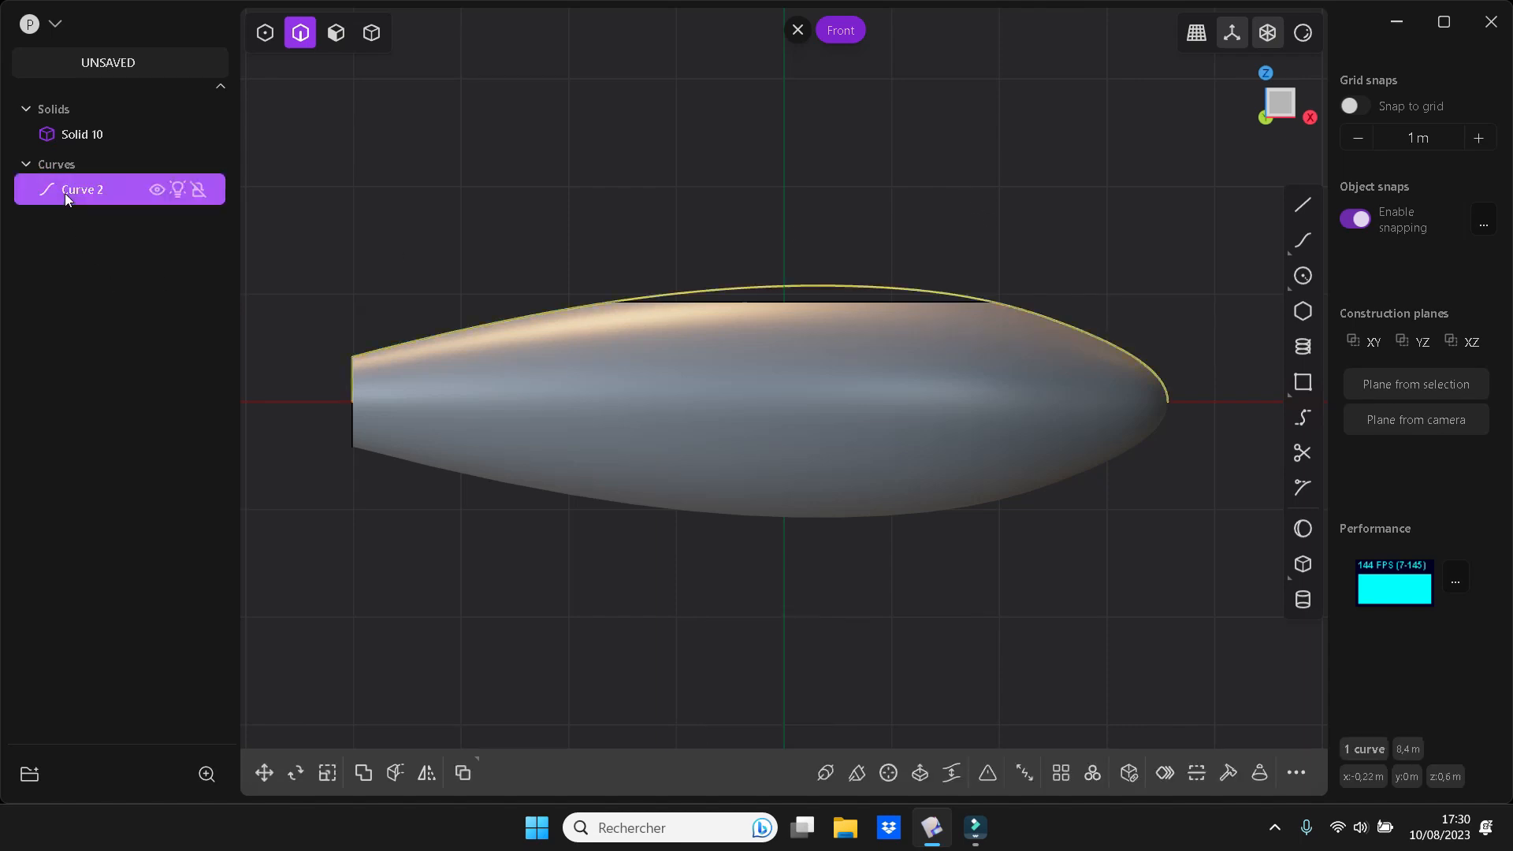
key(x)
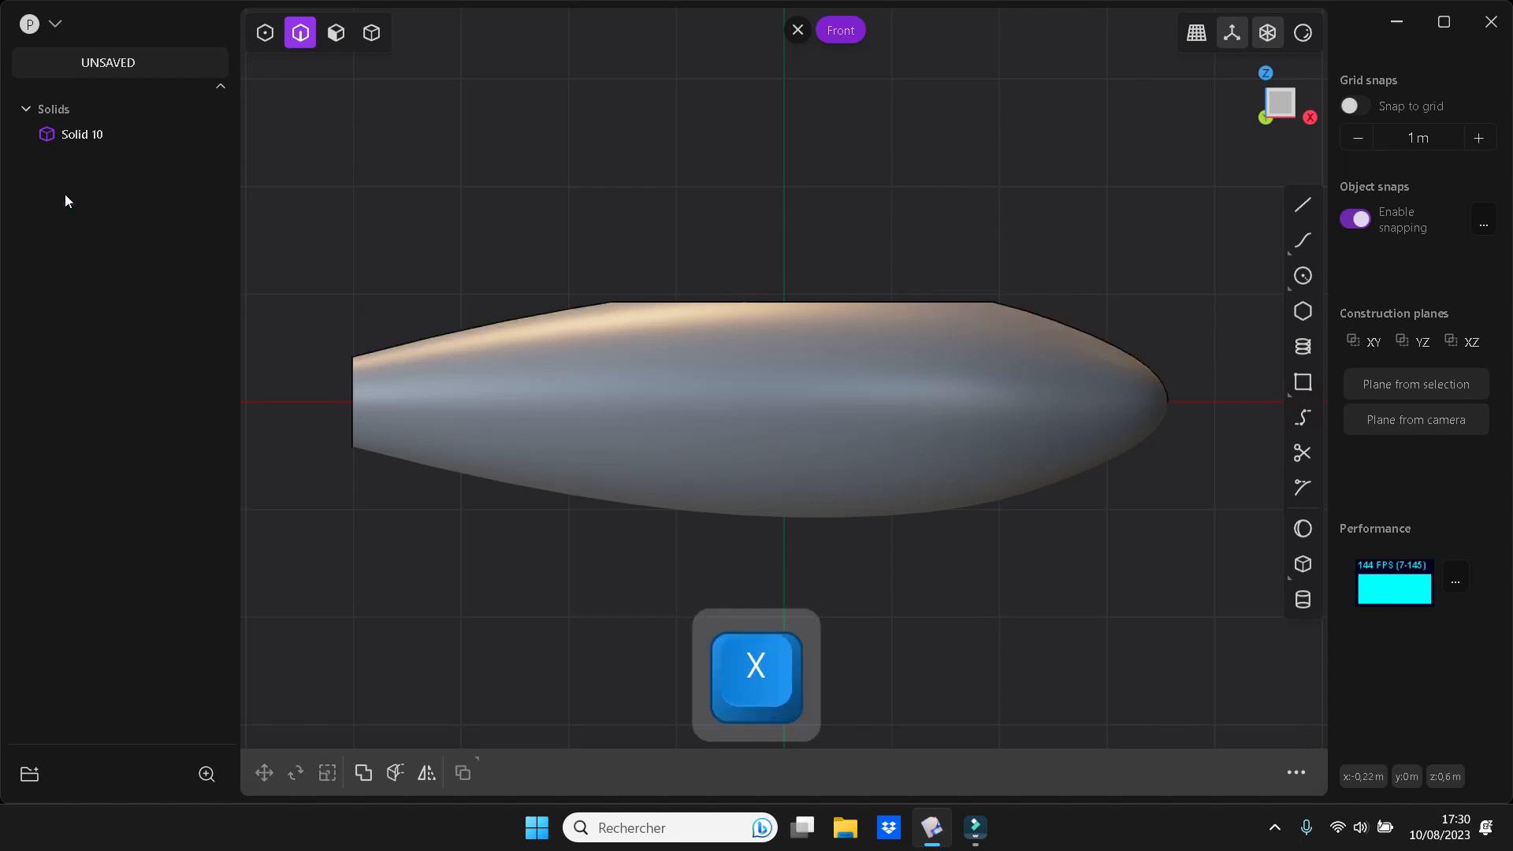
Fillet both edges around the flat top face with a conic shape and a distance of about 0.63 m
middle_drag(617, 267, 651, 348)
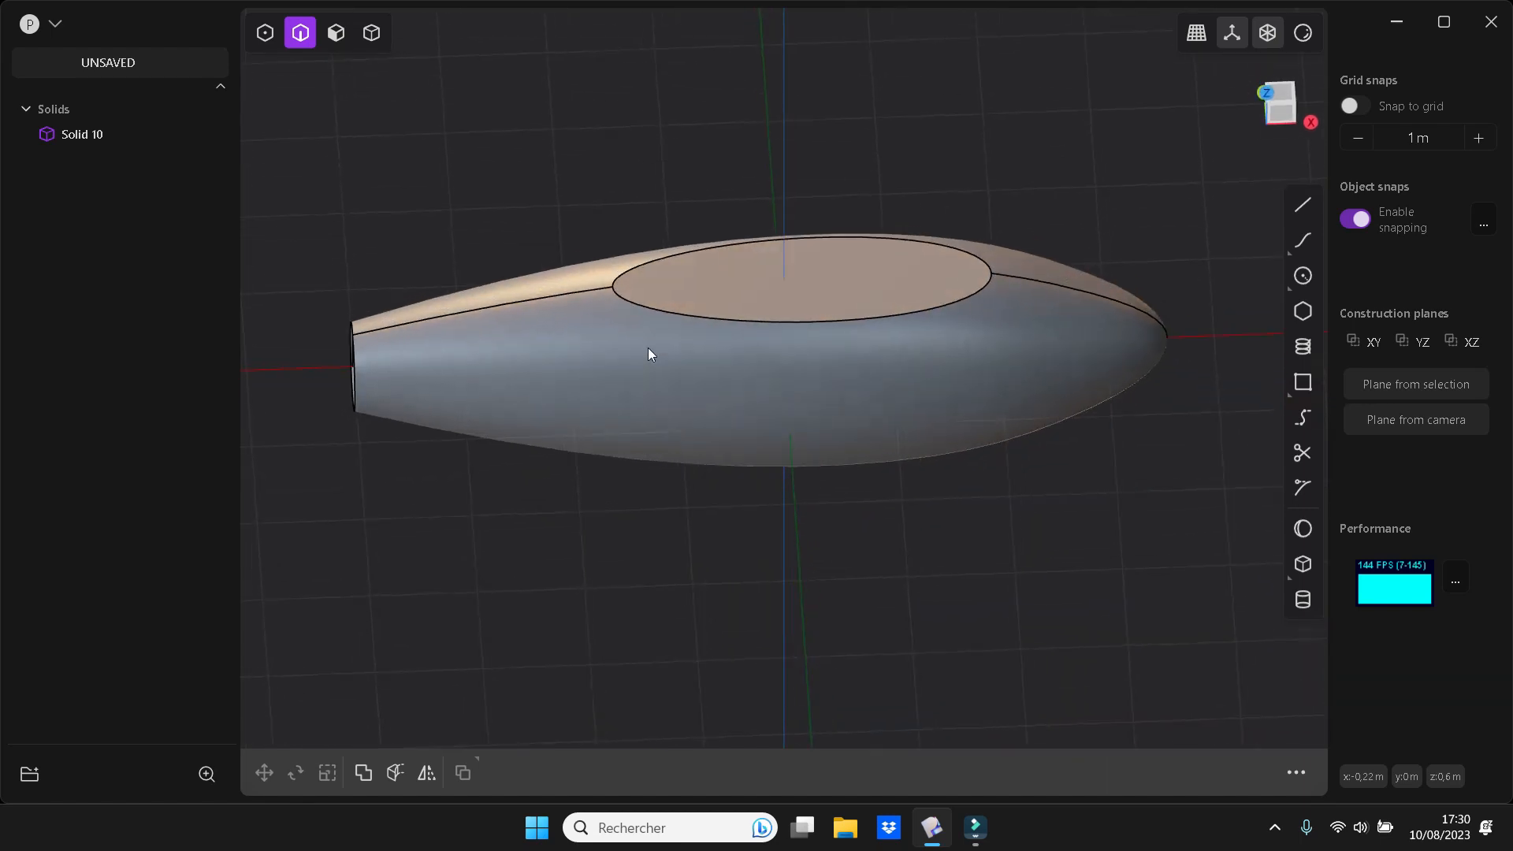
click(802, 323)
key(f)
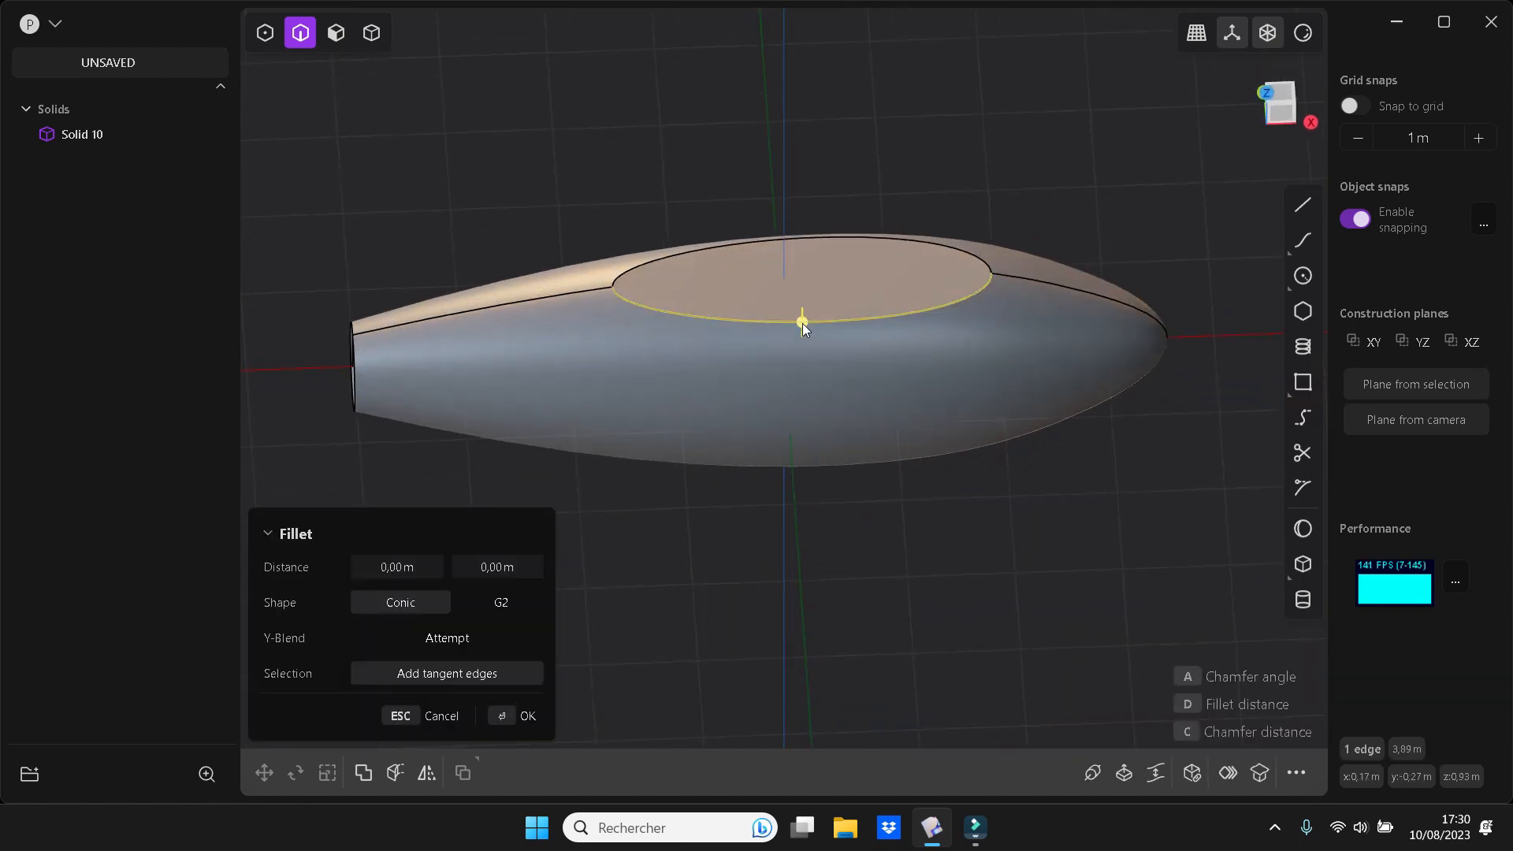
shift+click(806, 233)
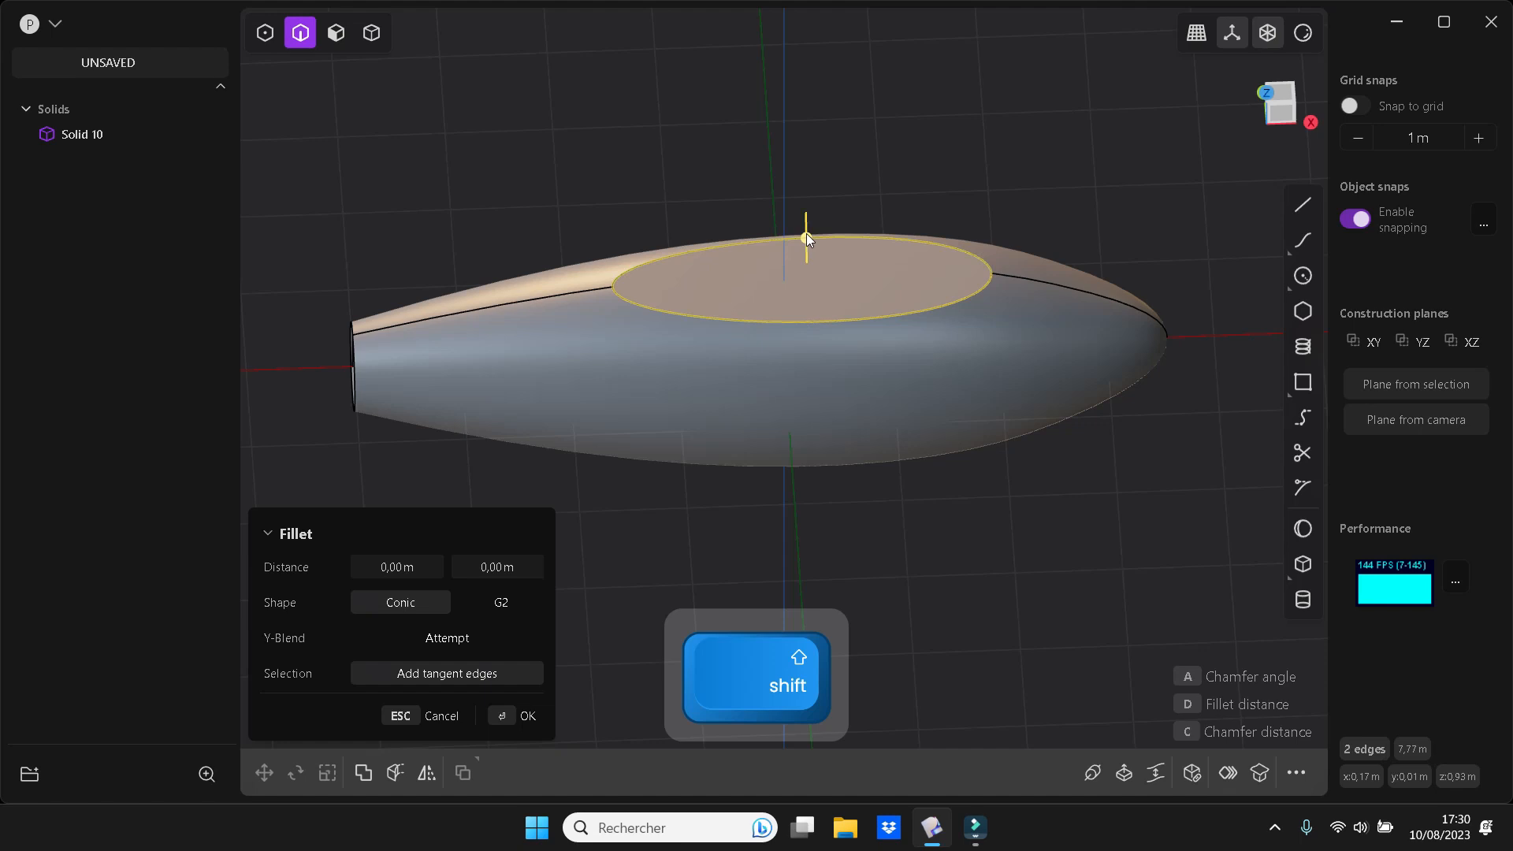
drag(806, 233, 822, 290)
middle_drag(822, 290, 1004, 490)
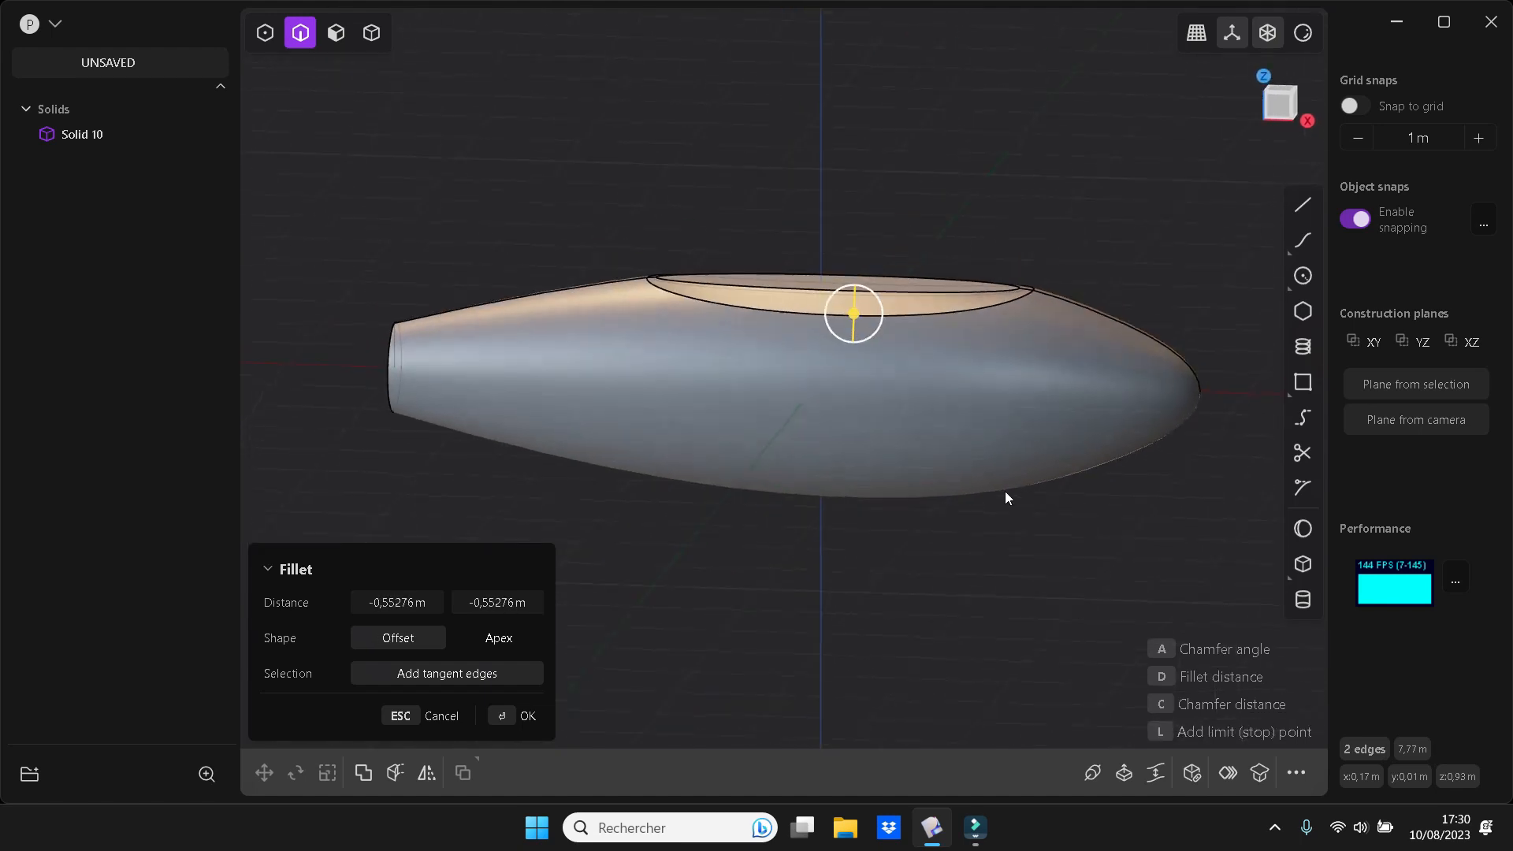
drag(854, 312, 867, 186)
middle_drag(1031, 419, 1050, 495)
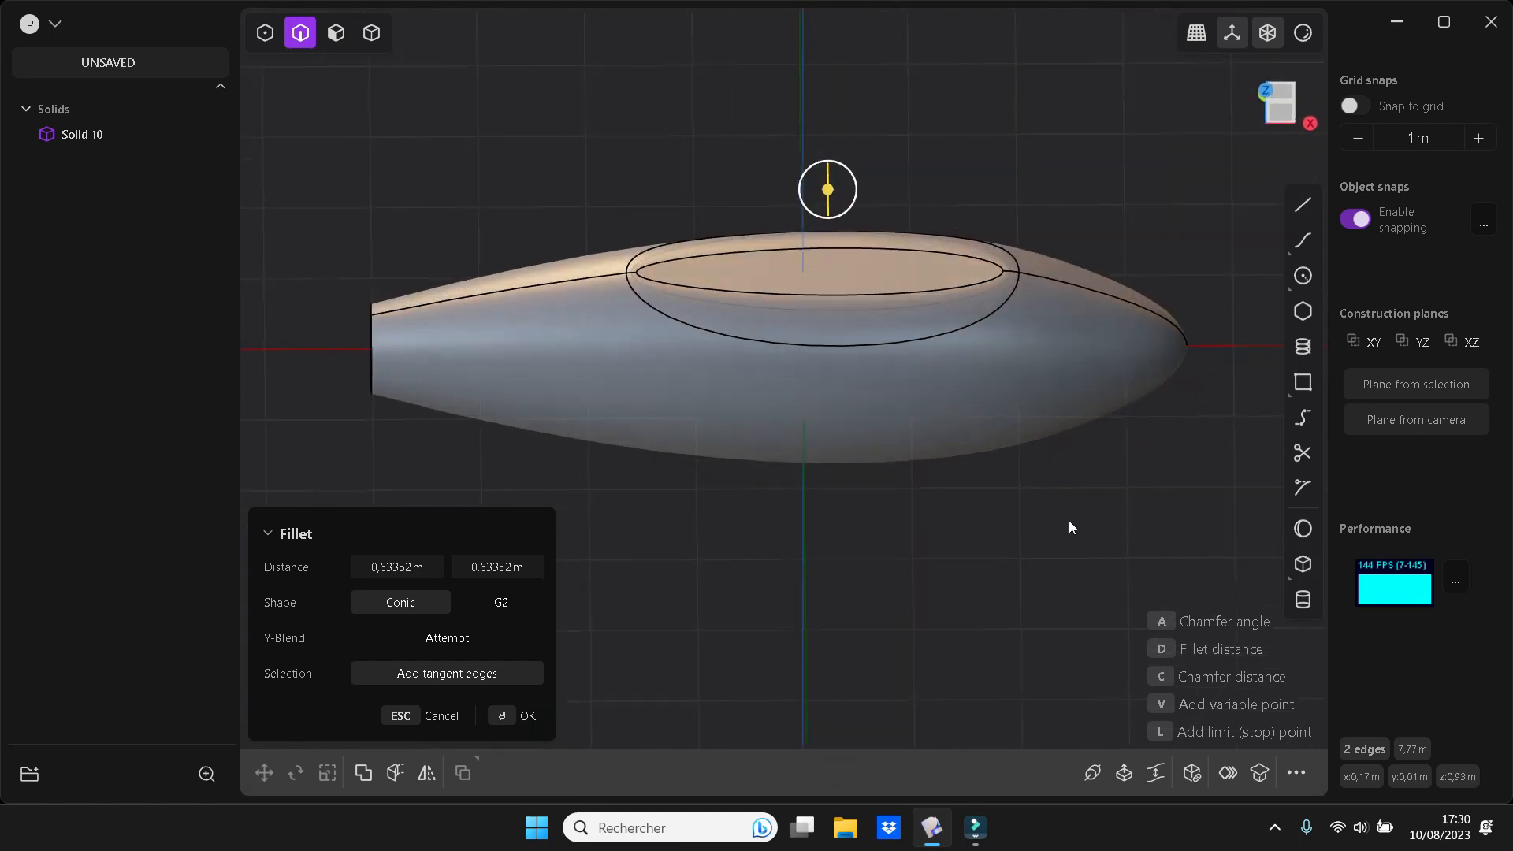
key(Return)
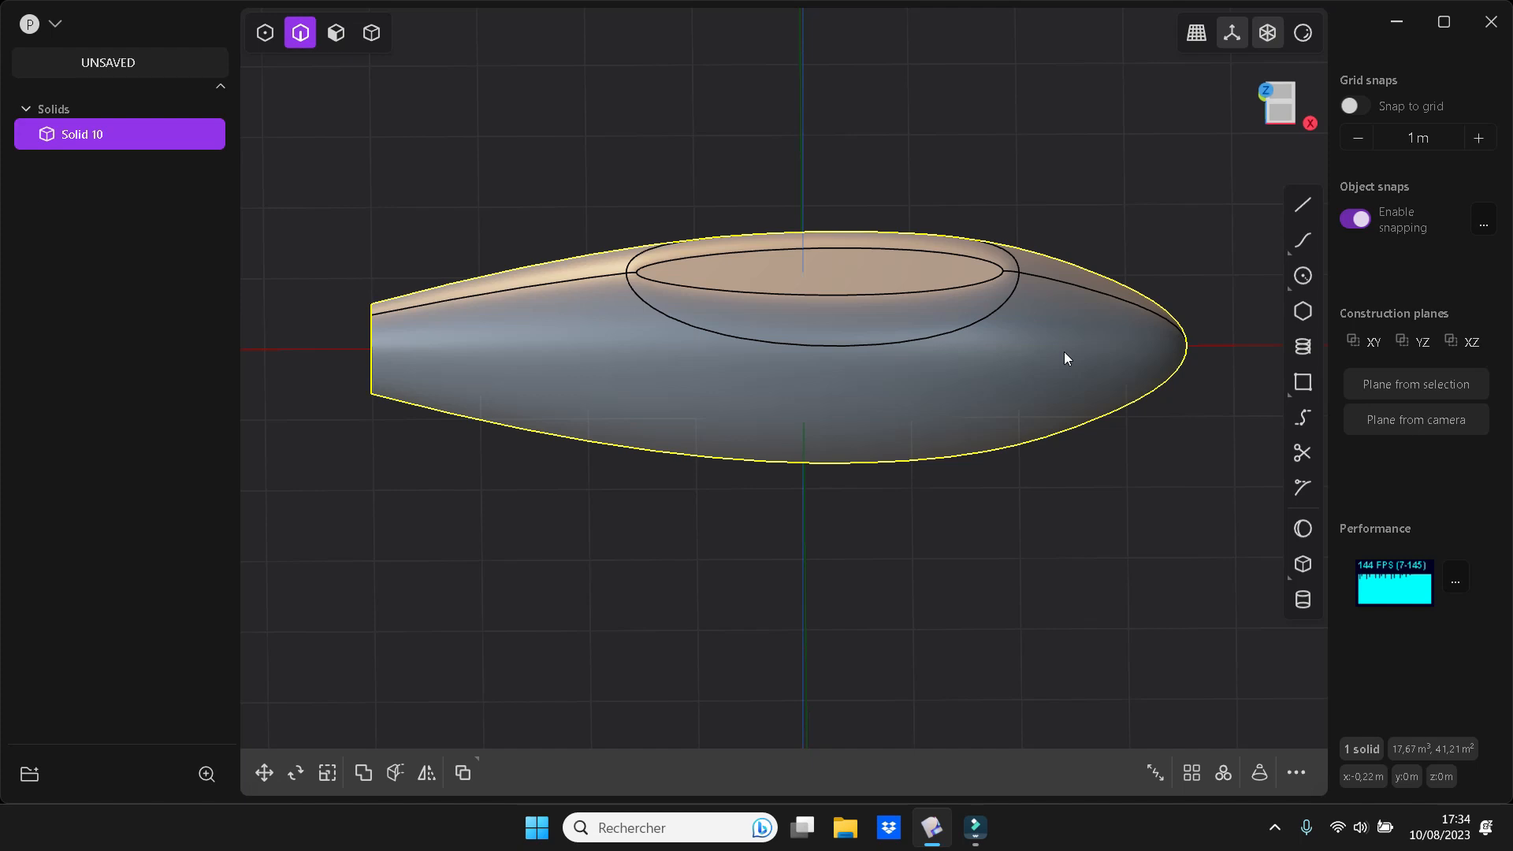
In the top view, draw a circle of about 0.23 m radius on the centre line of the flat top face
key(KP_7)
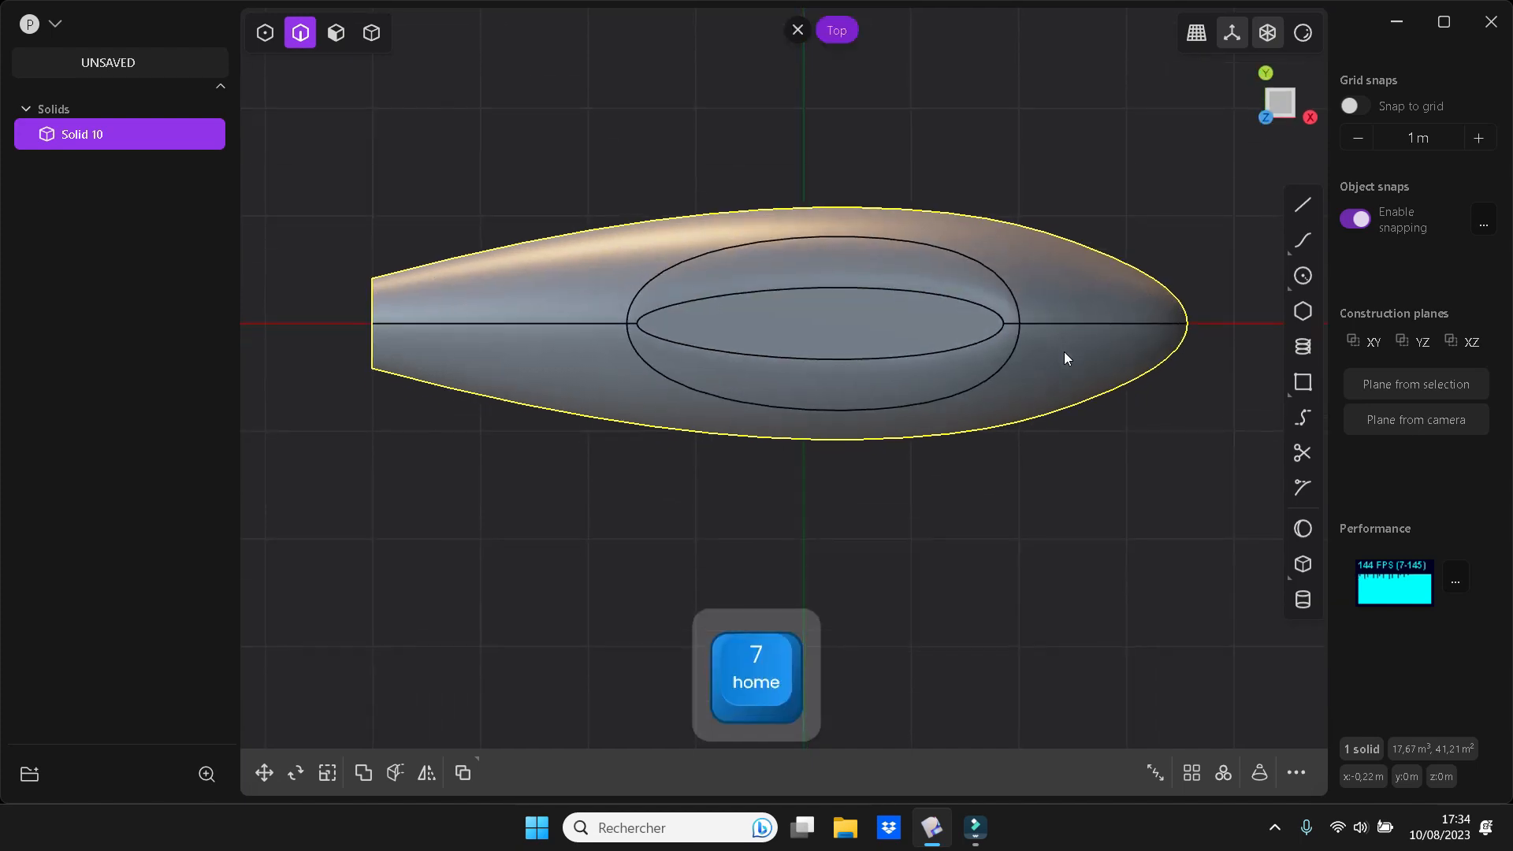
key(Escape)
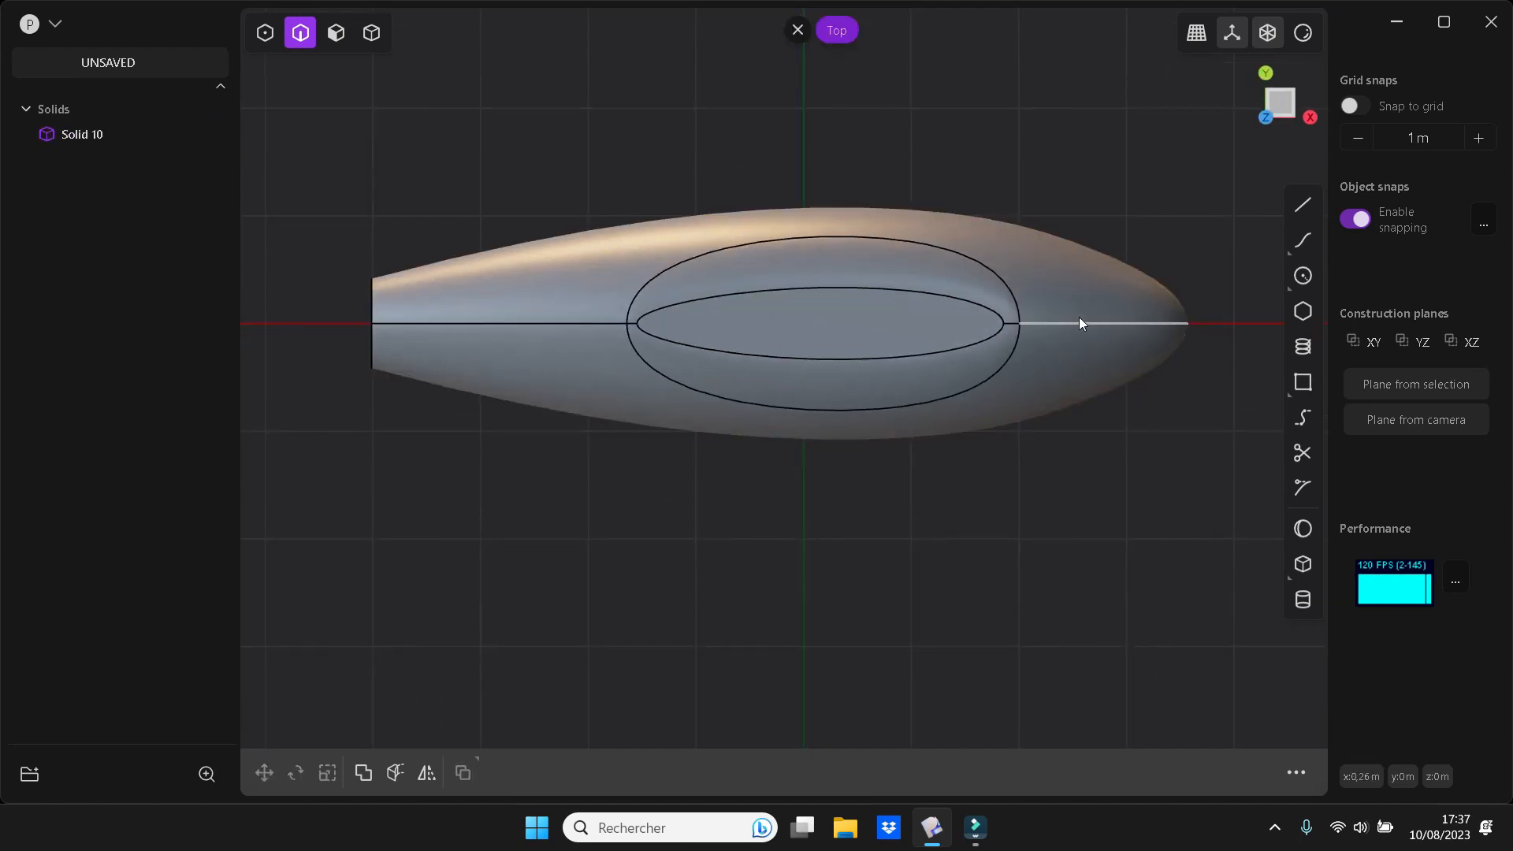
click(1311, 278)
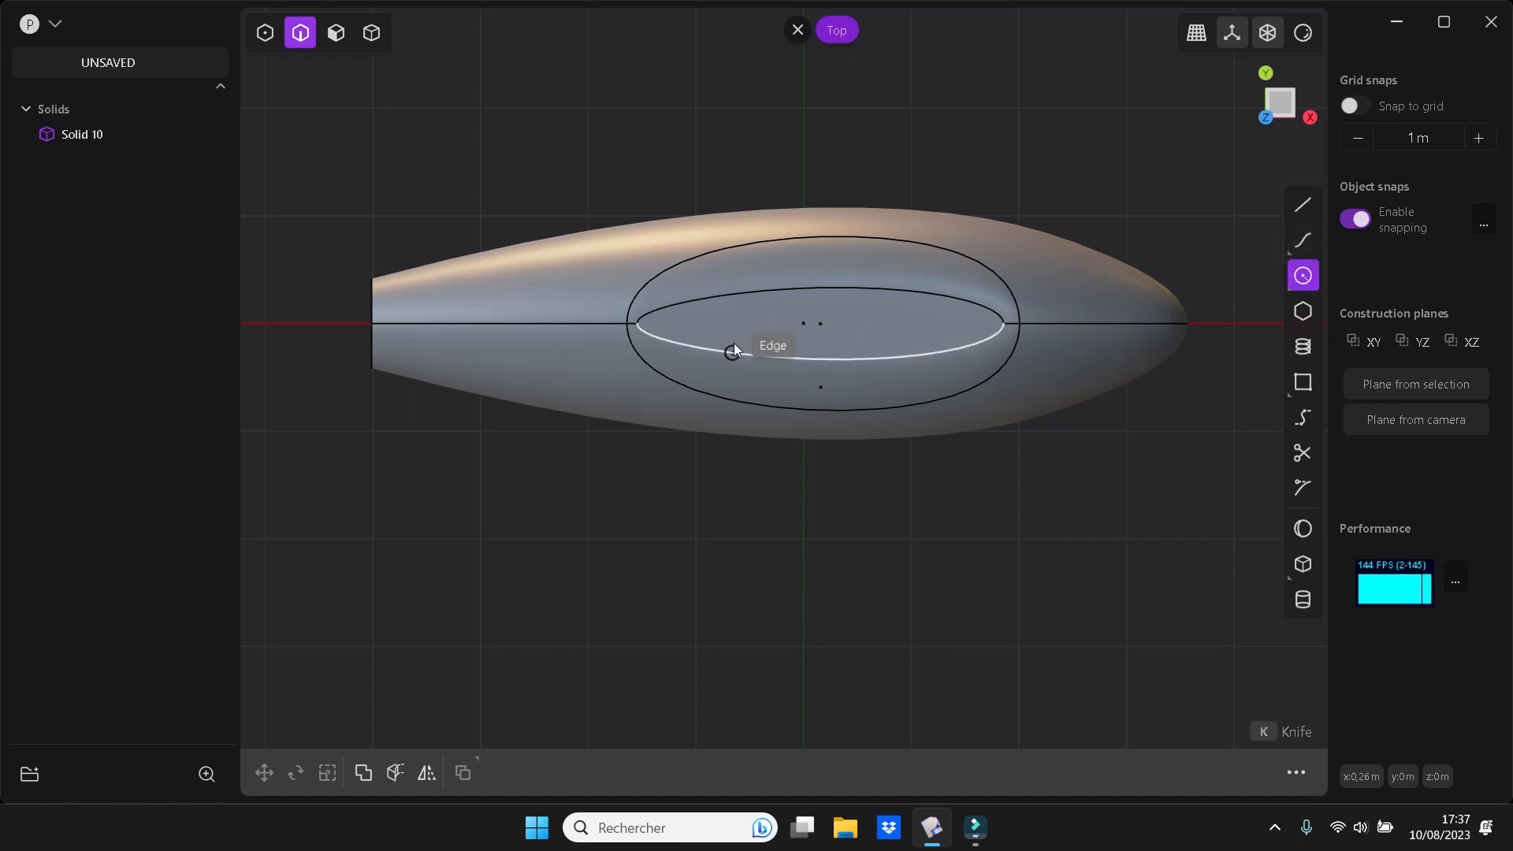
click(807, 328)
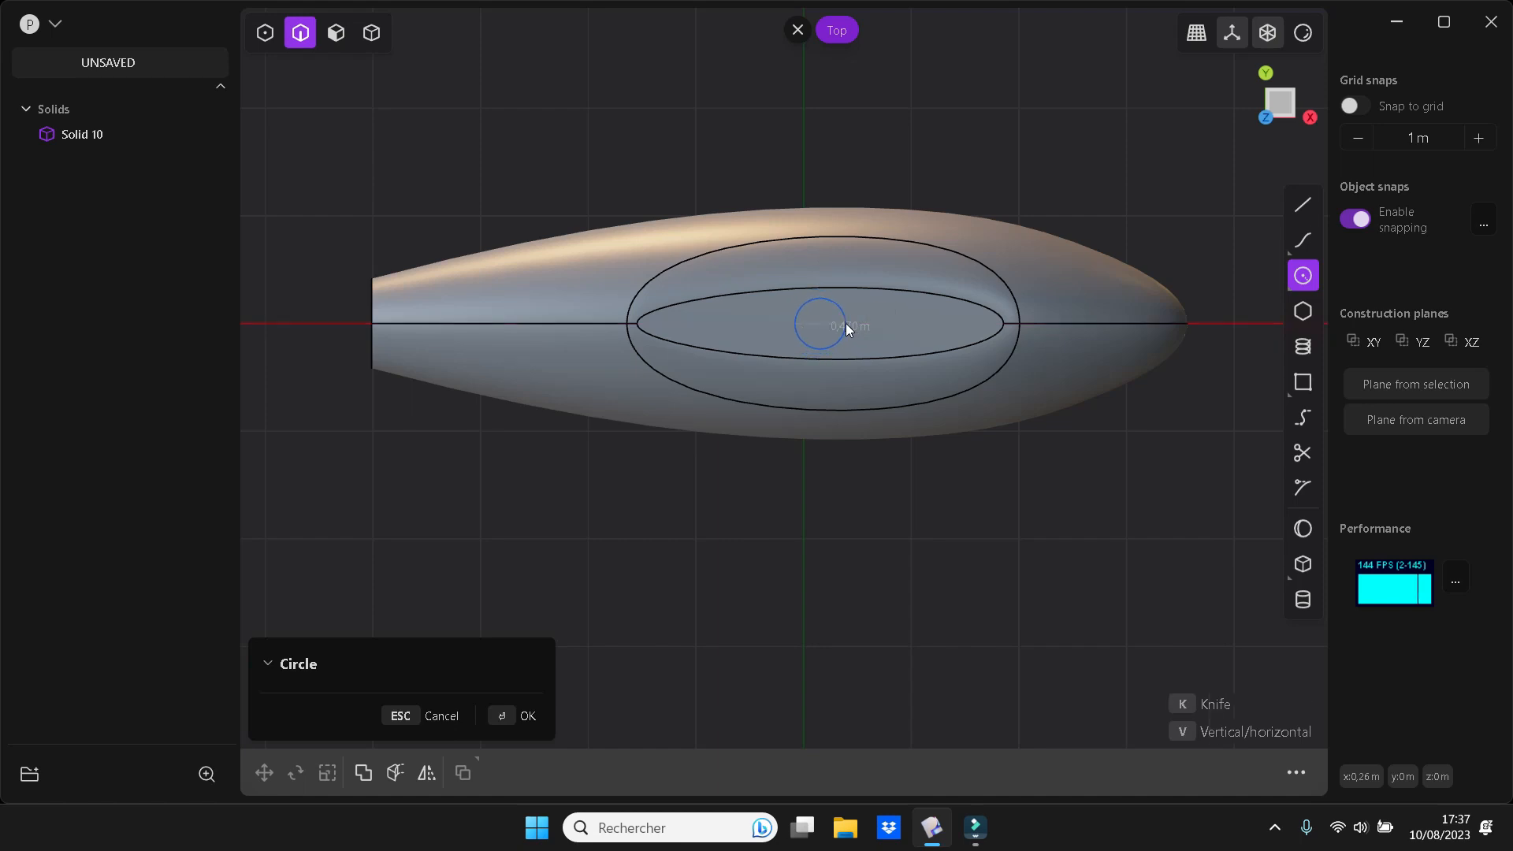
click(845, 323)
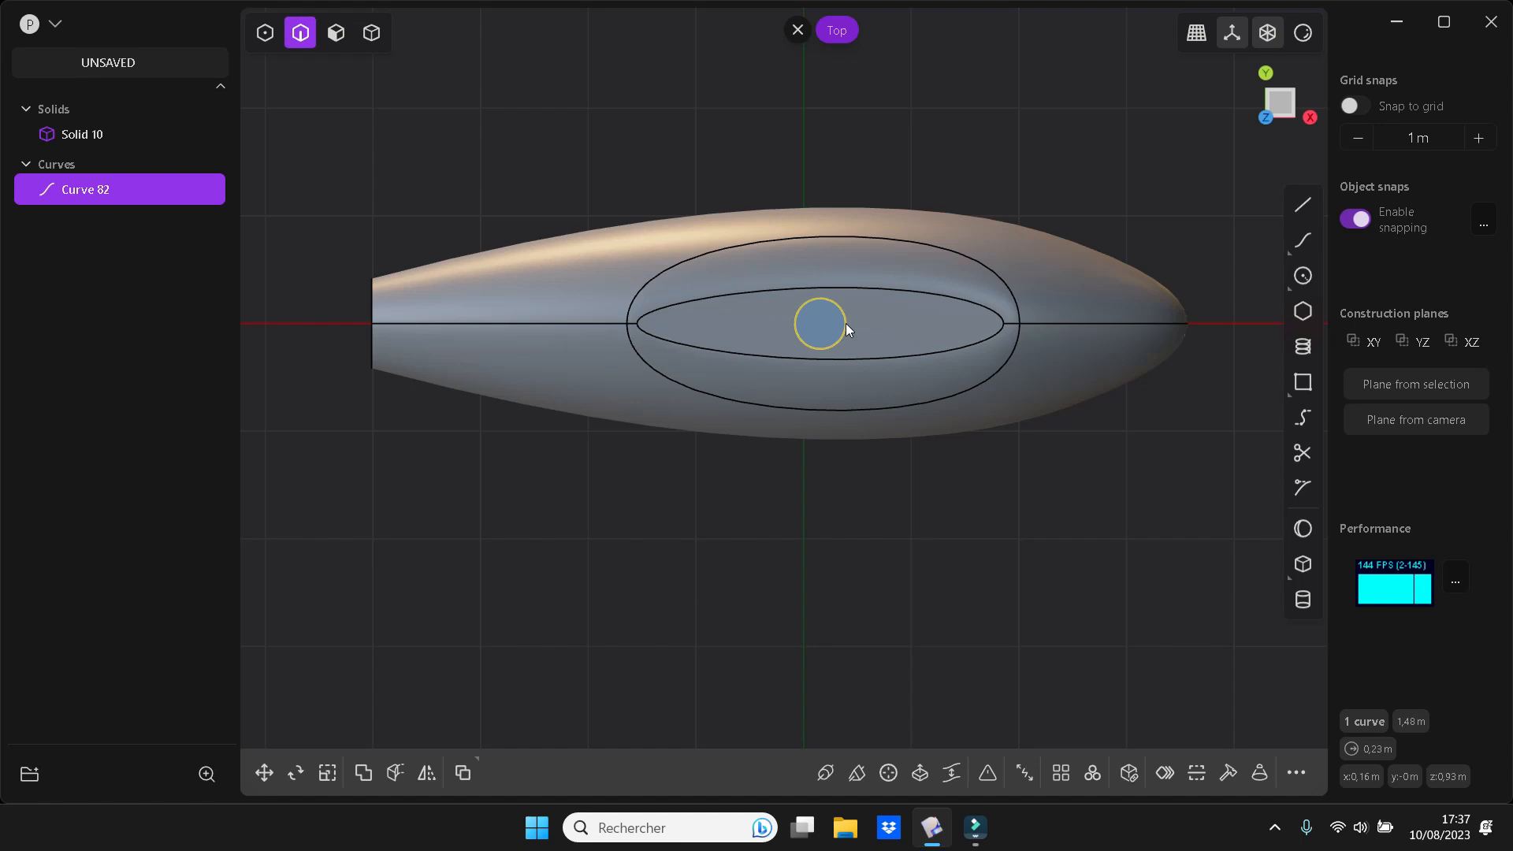
Duplicate the circle and move the copy about 0.59 m along the X axis towards the rounded nose
key(shift+d)
drag(877, 327, 934, 319)
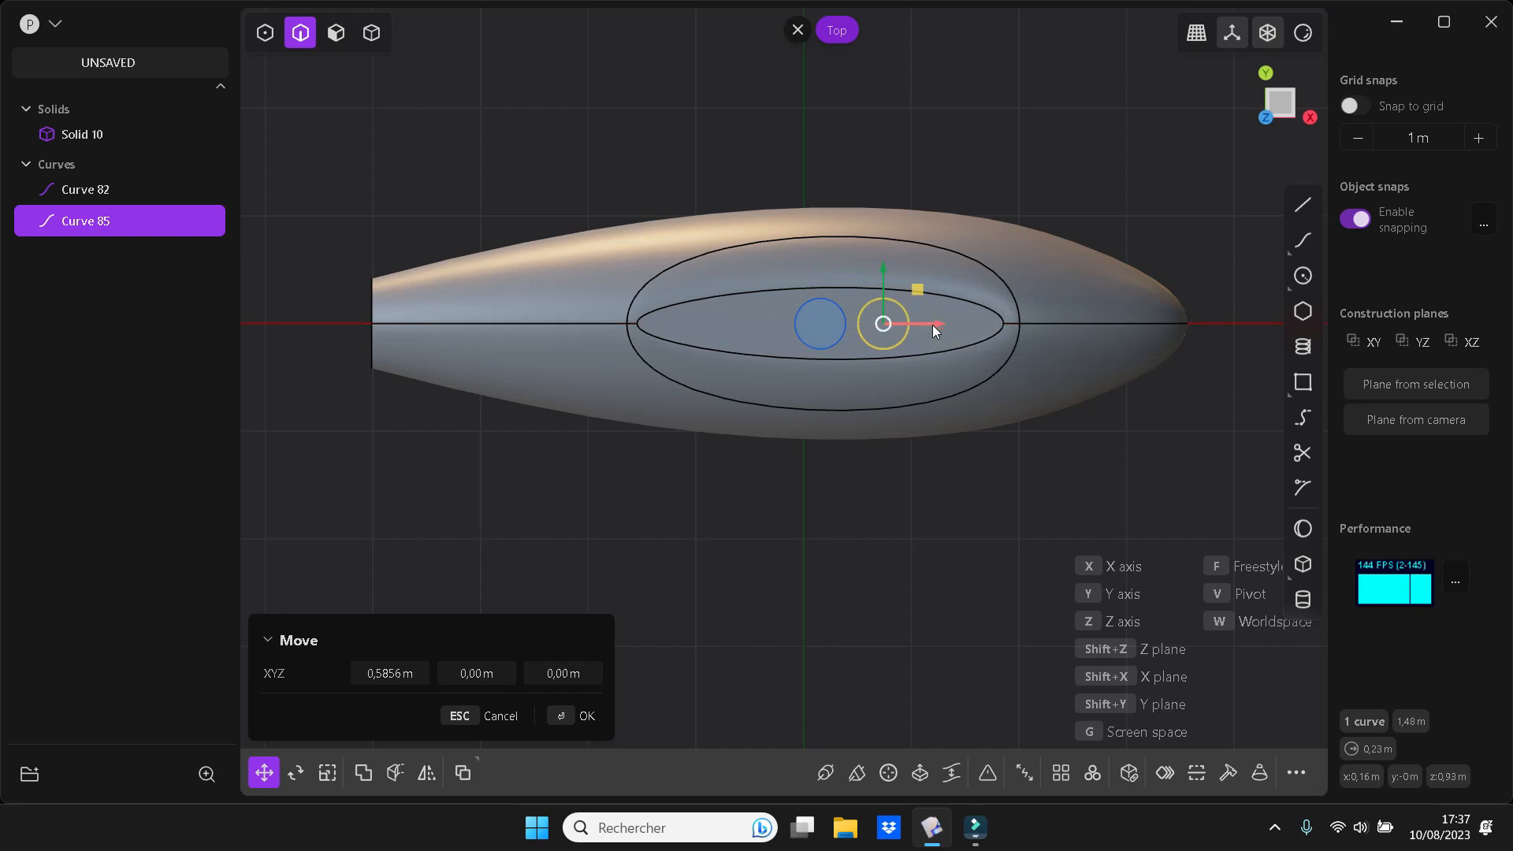
click(962, 479)
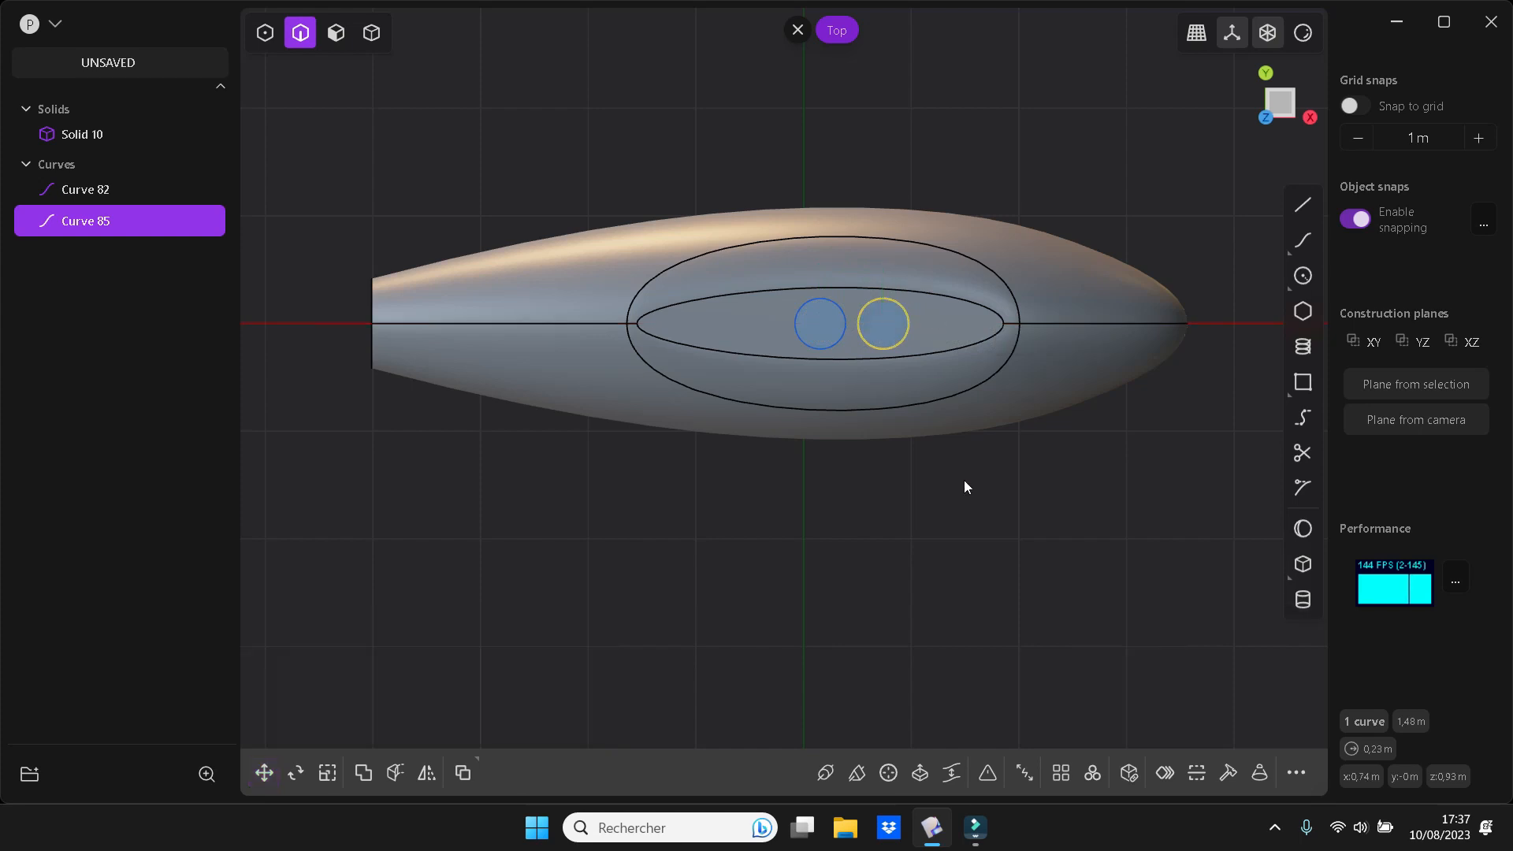
Connect the two circles with two parallel tangent lines about 0.59 m long, one on each side
click(1311, 196)
click(892, 308)
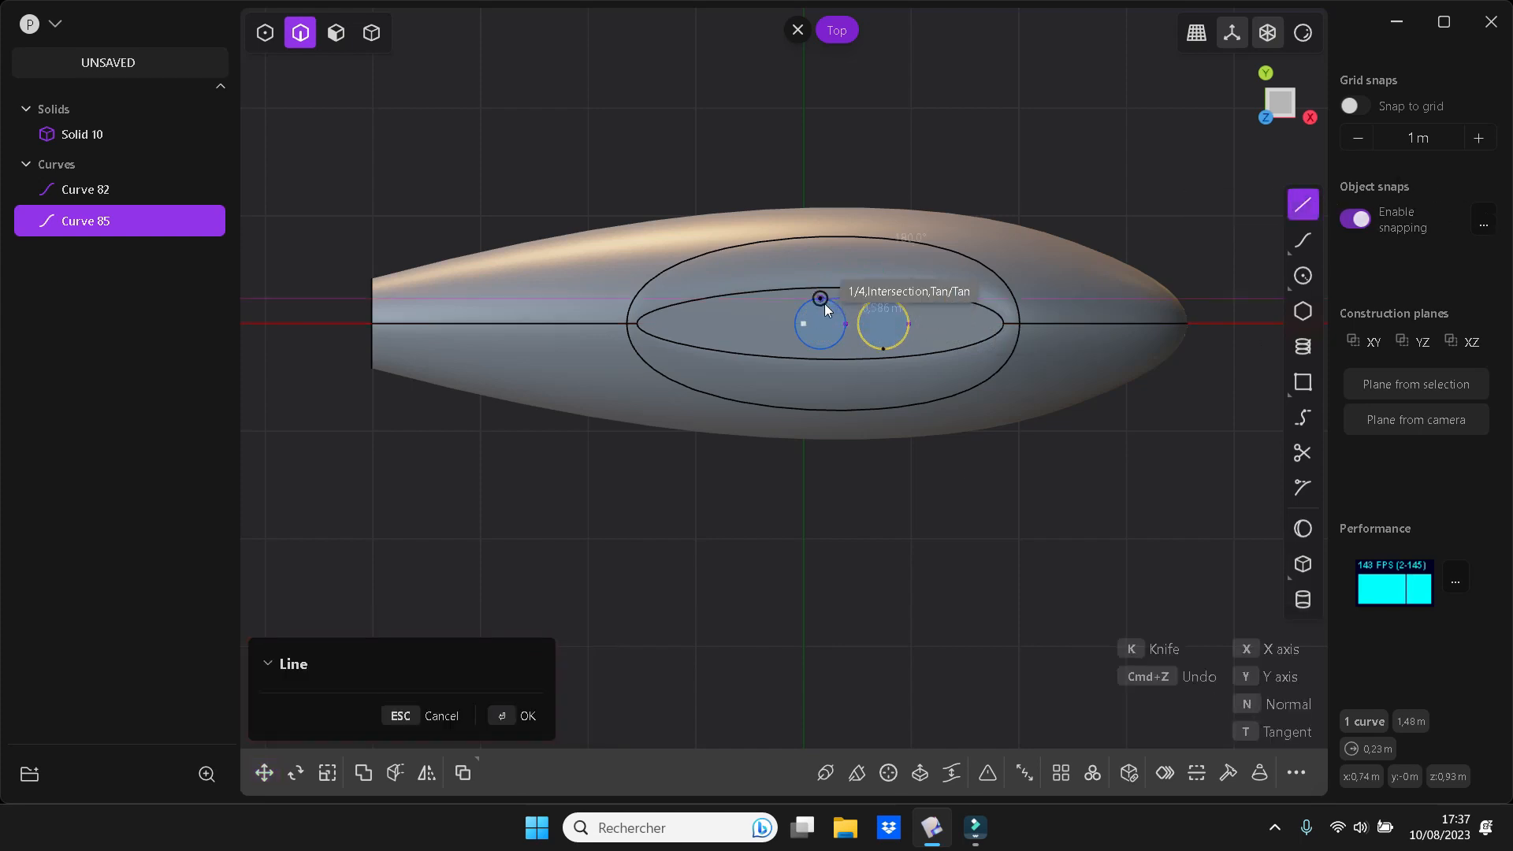
click(822, 301)
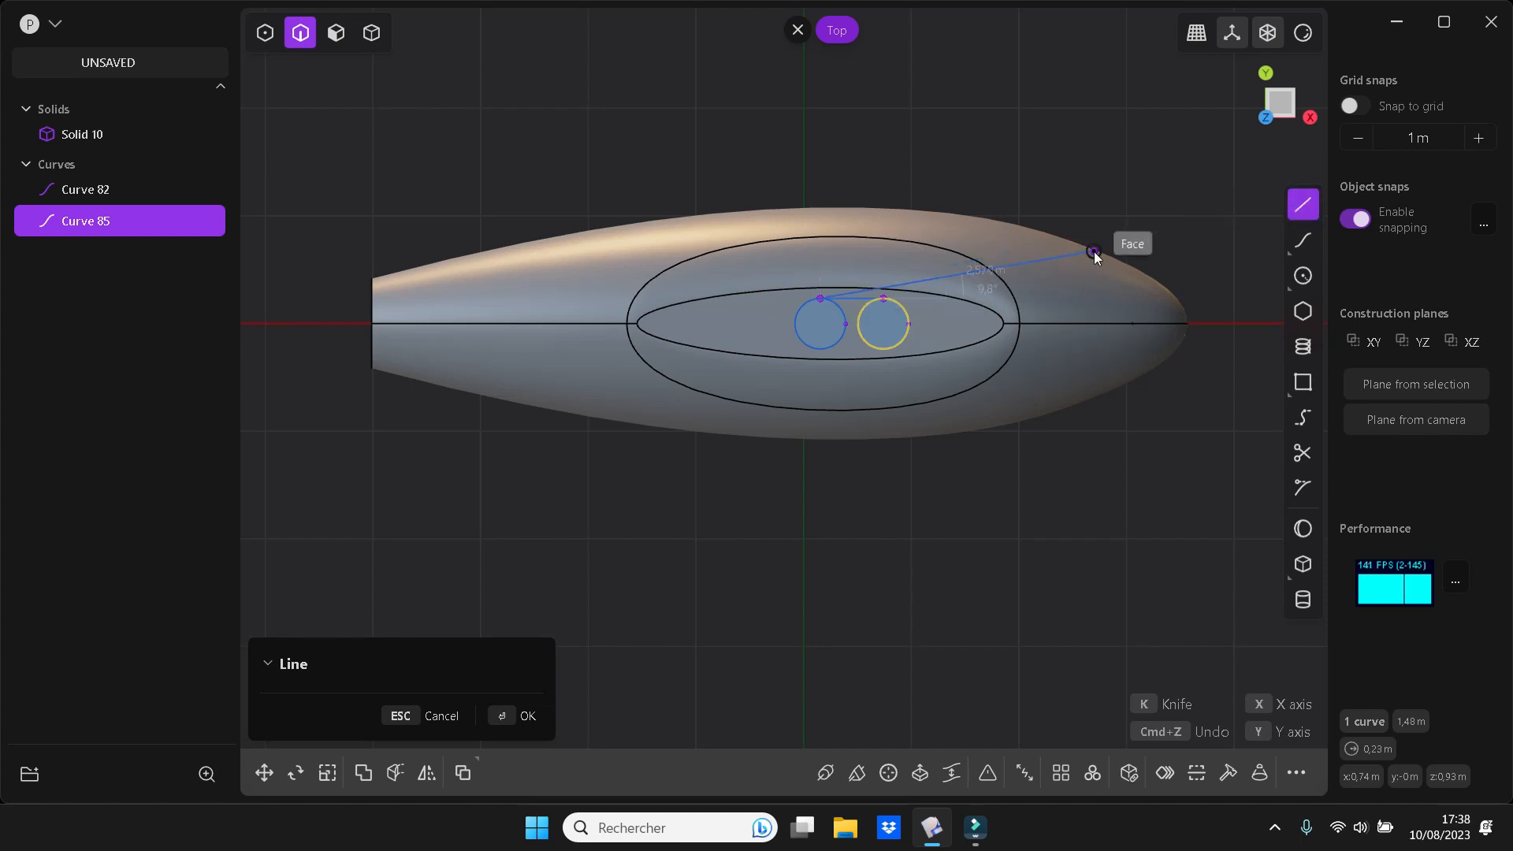
click(1302, 205)
click(829, 349)
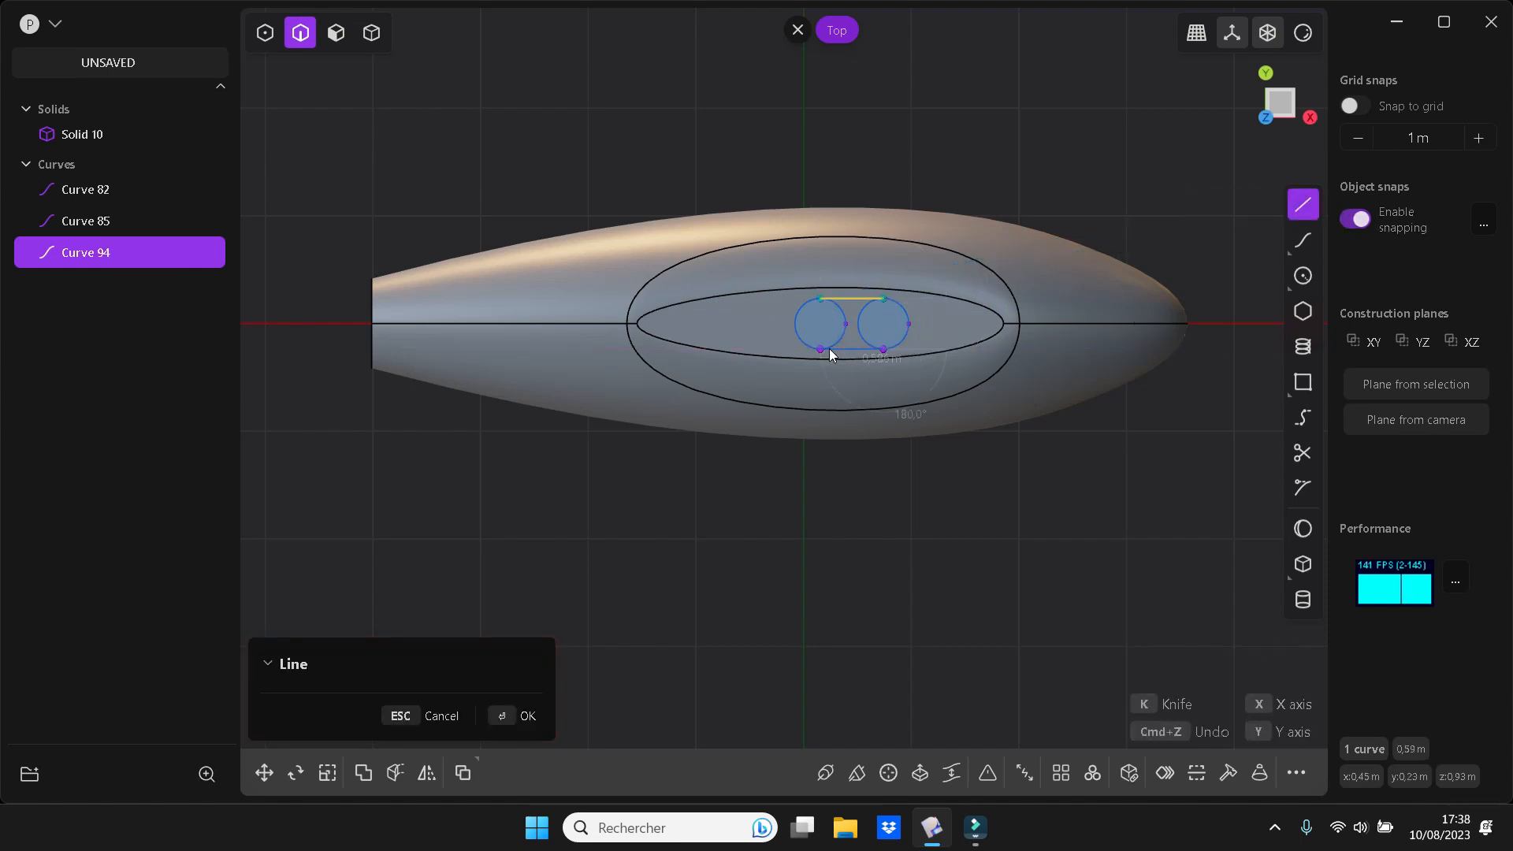
click(829, 348)
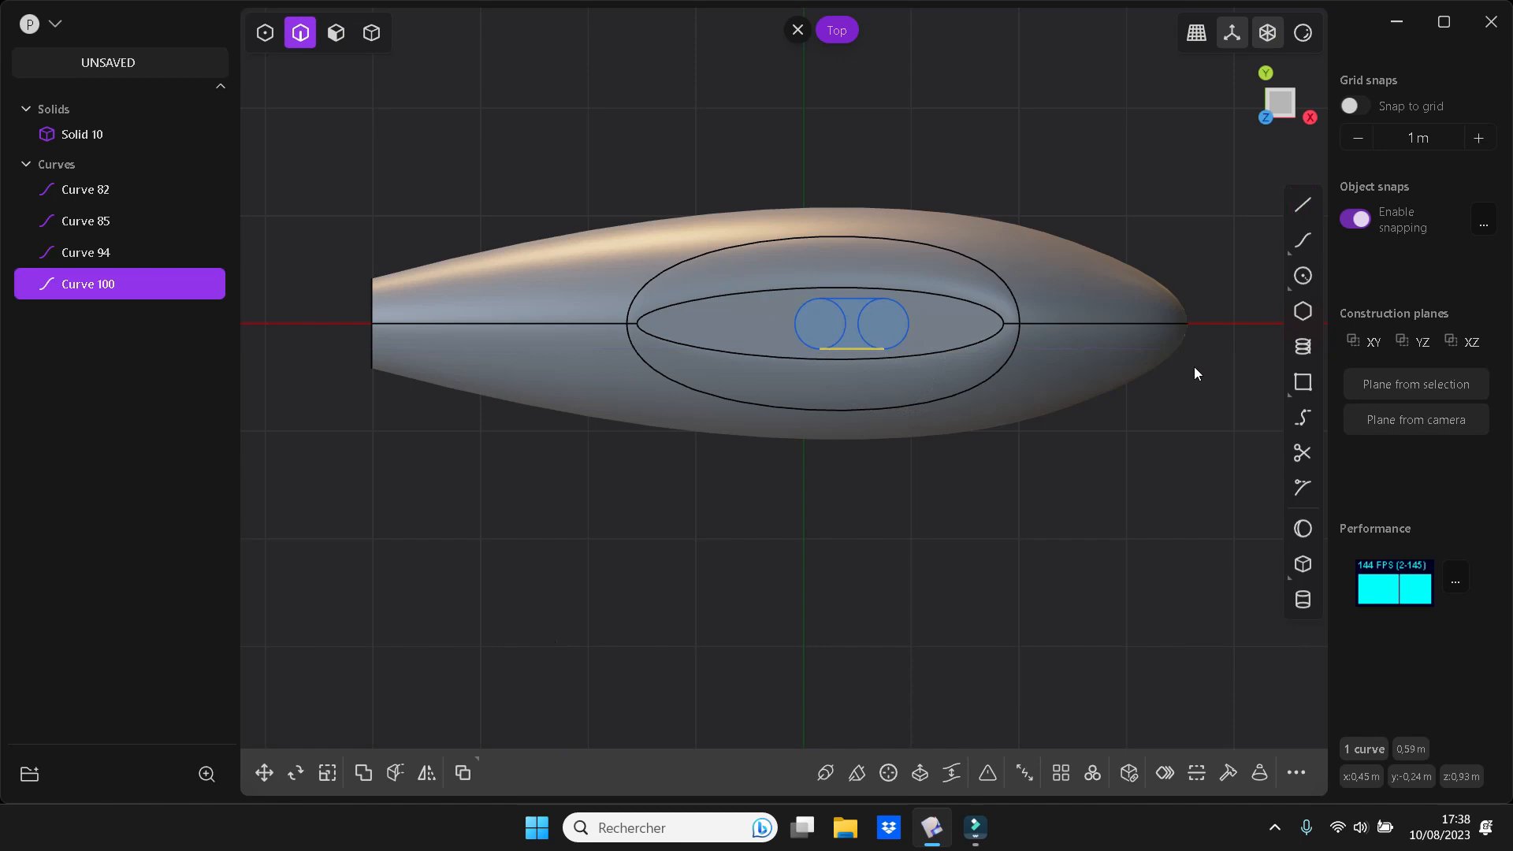
Trim away the inner arcs of both circles to leave a slot-shaped outline
click(1302, 452)
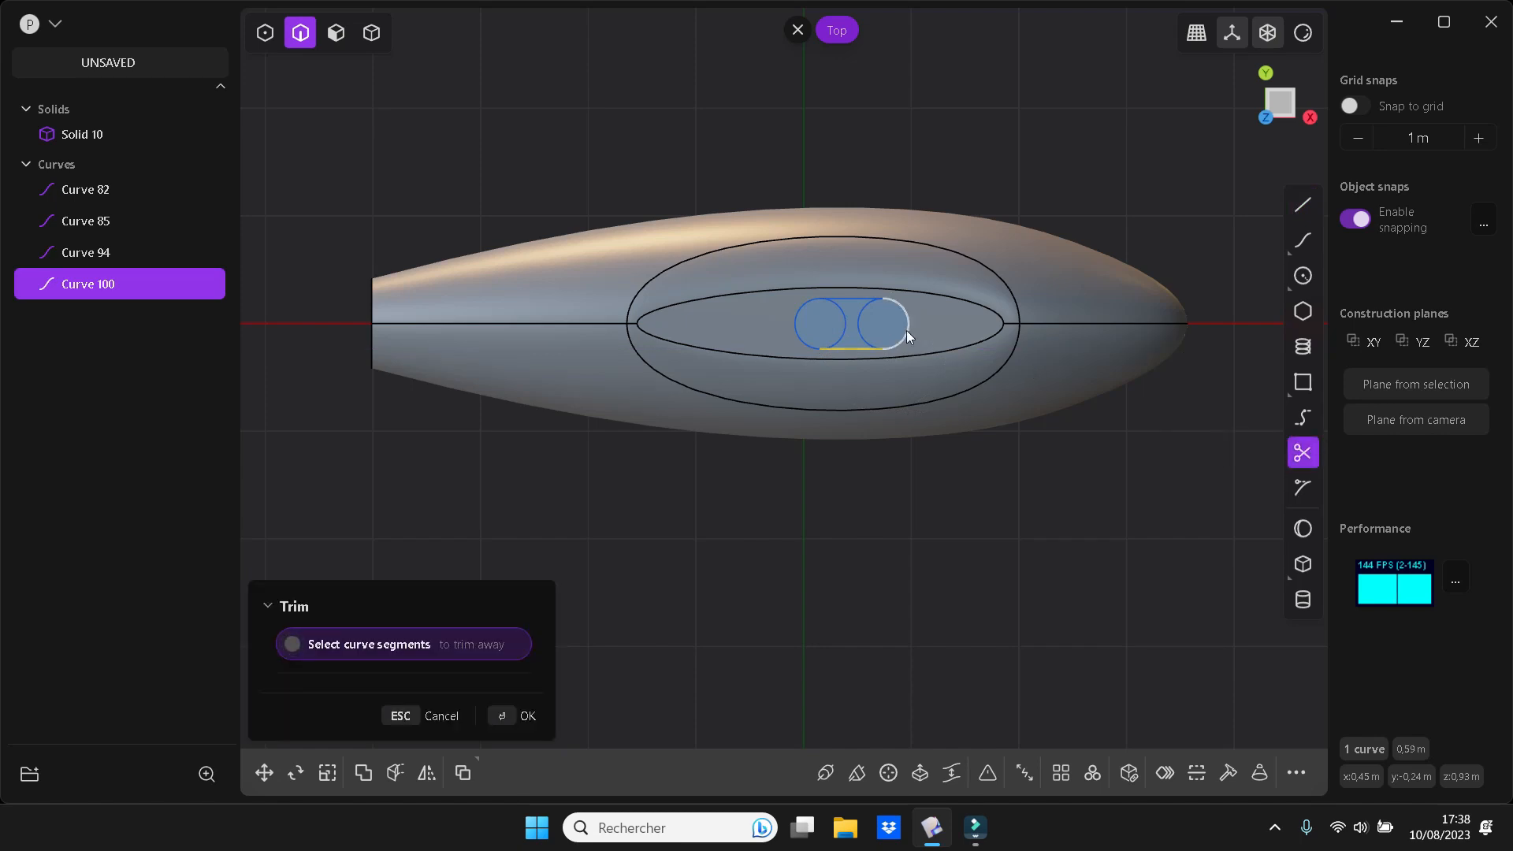
click(856, 323)
click(840, 323)
Join the two arcs and two lines of the slot outline into a single curve
key(shift)
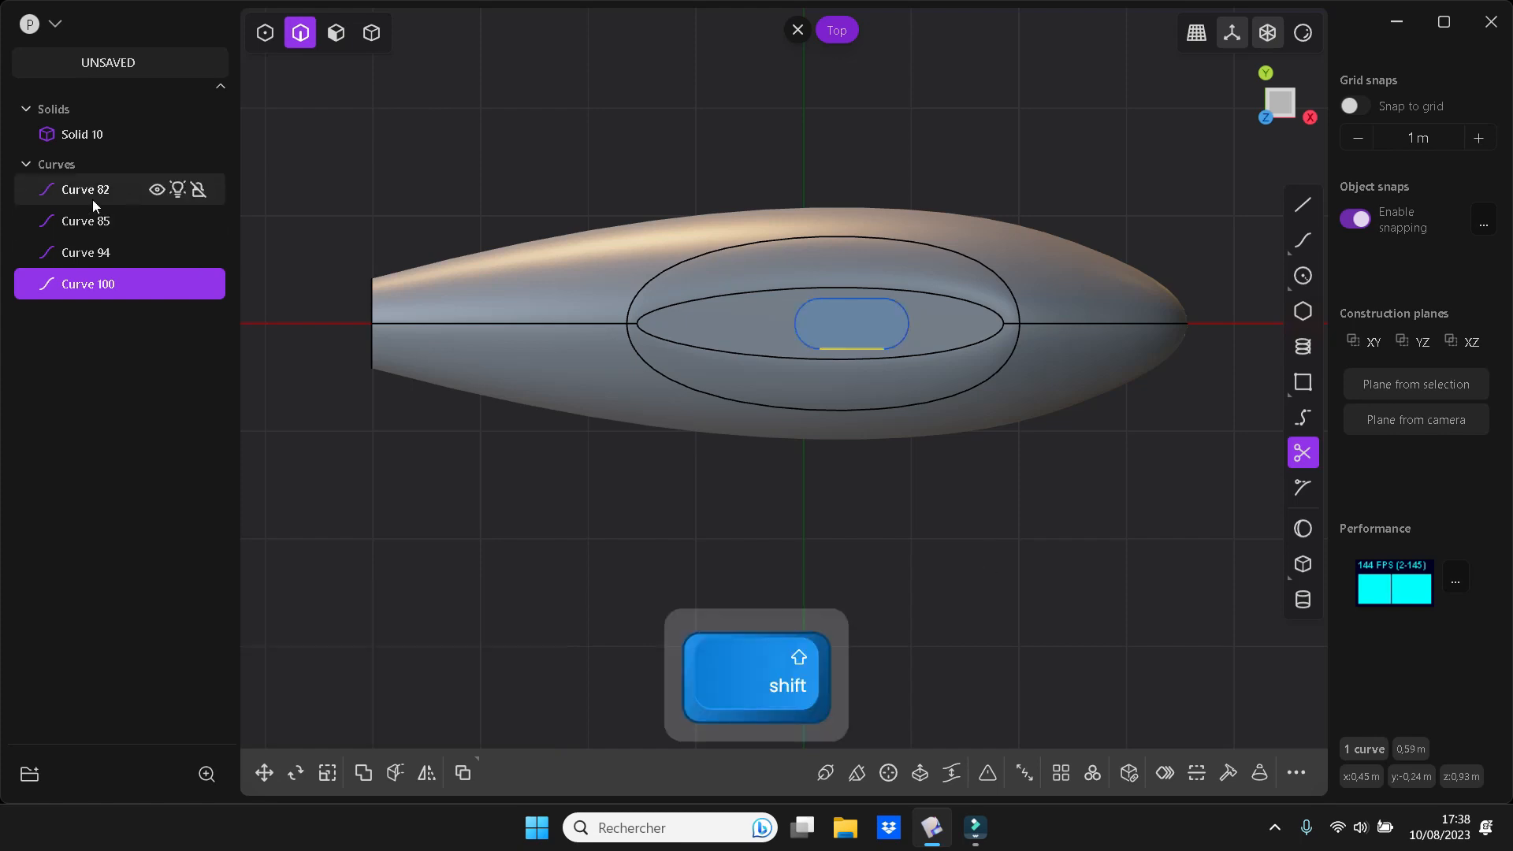
click(91, 201)
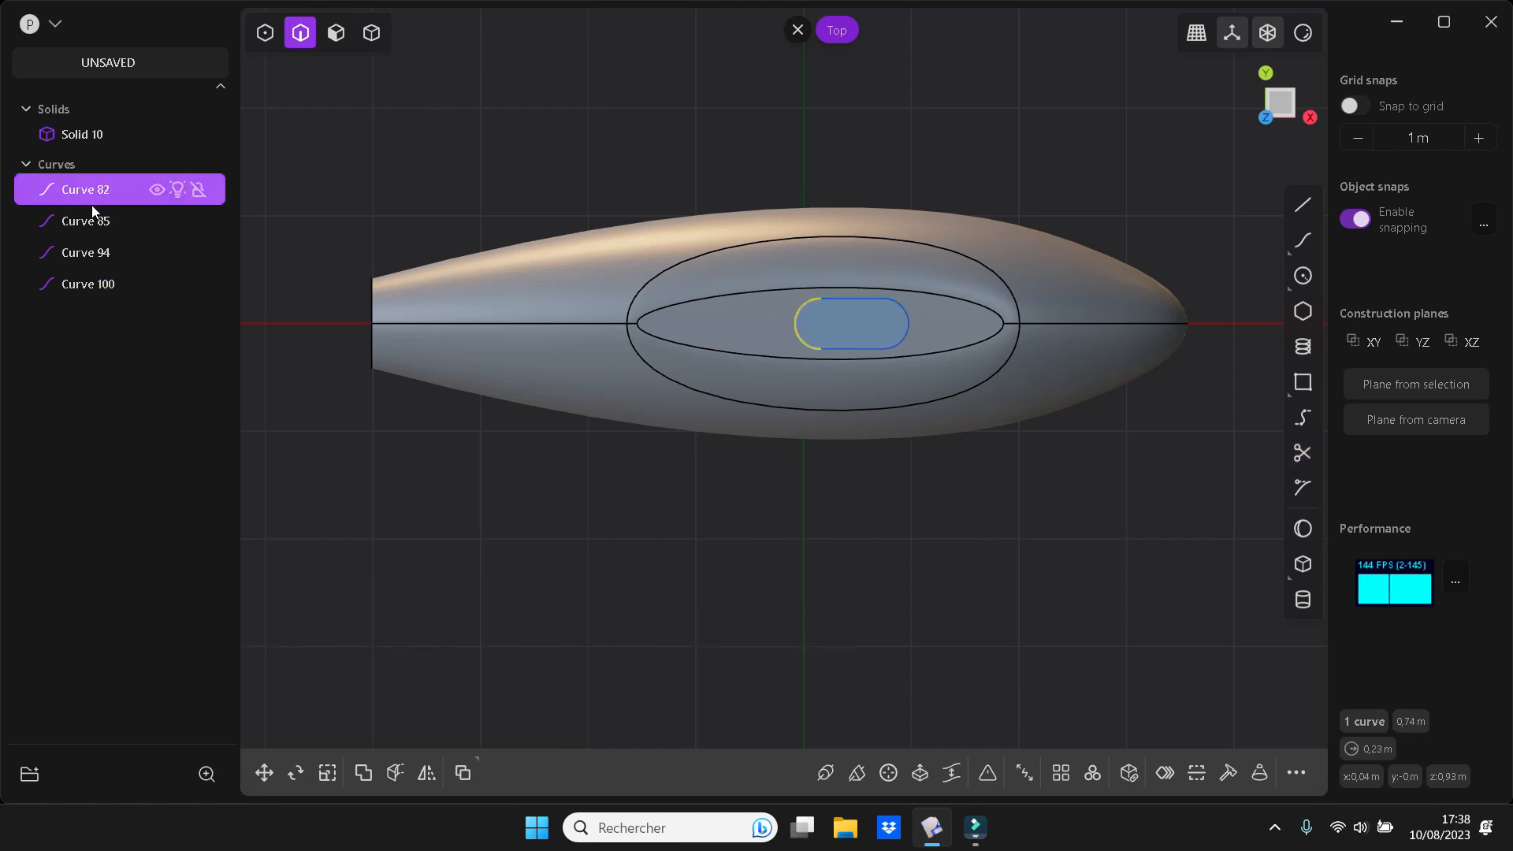
shift+click(92, 288)
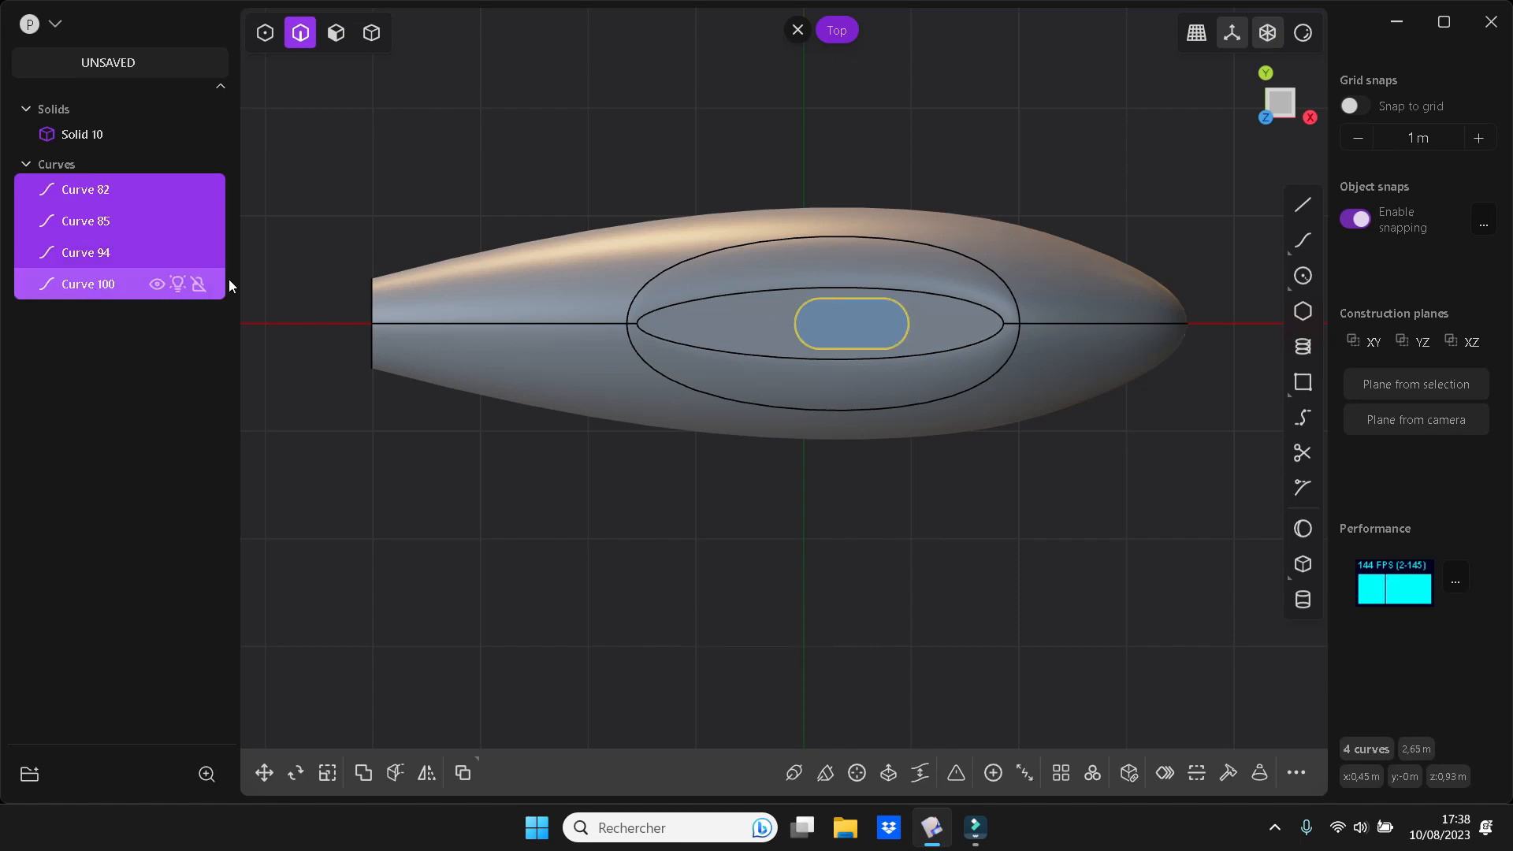
key(j)
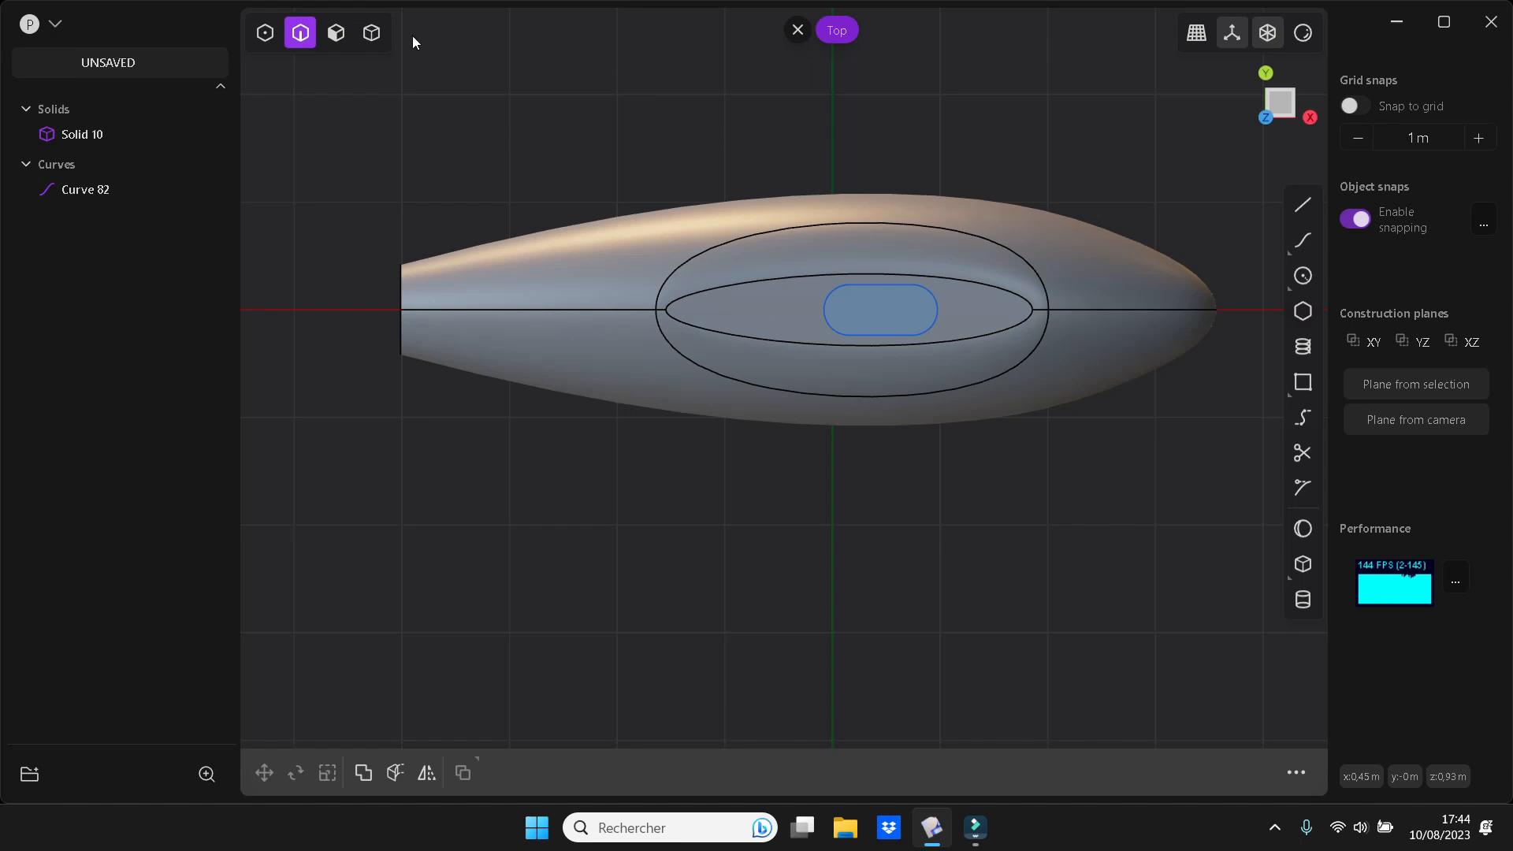
Extrude the slot region upward about 0.8 m into a separate solid tower and delete the slot curve
click(336, 32)
click(924, 313)
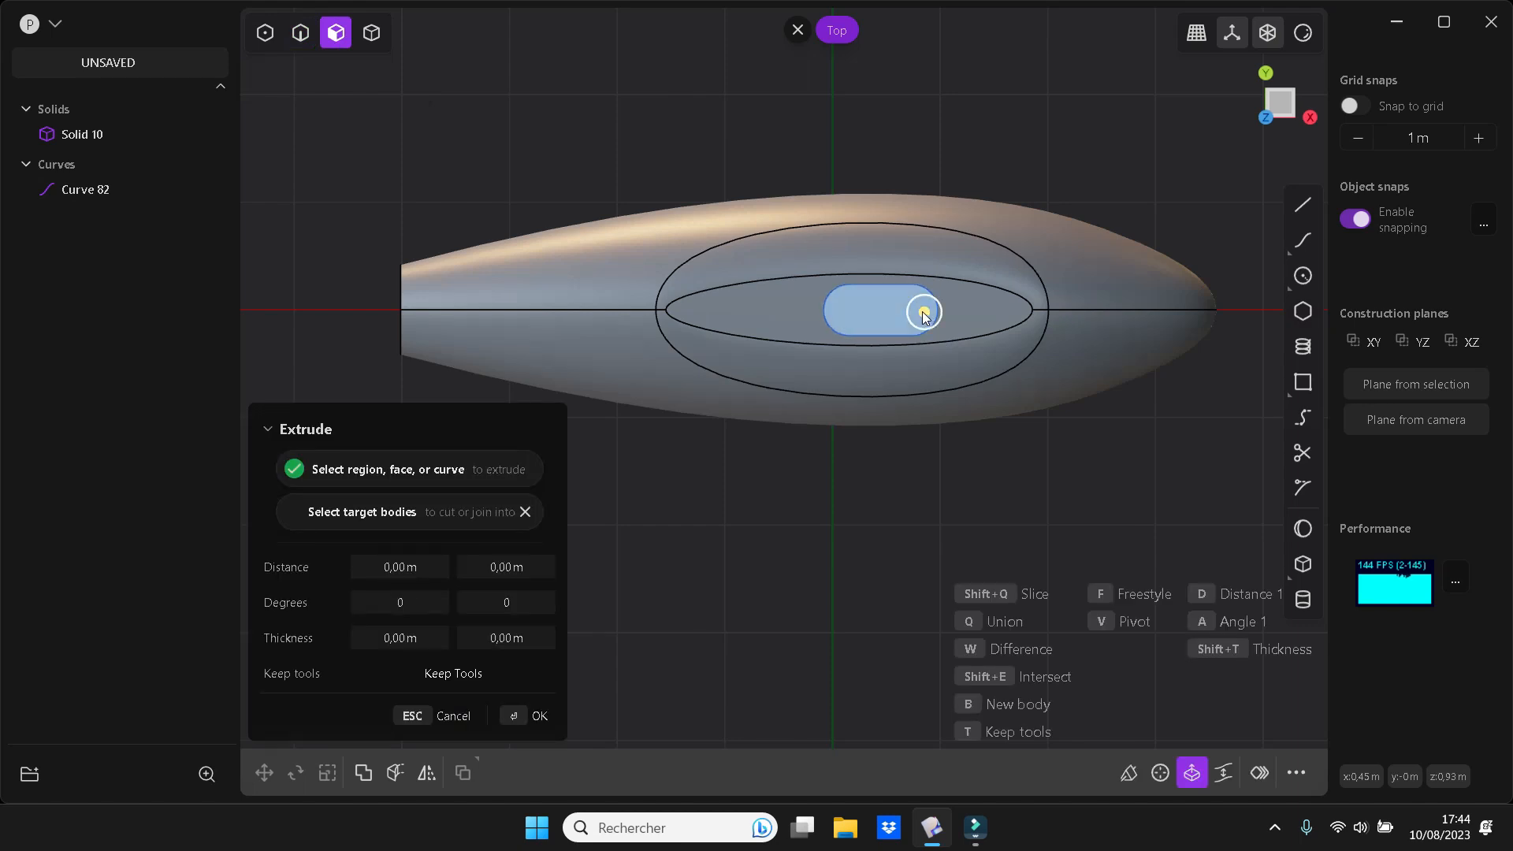
key(KP_1)
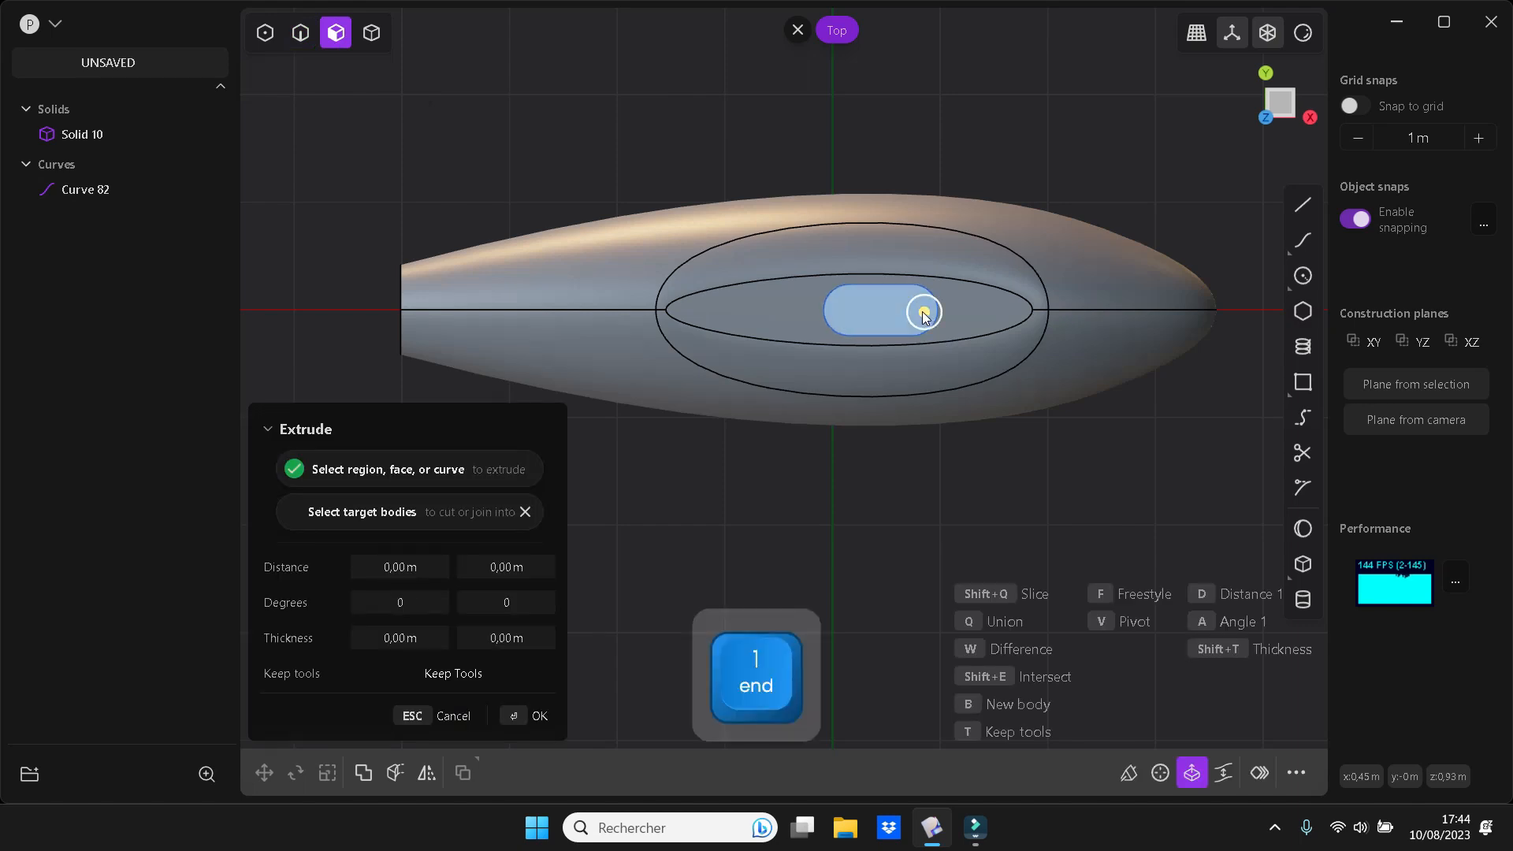
drag(882, 250, 854, 153)
key(Return)
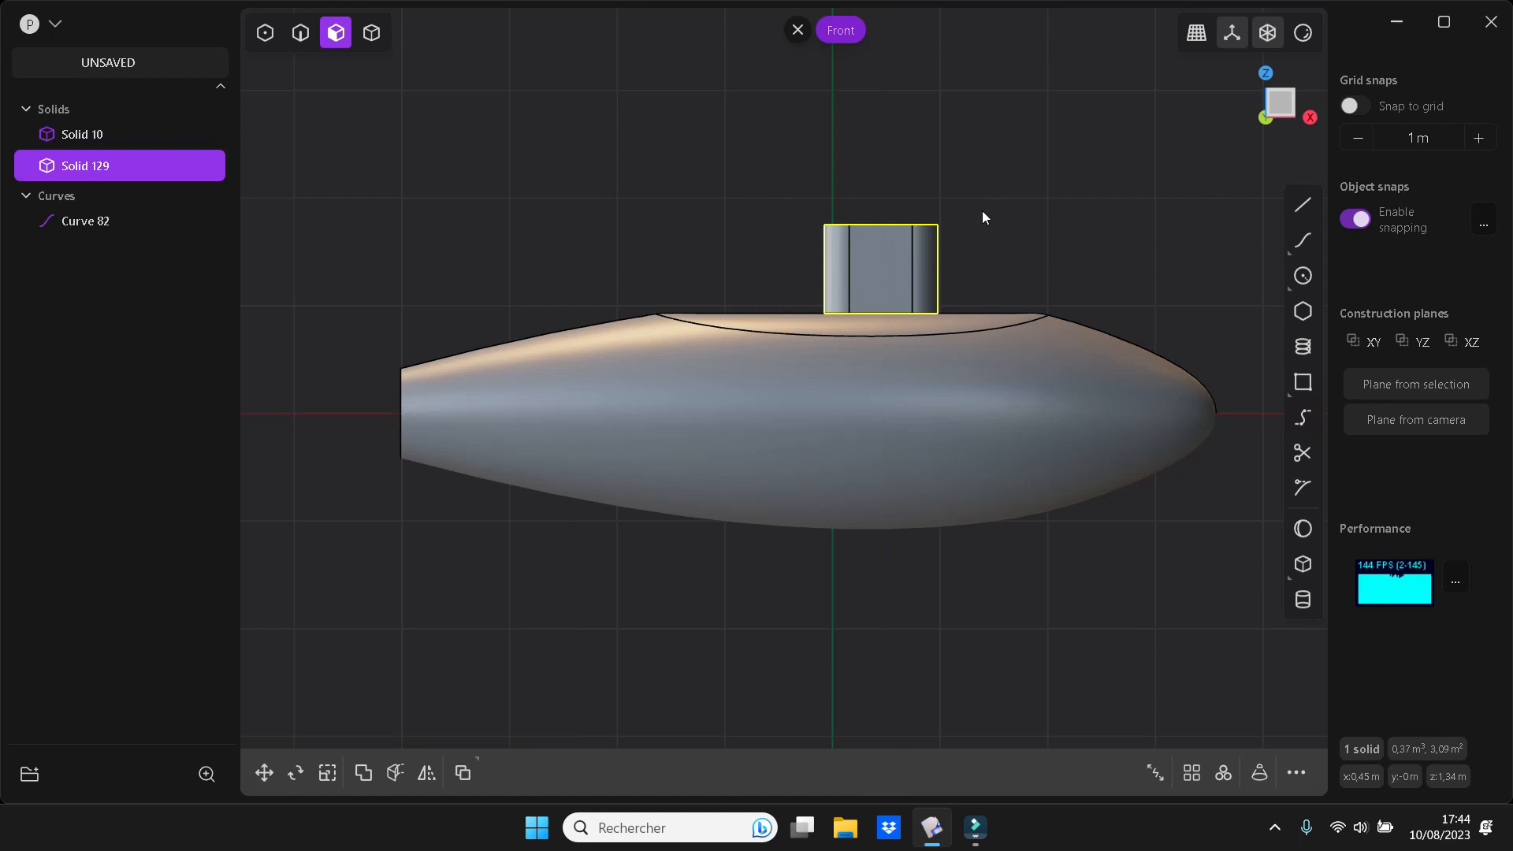
key(Escape)
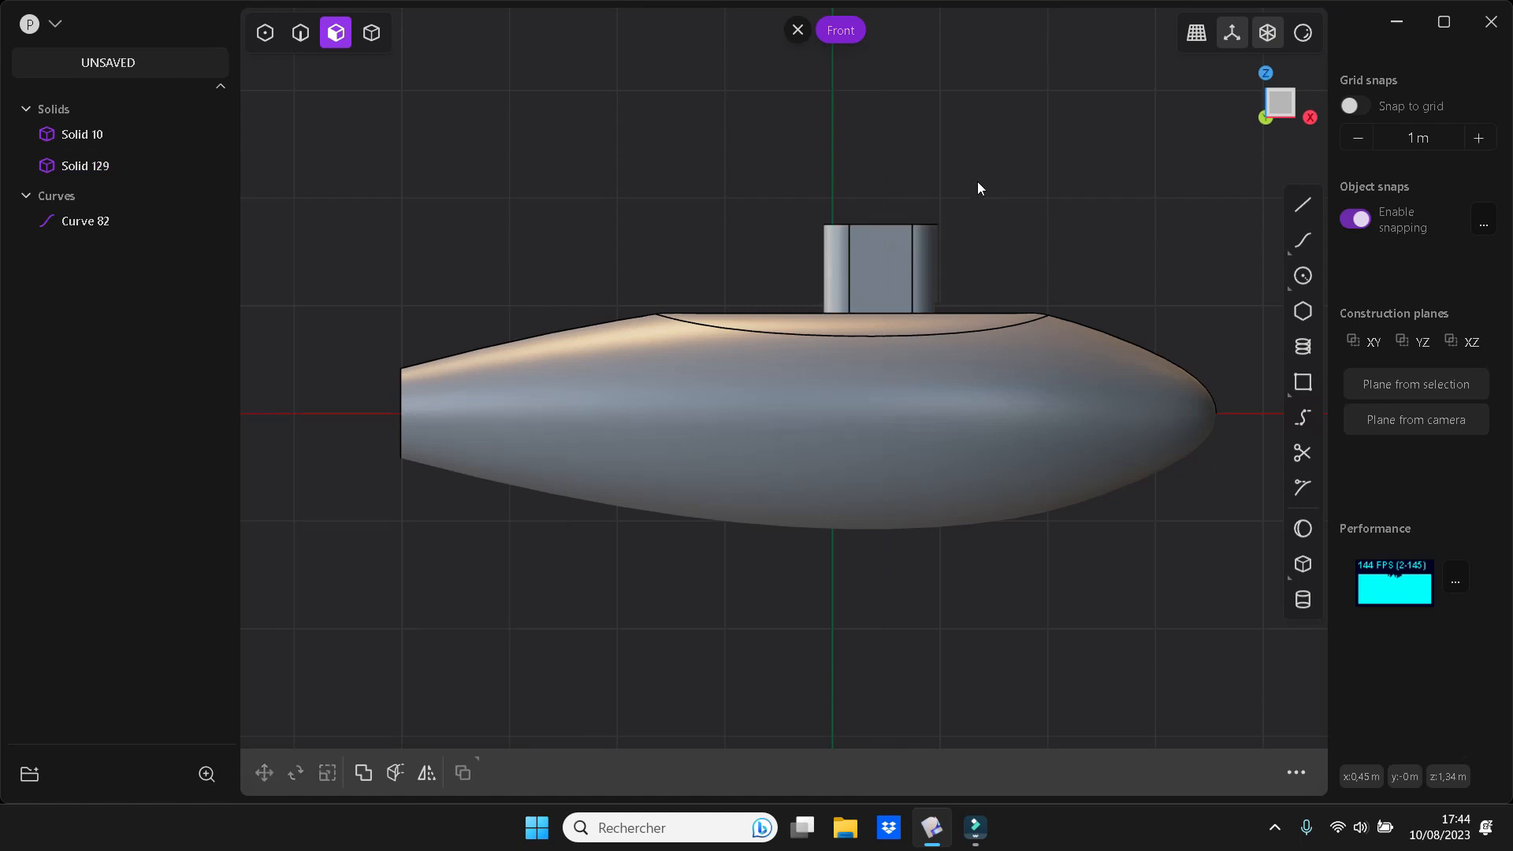
click(77, 223)
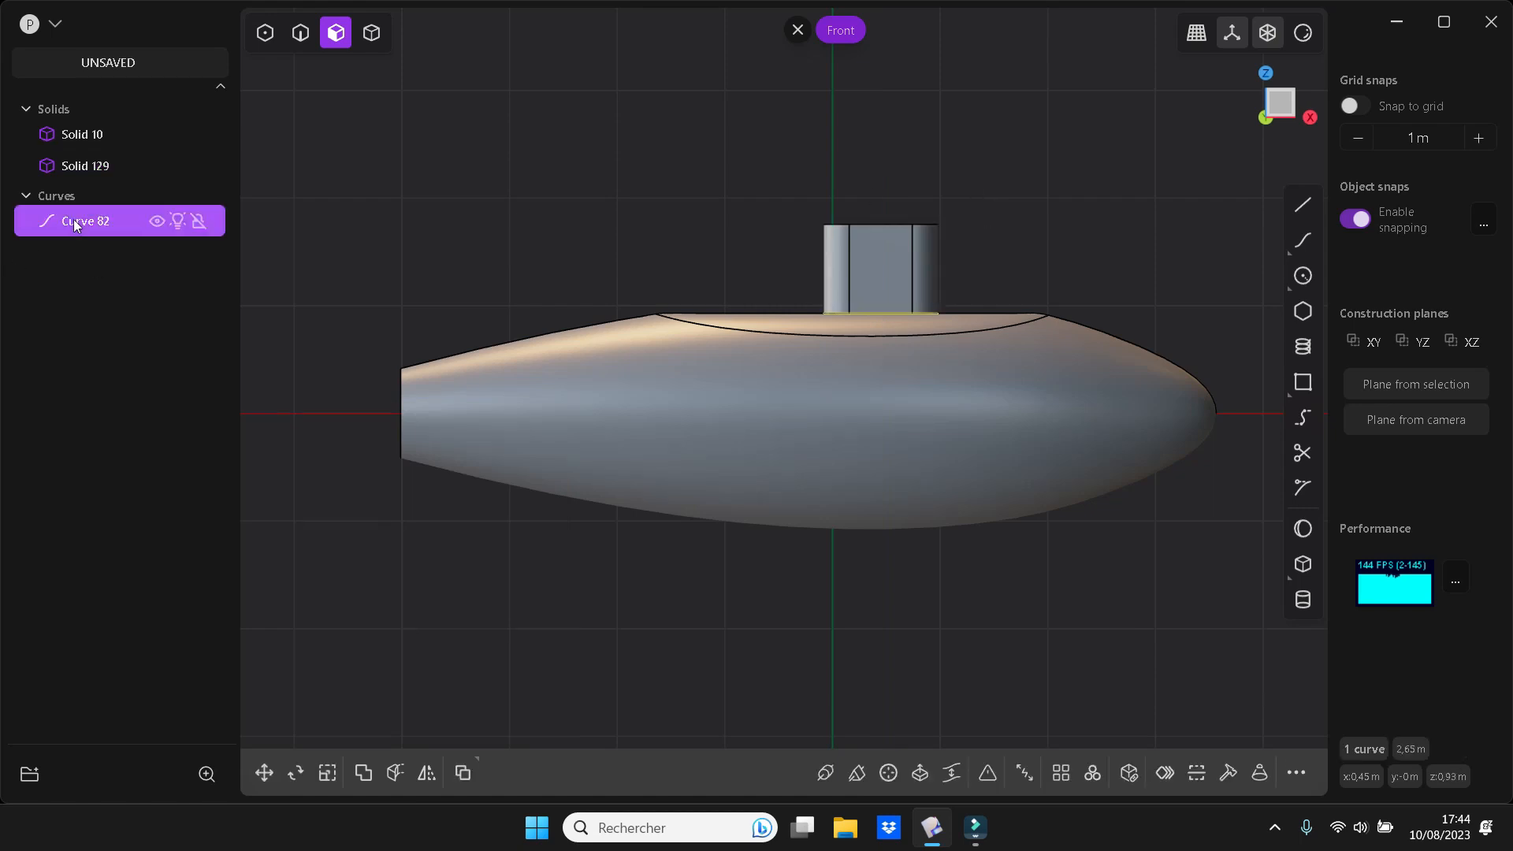
key(x)
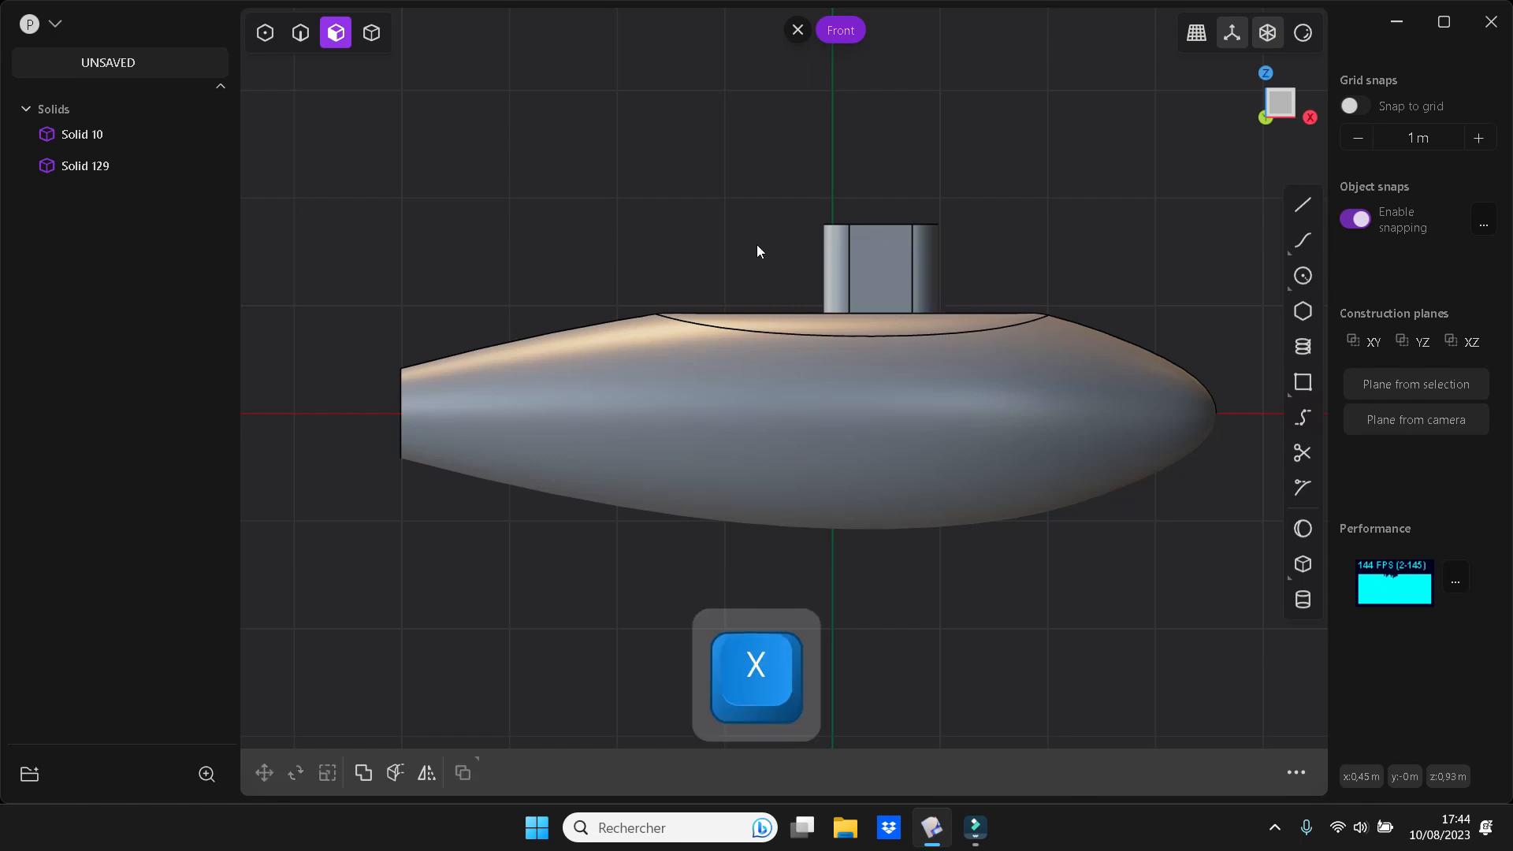
Join the slot-shaped tower and the streamlined body into one solid with a Boolean union
middle_drag(1080, 167, 1085, 257)
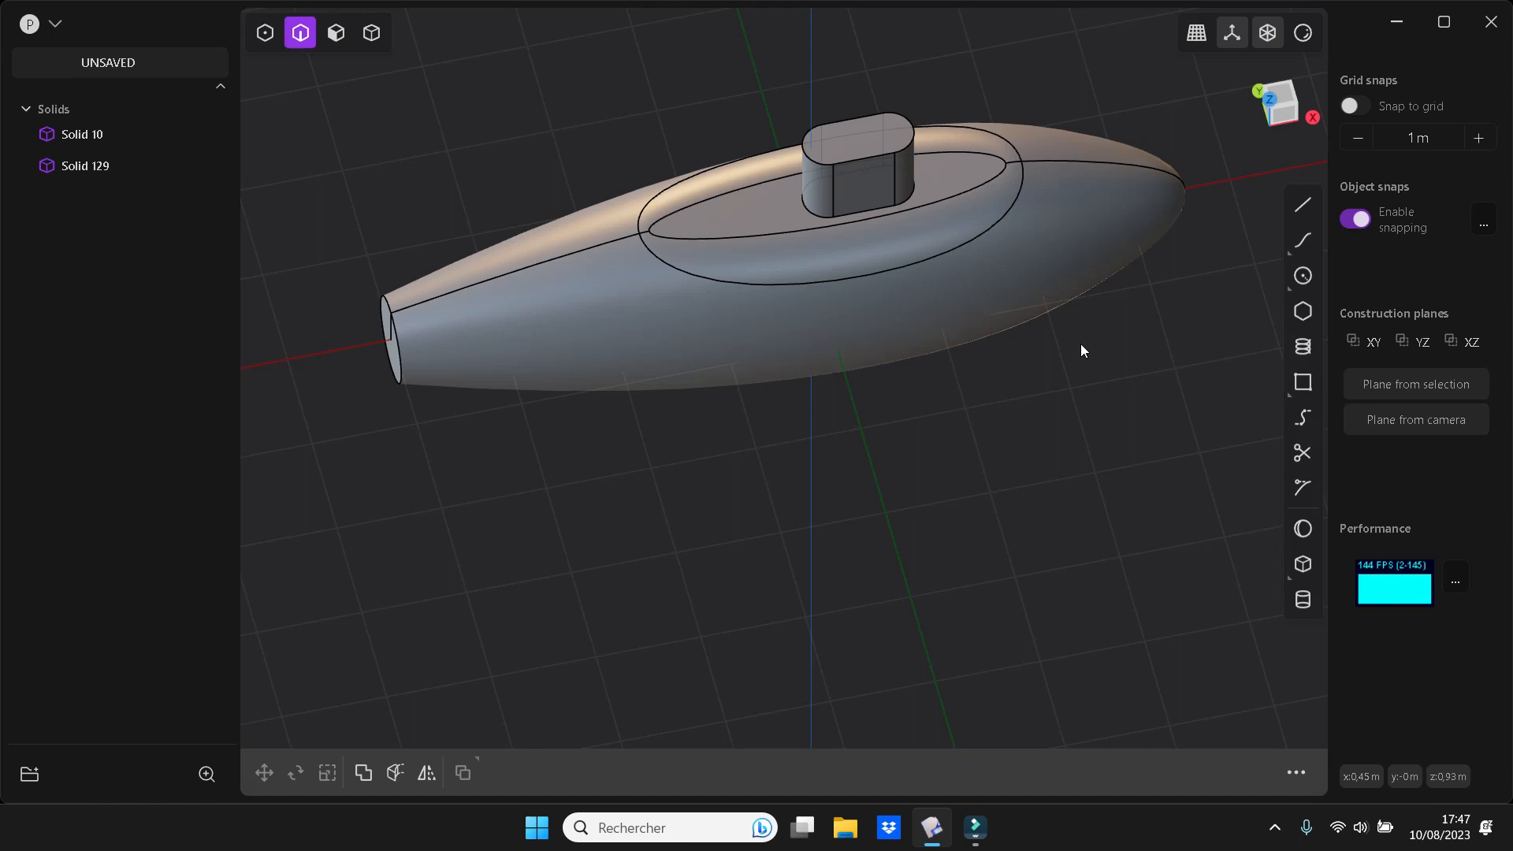
key(a)
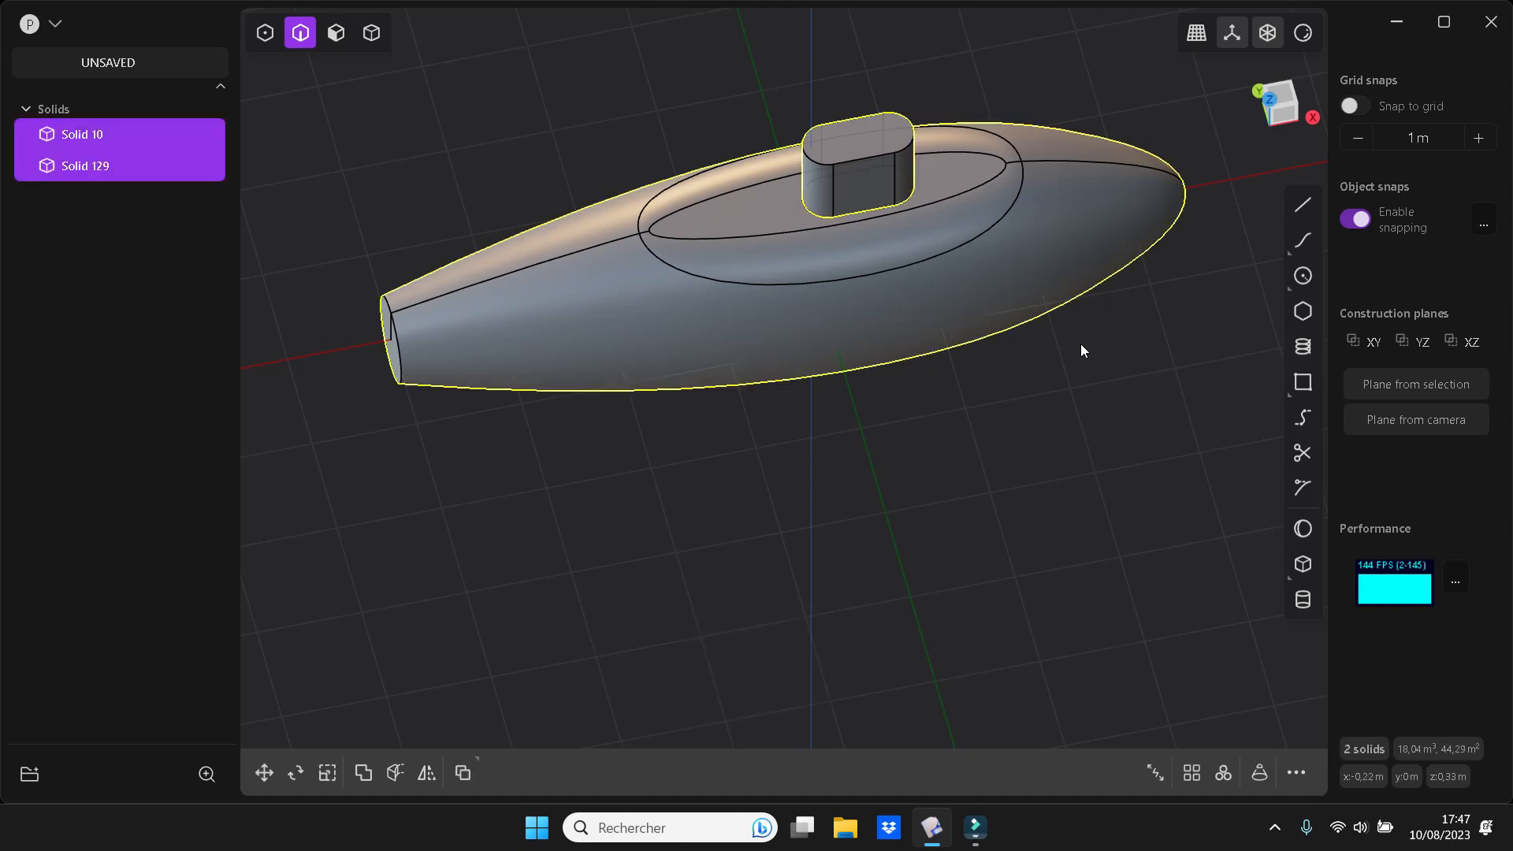
key(q)
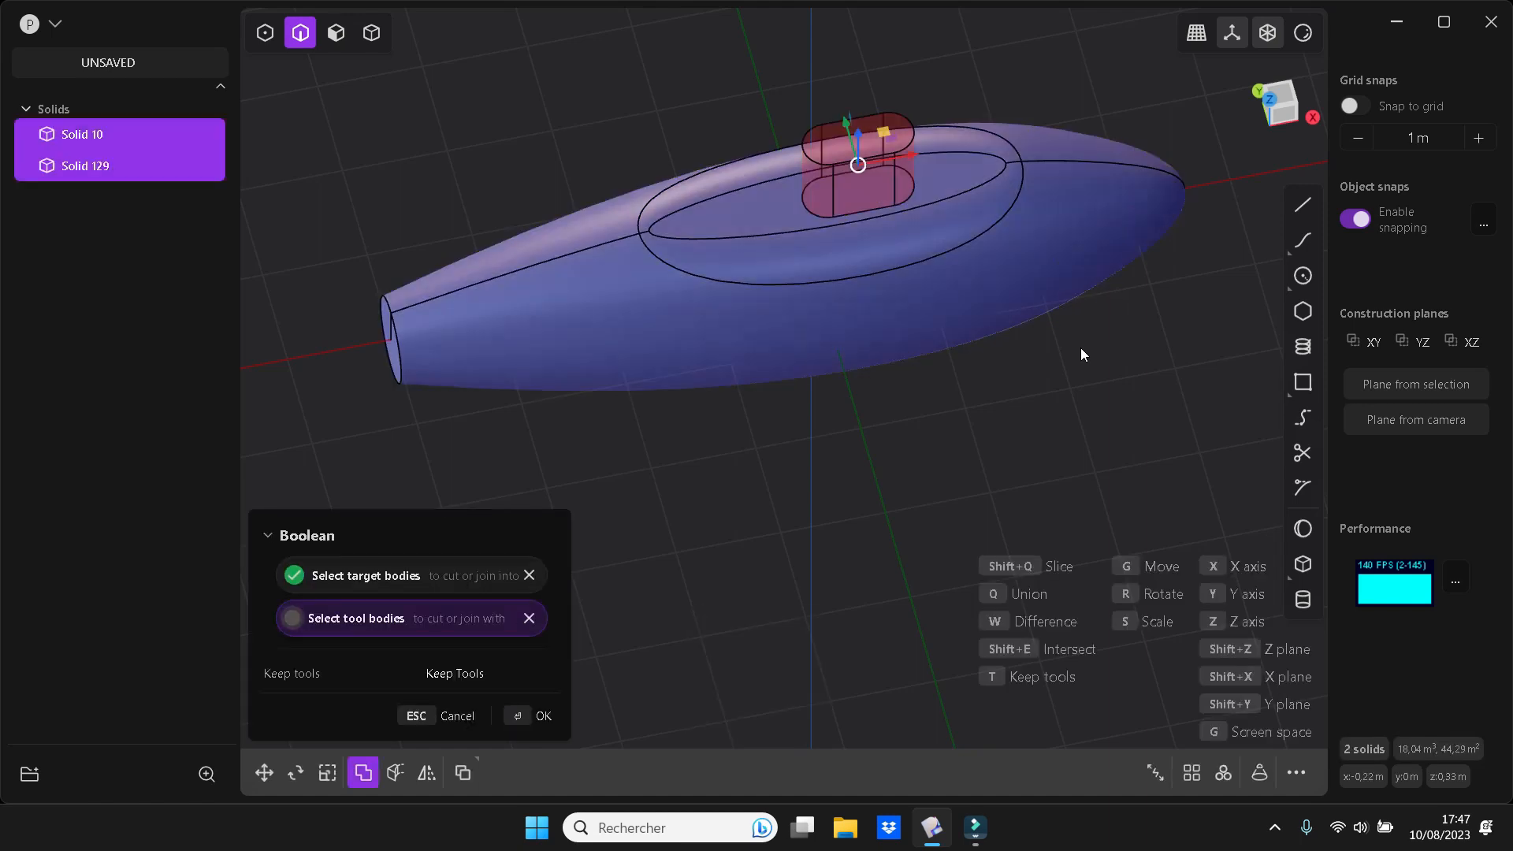
key(q)
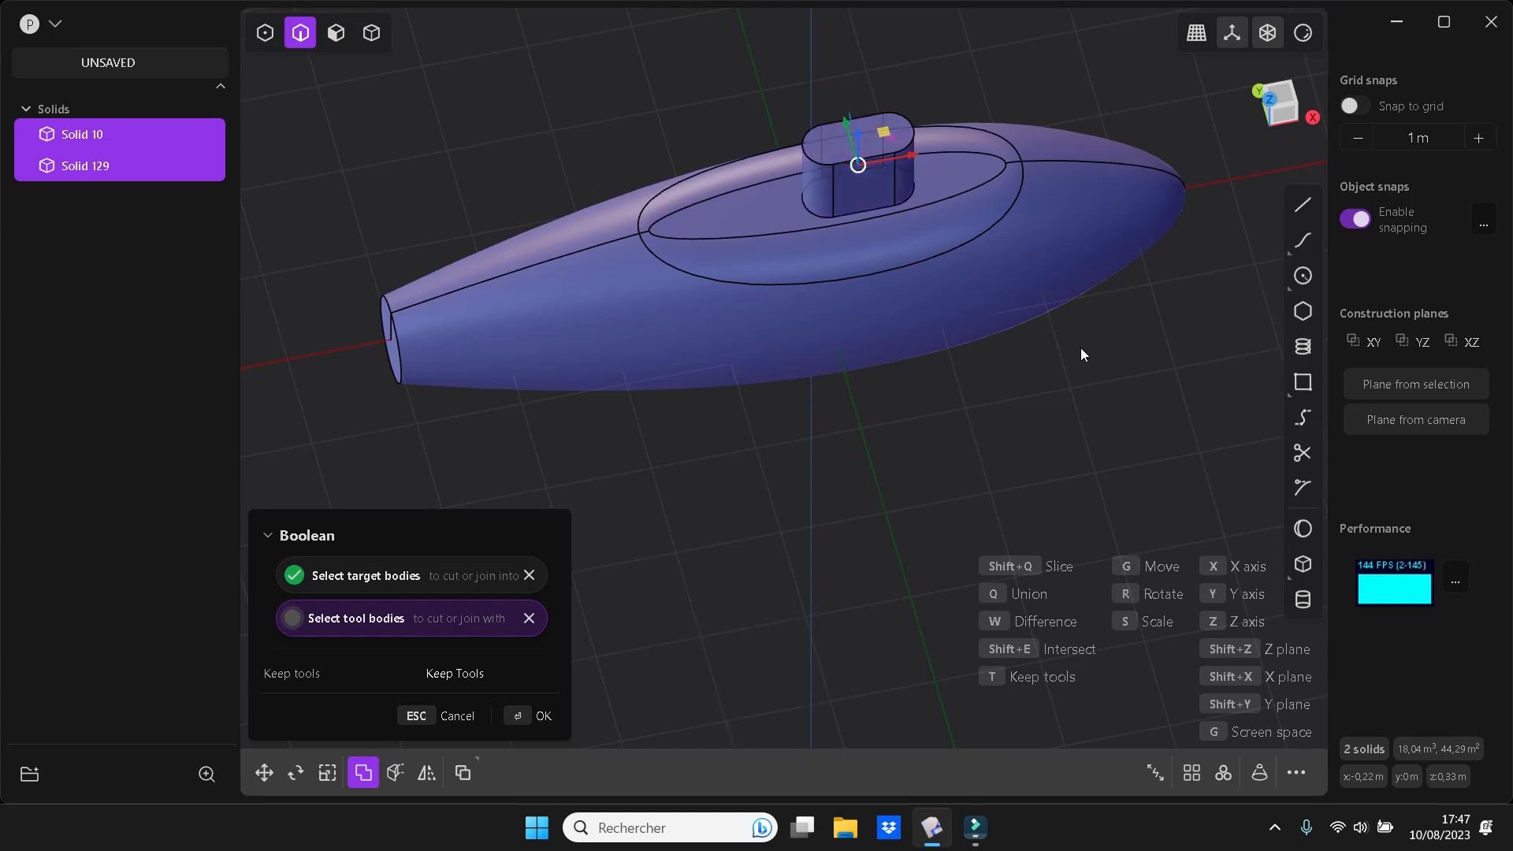
key(Return)
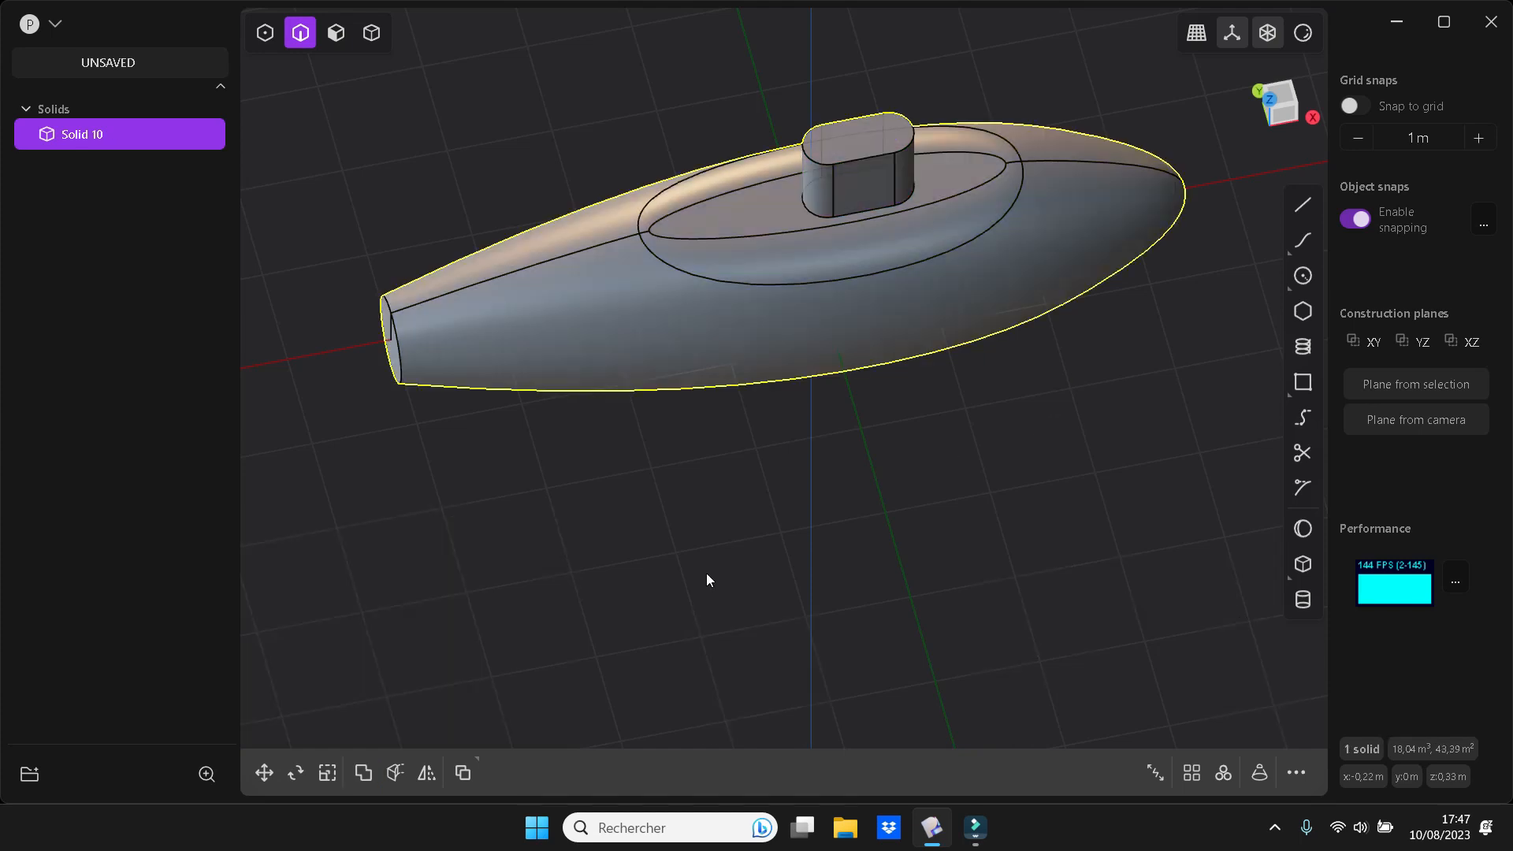
Fillet the four edges around the tower's base, where it meets the flat face, by about 0.11 m
click(854, 209)
key(f)
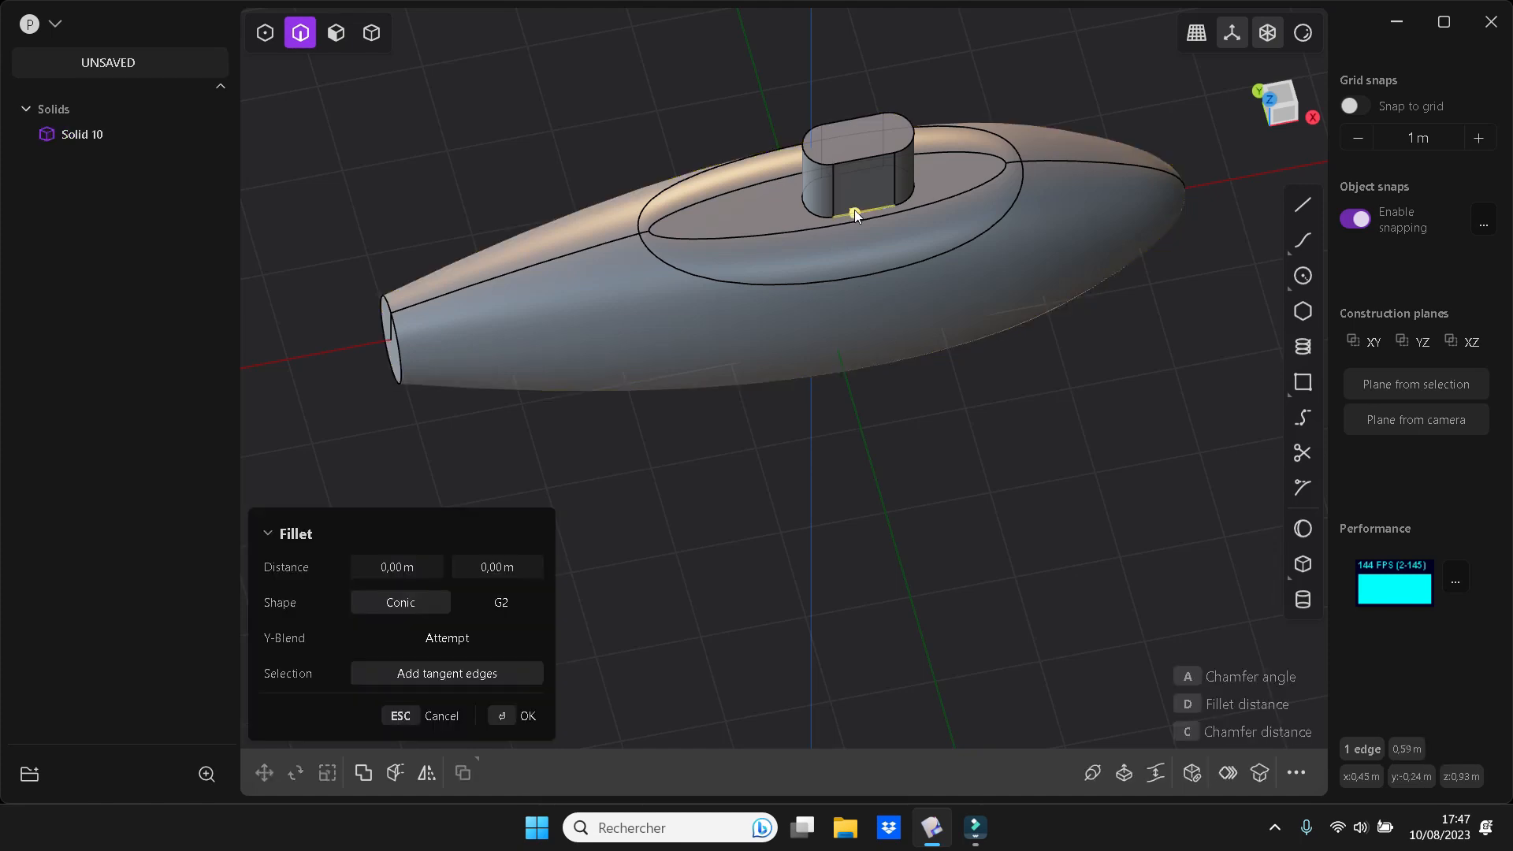
shift+click(912, 191)
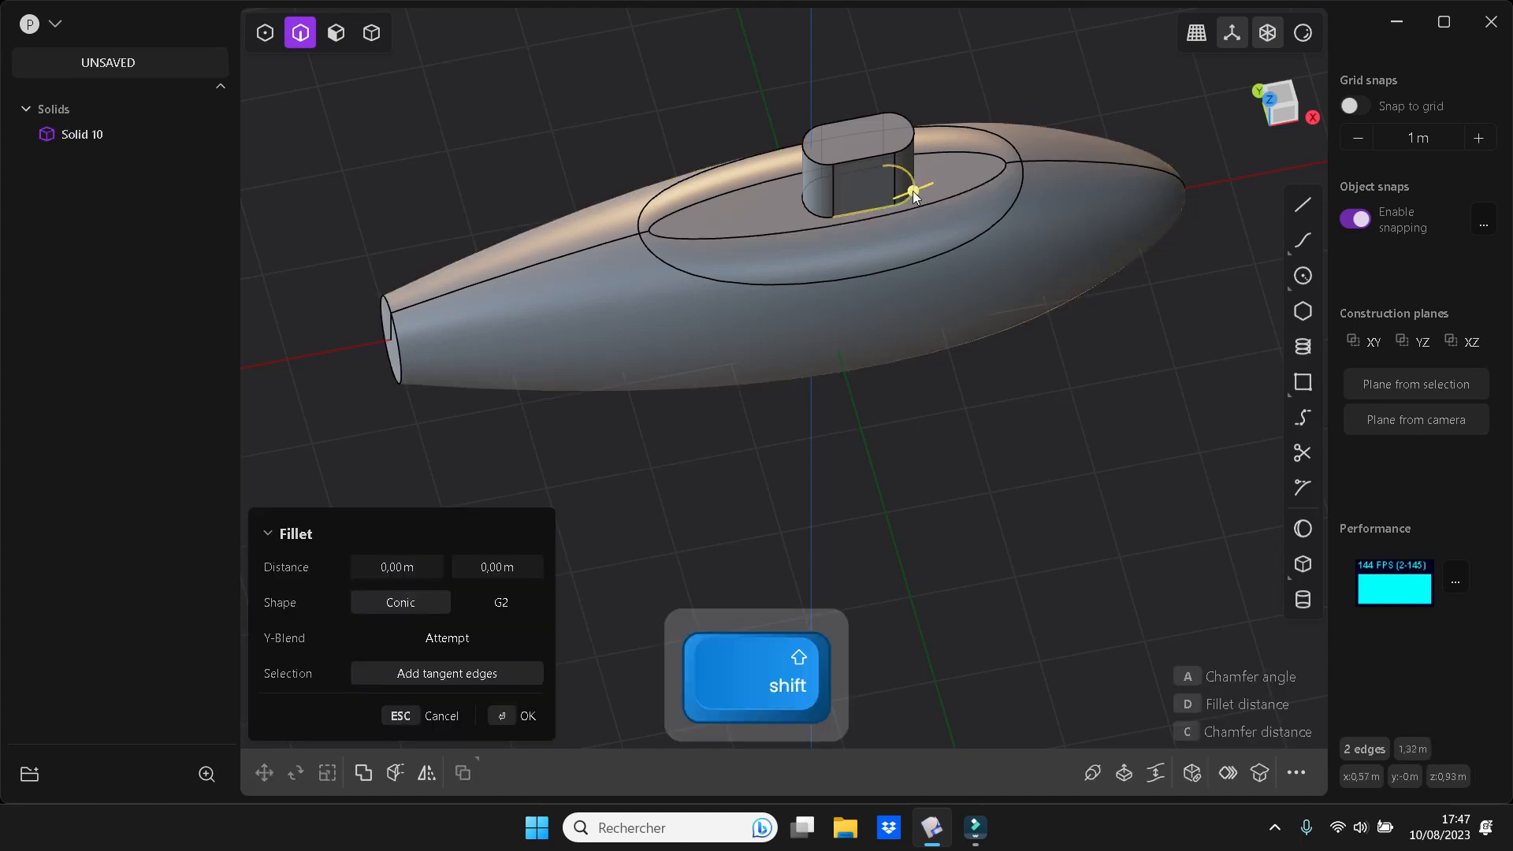
shift+click(806, 214)
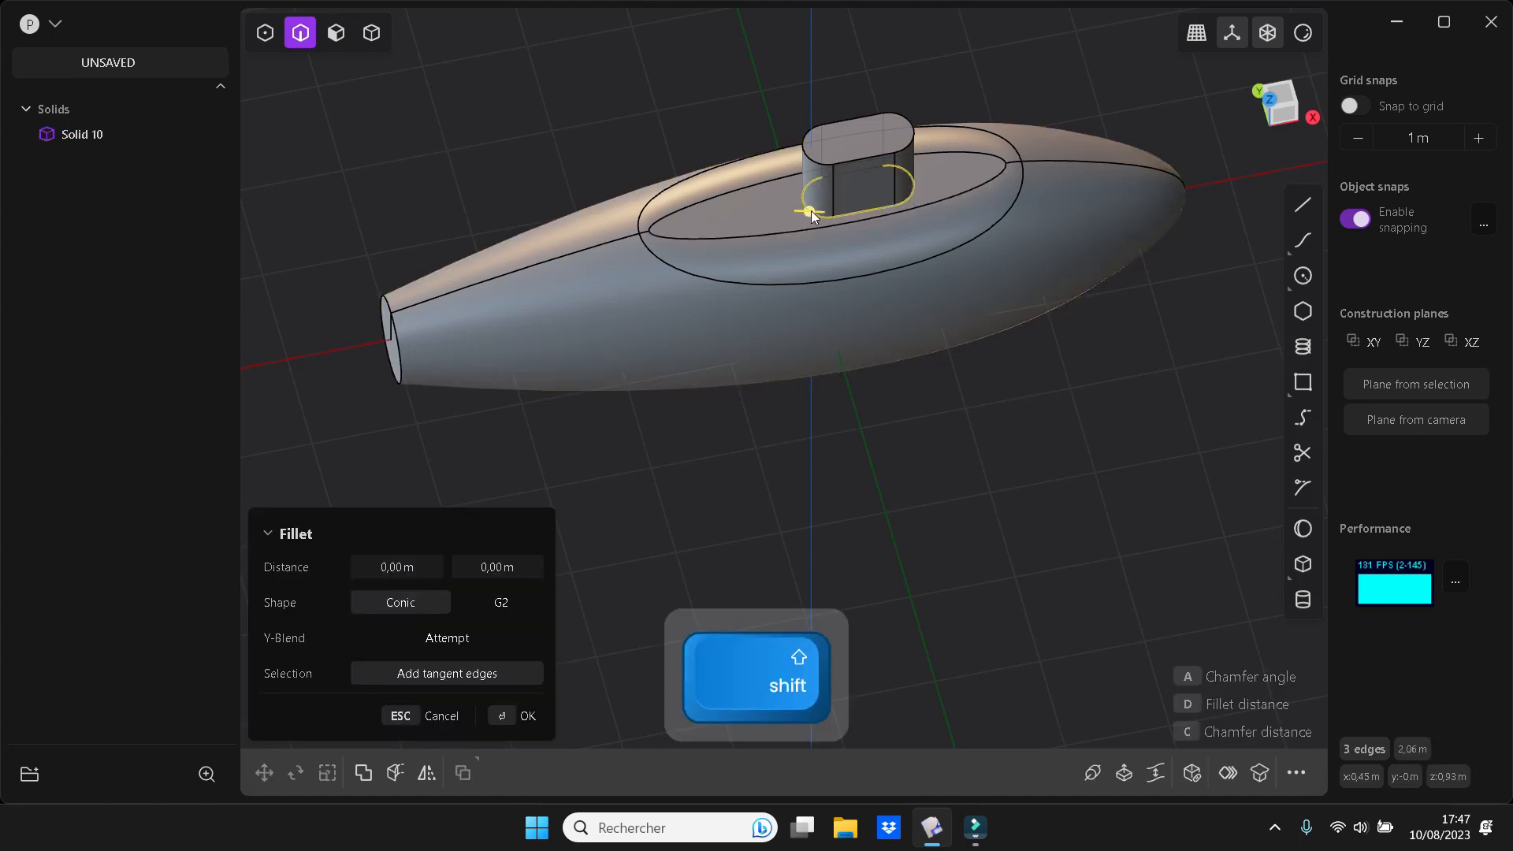
shift+click(872, 172)
drag(867, 165, 862, 163)
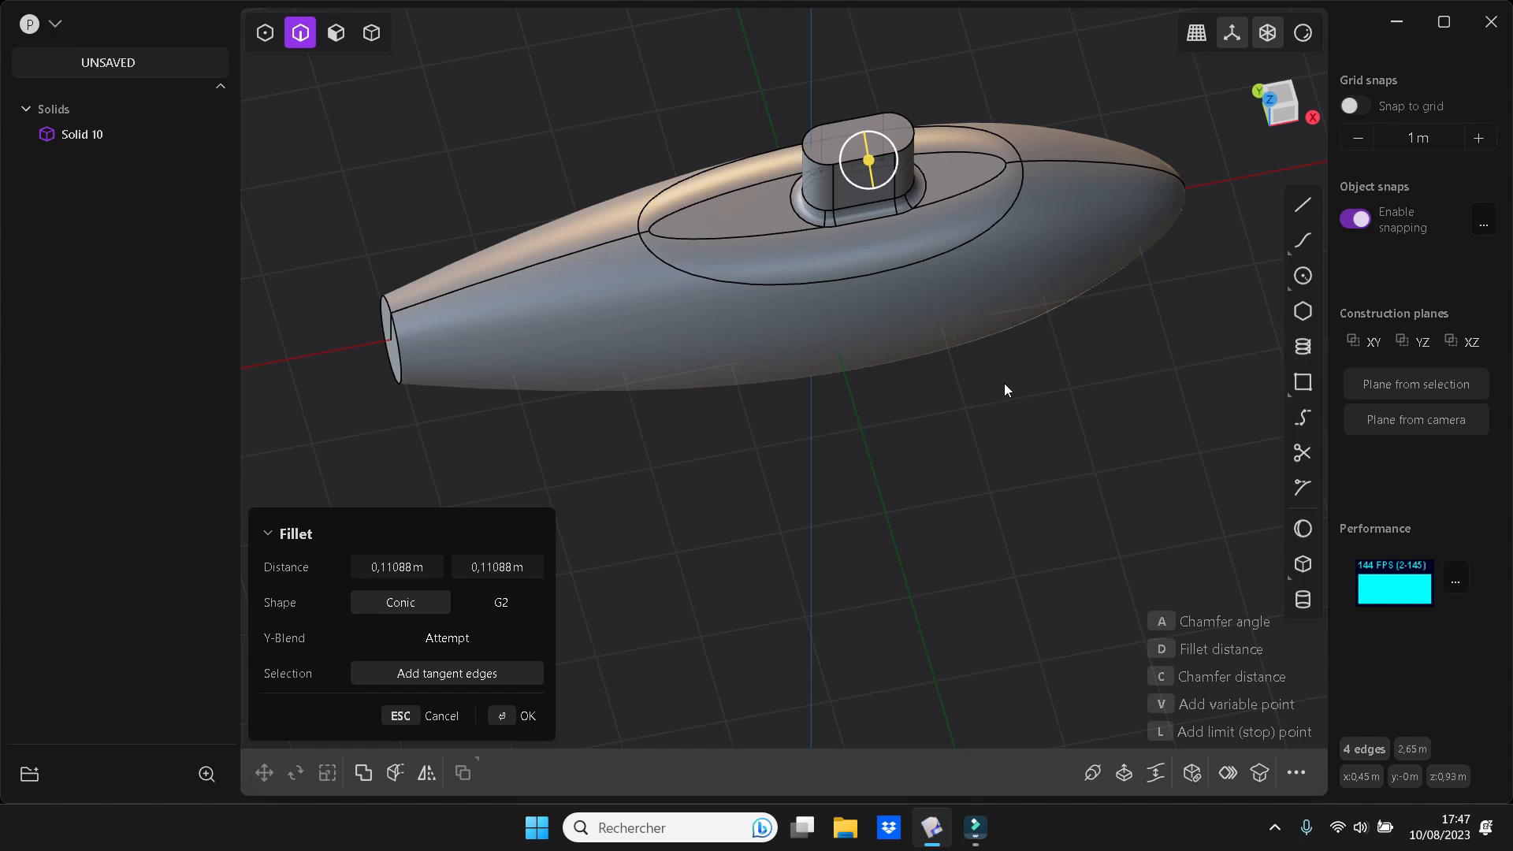
key(Return)
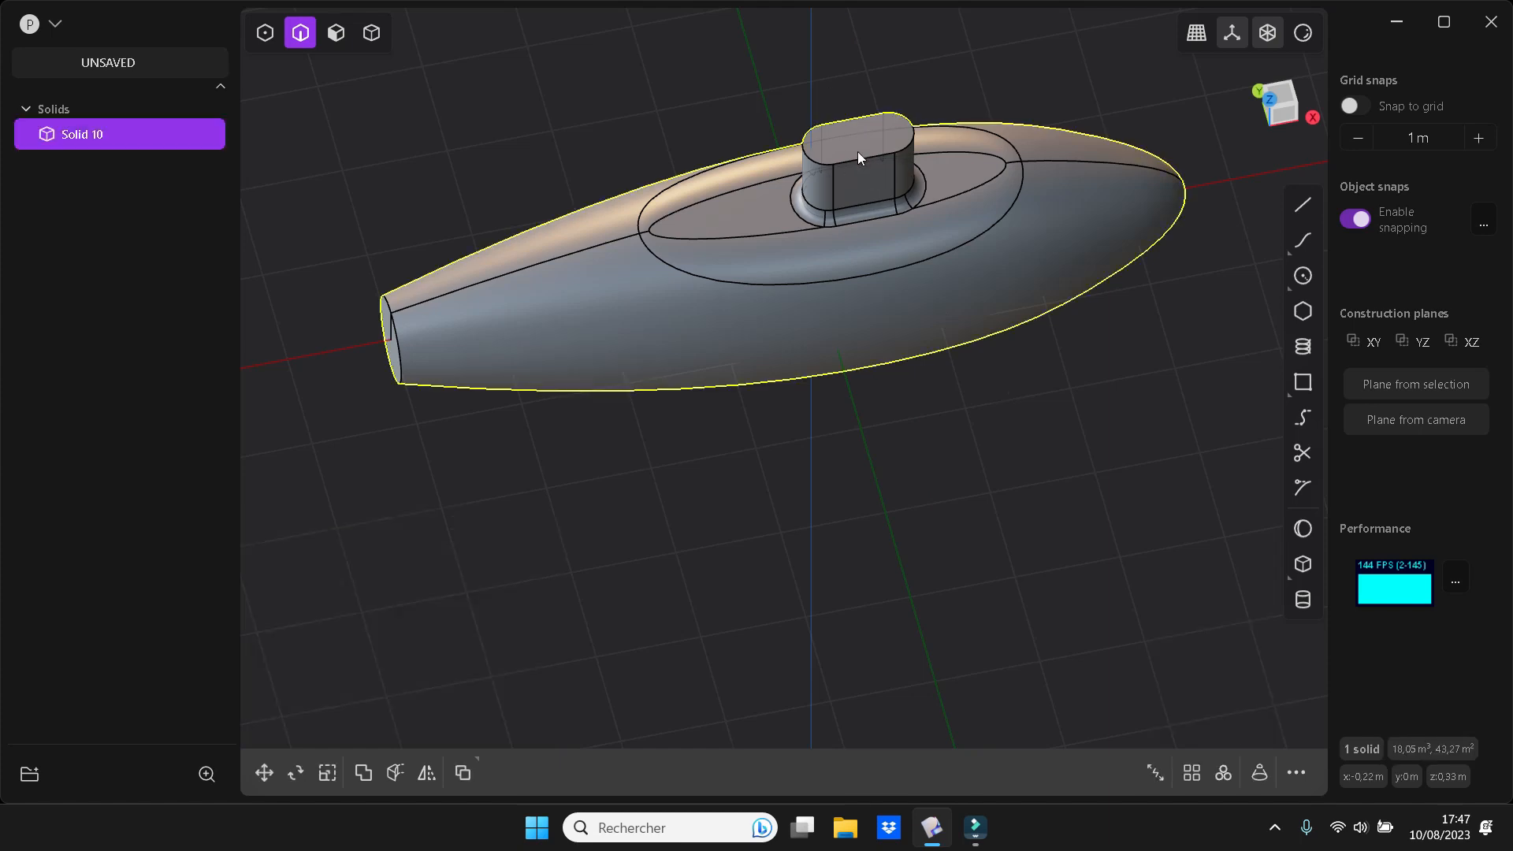
Chamfer the four edges around the tower's top face
click(1034, 383)
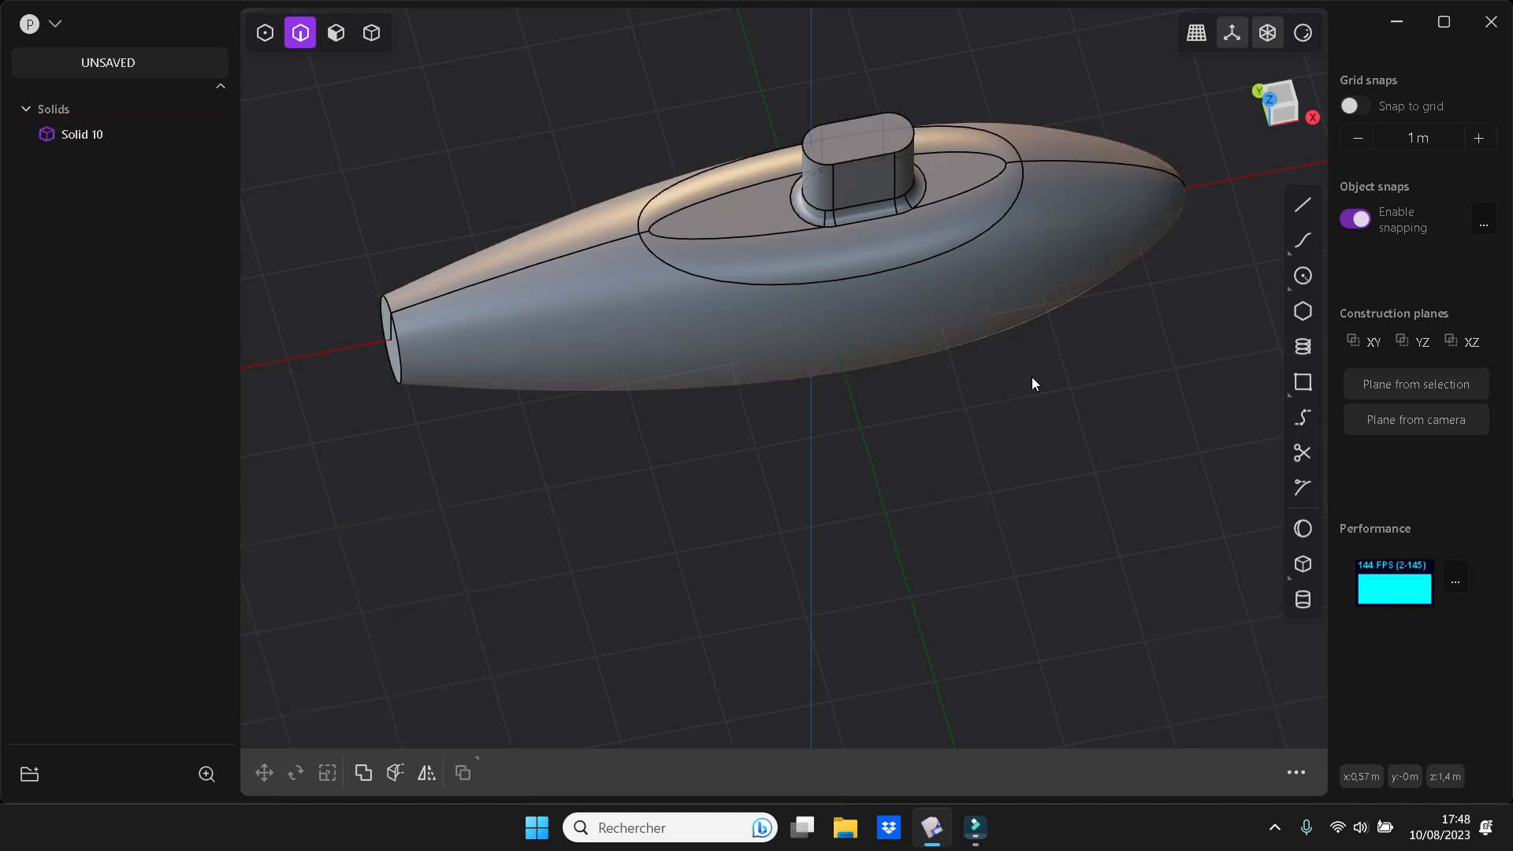
shift+click(877, 155)
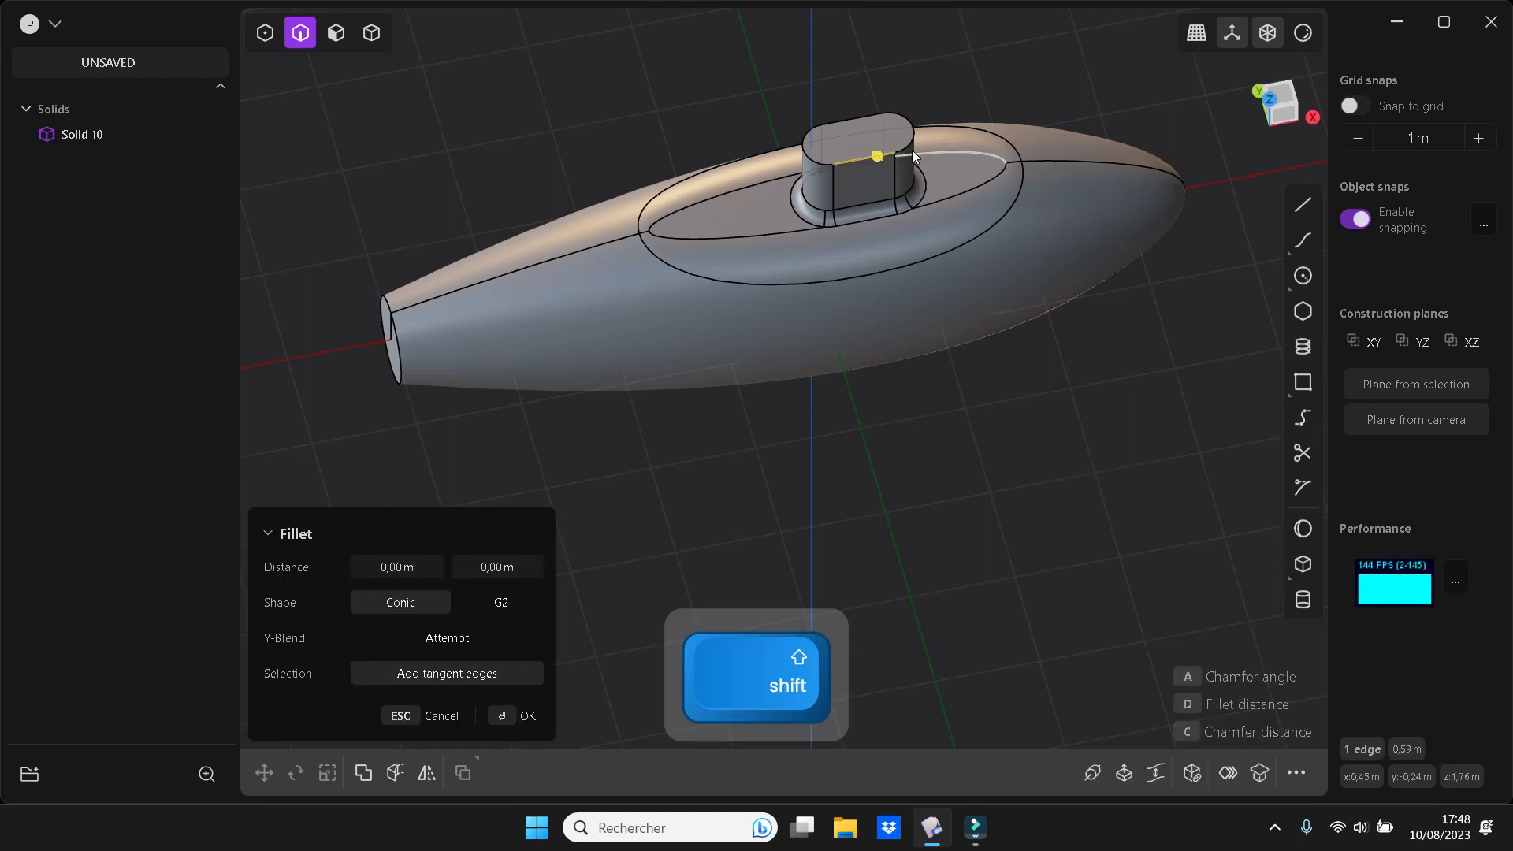
shift+click(863, 116)
shift+click(815, 163)
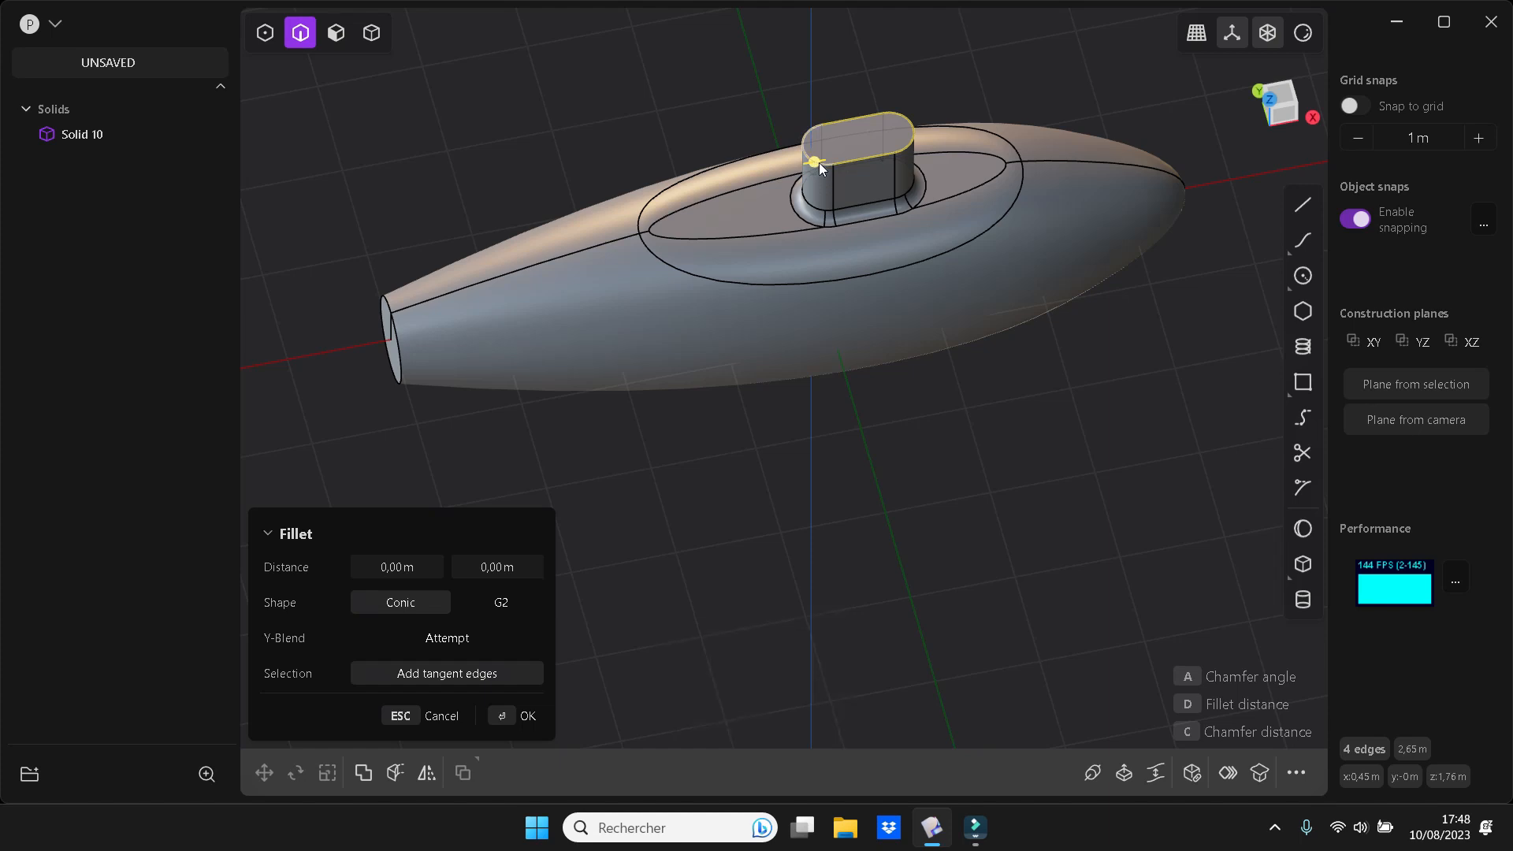
drag(815, 162, 820, 166)
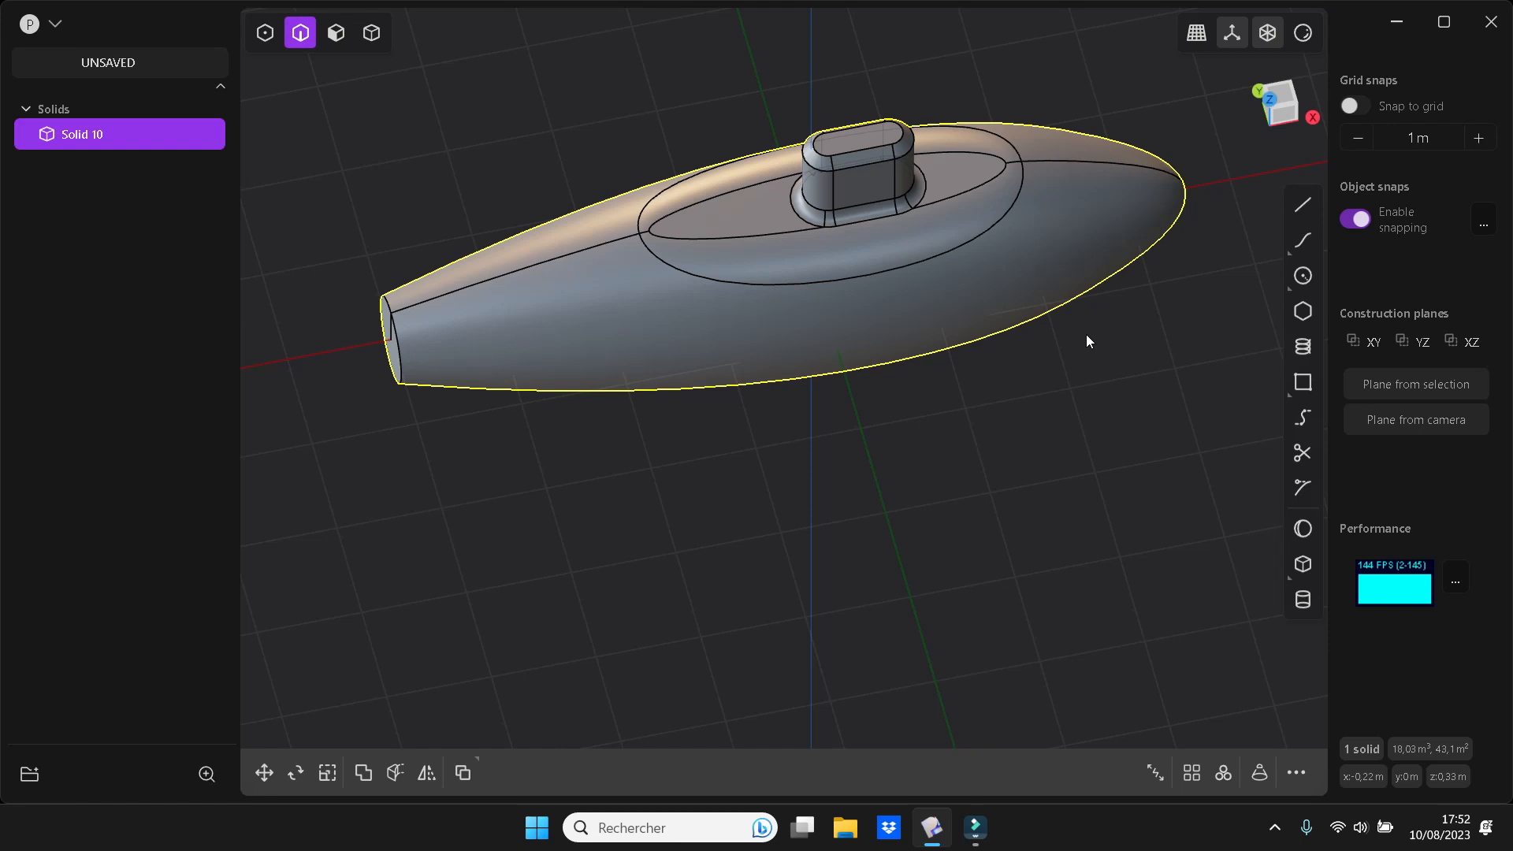
Stretch the whole solid along the X axis by a scale factor of about 1.82
key(s)
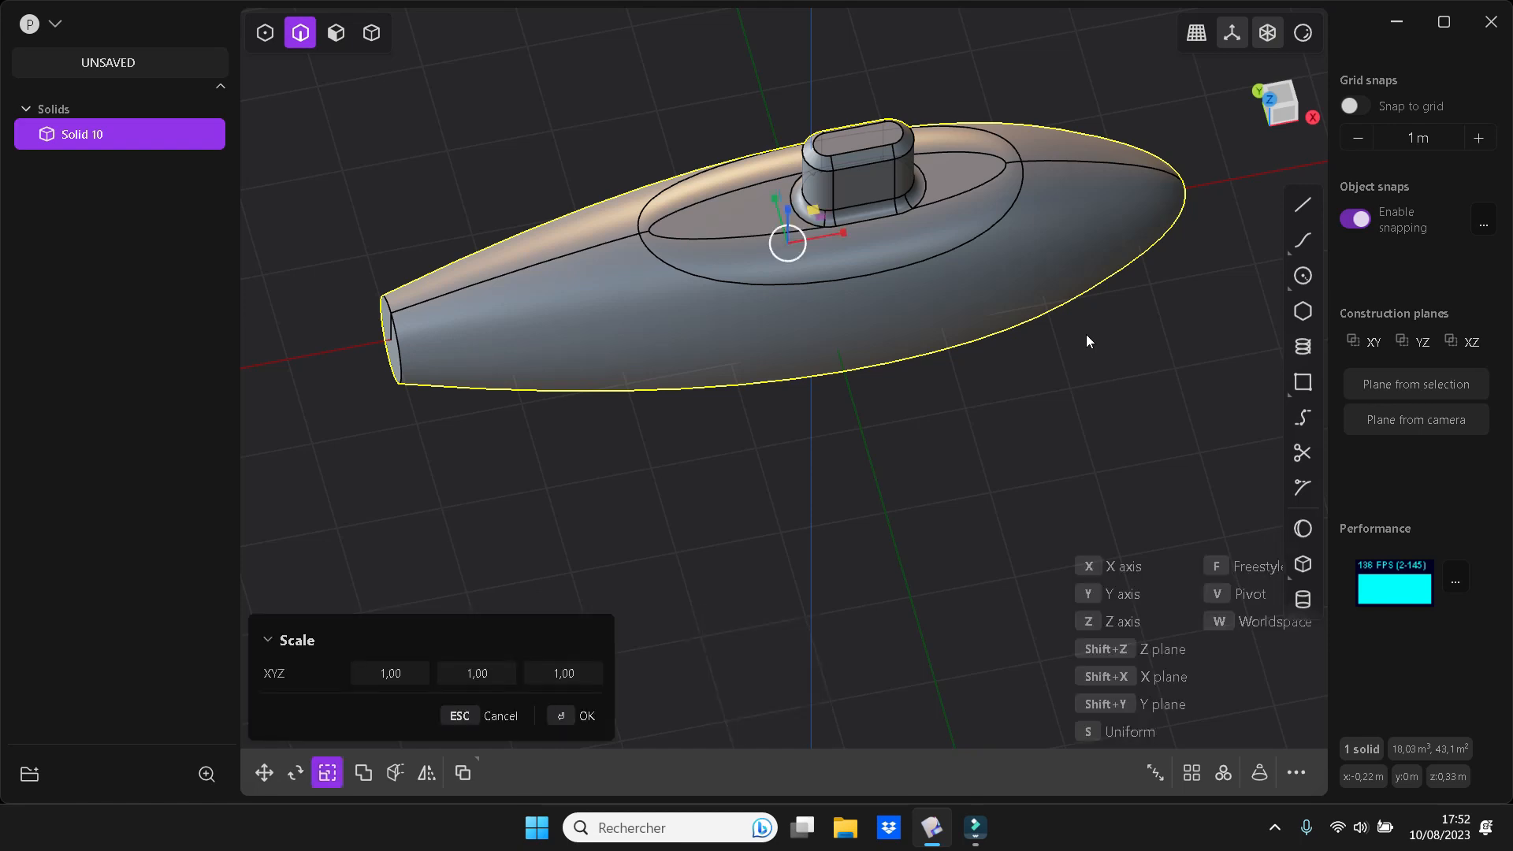
drag(840, 234, 862, 231)
middle_drag(877, 379, 928, 378)
click(944, 379)
middle_drag(931, 487, 936, 442)
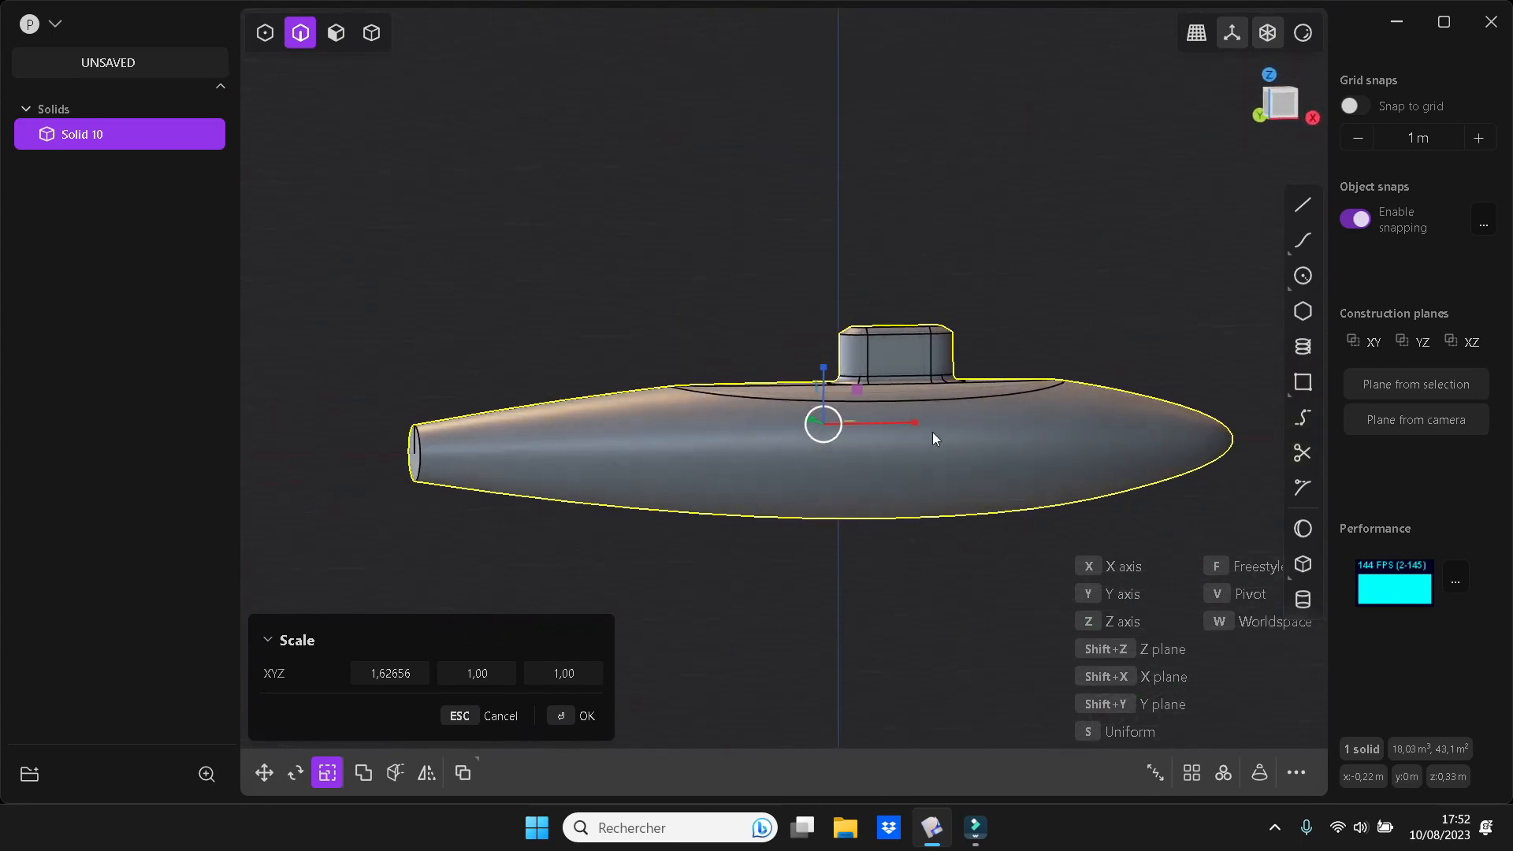
drag(911, 424, 922, 424)
middle_drag(924, 442, 903, 523)
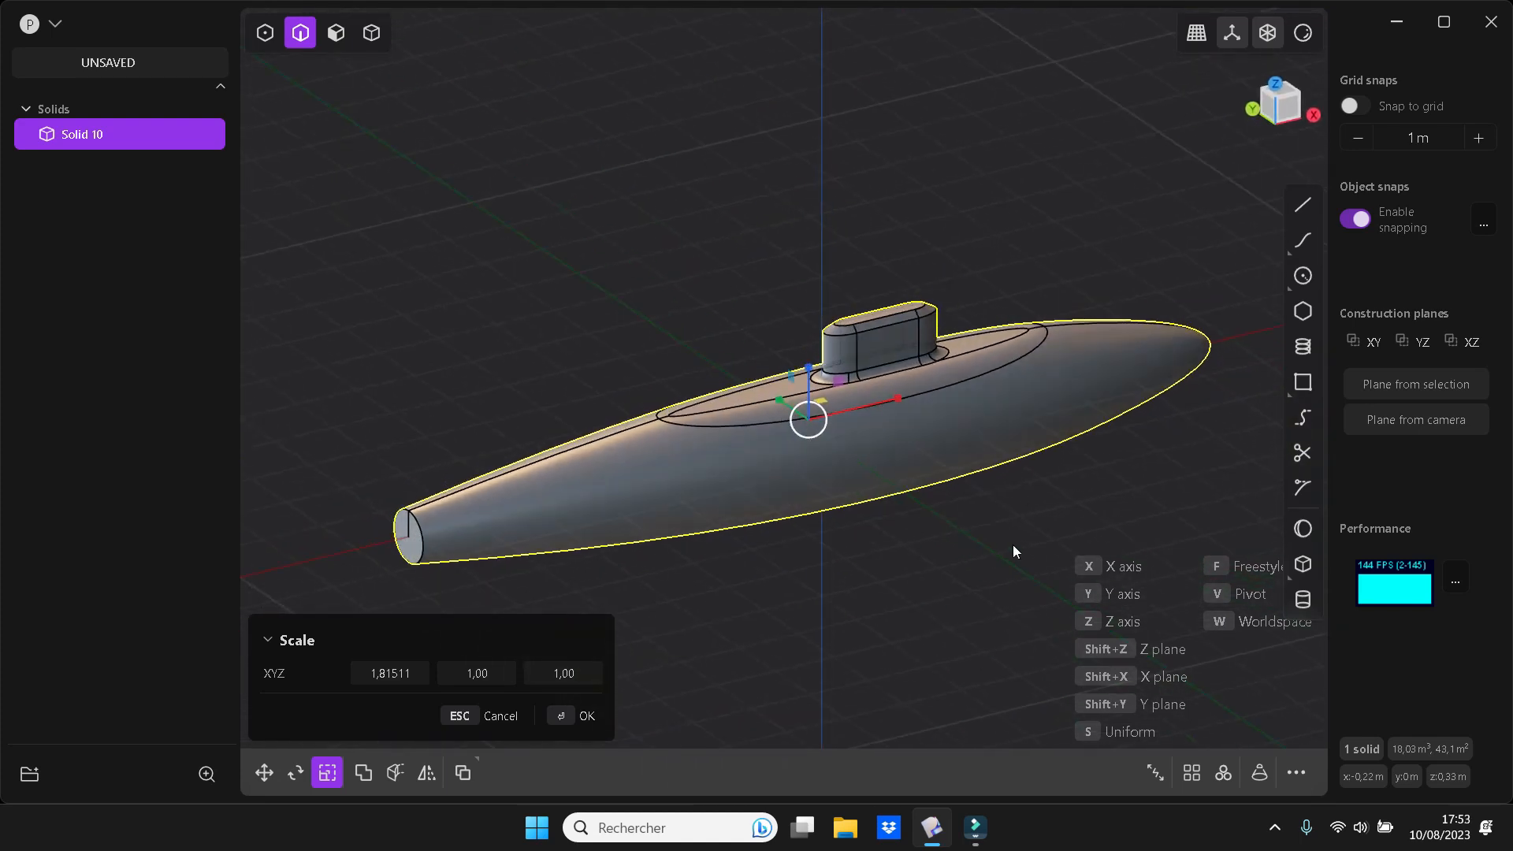
key(Return)
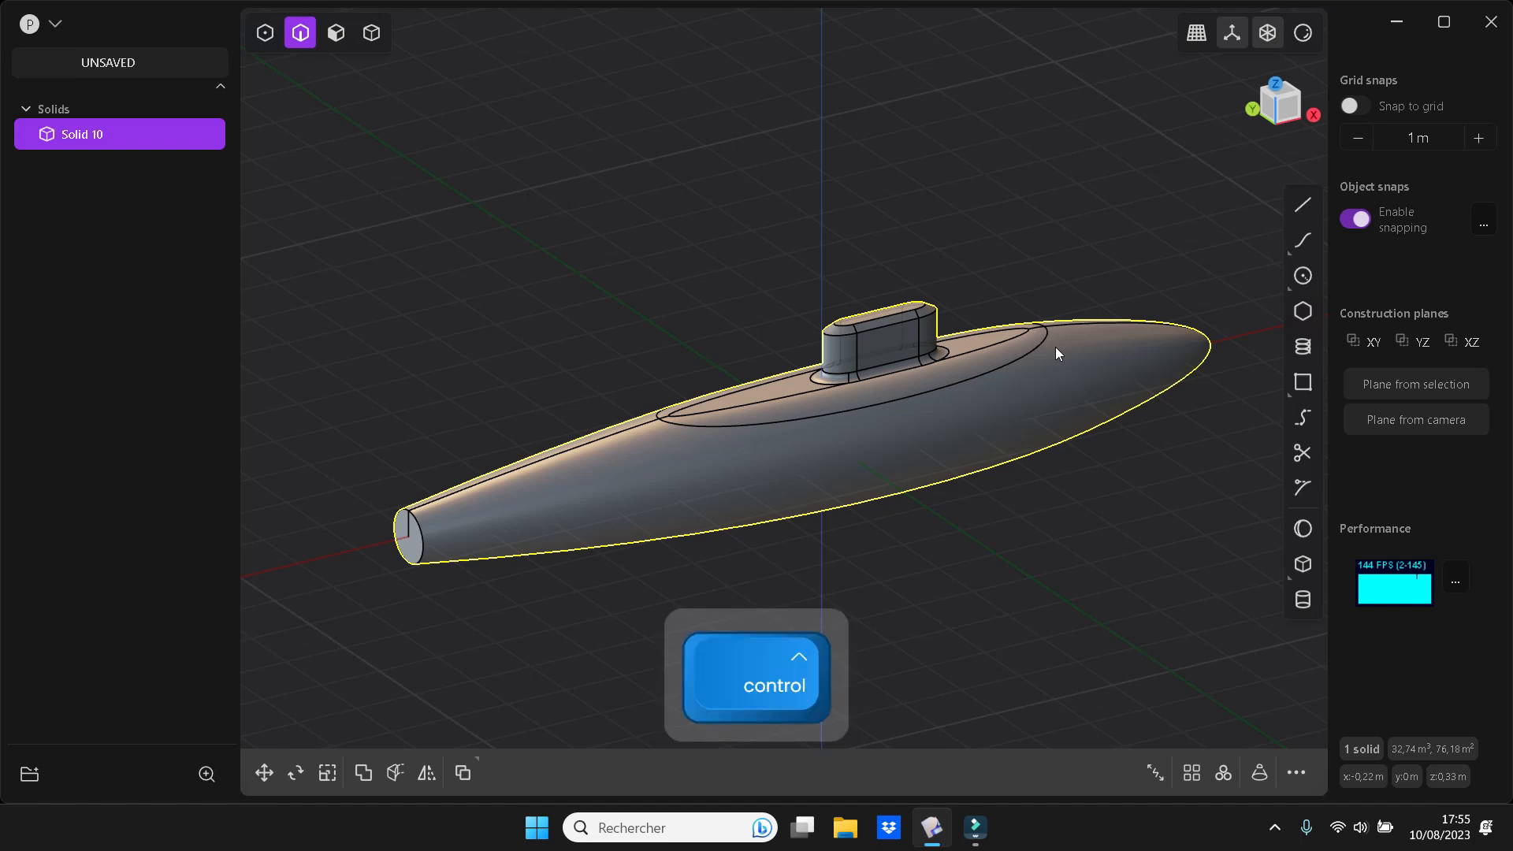
Add a cylinder of about 0.79 m radius and 0.88 m height, centred on the flat tail face and extending rearward, joined to the body
key(ctrl+KP_3)
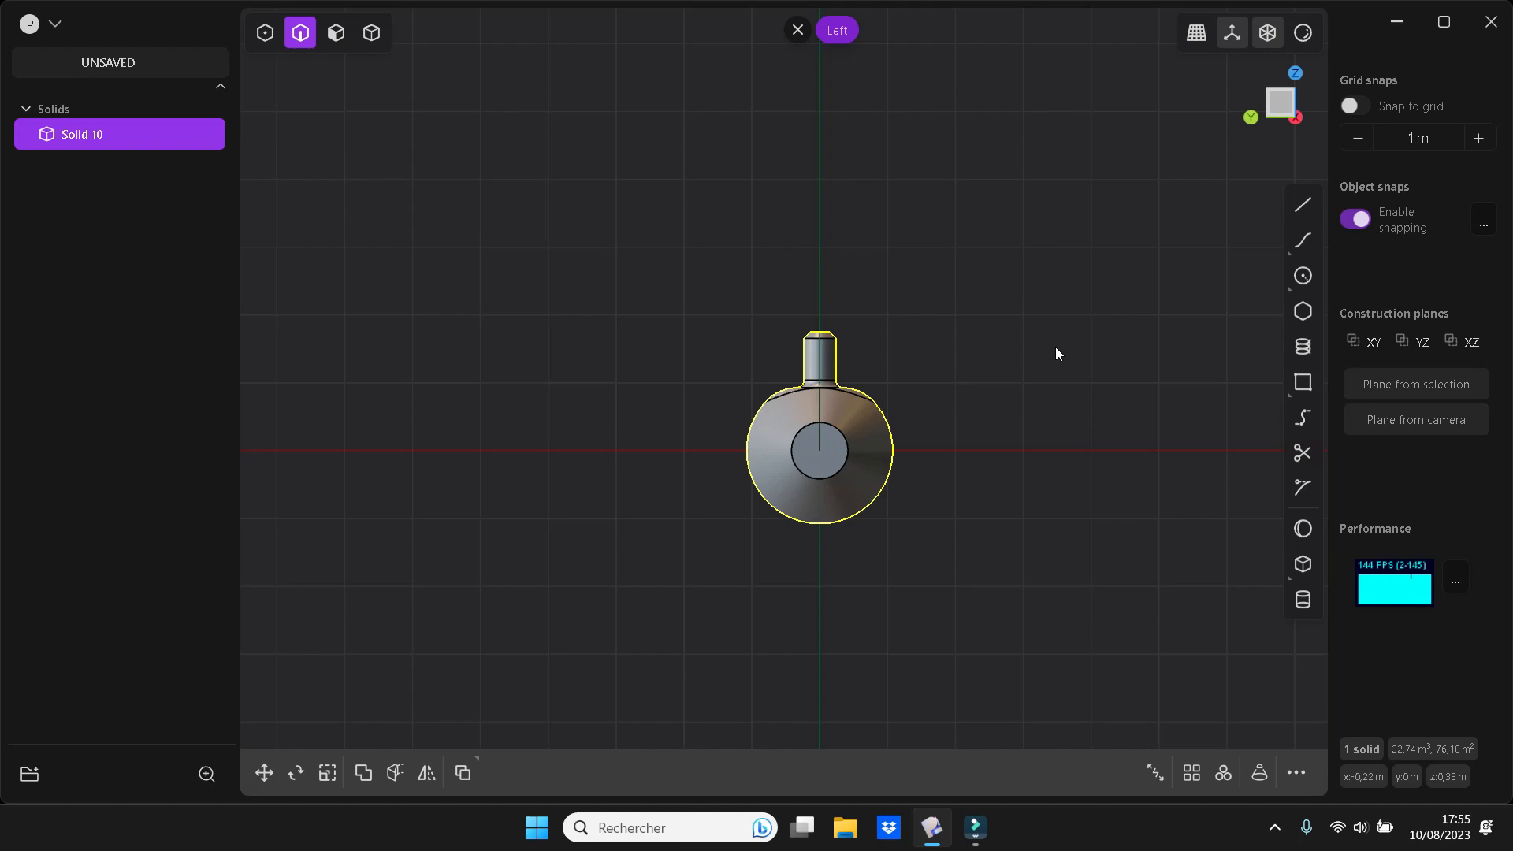
click(1302, 600)
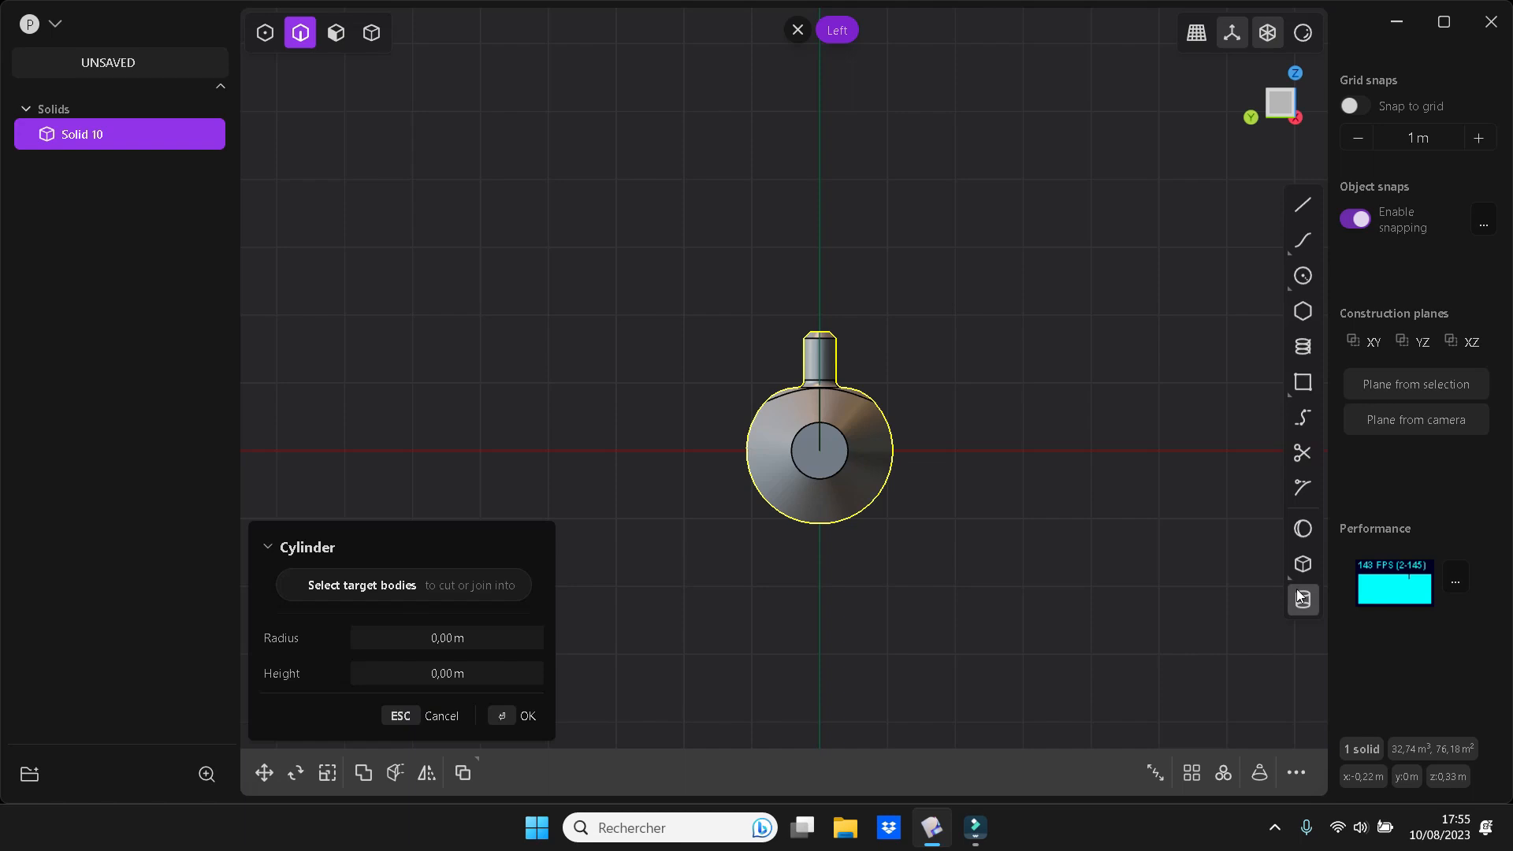
click(826, 451)
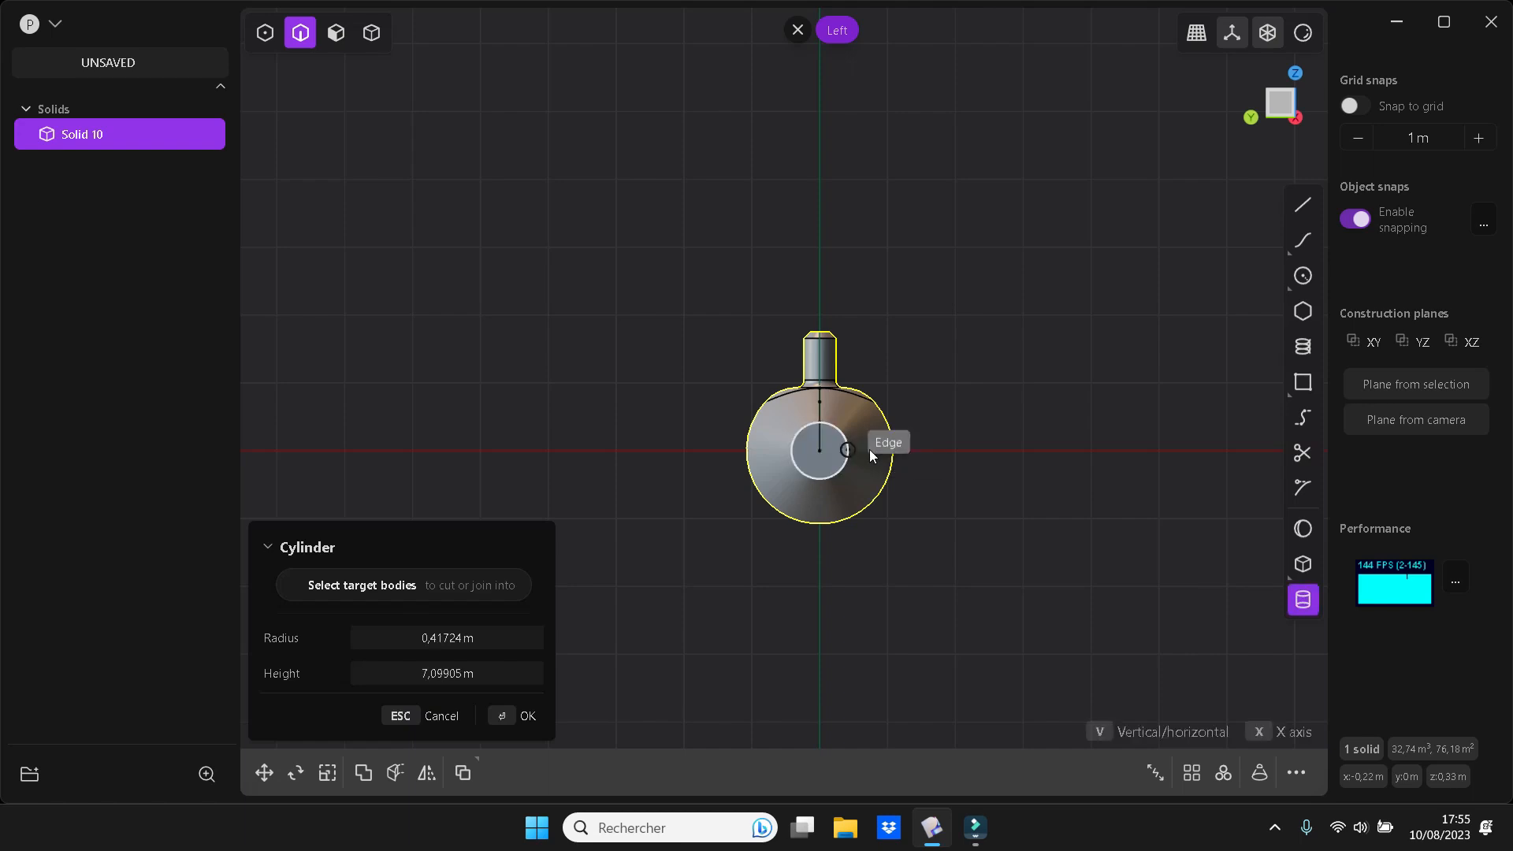
click(873, 449)
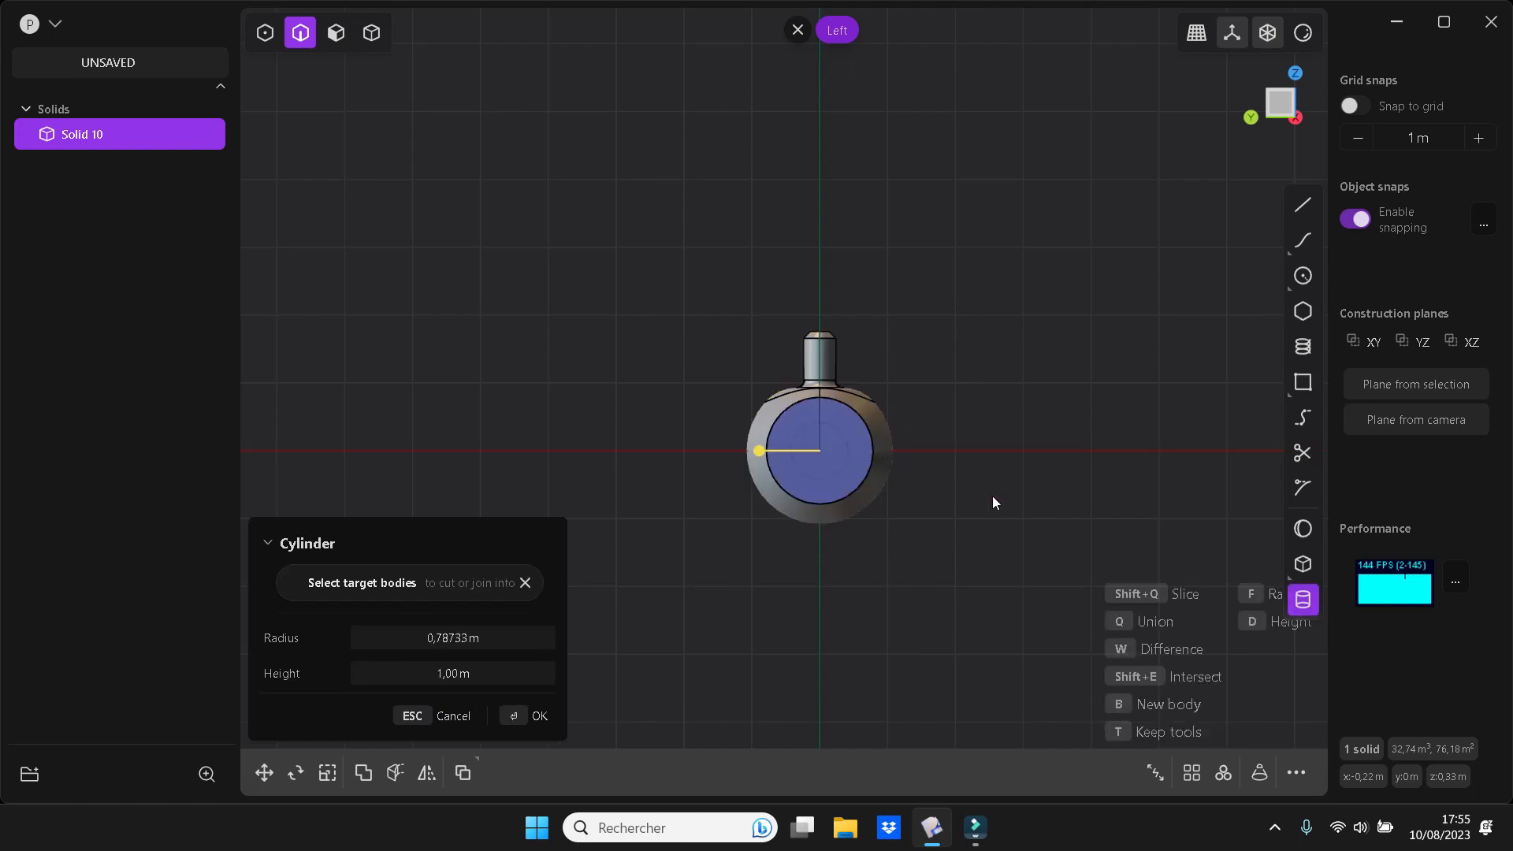
key(KP_1)
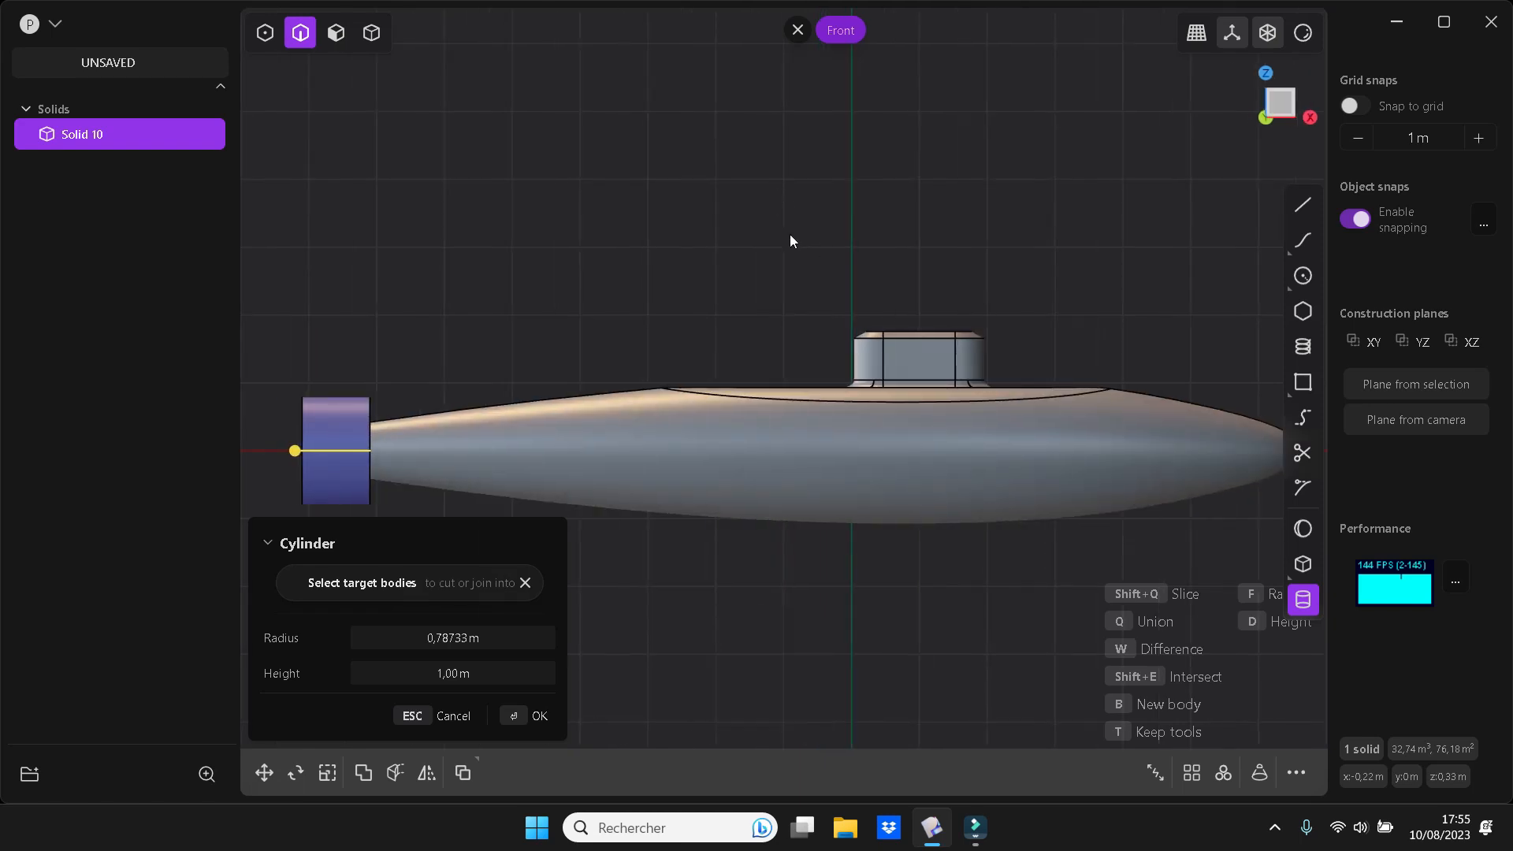
click(303, 456)
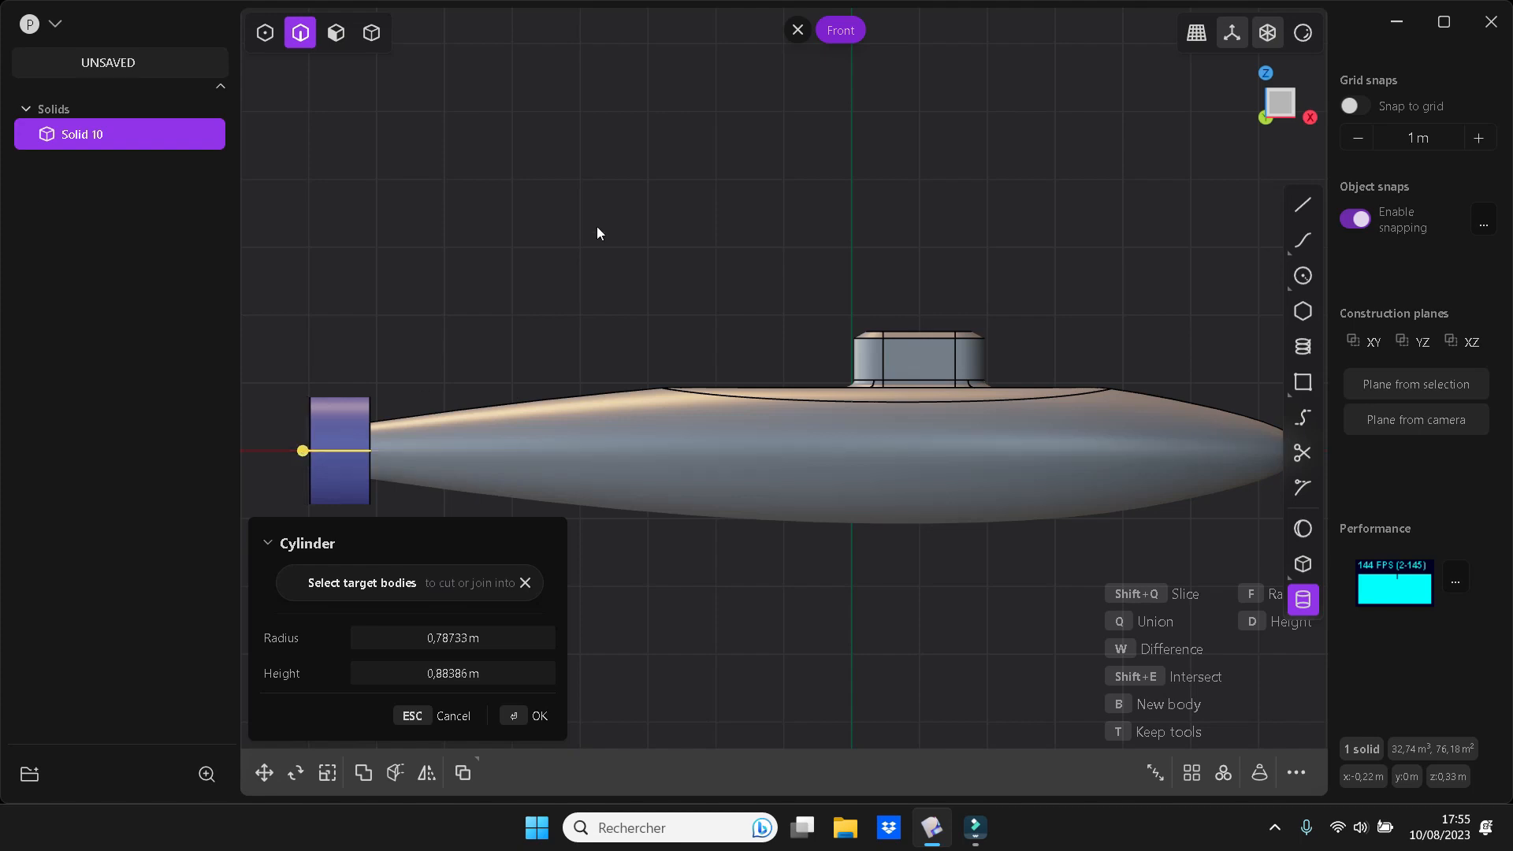
middle_drag(593, 246, 523, 249)
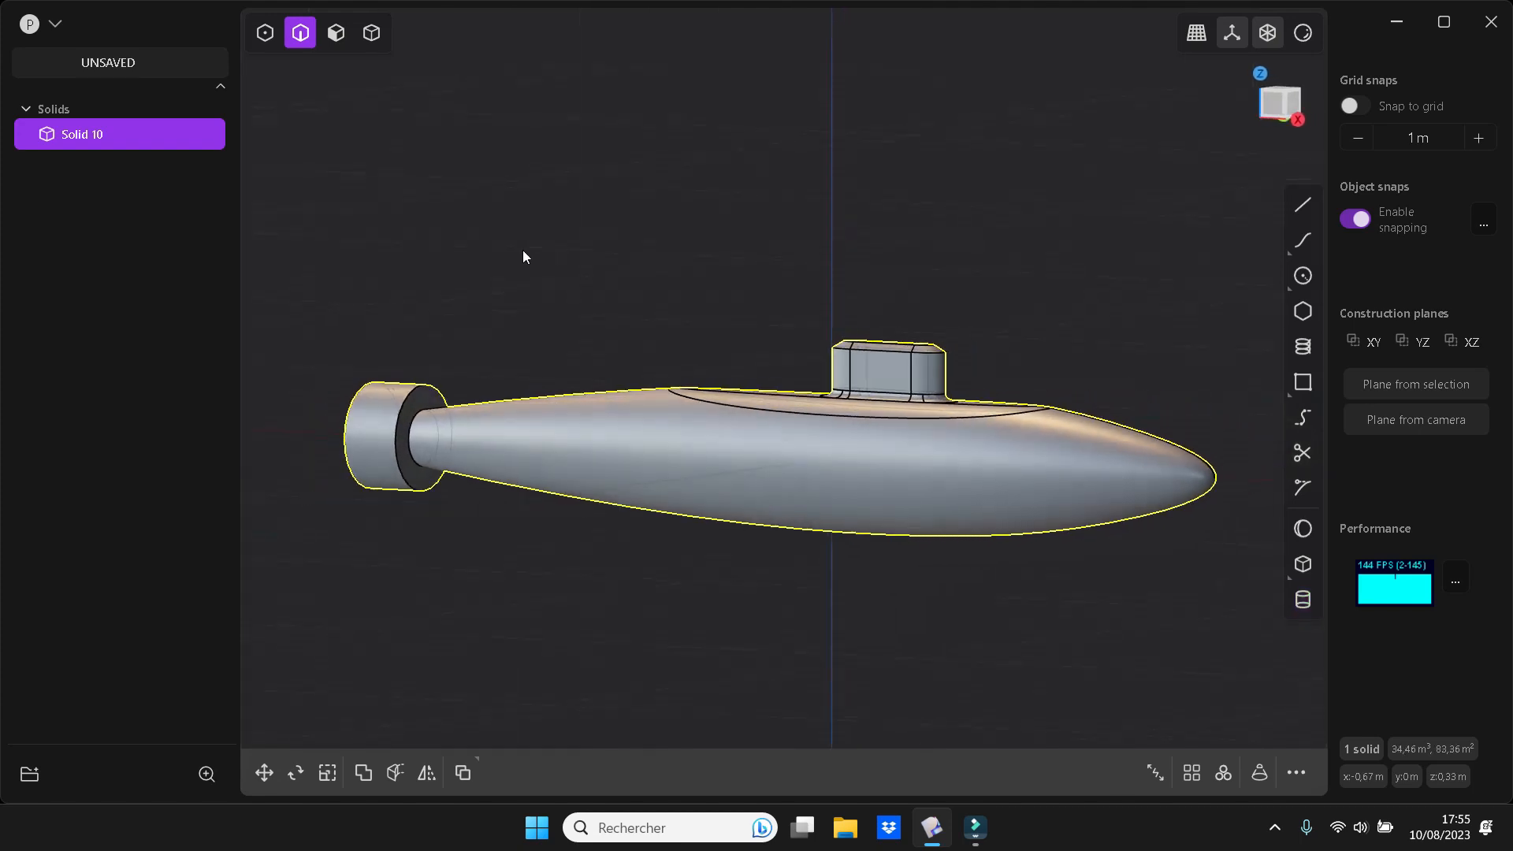
Fillet the circular edge where the hull's tail meets the cylinder
key(f)
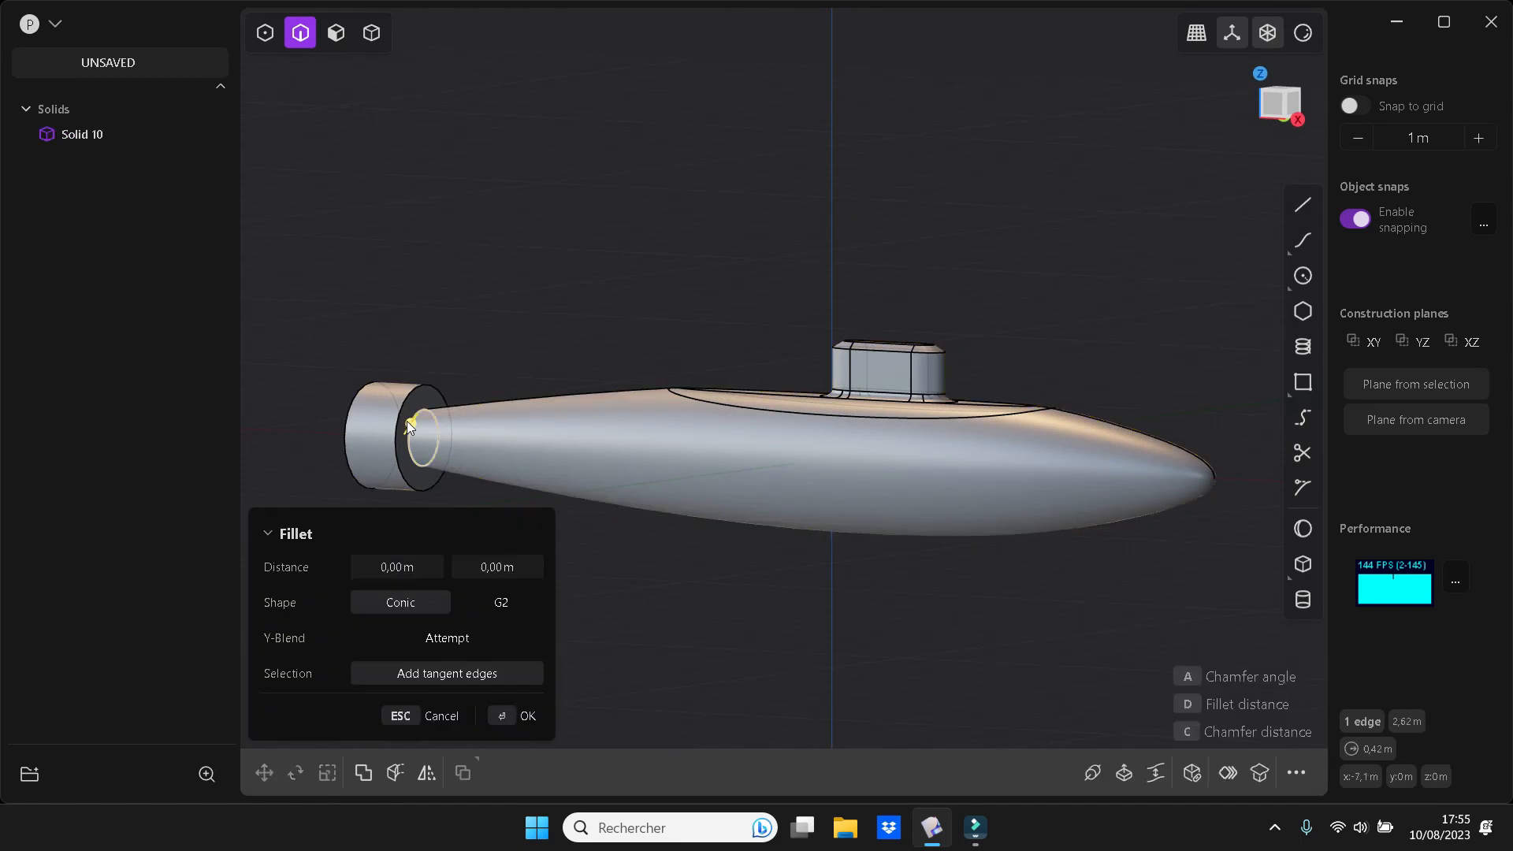
click(407, 421)
drag(412, 420, 396, 426)
middle_drag(517, 325, 570, 324)
key(Return)
Cut a coaxial cylindrical recess of about 0.63 m radius and 0.69 m depth into the tail cylinder's rear face
middle_drag(594, 246, 648, 306)
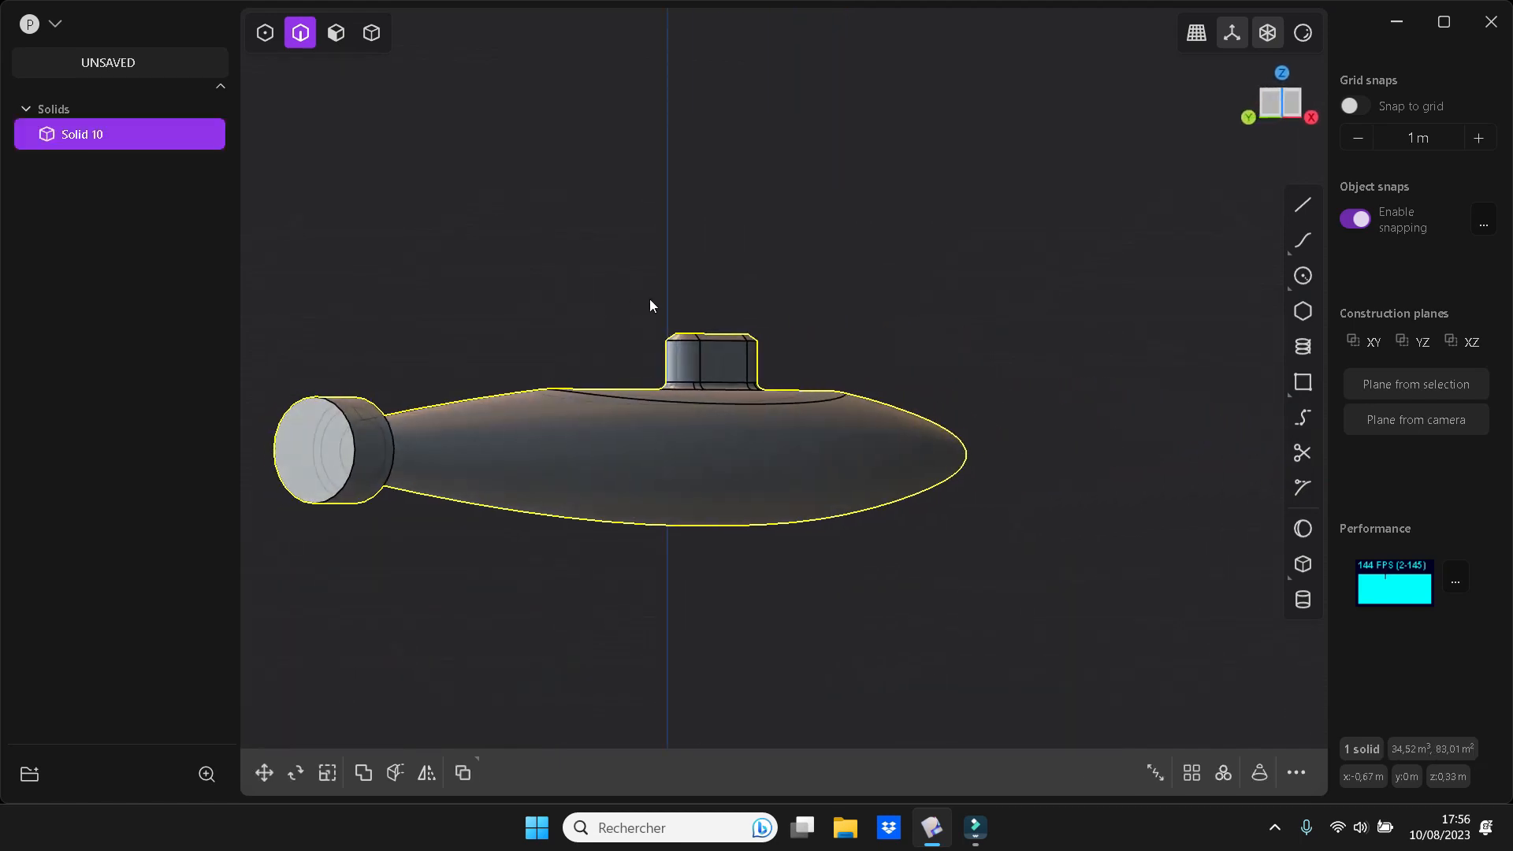
key(ctrl+KP_3)
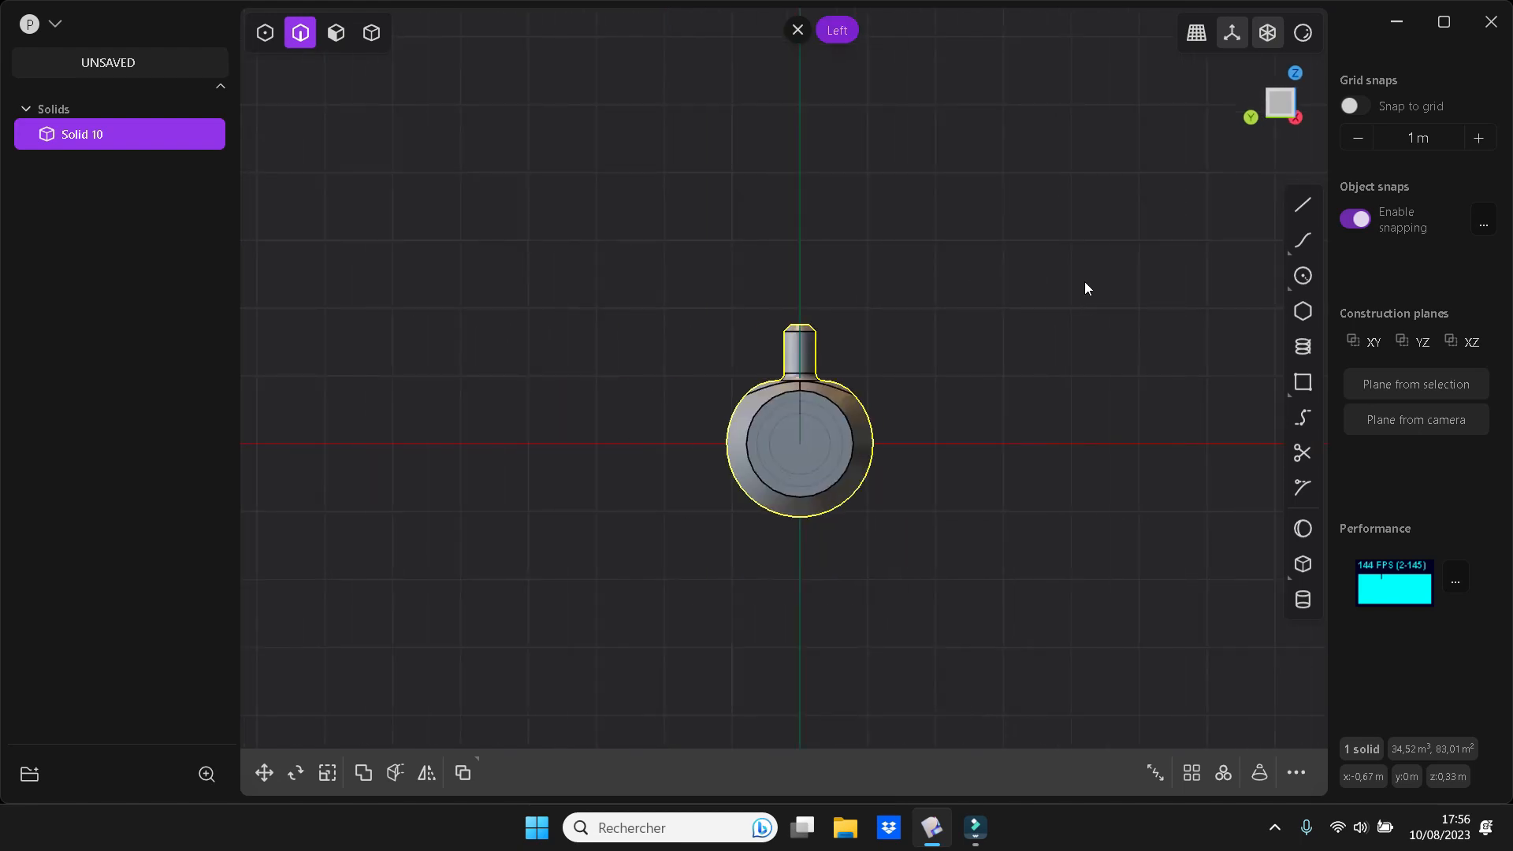
click(1302, 599)
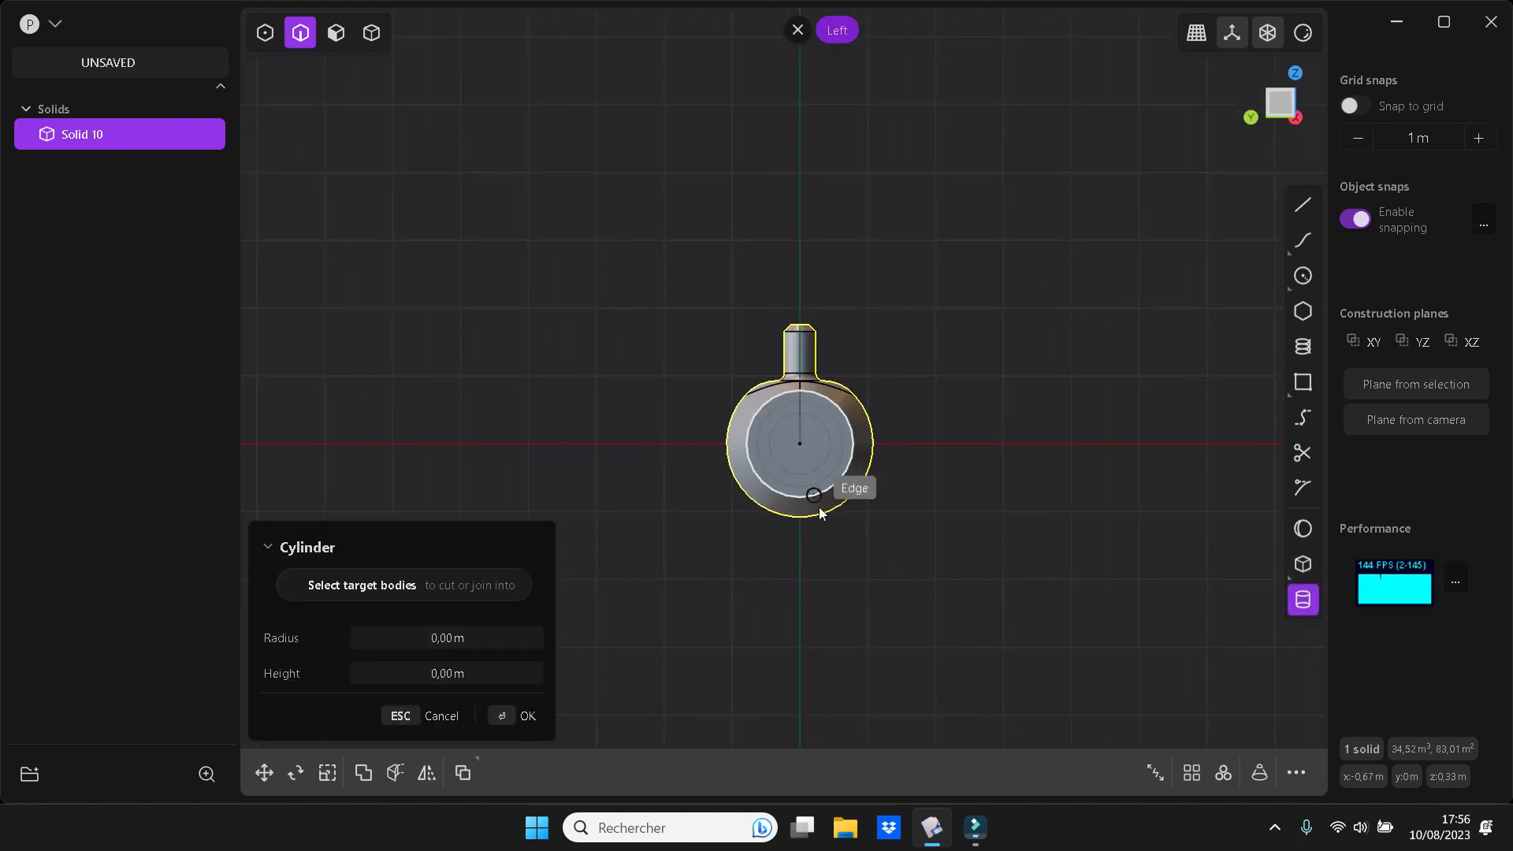
click(806, 443)
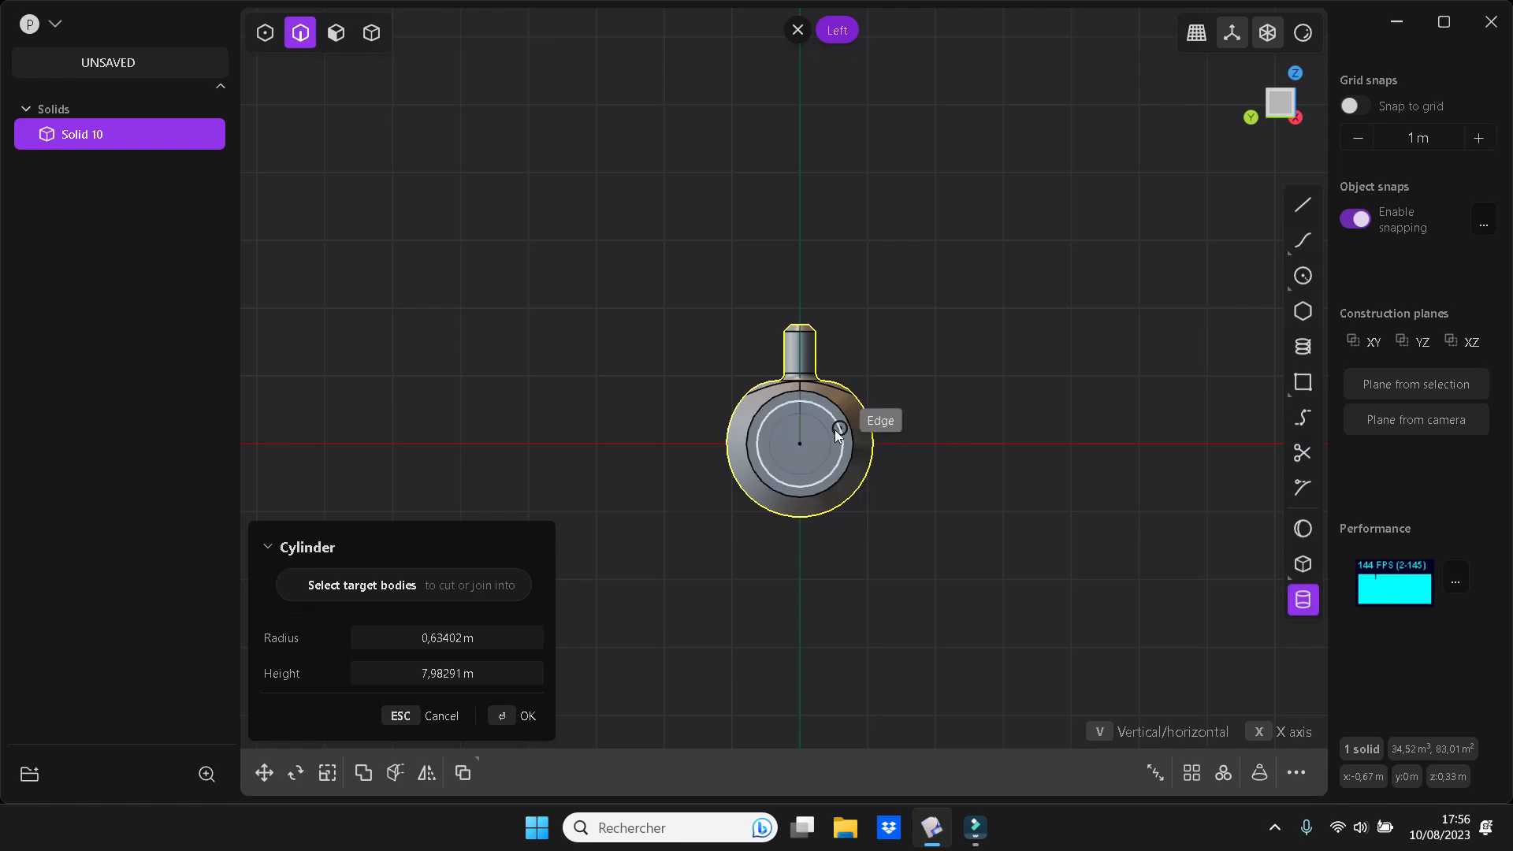
click(837, 434)
middle_drag(1038, 479, 871, 489)
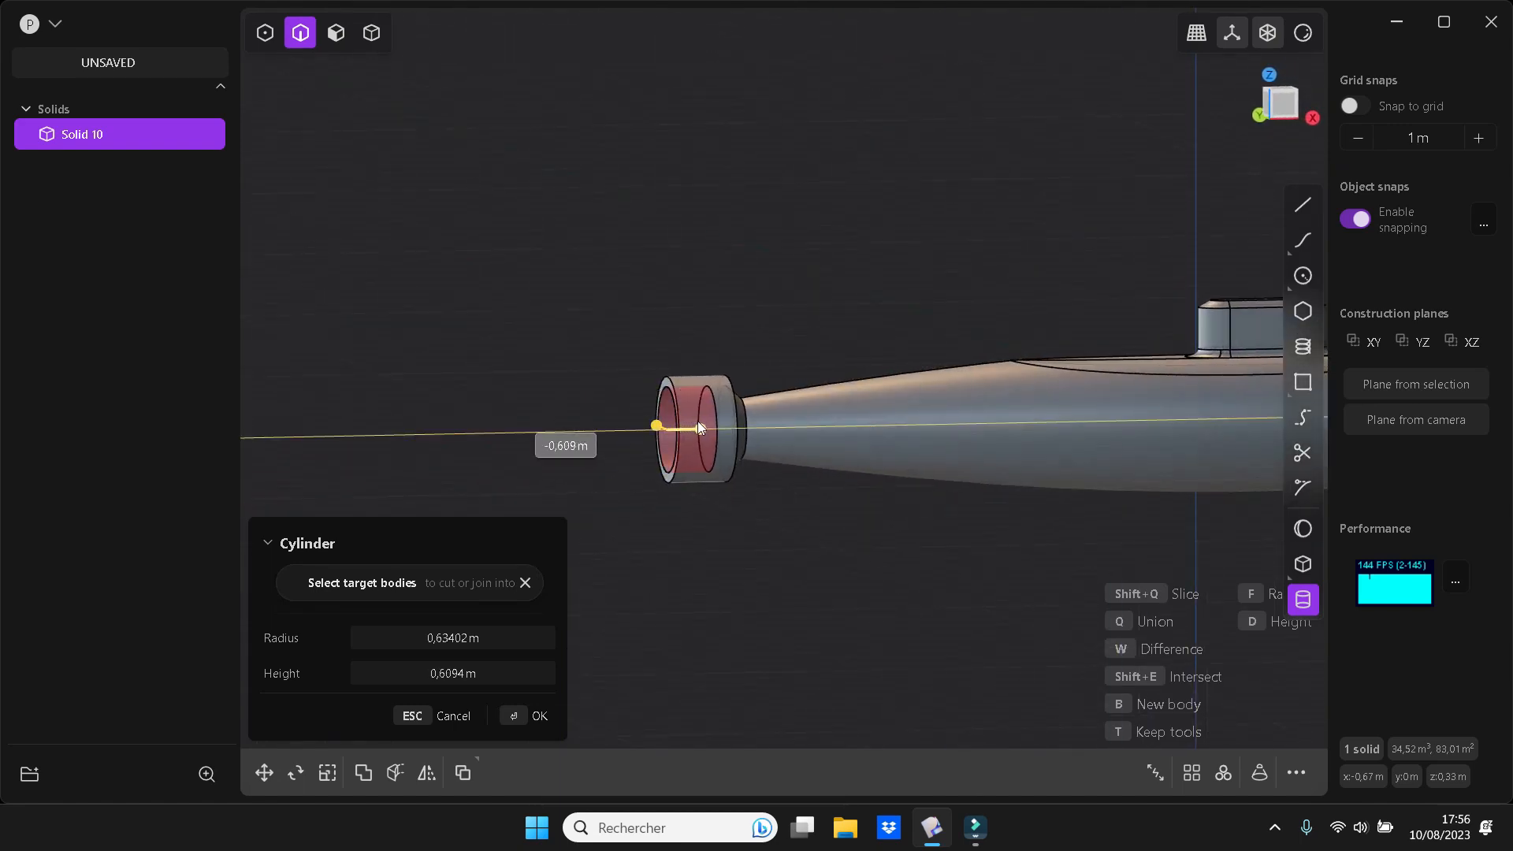
click(703, 422)
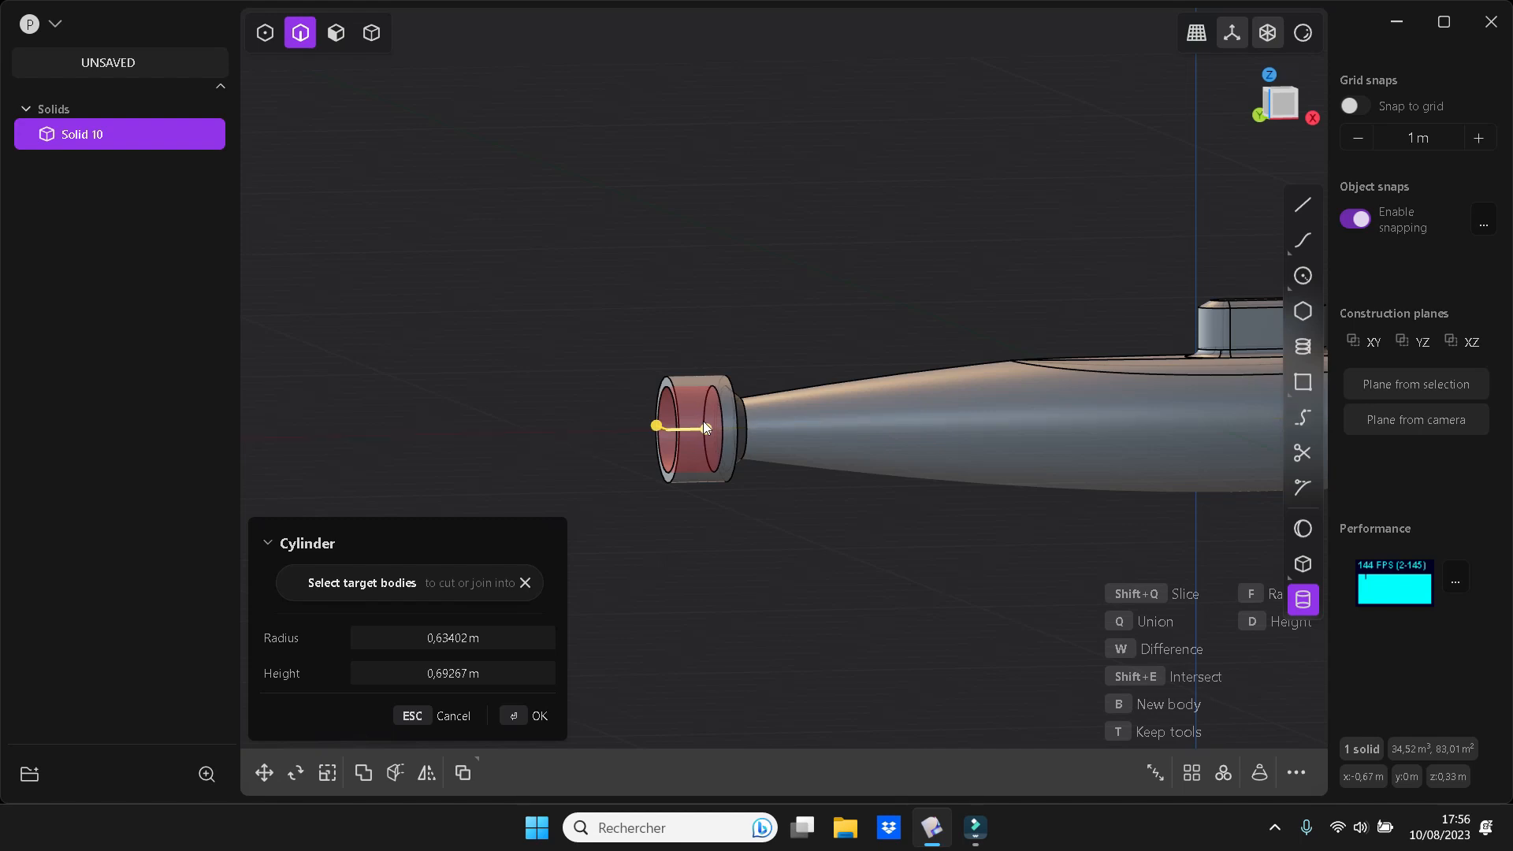
key(Return)
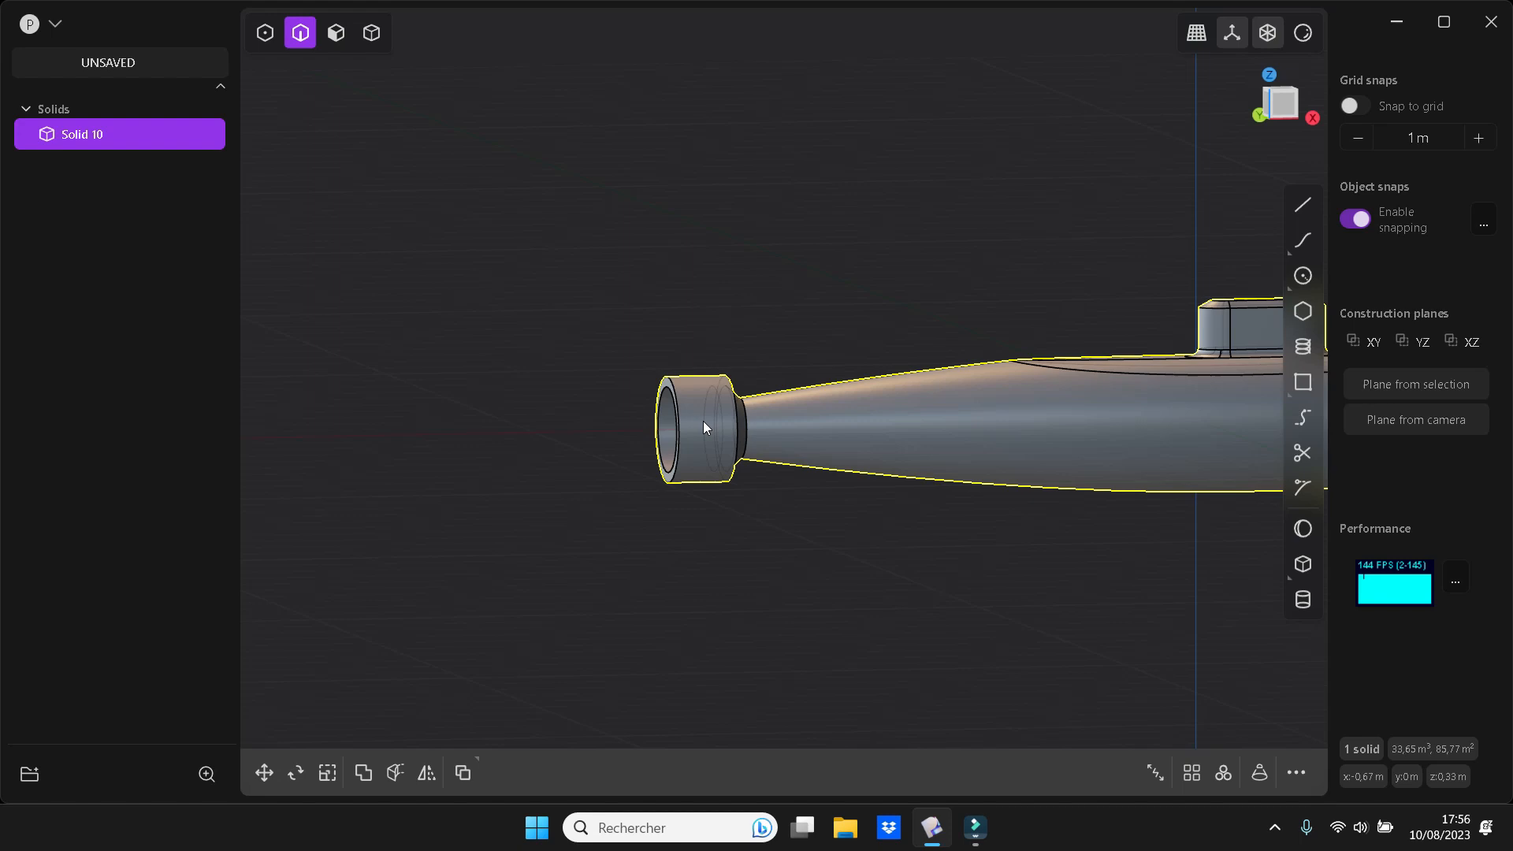
Add a coaxial cylinder of about 0.53 m radius inside the tail recess as a separate solid, with snapping turned off
key(ctrl+KP_3)
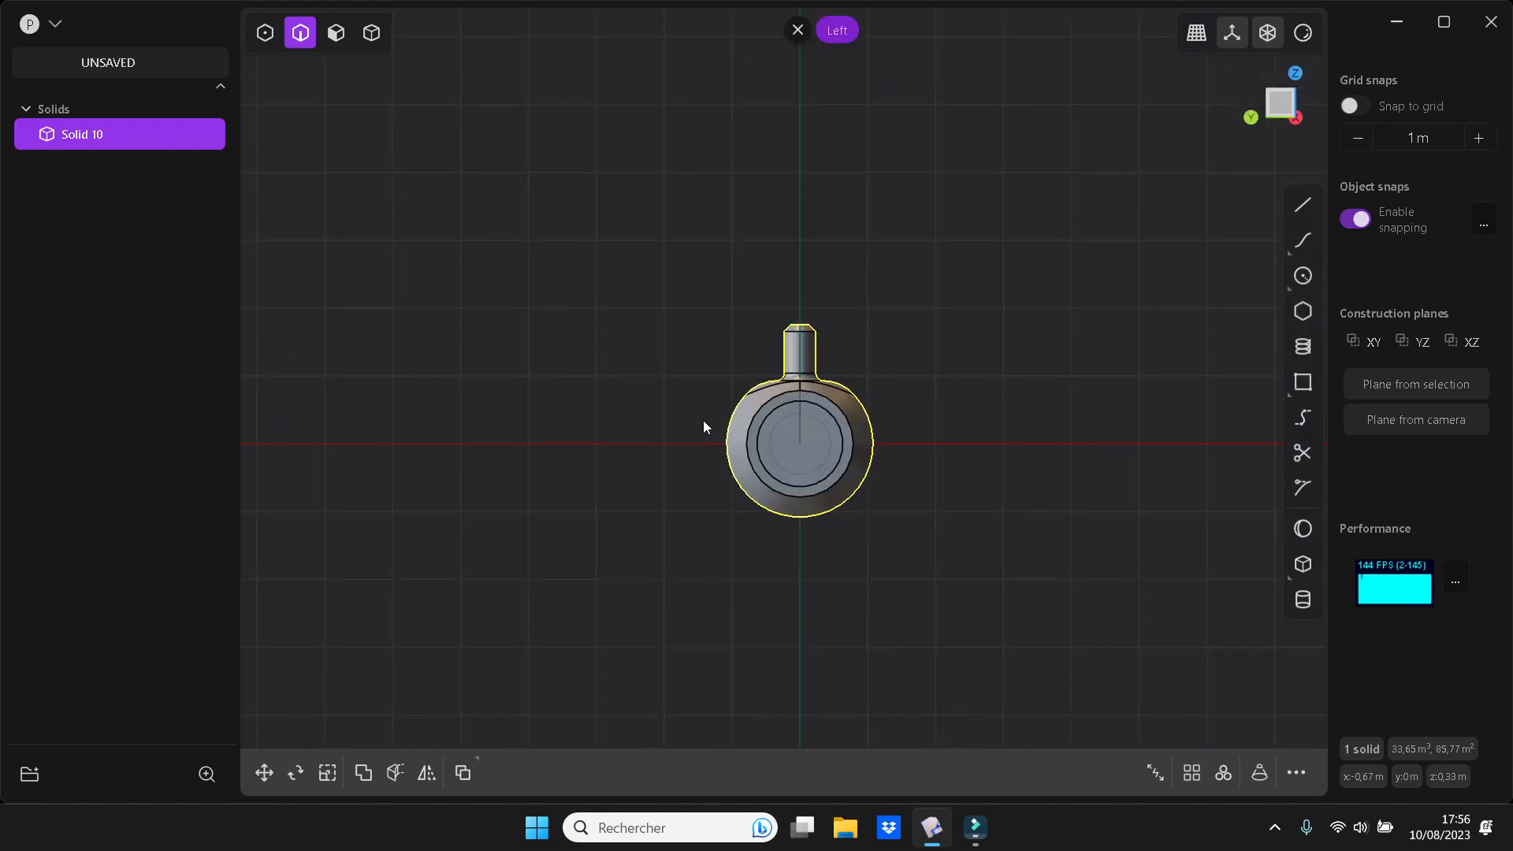
click(1307, 607)
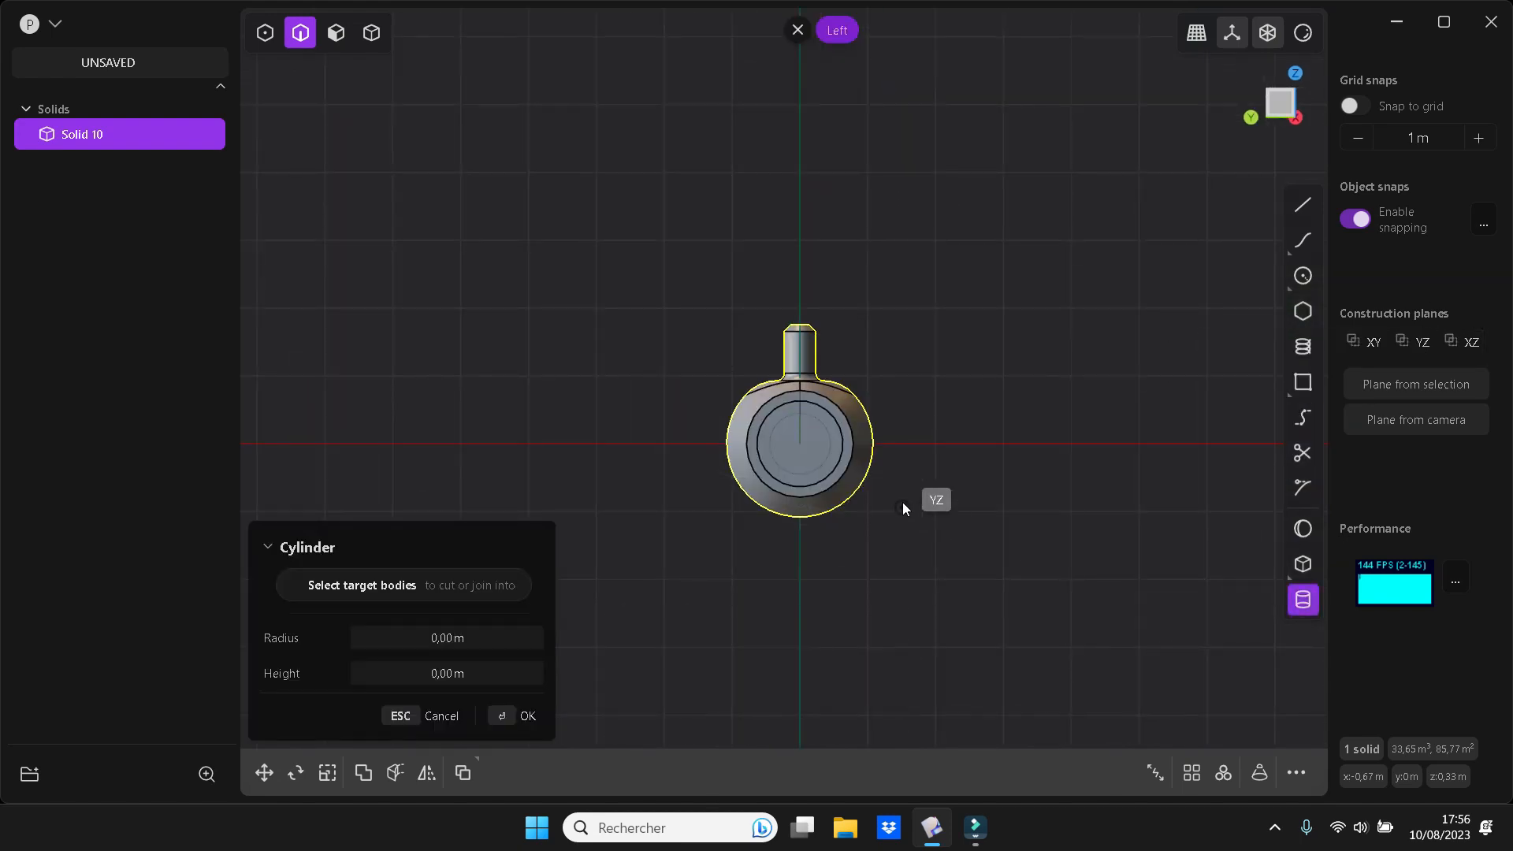
click(799, 443)
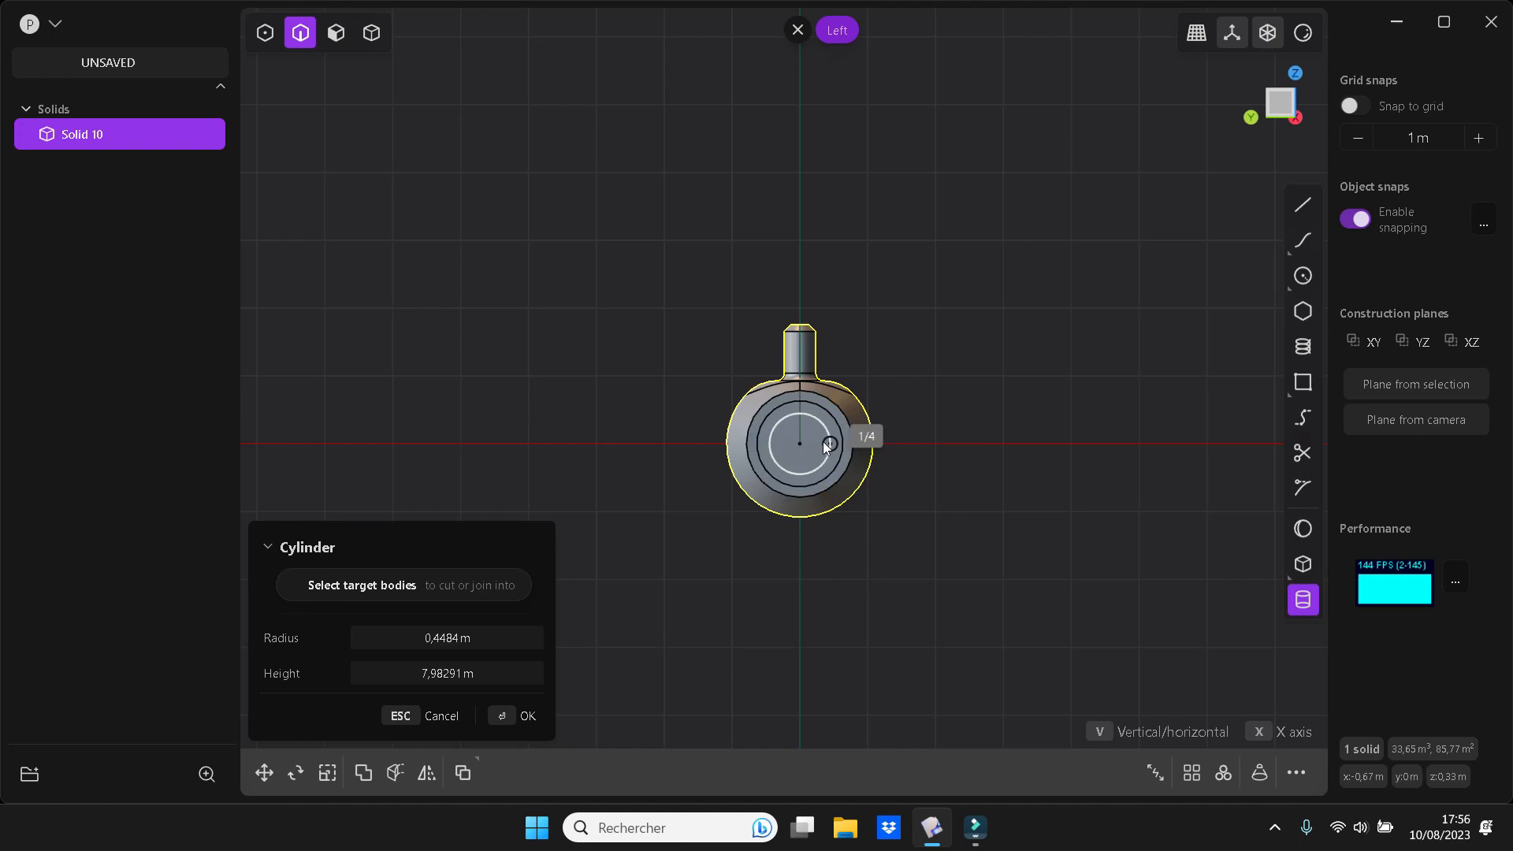
key(w)
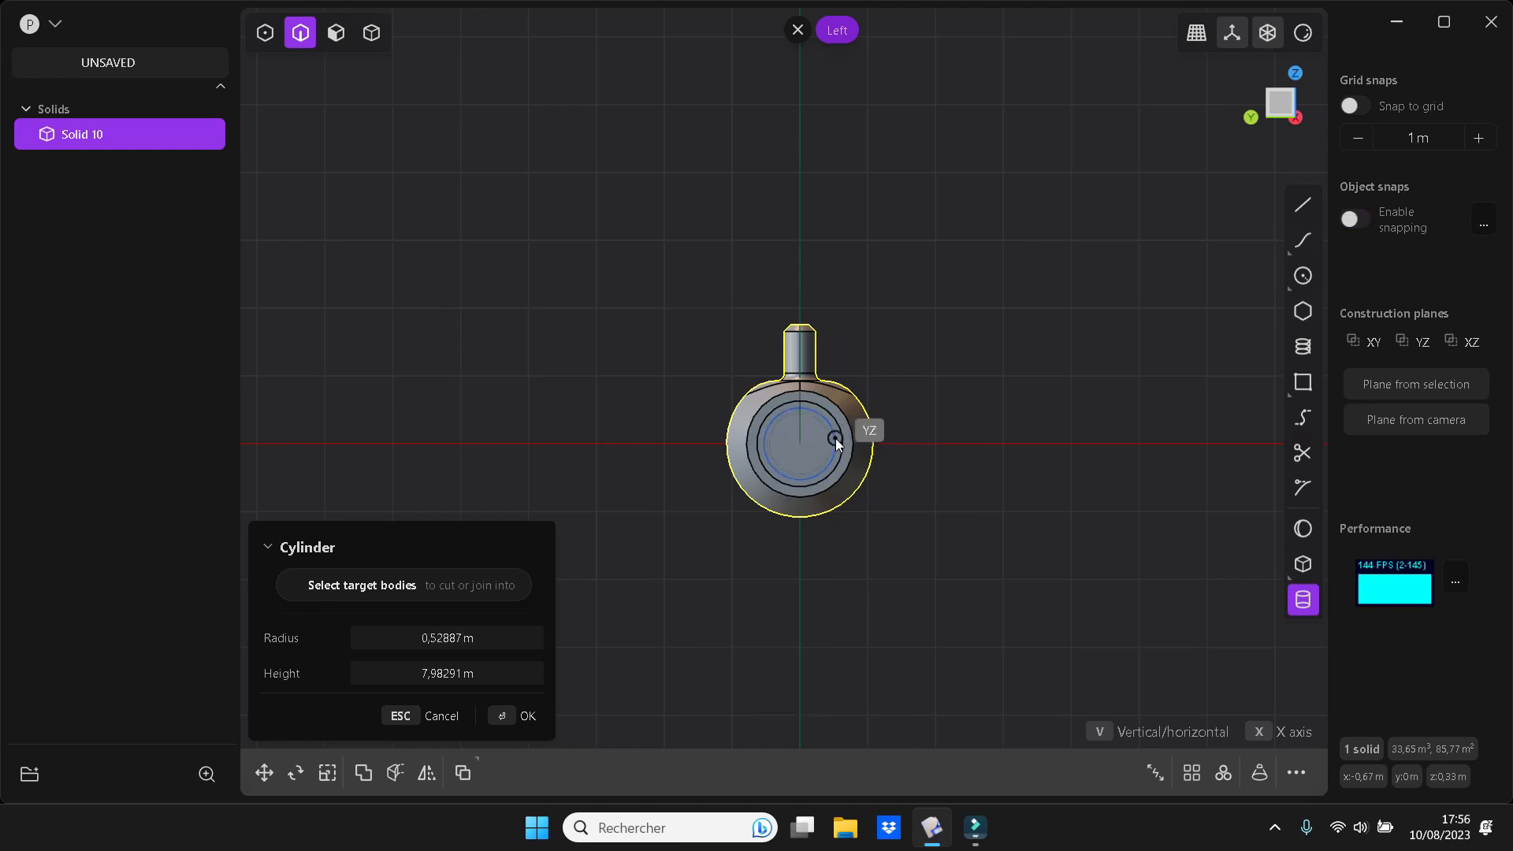
click(836, 441)
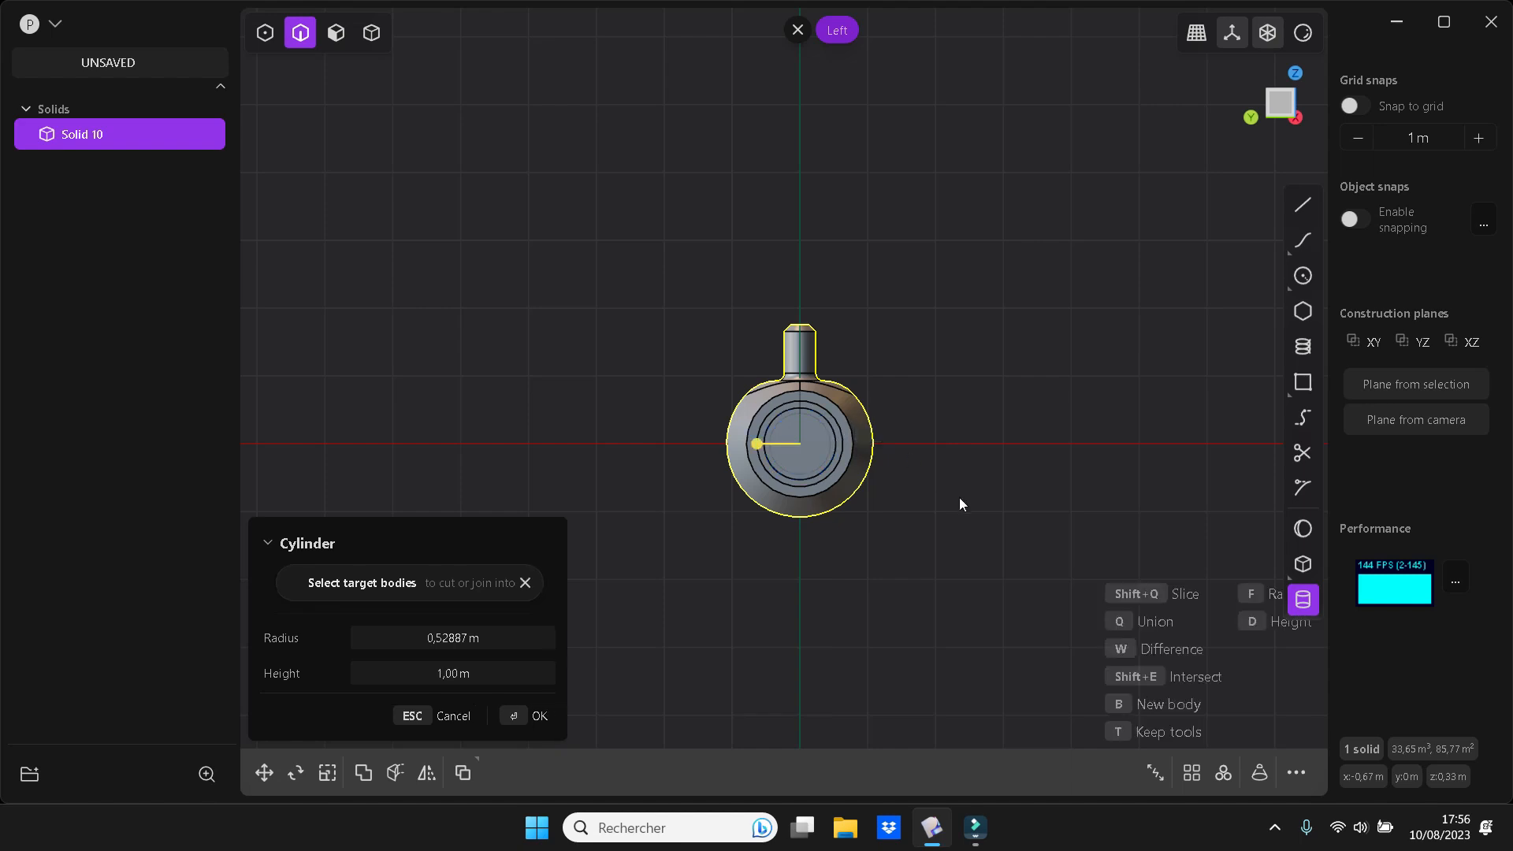
middle_drag(962, 503, 881, 557)
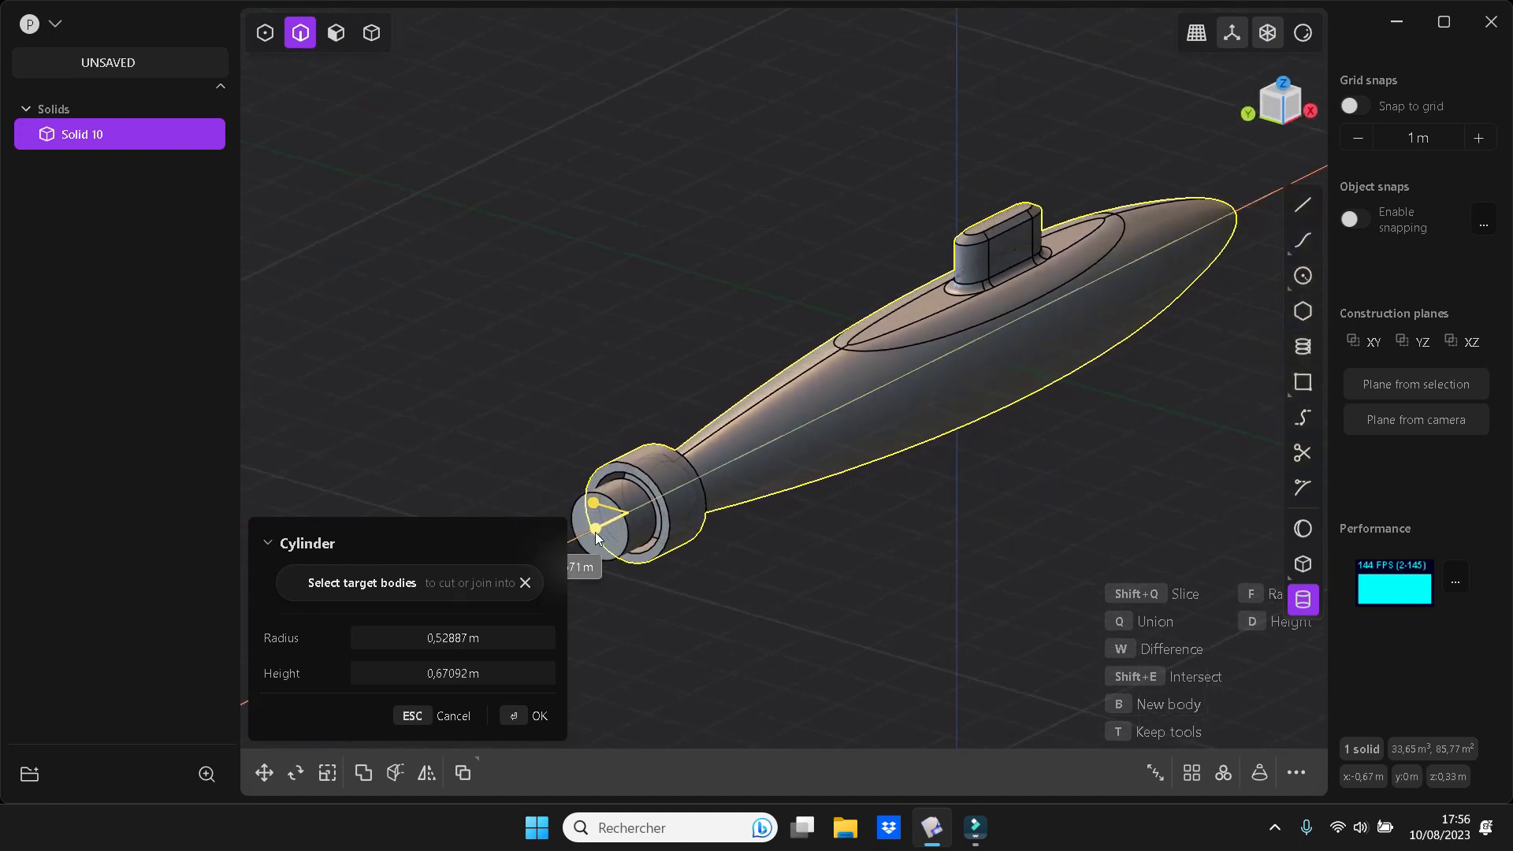
middle_drag(650, 511, 787, 560)
click(787, 560)
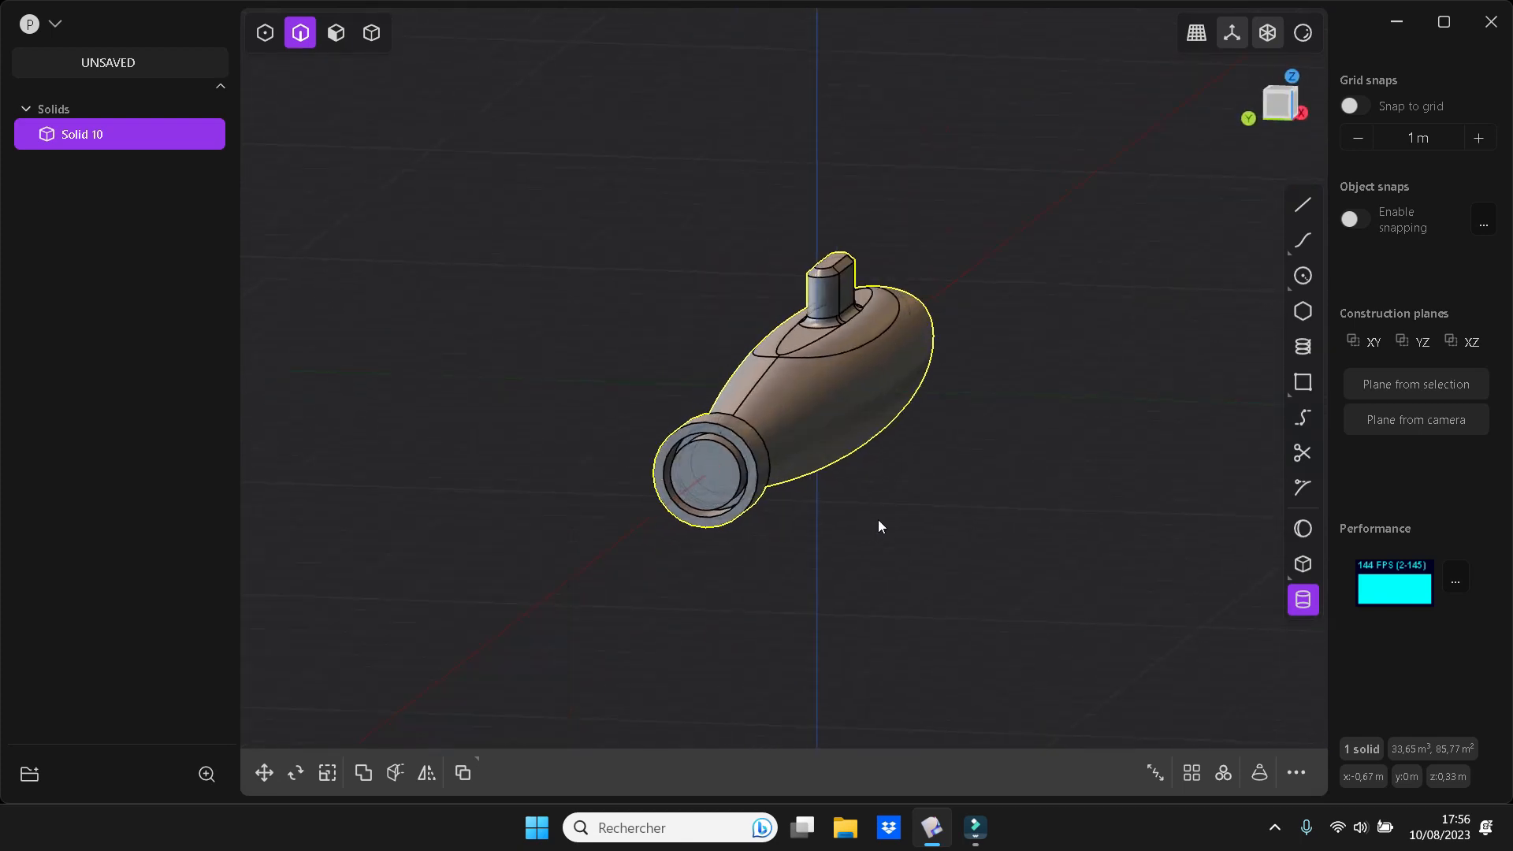
Chamfer the inner cylinder's rear circular edge by about 0.31 m to form a conical hub
click(725, 449)
key(f)
drag(725, 449, 716, 459)
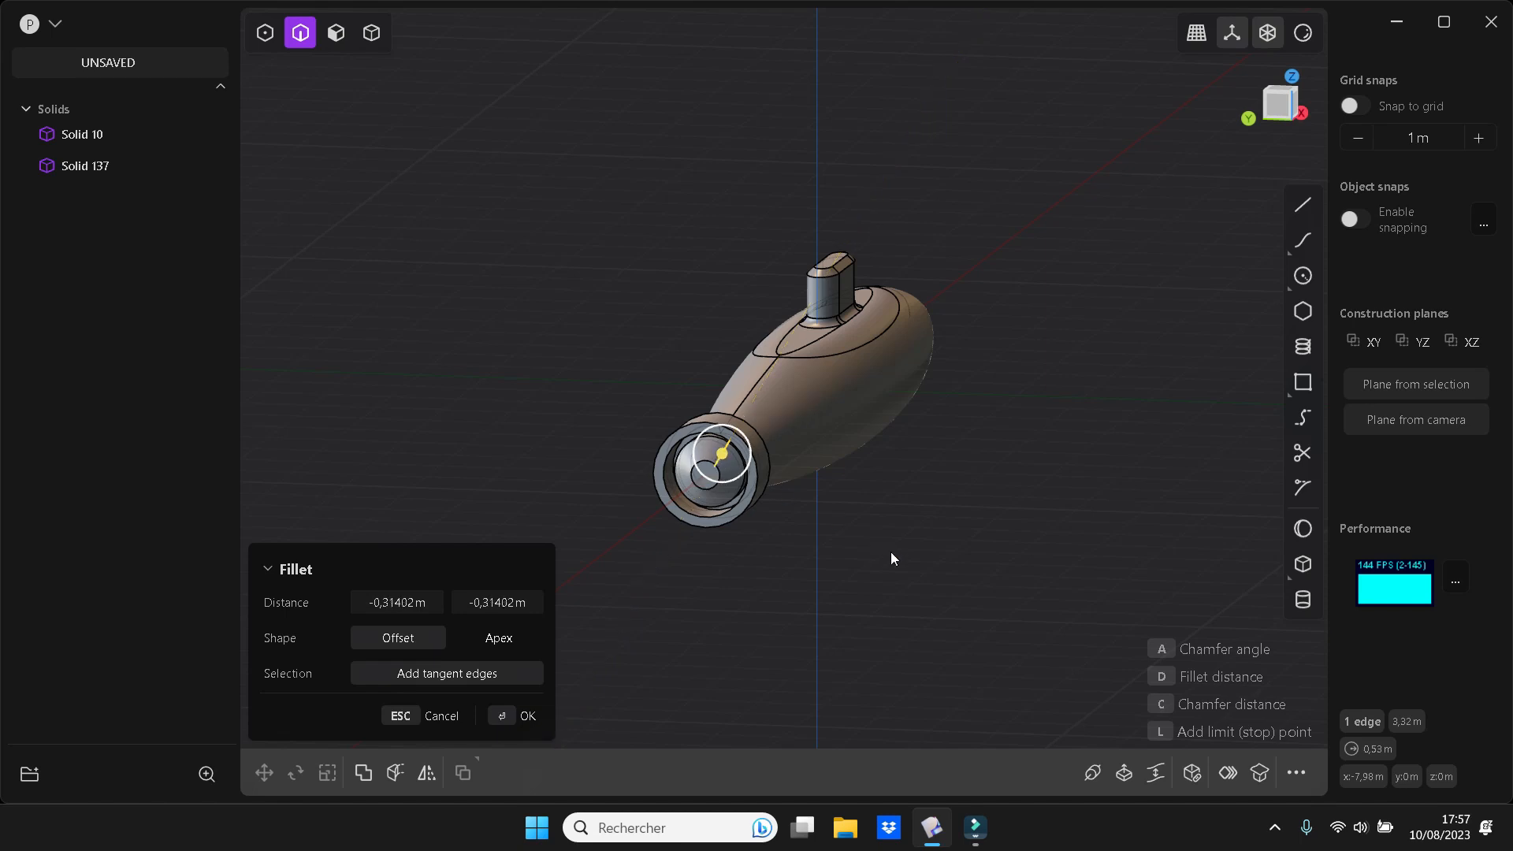
key(Return)
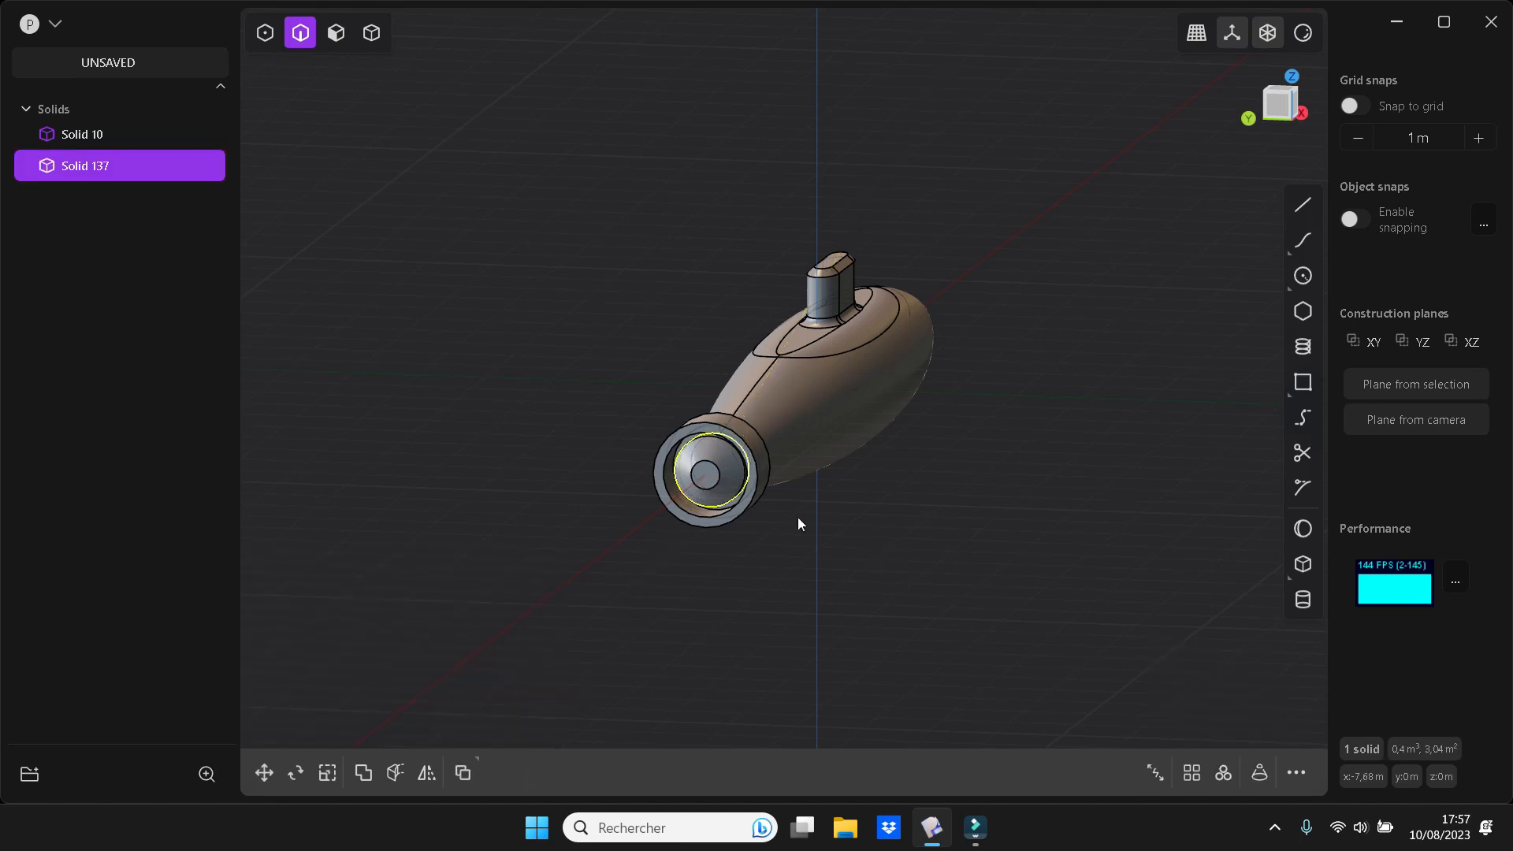
Scale down the conical hub solid inside the tail recess
middle_drag(913, 564, 929, 555)
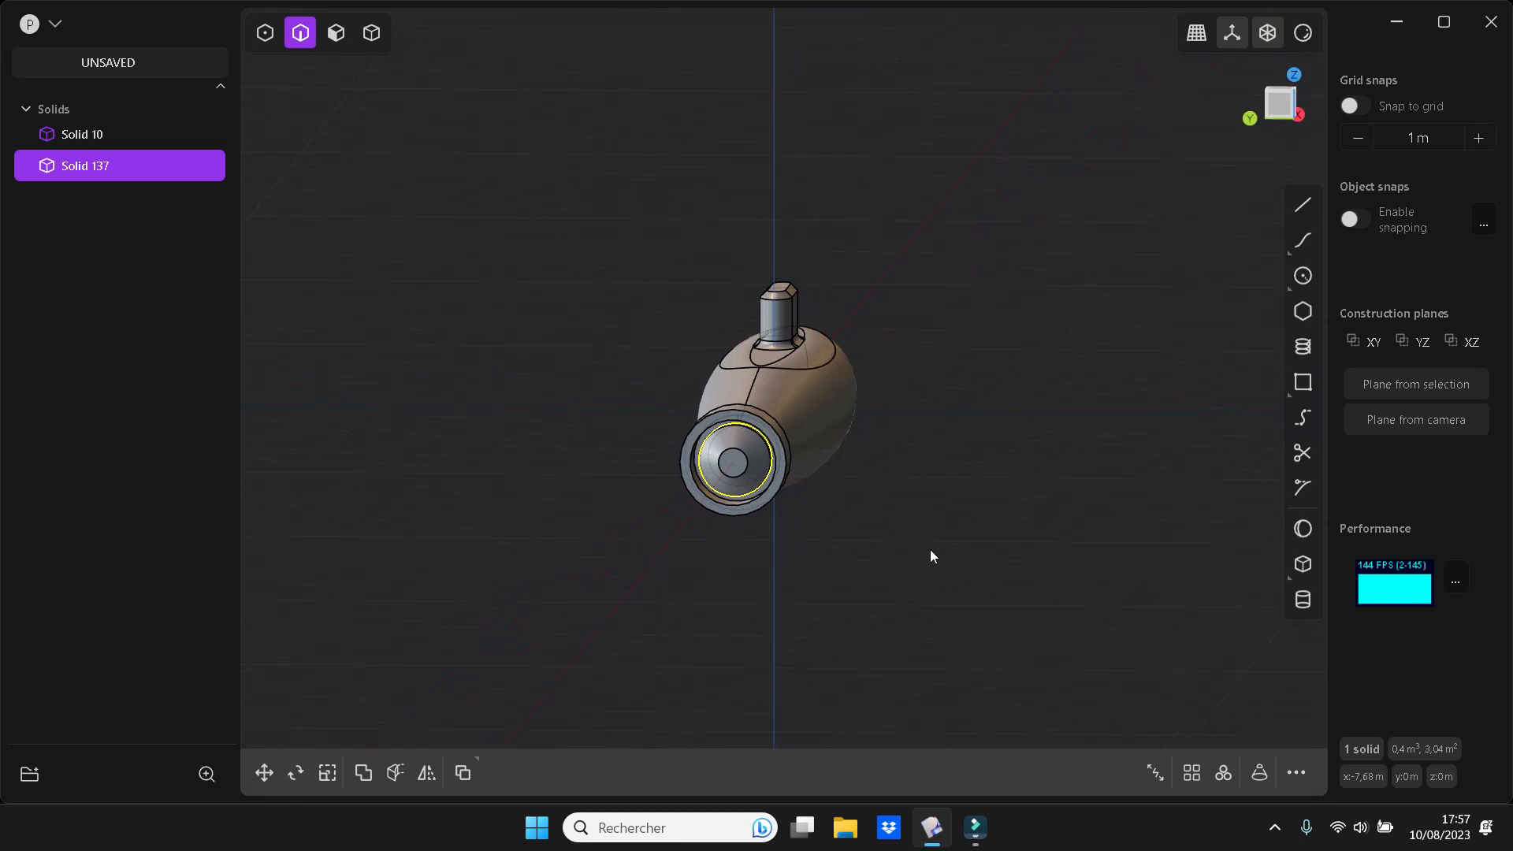
key(s)
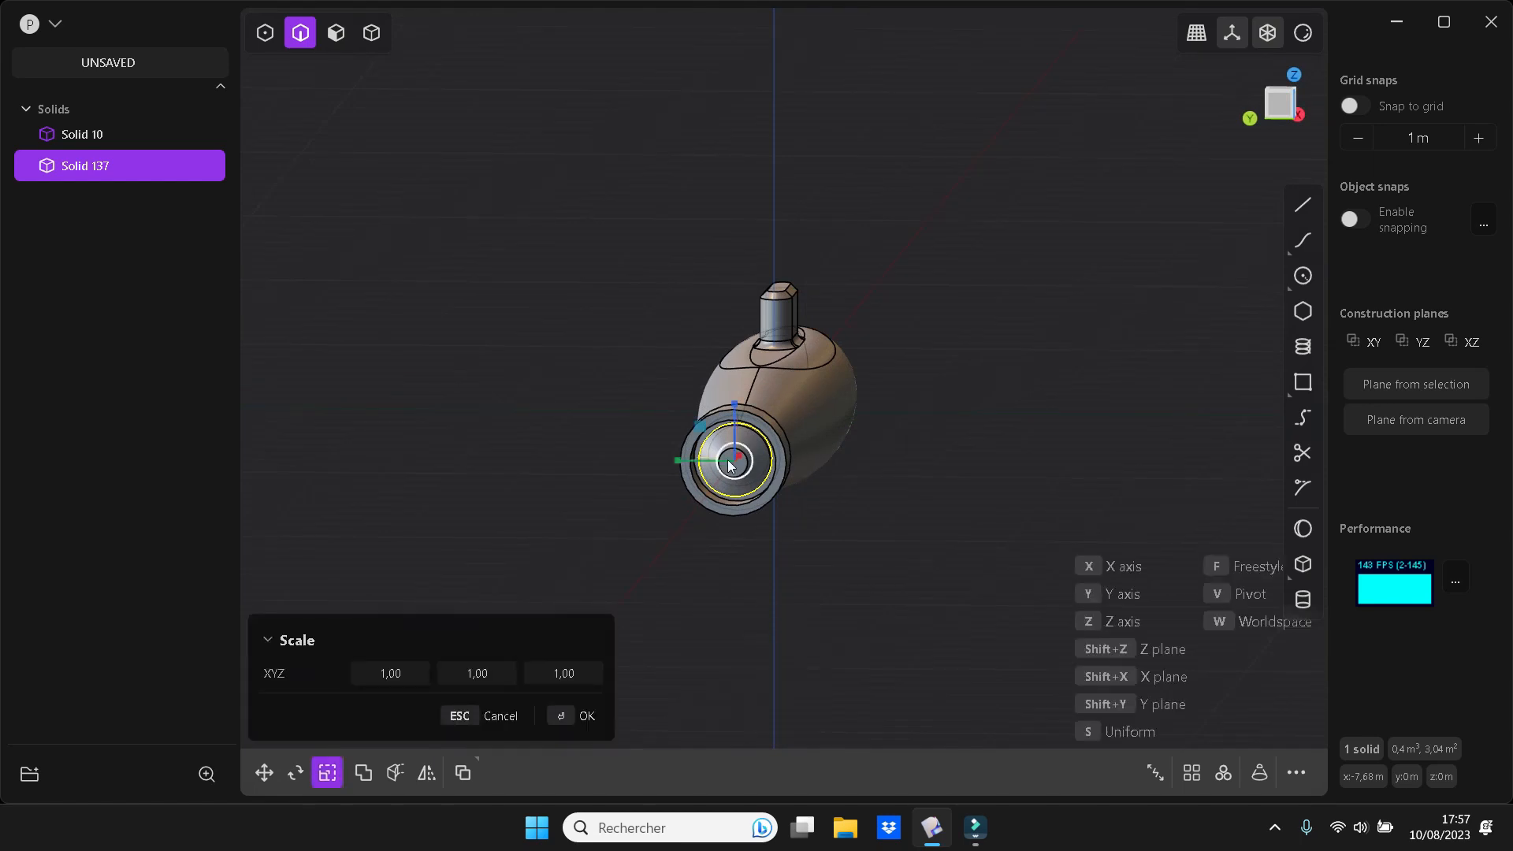
drag(750, 458, 747, 457)
middle_drag(868, 522, 699, 540)
key(Return)
key(Escape)
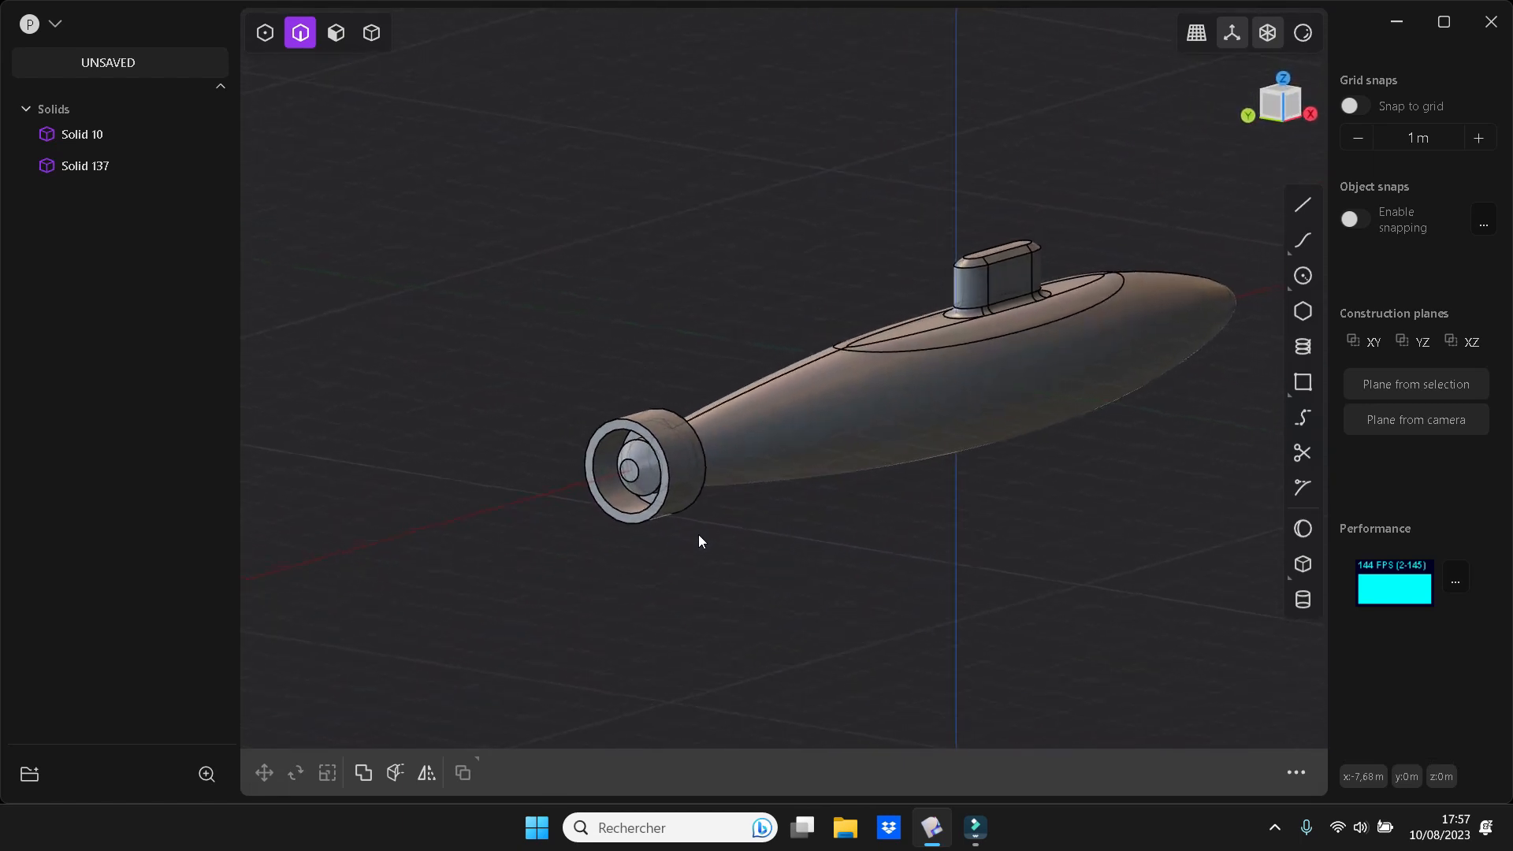
Chamfer the outer rear edge of the tail ring by about 0.33 m
click(651, 428)
key(f)
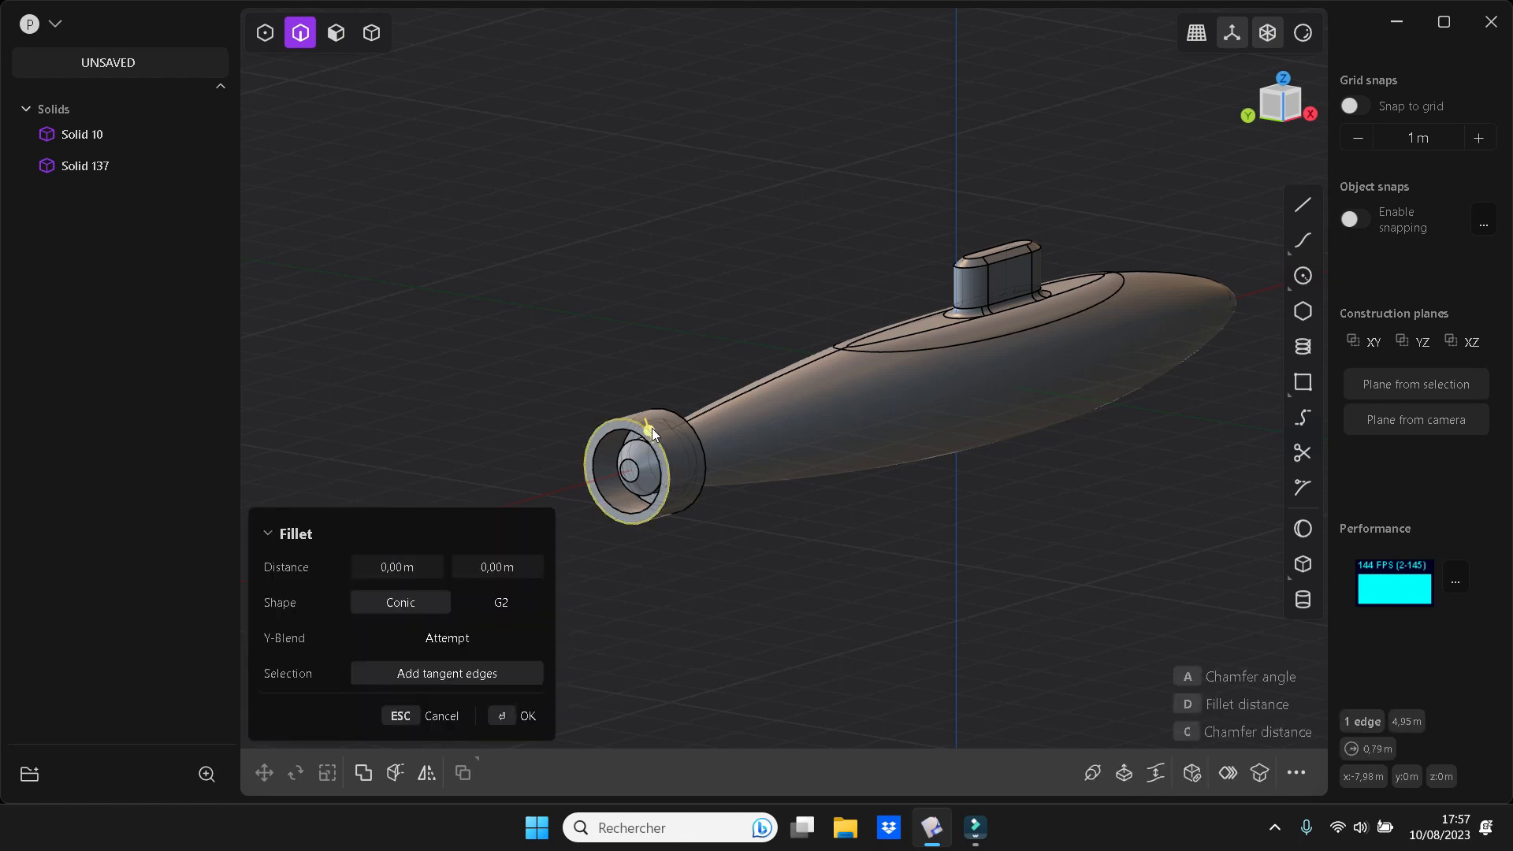
mouse_move(651, 428)
mouse_down()
mouse_move(640, 422)
mouse_move(646, 442)
mouse_up()
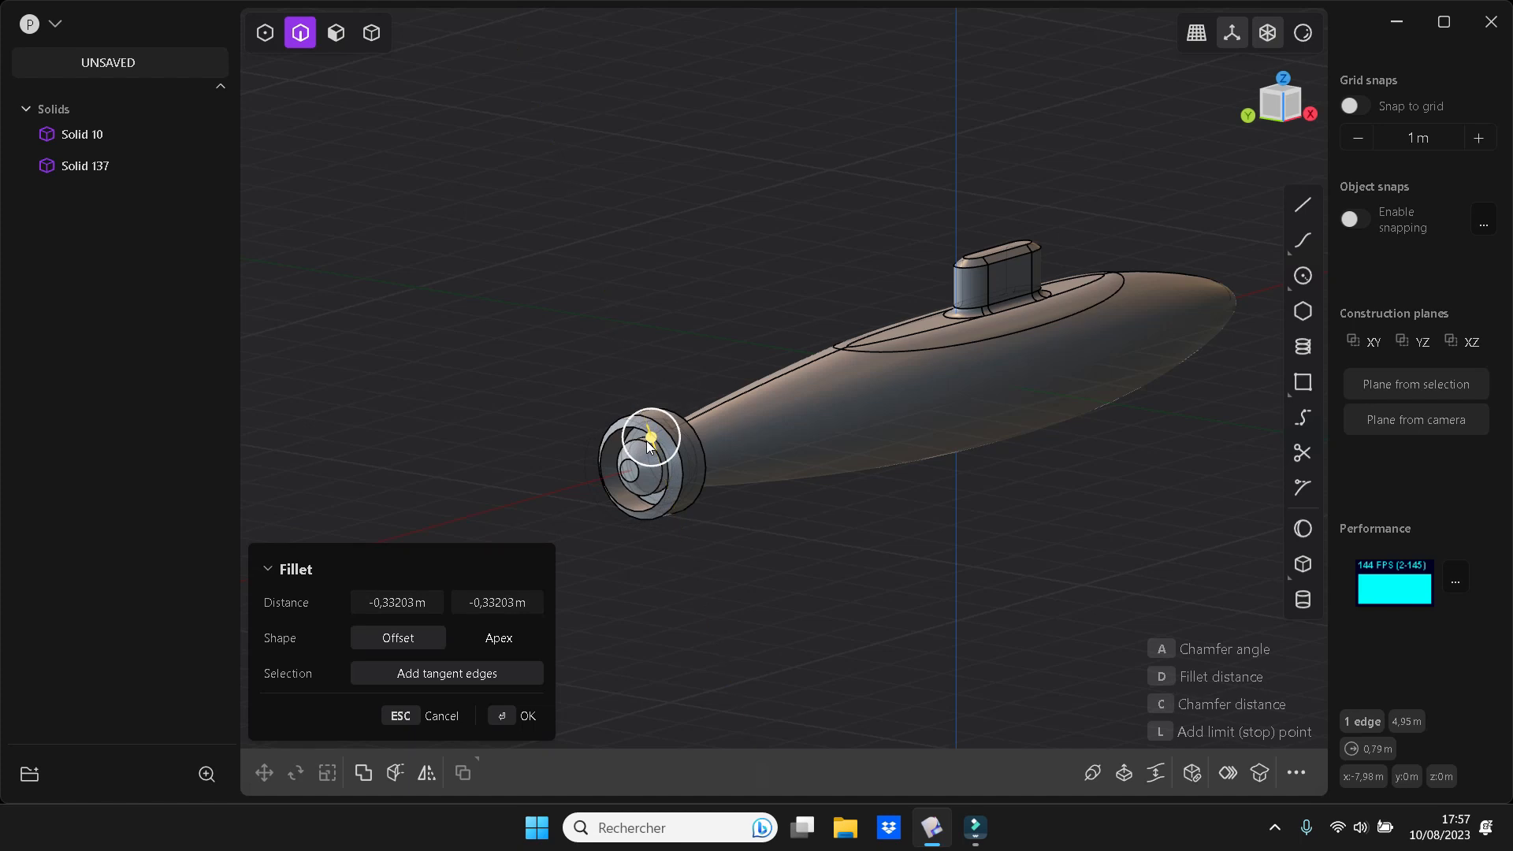
right_click(889, 591)
click(880, 544)
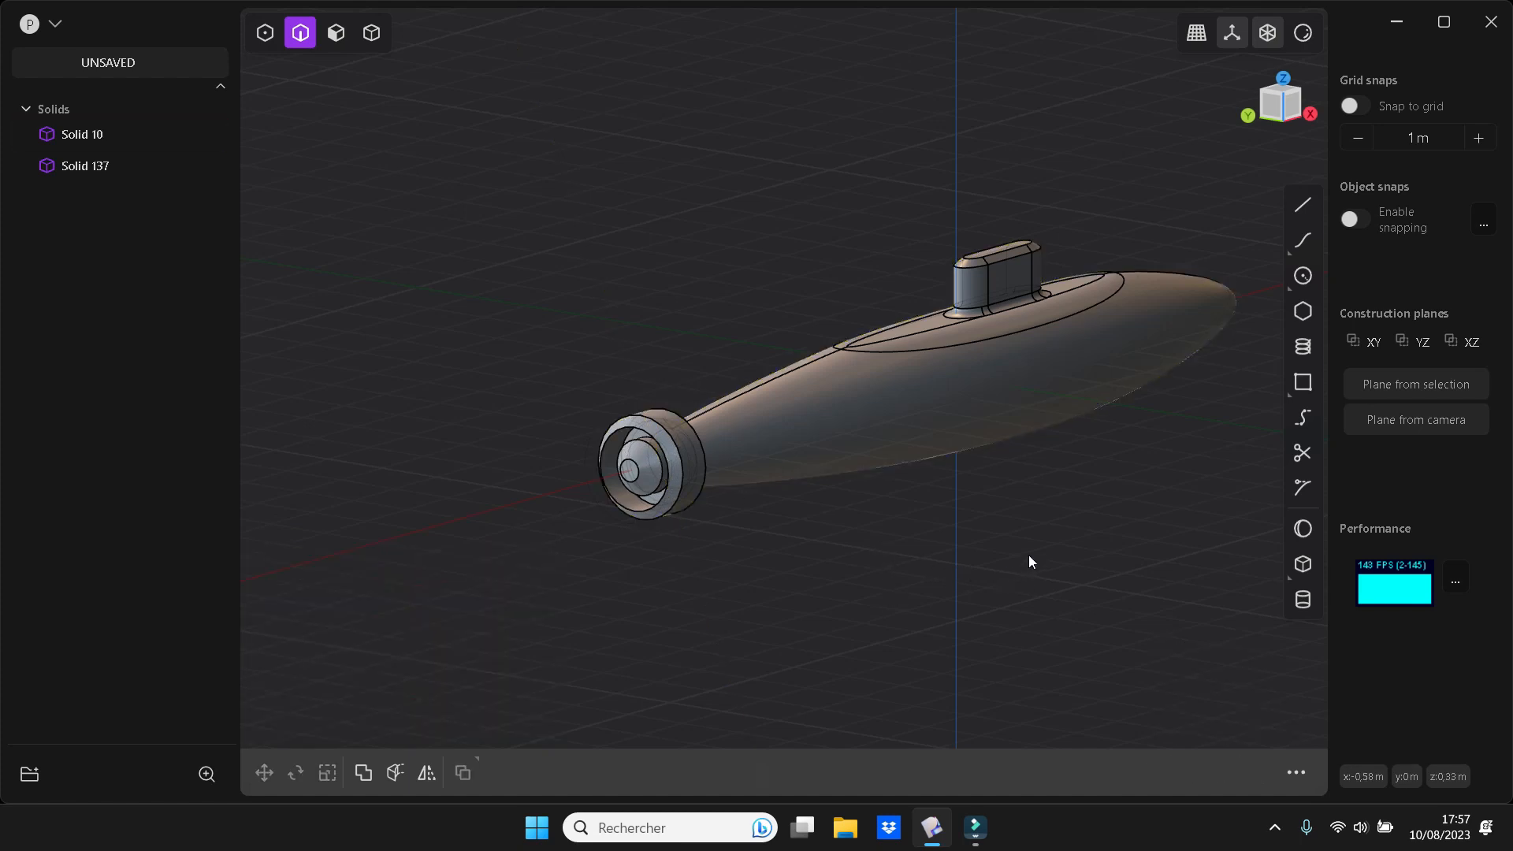
With snapping enabled, add a box about 0.59 m wide, 0.17 m long and 1 m high on the conning tower's side as a new body
key(KP_1)
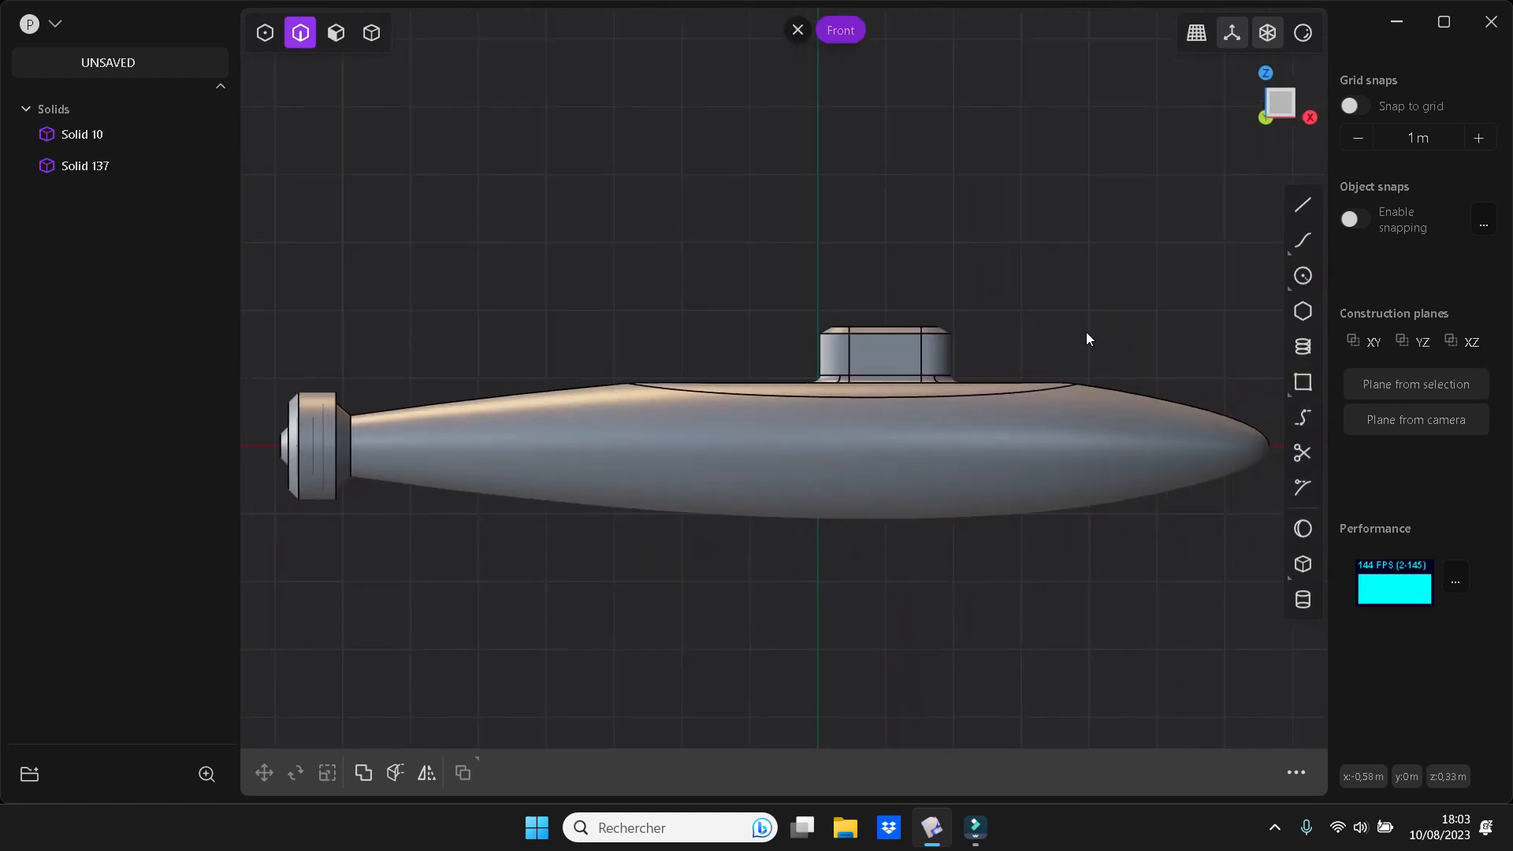
click(1357, 219)
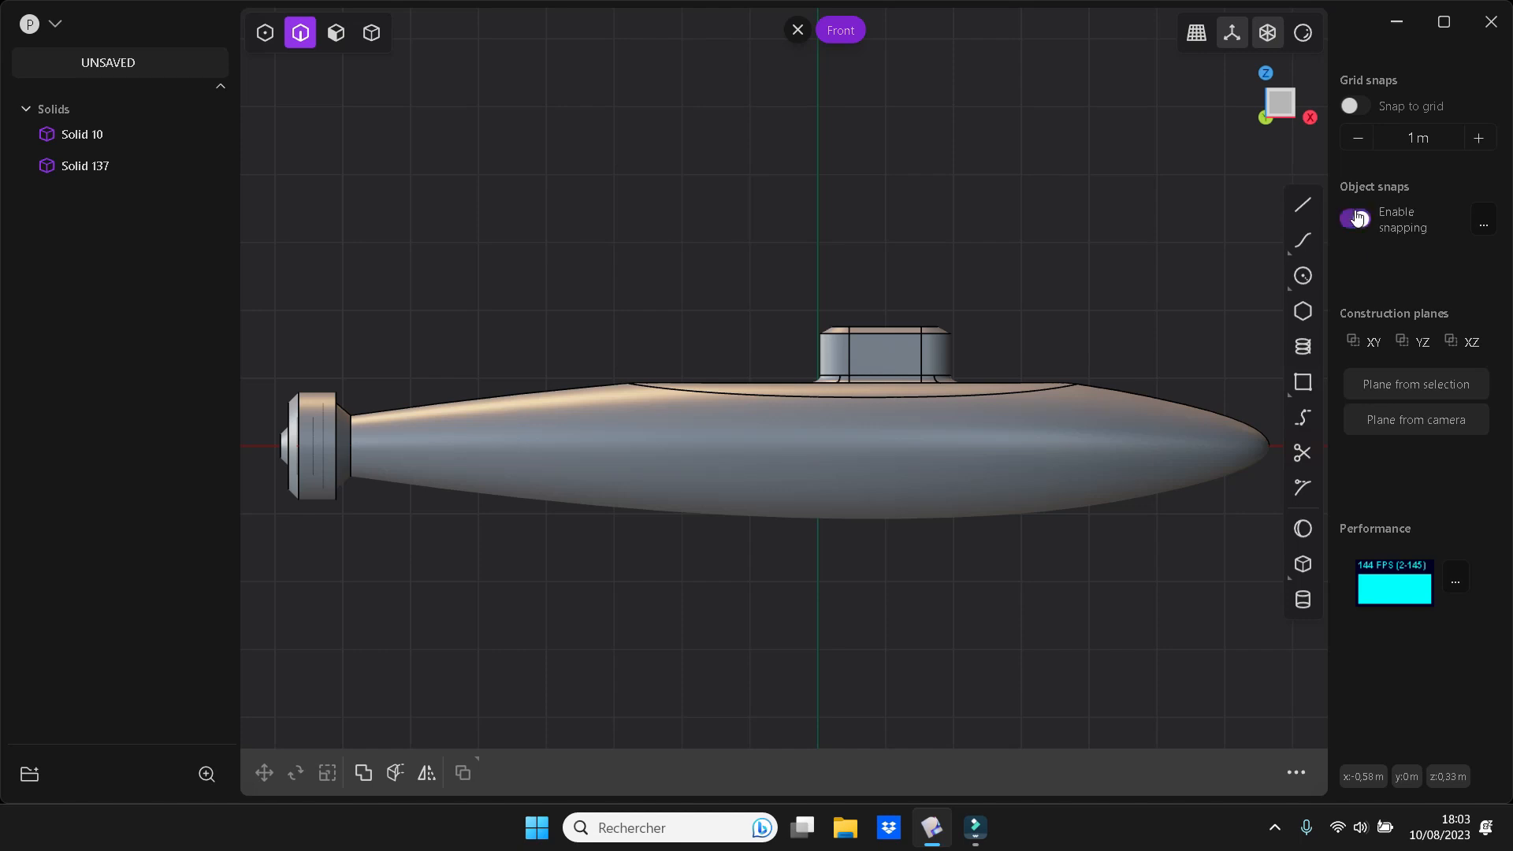
click(1304, 565)
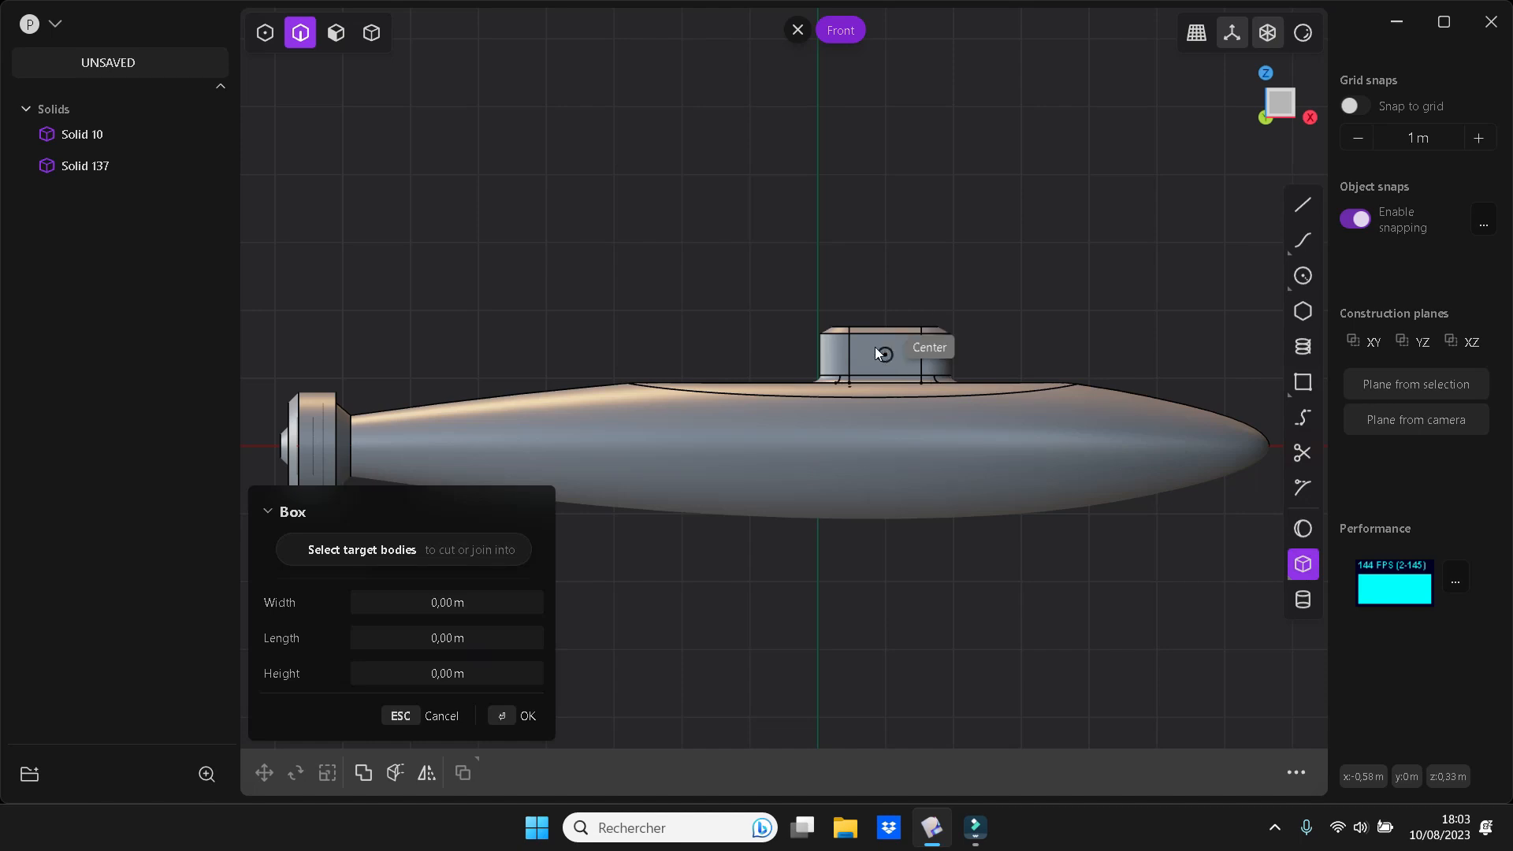
scroll(875, 347, up, 5)
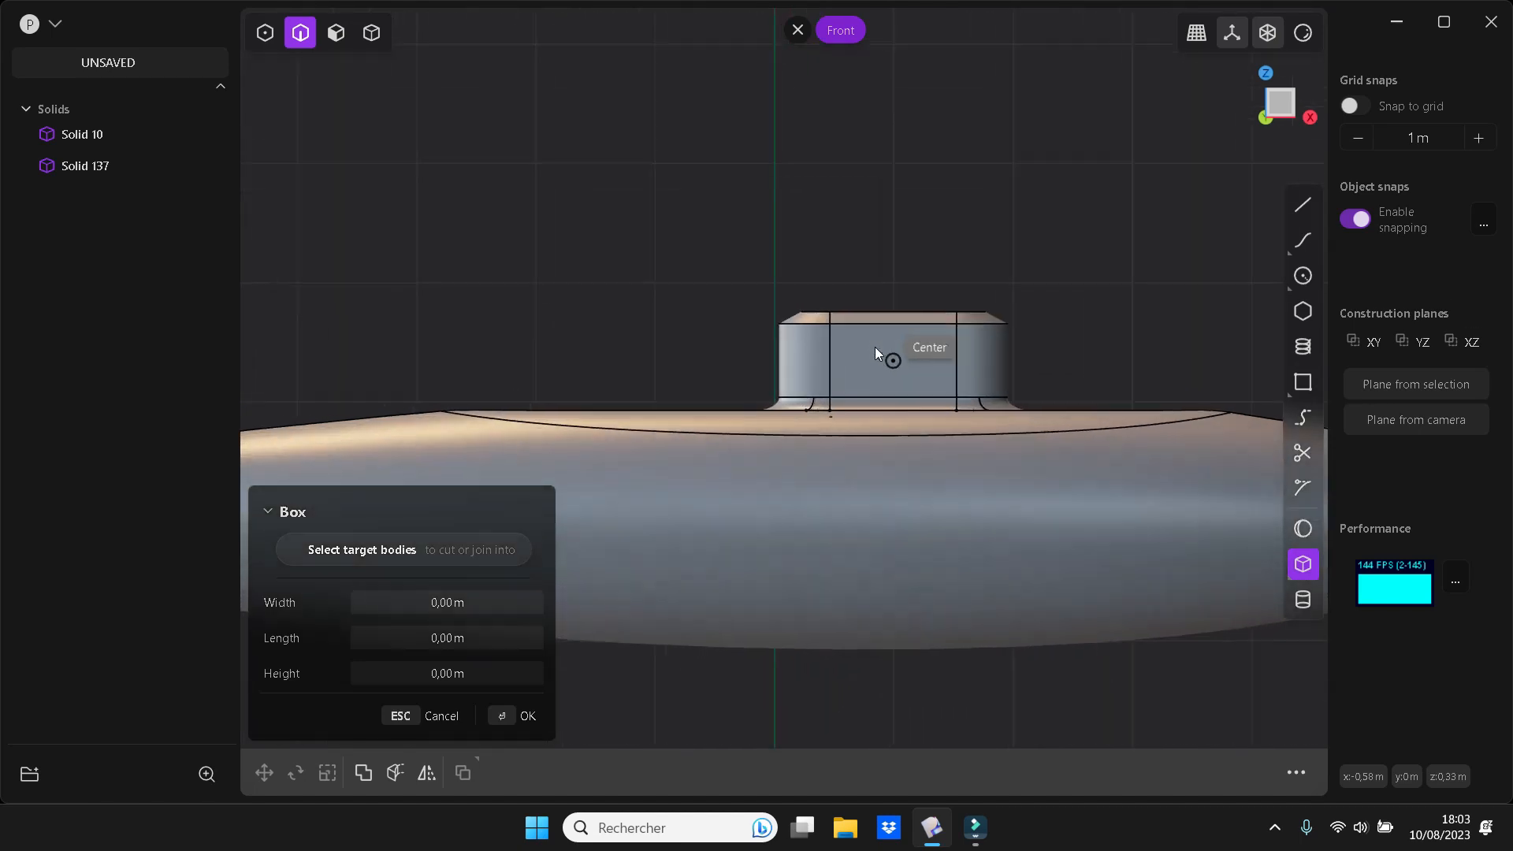
click(886, 340)
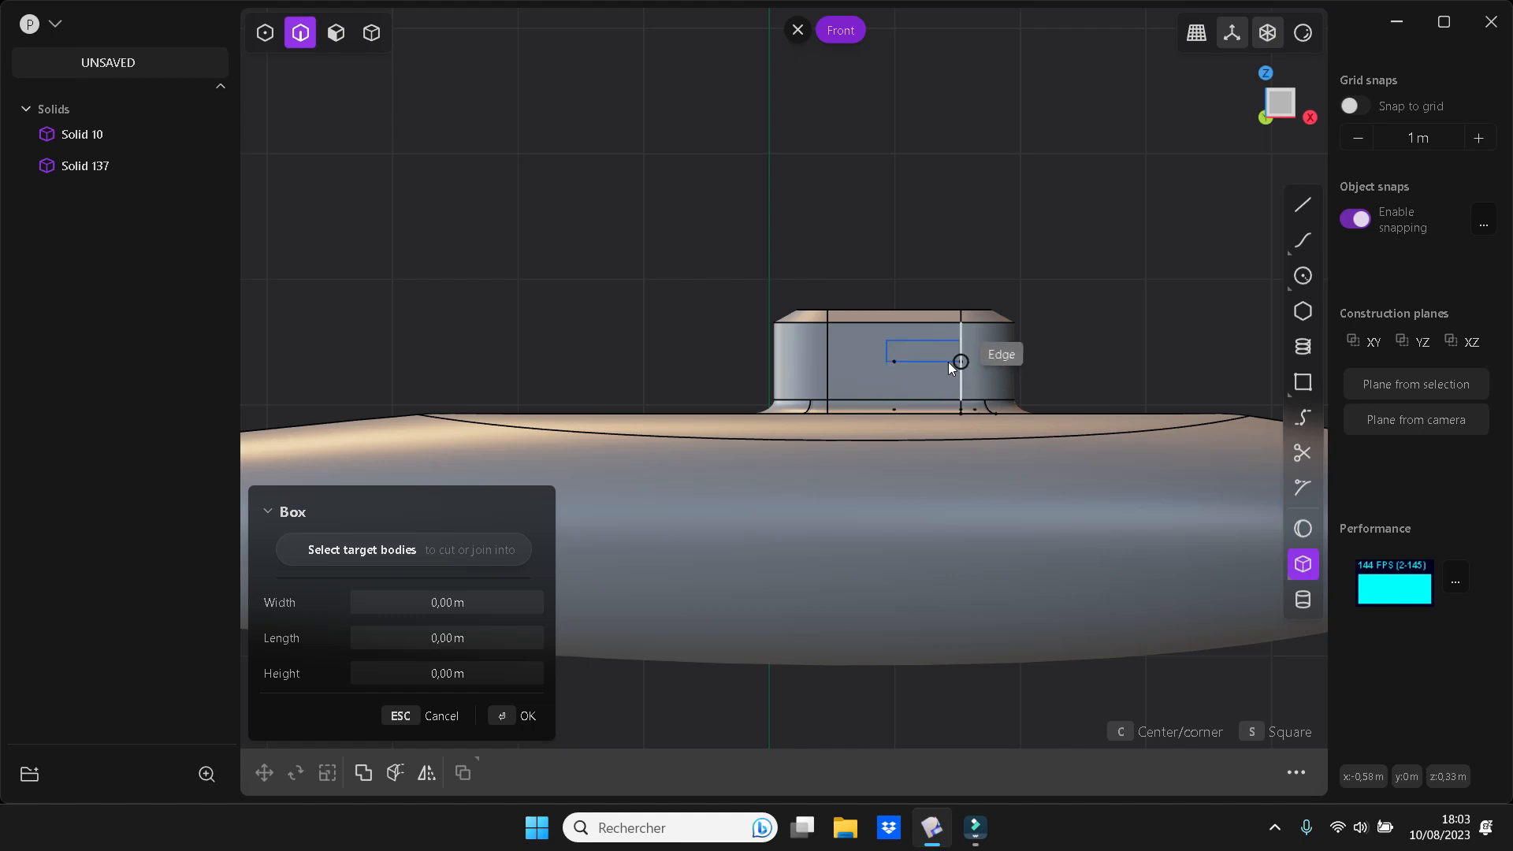
click(948, 361)
middle_drag(973, 365, 1047, 469)
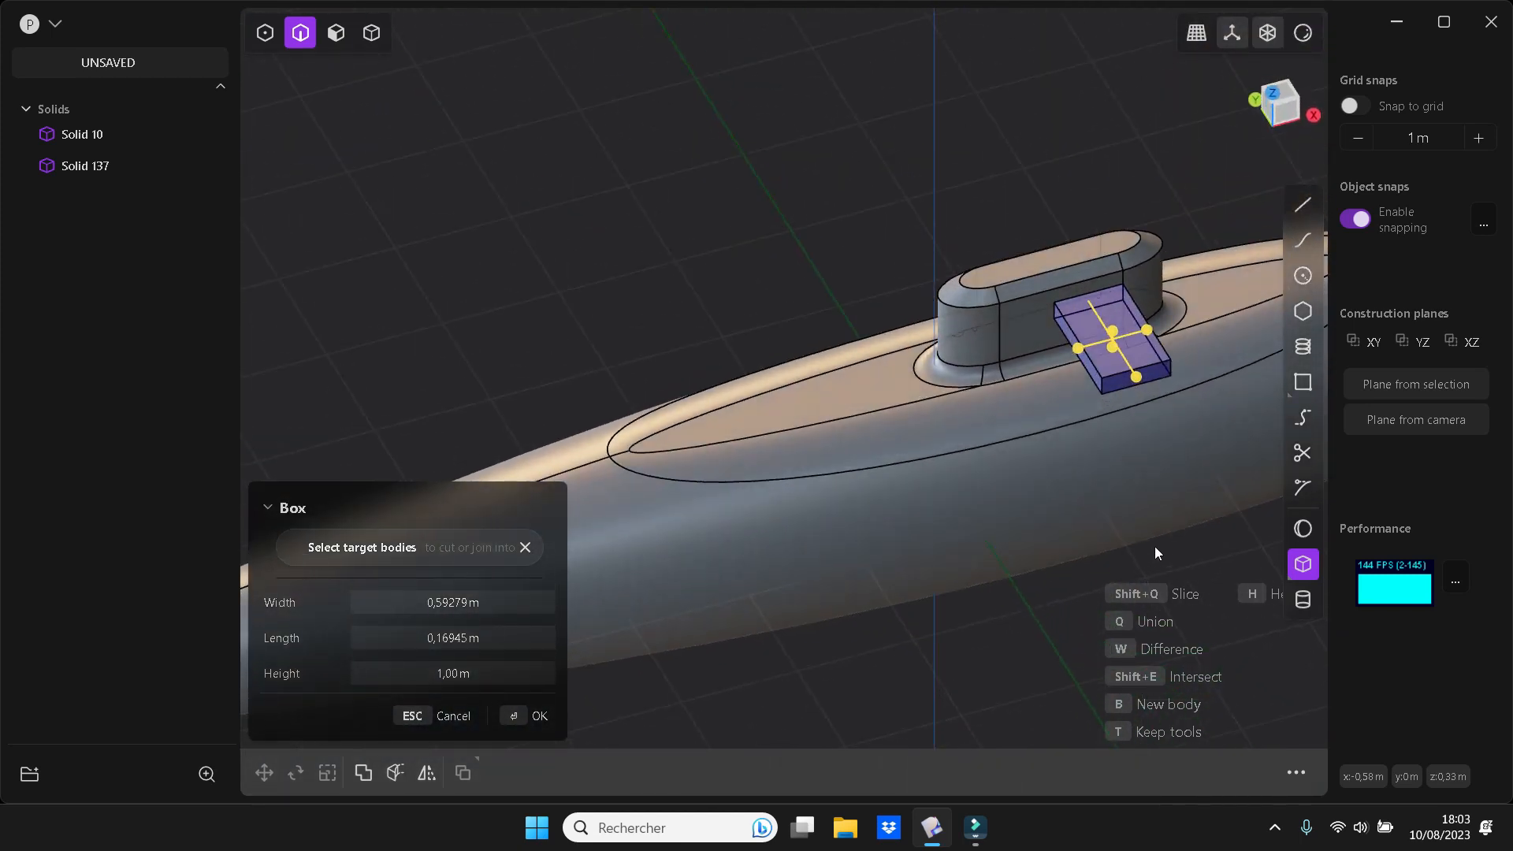
key(b)
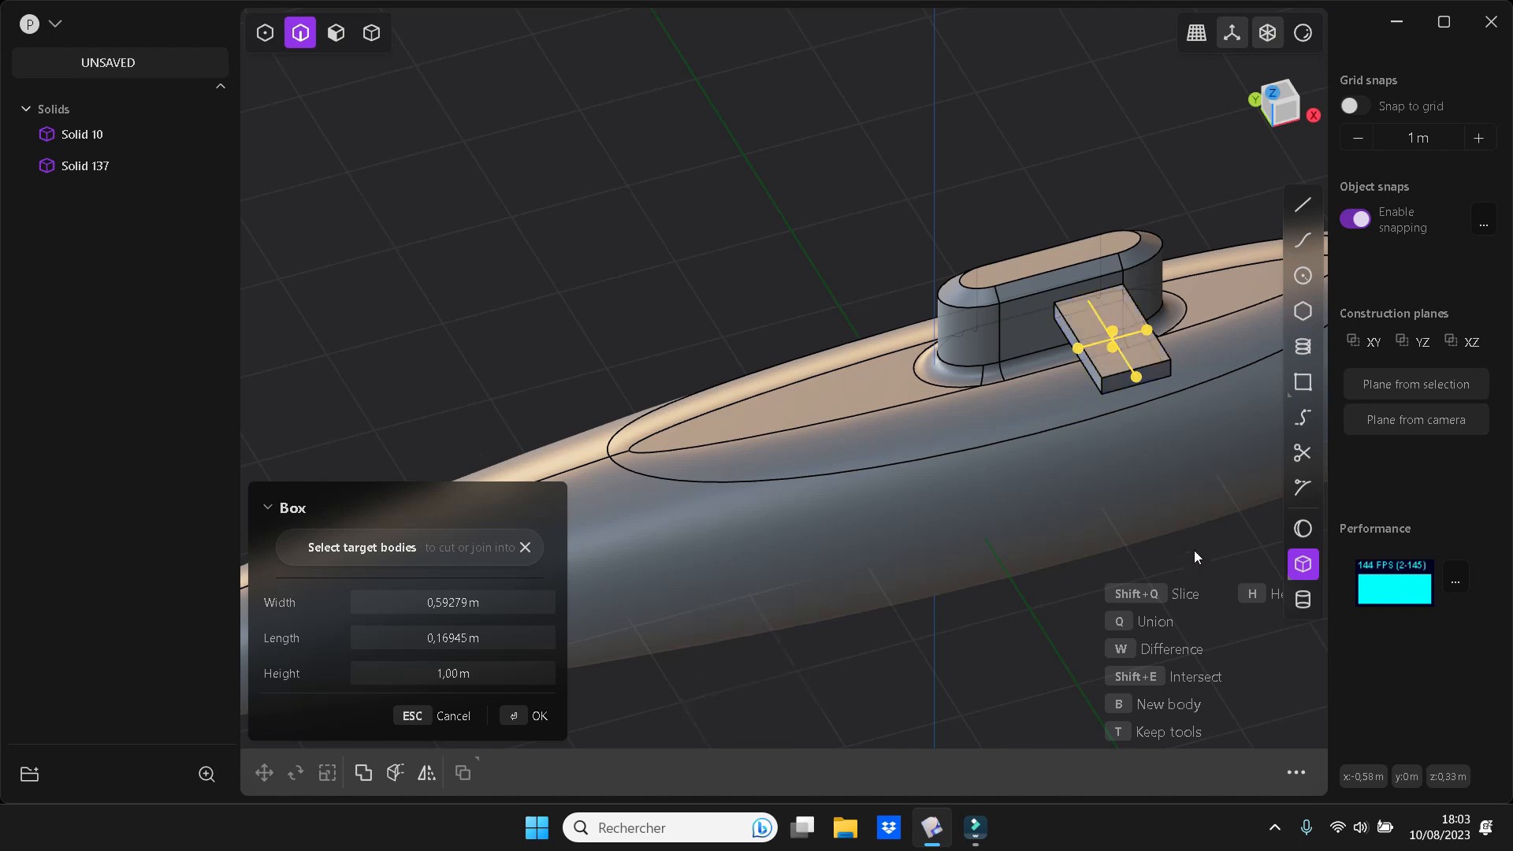
key(Return)
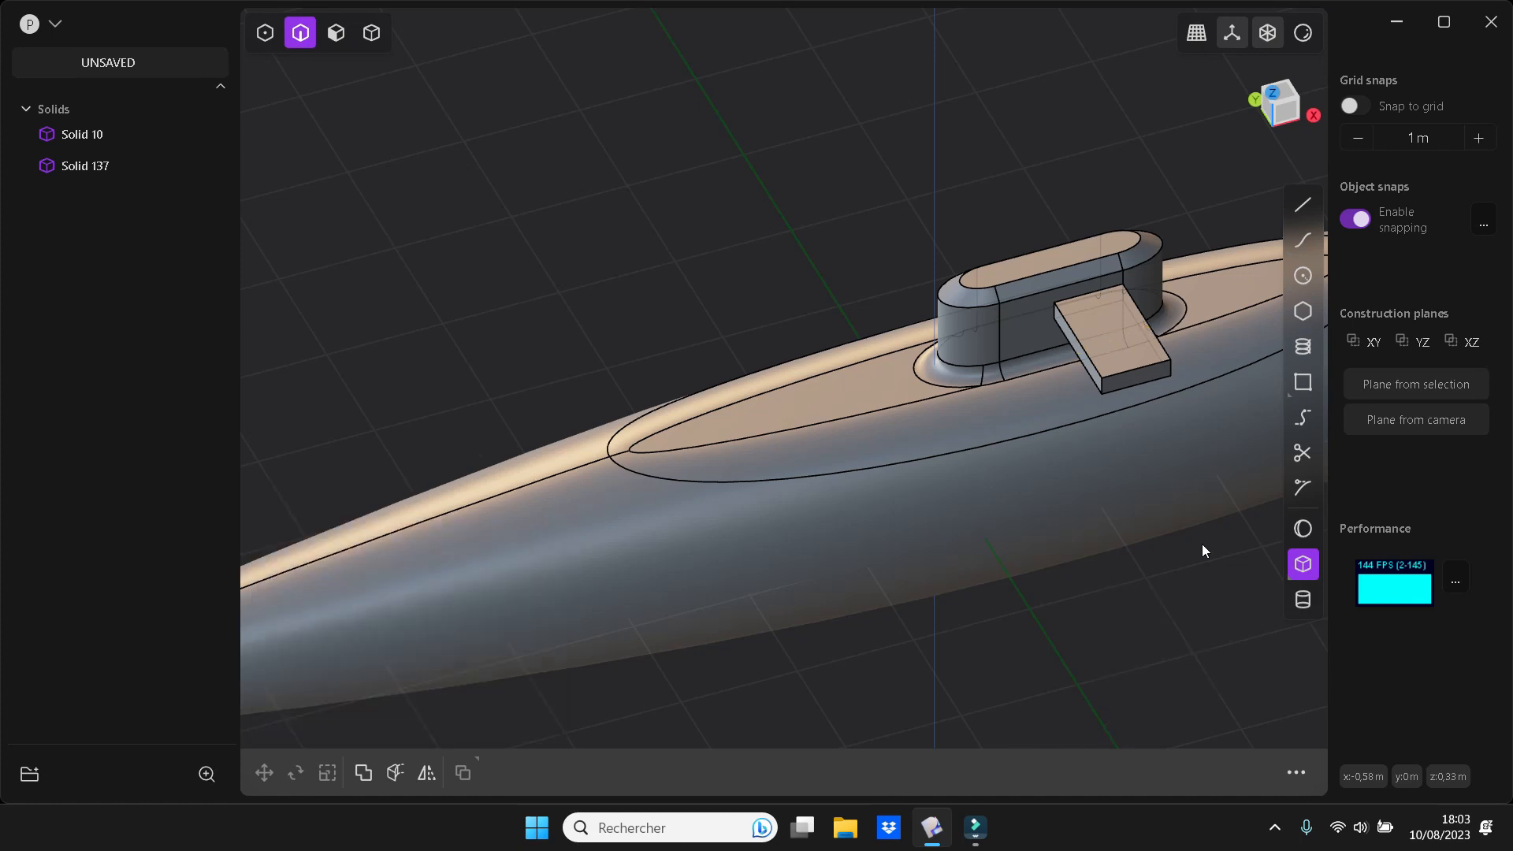
middle_drag(1197, 541, 1183, 569)
middle_drag(1184, 570, 954, 558)
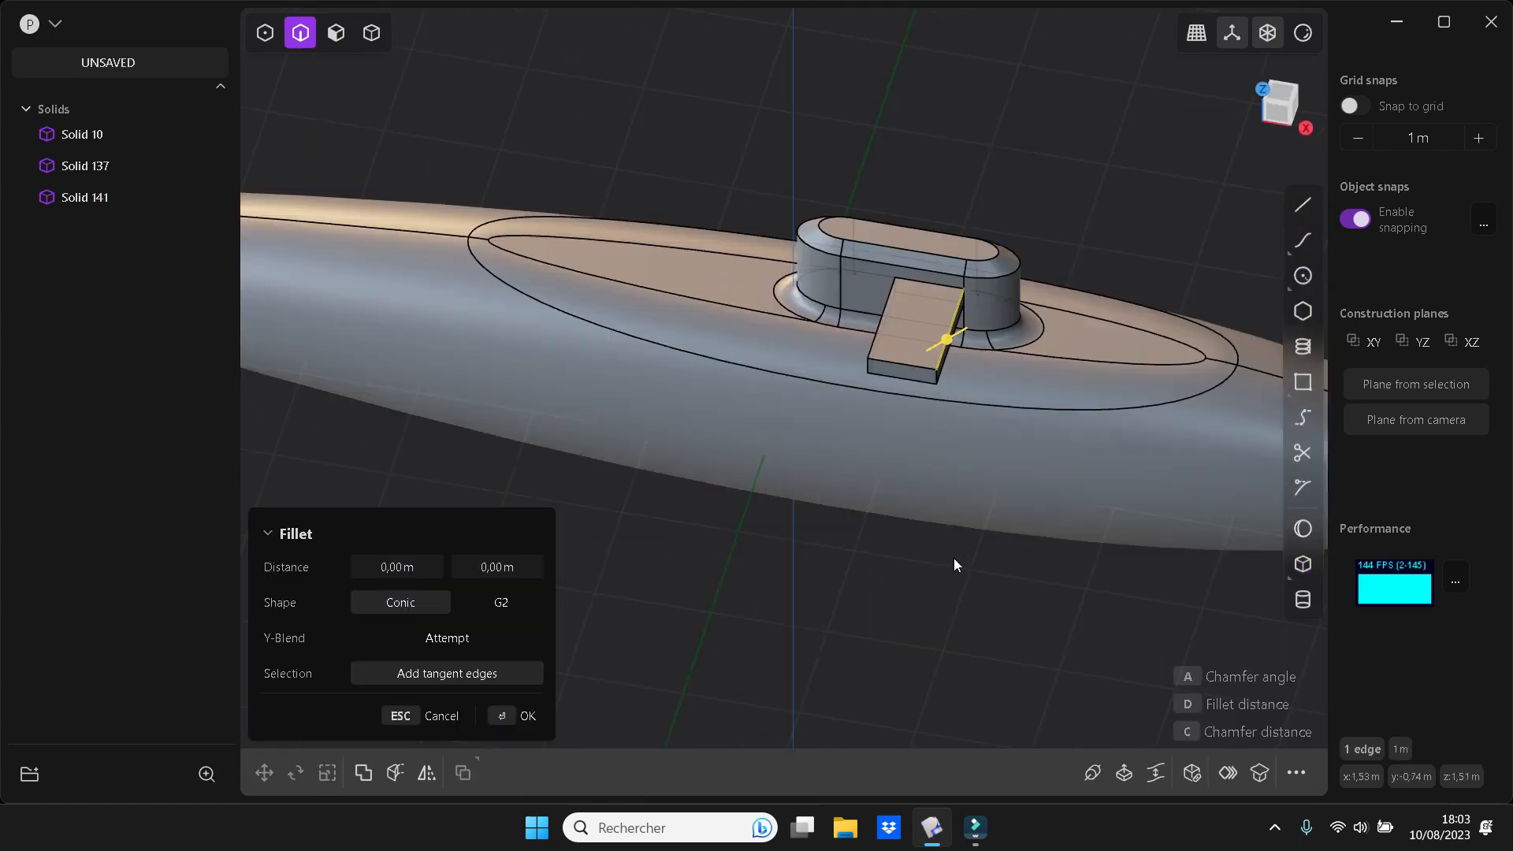
click(954, 557)
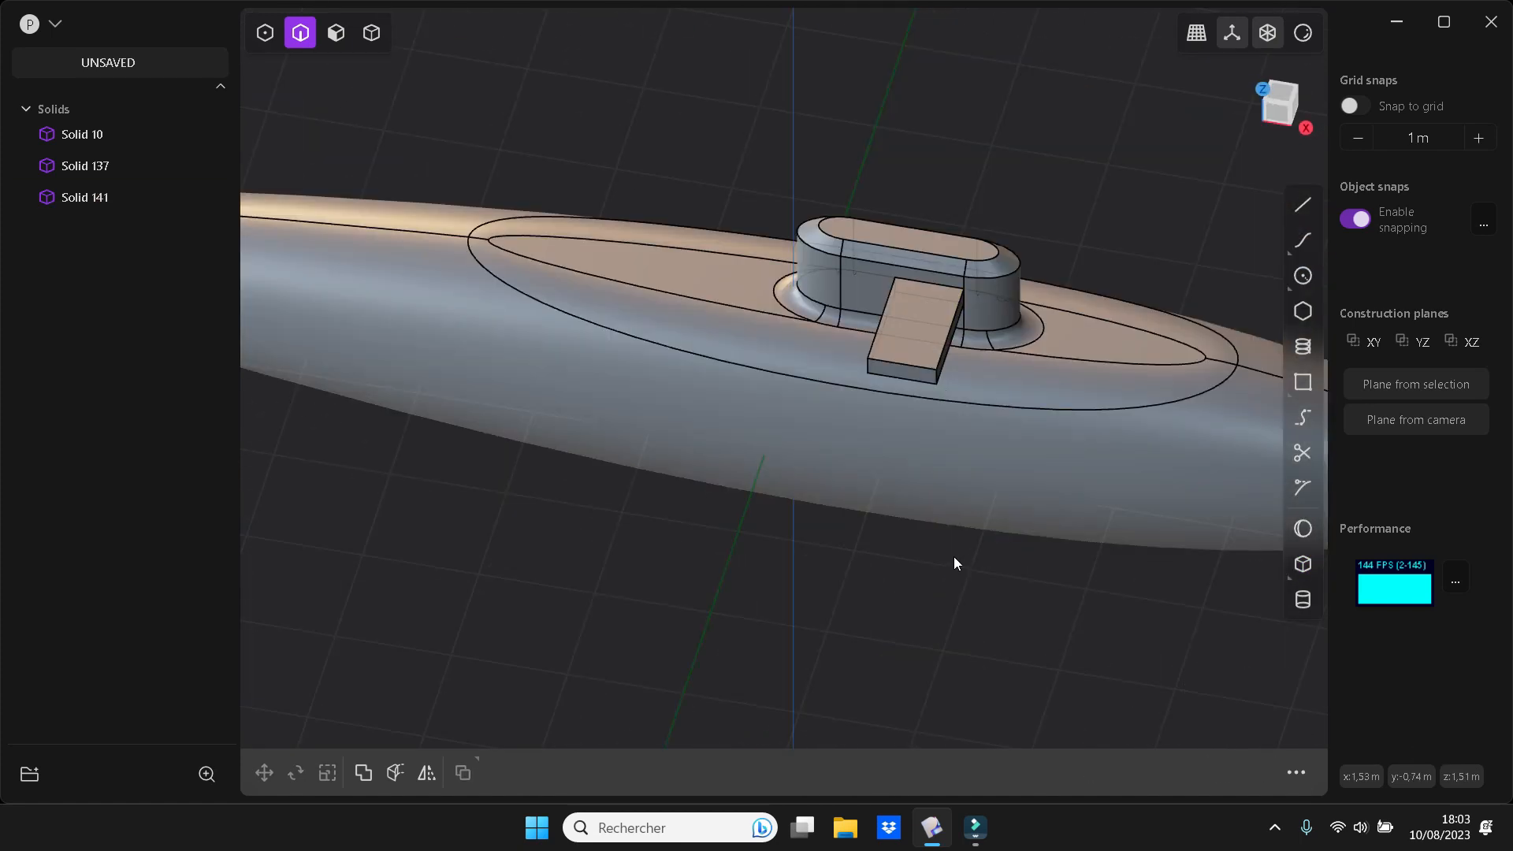
Chamfer the short vertical edge at the box's outer front corner by about 0.59 m to form a swept fin
click(938, 374)
key(f)
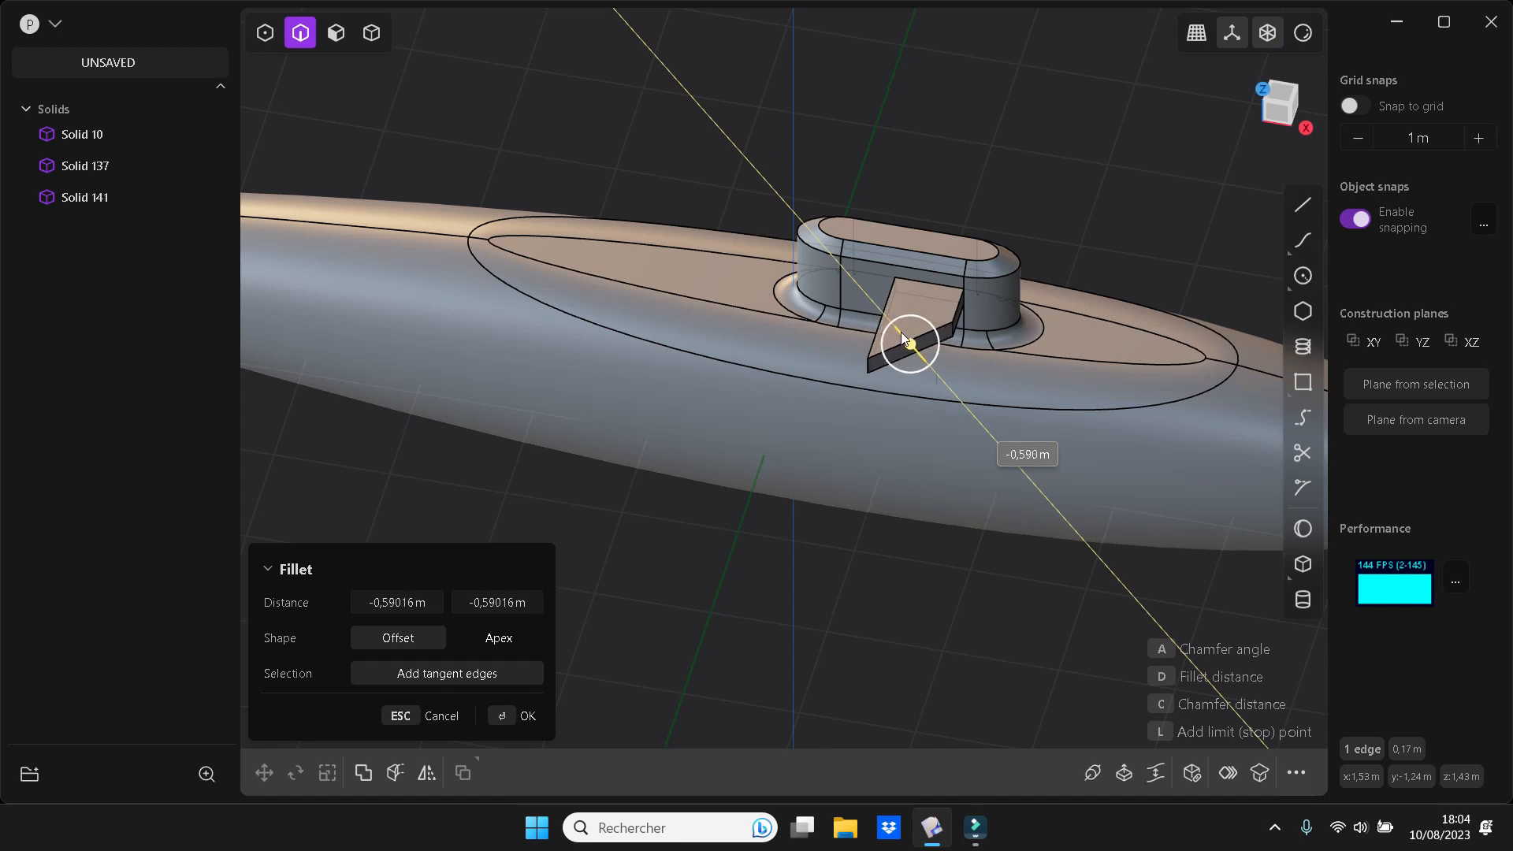
click(900, 332)
Bevel three edges of the fin along its slanted face and the adjoining side
click(921, 337)
shift+click(919, 350)
shift+click(957, 330)
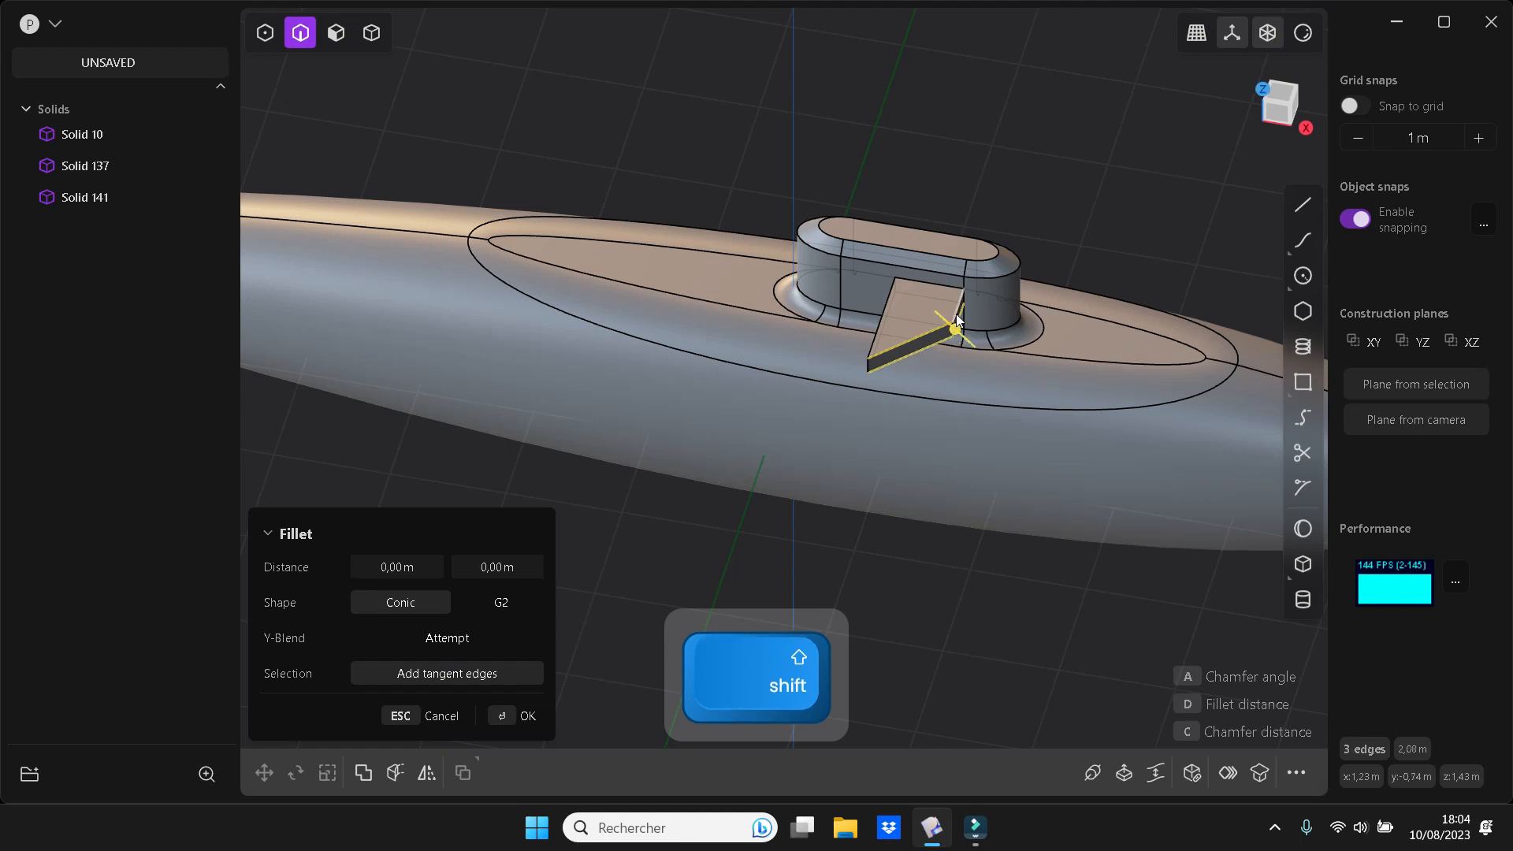
drag(959, 312, 966, 313)
key(Return)
click(991, 623)
middle_drag(991, 619, 1077, 619)
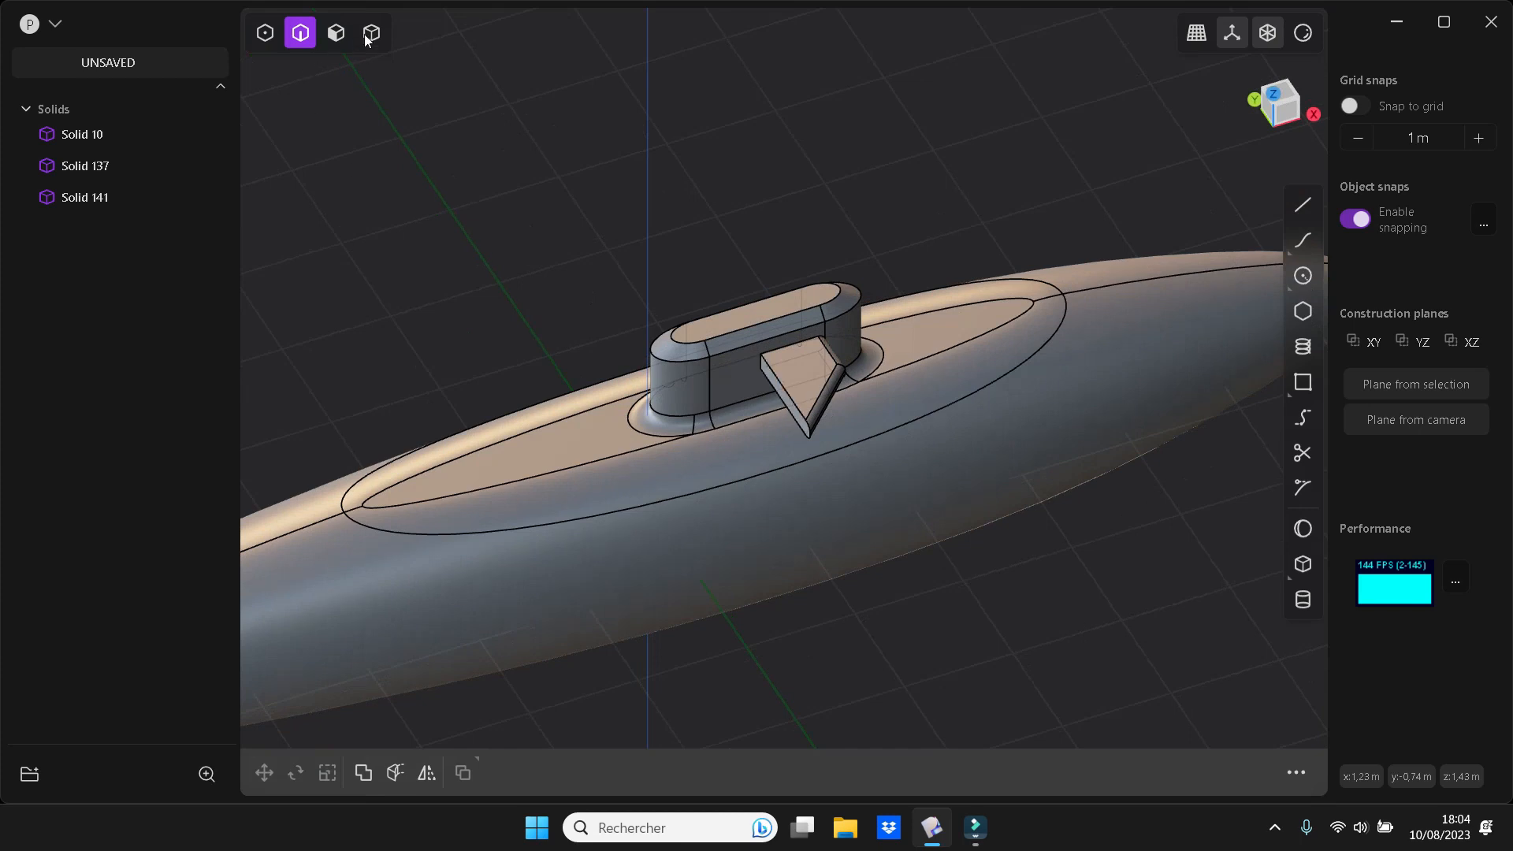
Offset the fin's rear face backward to lengthen the fin and give it a blunt outer tip
key(3)
drag(783, 397, 706, 417)
right_click(1008, 531)
click(1010, 574)
Chamfer the two long edges of the fin's rear face by about 0.048 m
middle_drag(1007, 591, 746, 399)
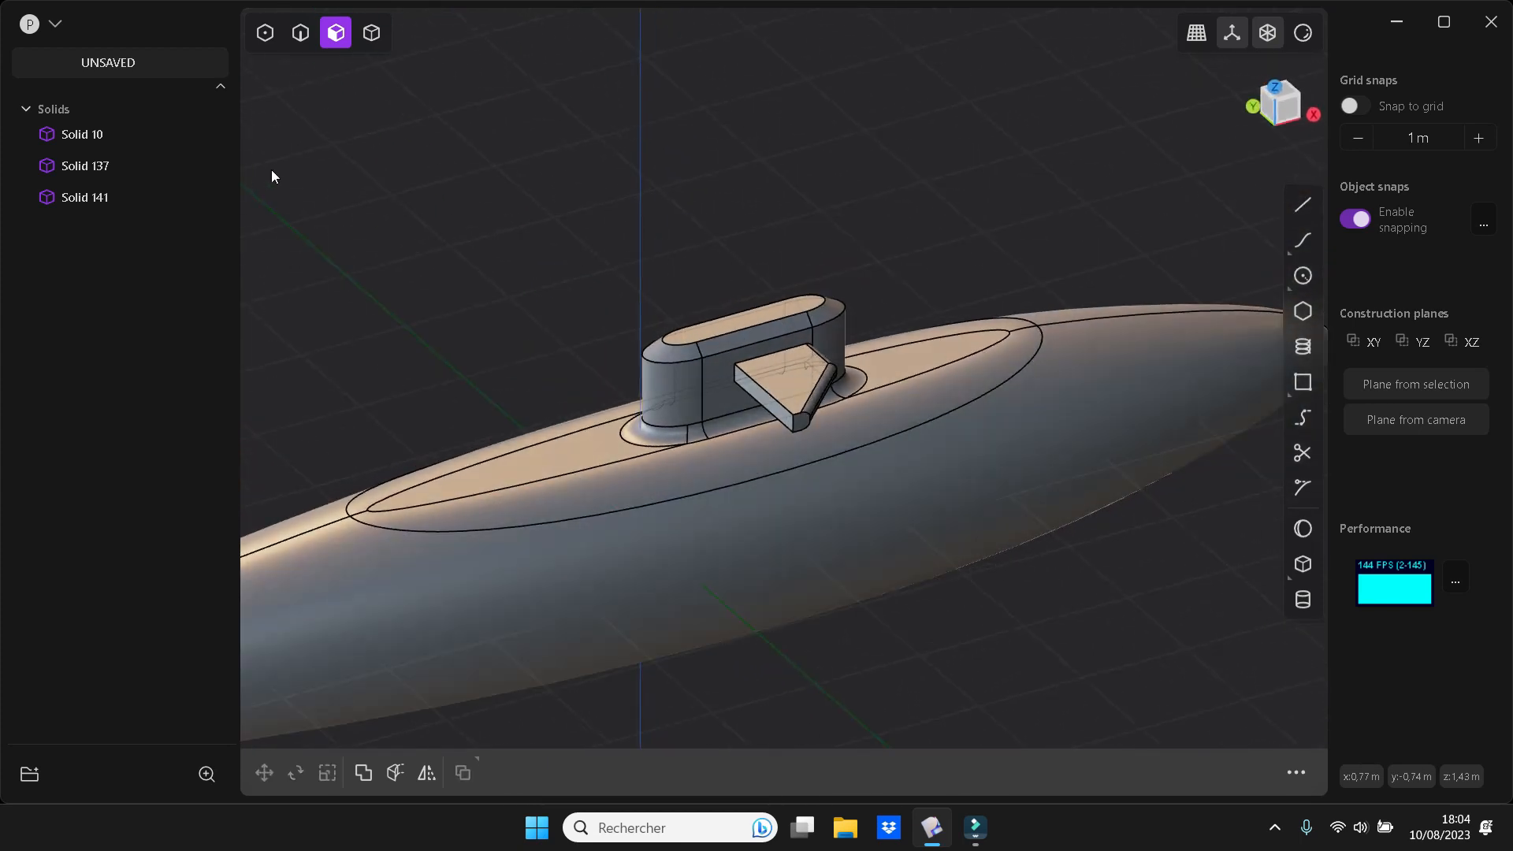
key(2)
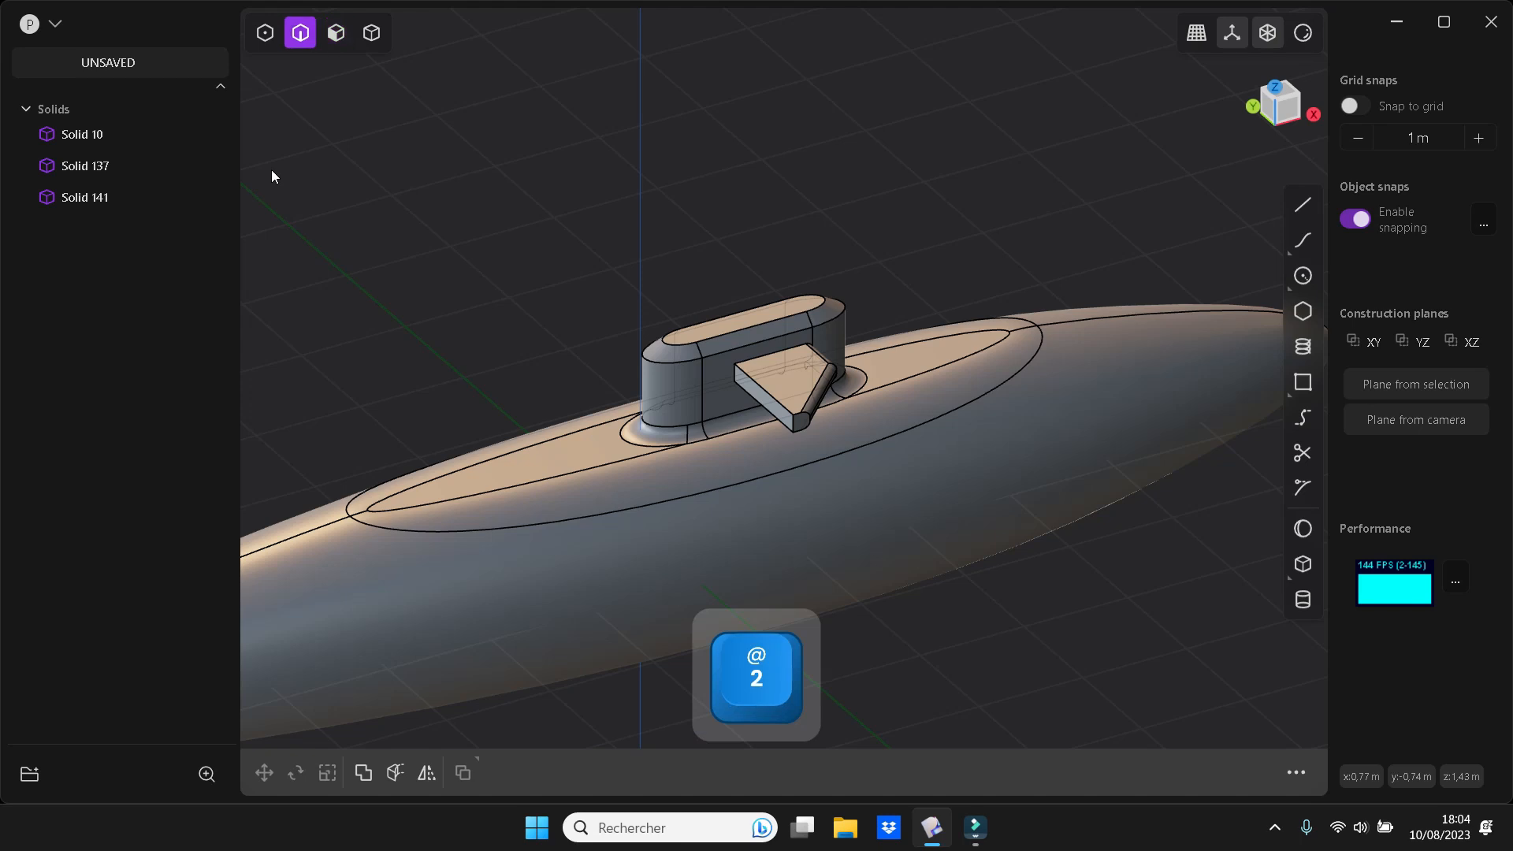
click(773, 399)
shift+click(767, 408)
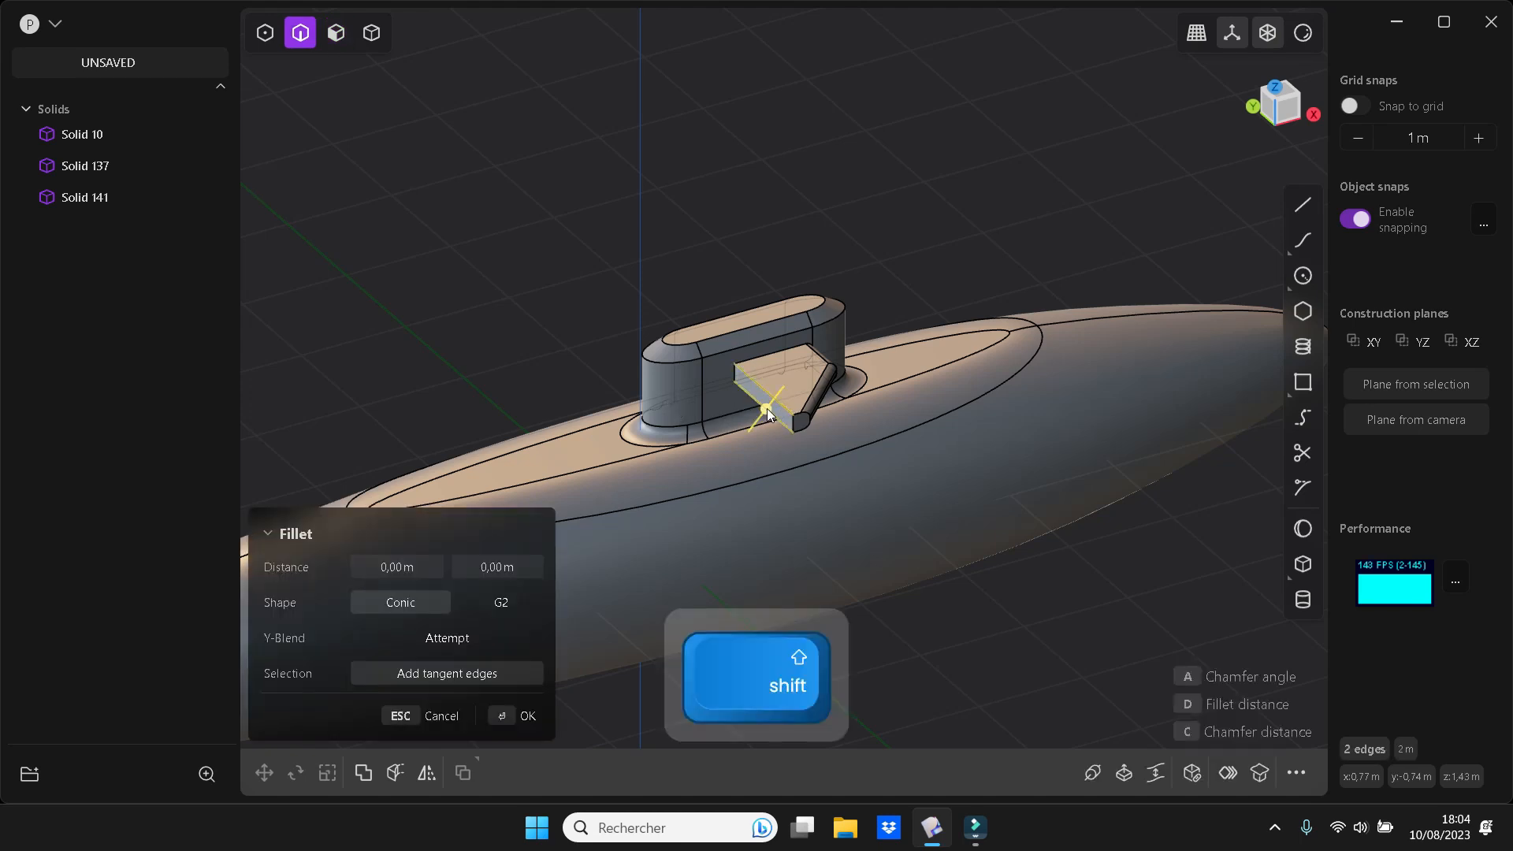
drag(772, 406, 772, 402)
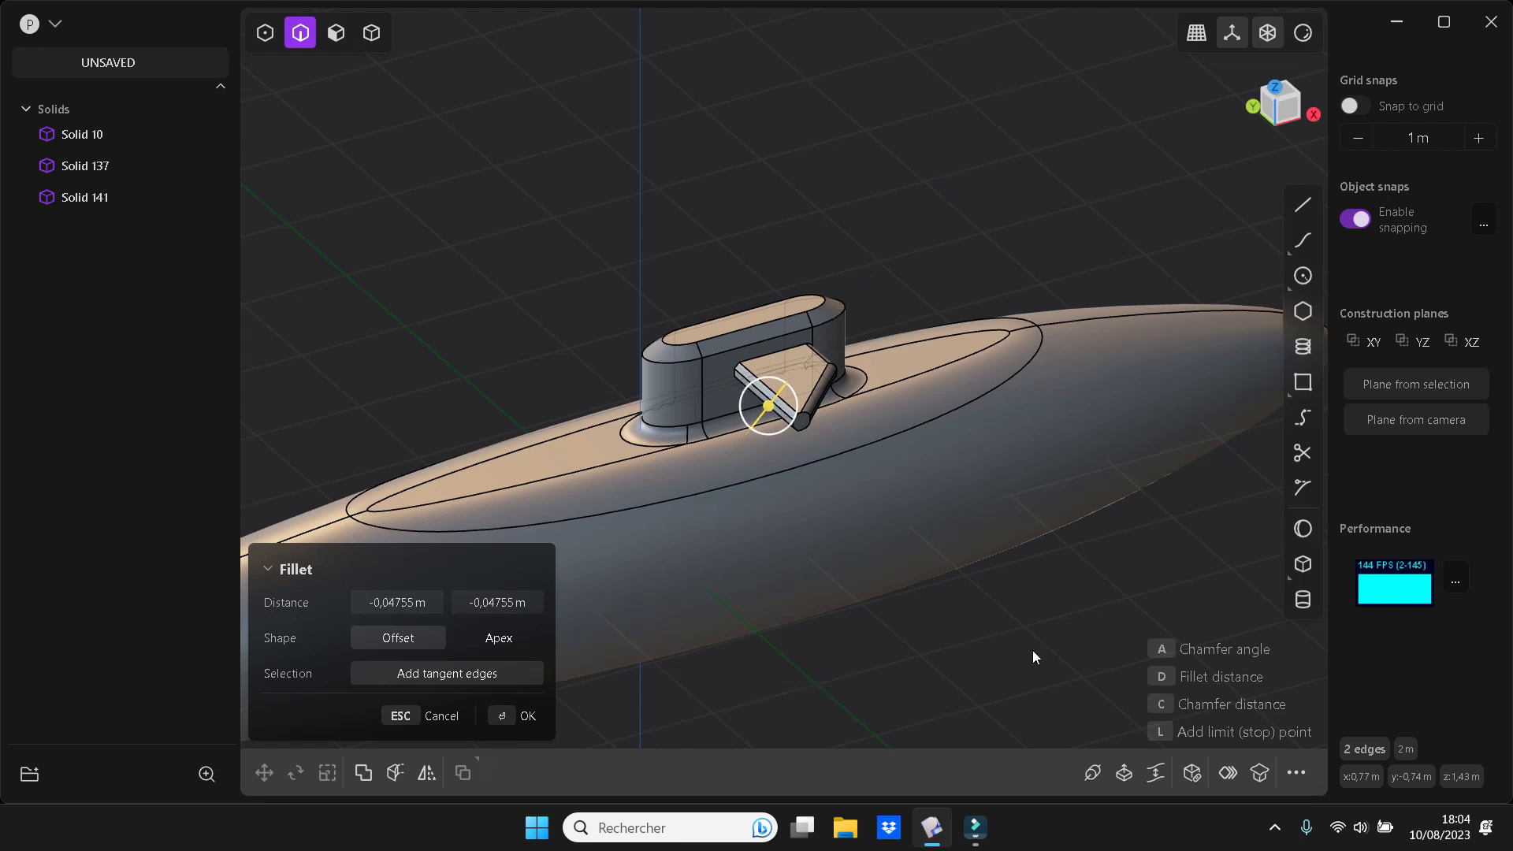
key(Return)
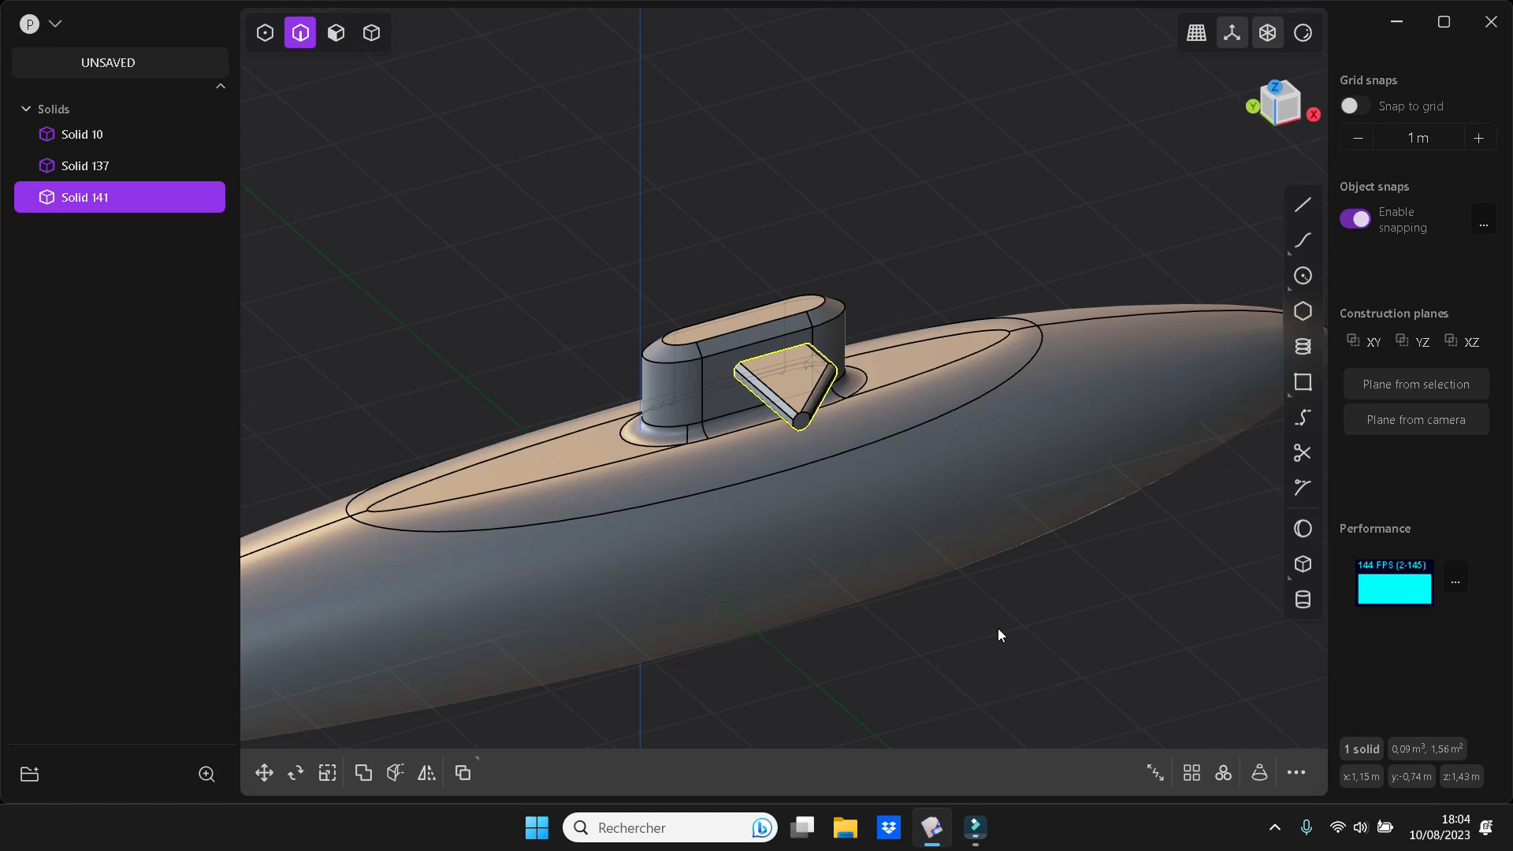
Mirror the fin along the Y axis to create a matching fin on the conning tower's opposite side
click(436, 774)
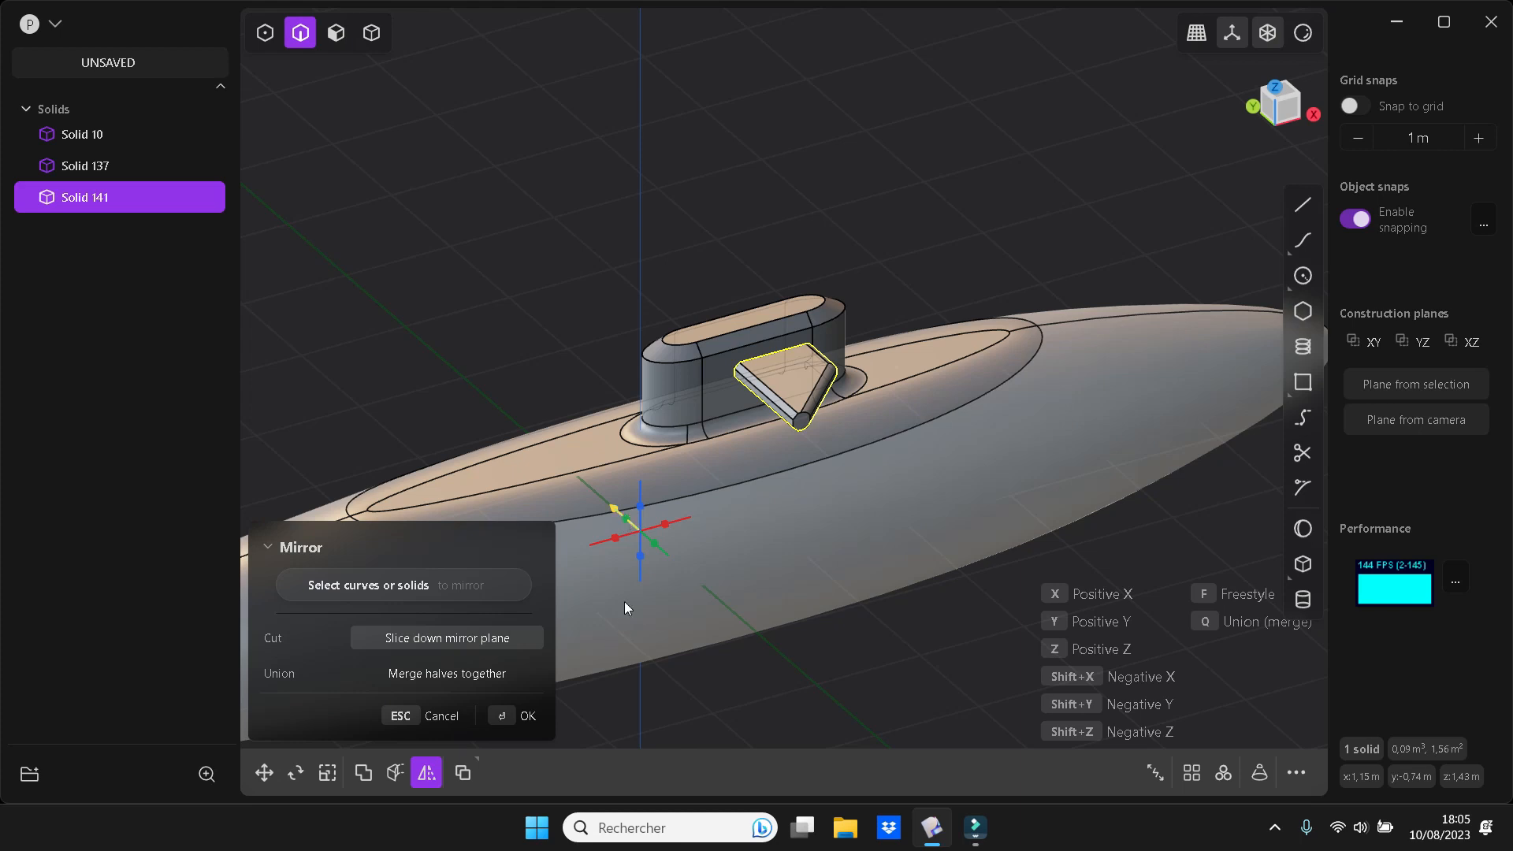
click(627, 521)
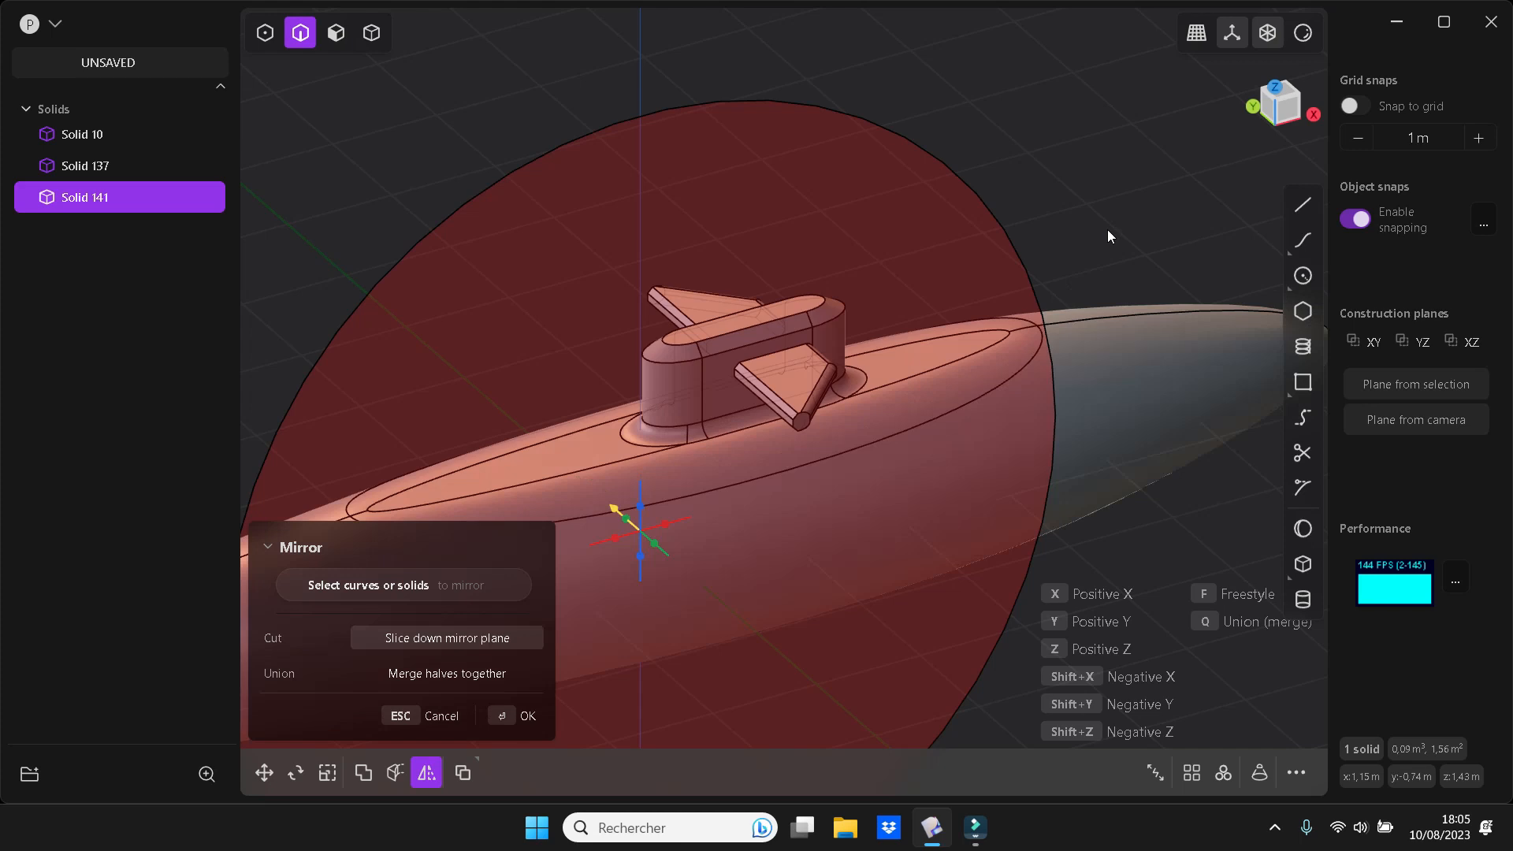
key(Return)
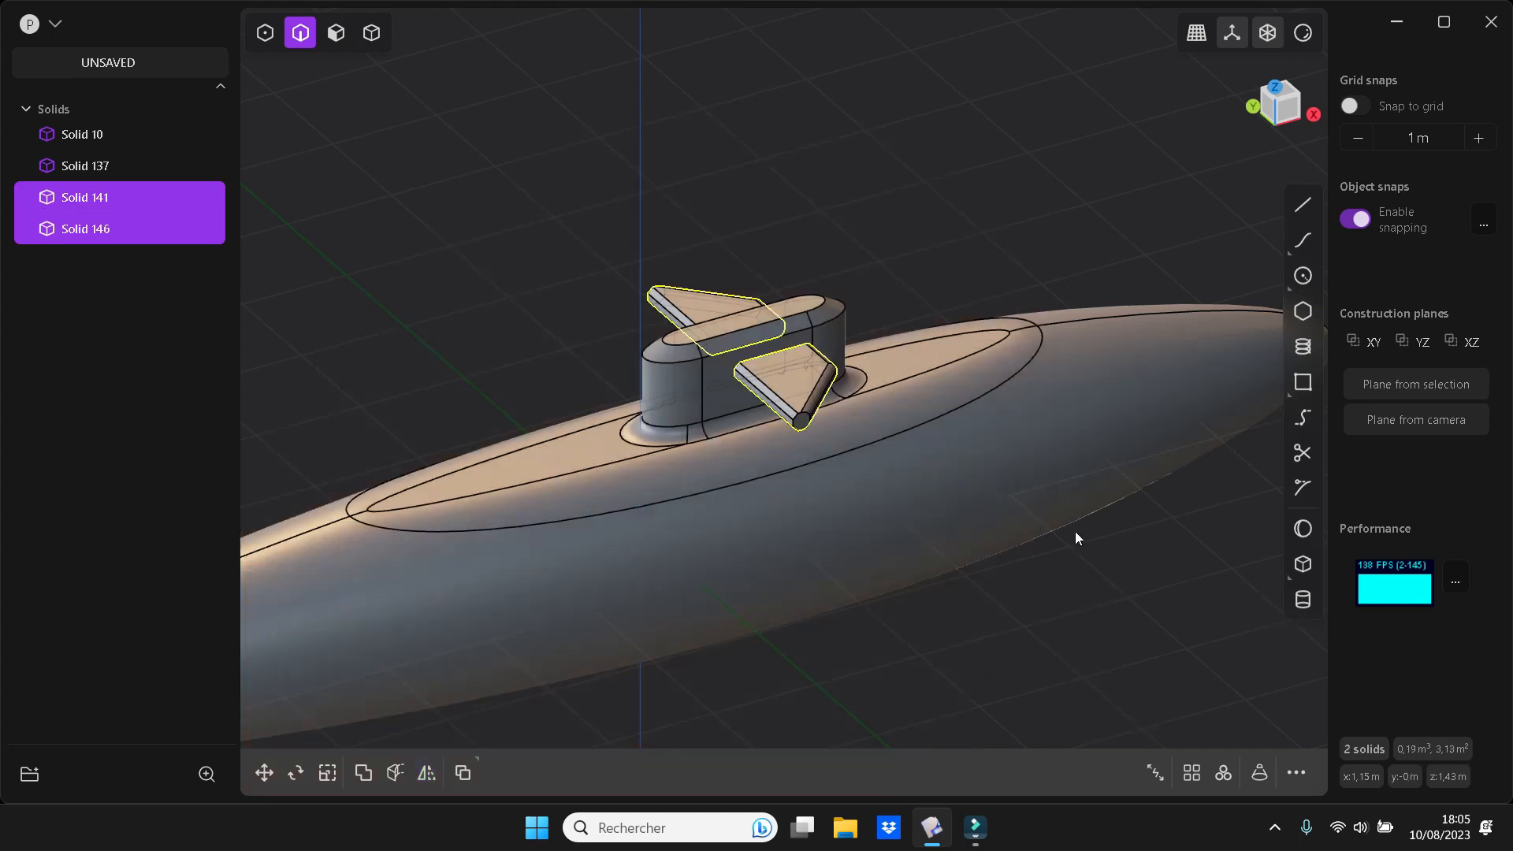
scroll(1074, 538, down, 6)
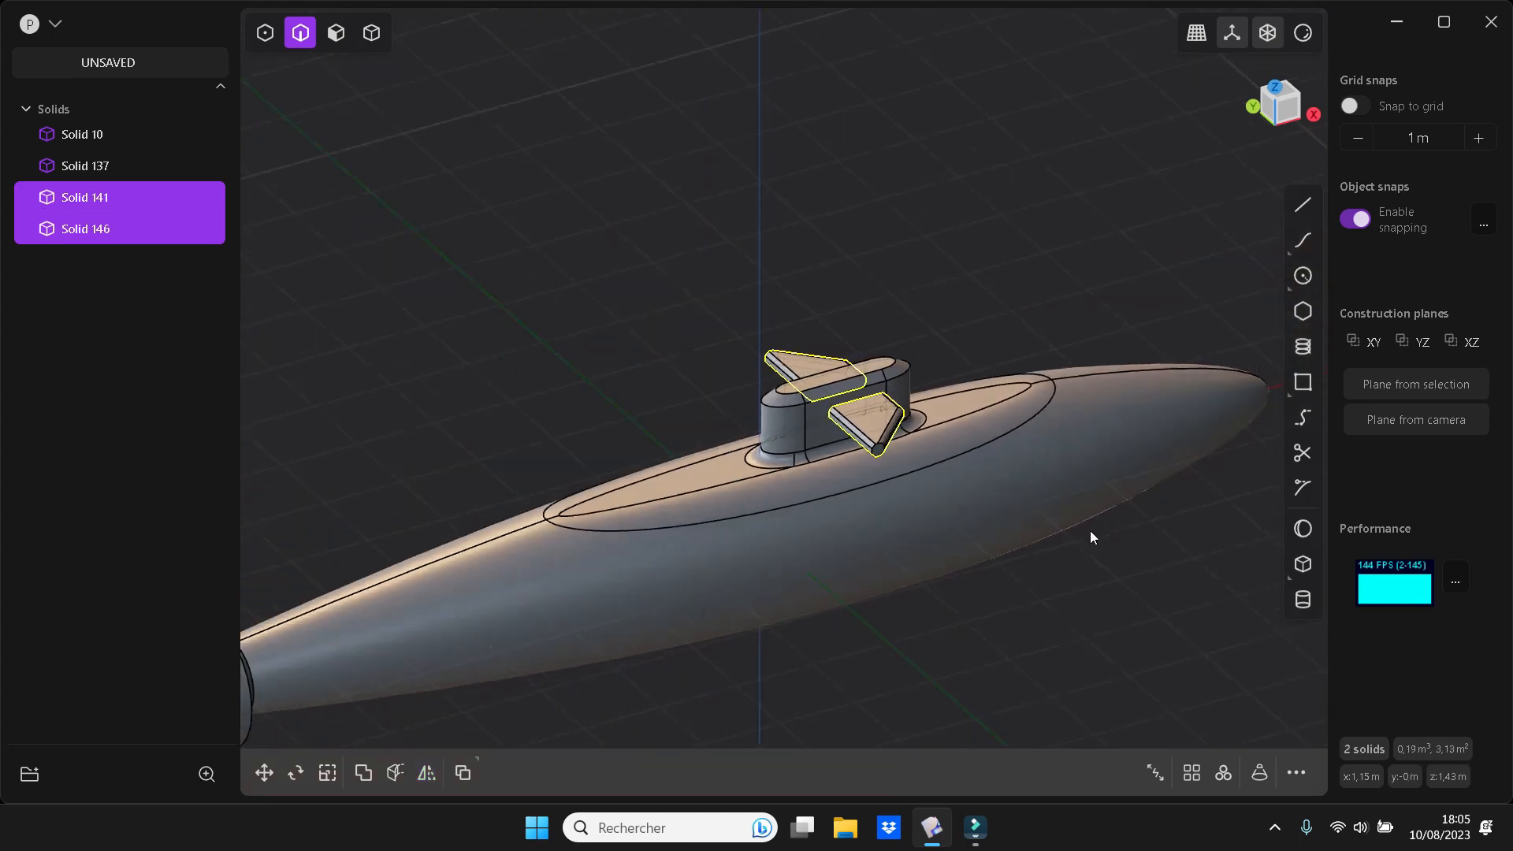
click(1122, 578)
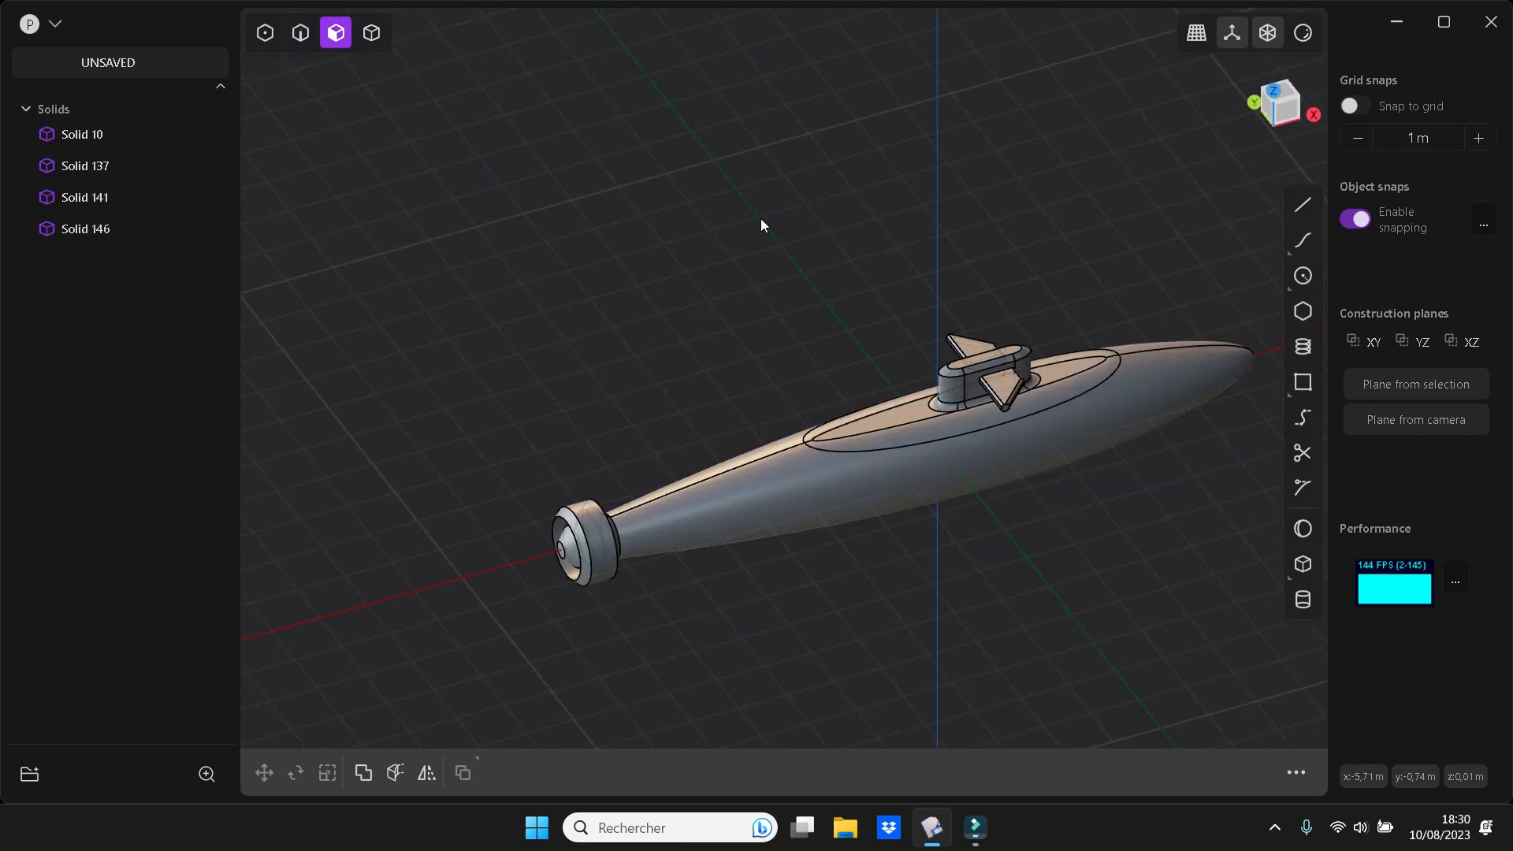
Duplicate the original tower fin and move the copy about 6.31 m toward the tail and 0.84 m down
click(104, 205)
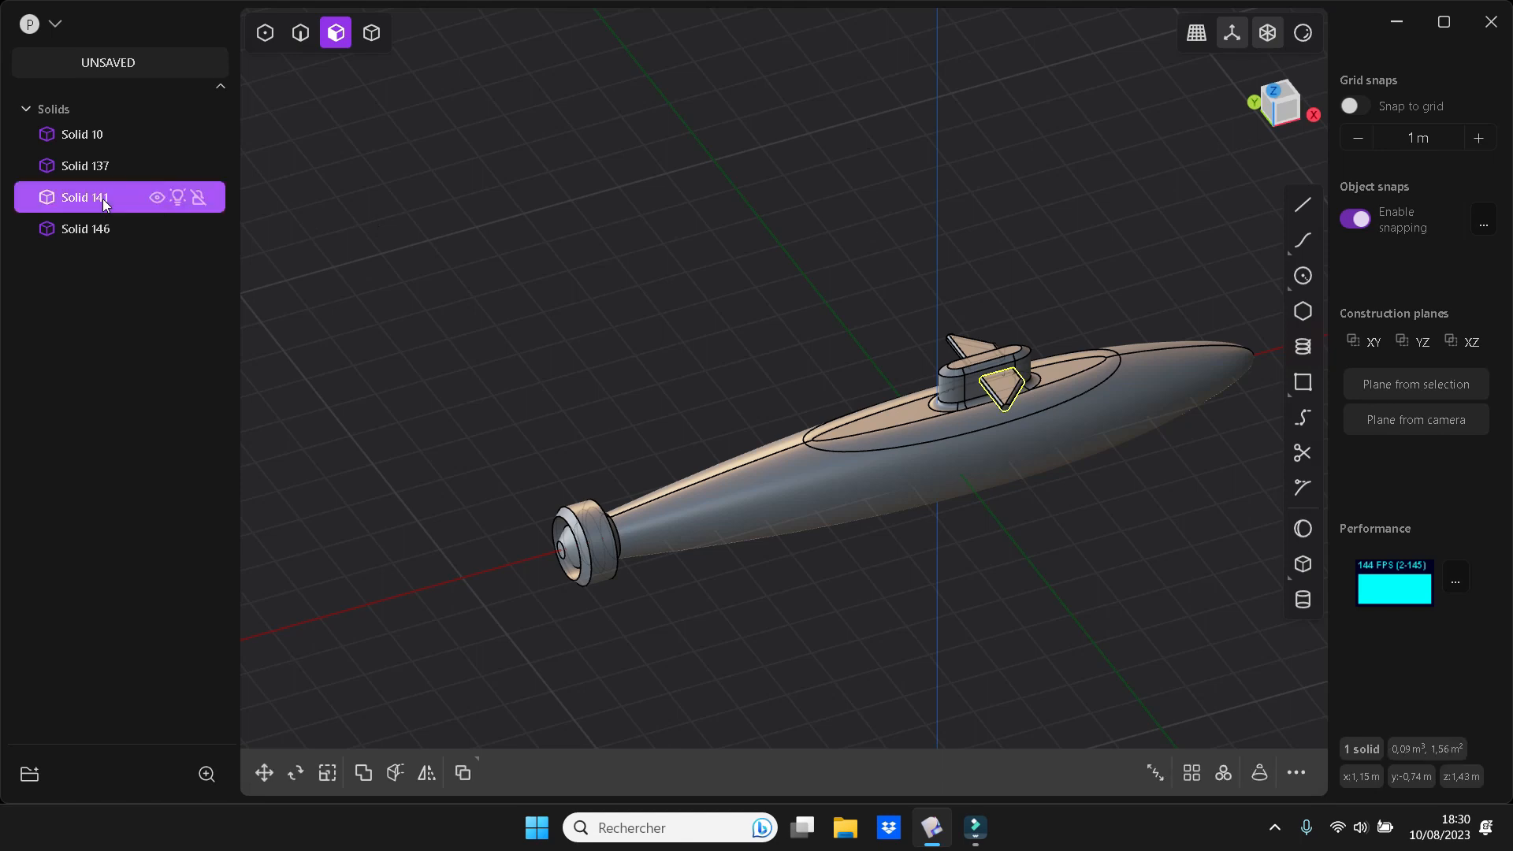
key(shift+d)
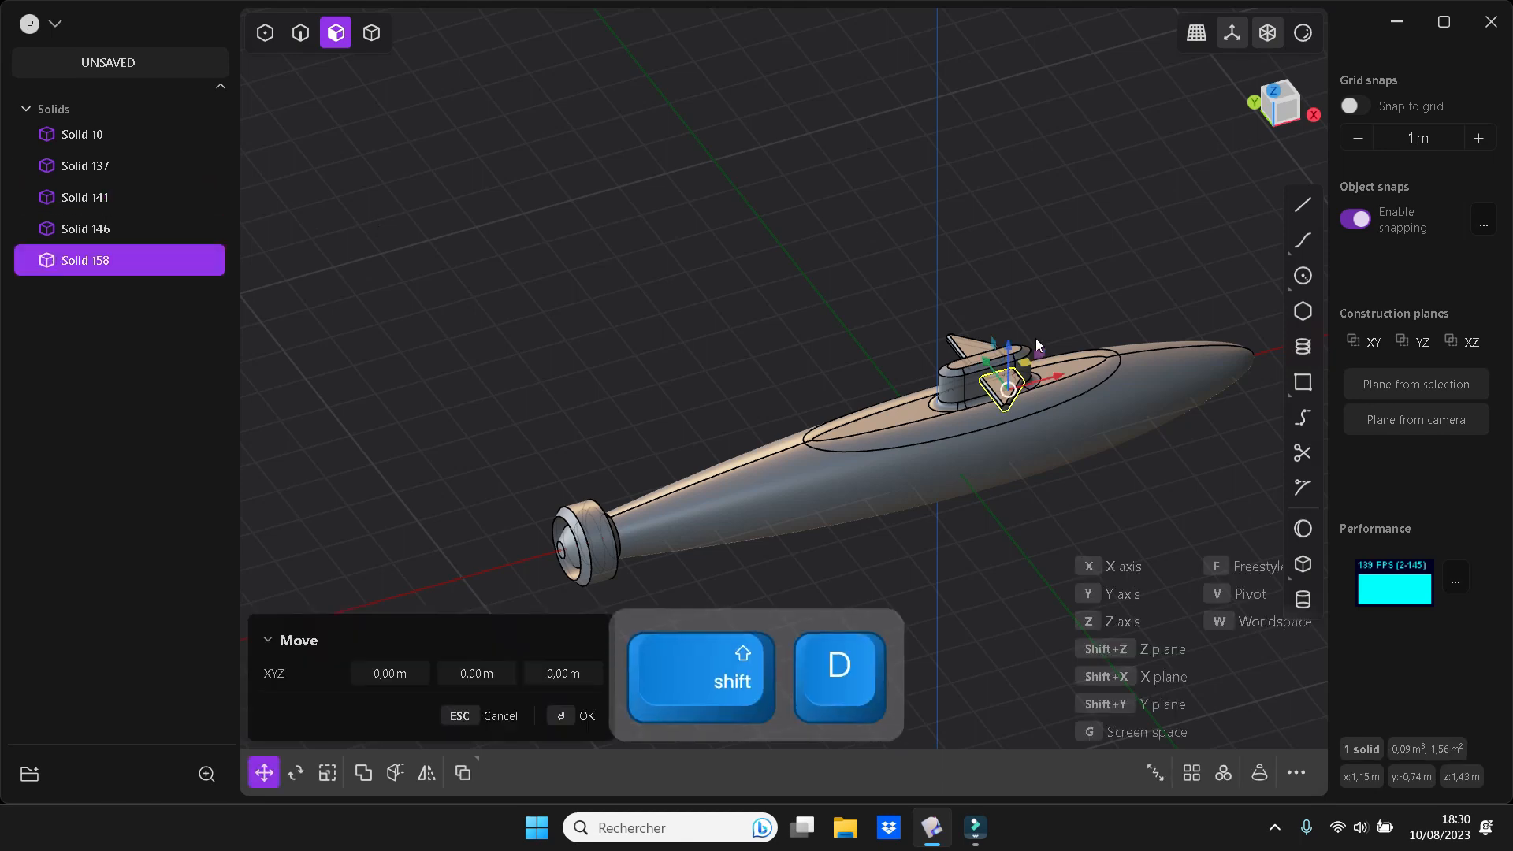
key(x)
mouse_move(733, 471)
mouse_down()
mouse_move(758, 464)
mouse_move(711, 464)
mouse_up()
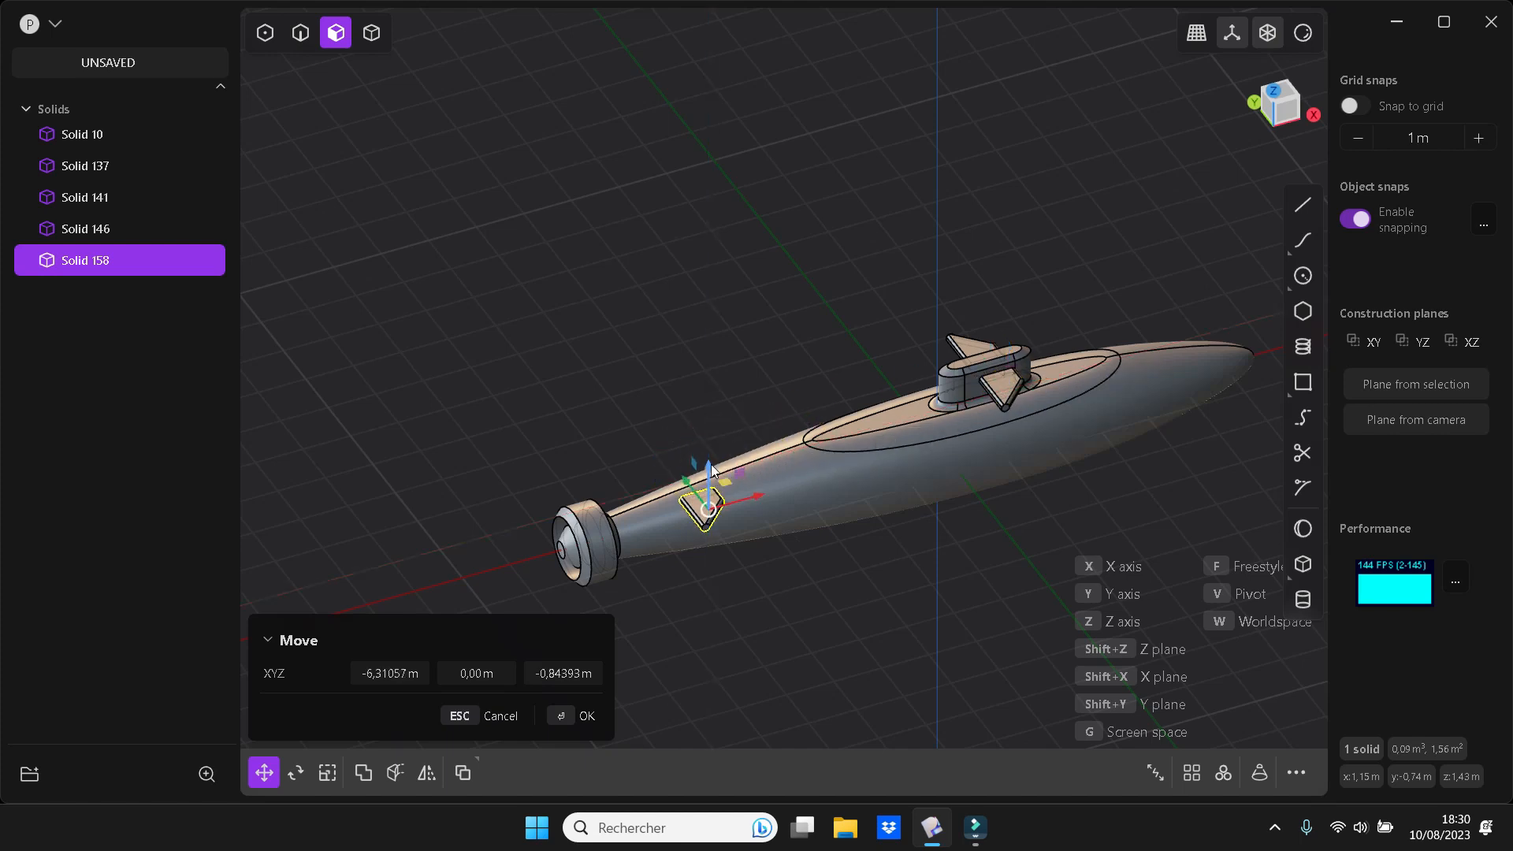
With the hull temporarily hidden, shift the fin copy onto the hull's centreline at a total offset of about -6.88 m in X and -1.38 m in Z
key(KP_1)
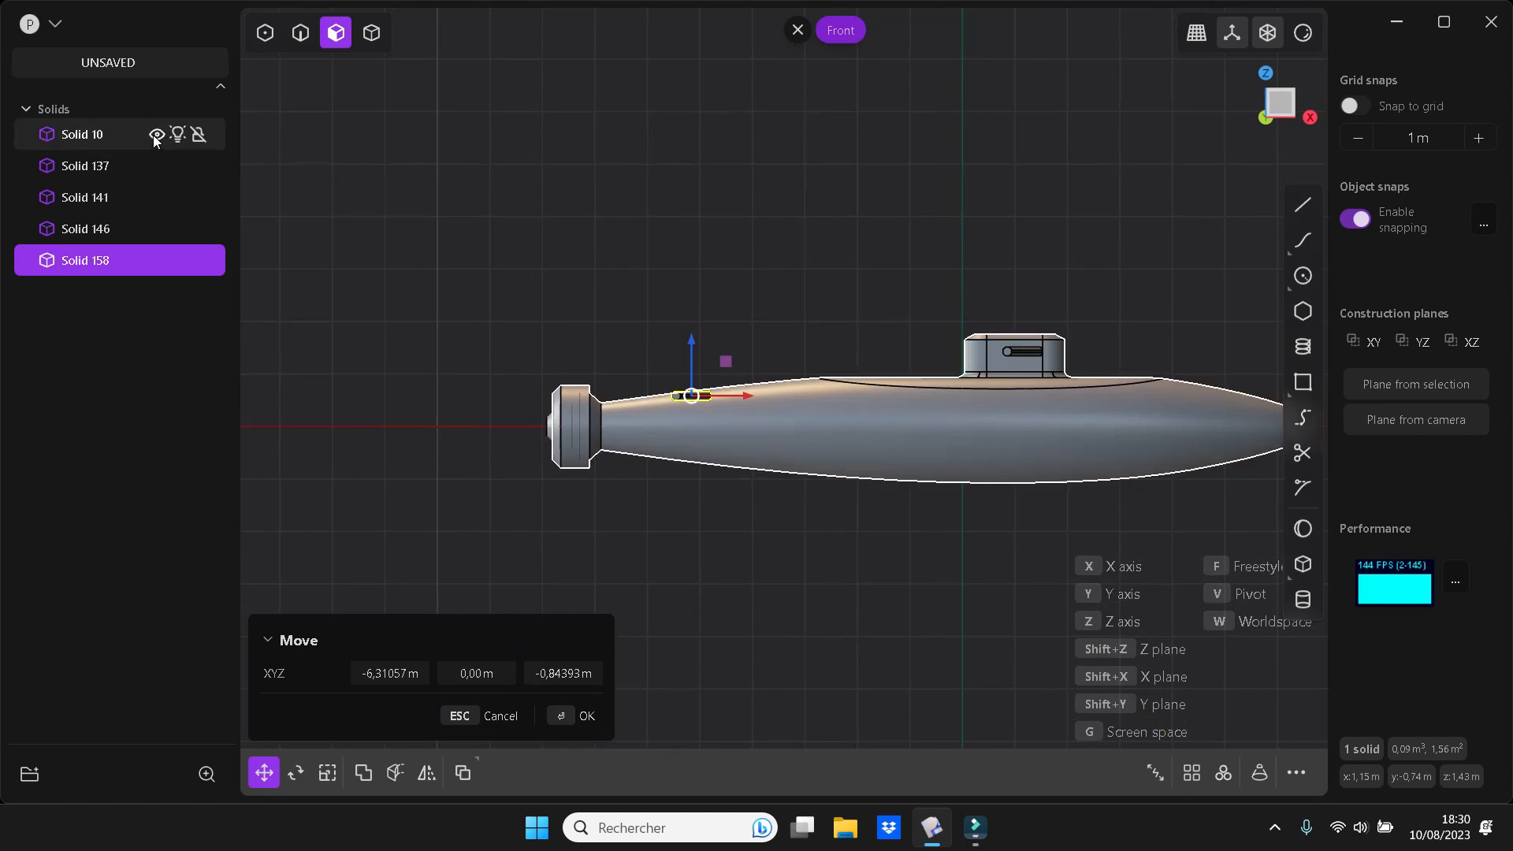
click(157, 137)
drag(690, 333, 691, 363)
drag(741, 421, 711, 423)
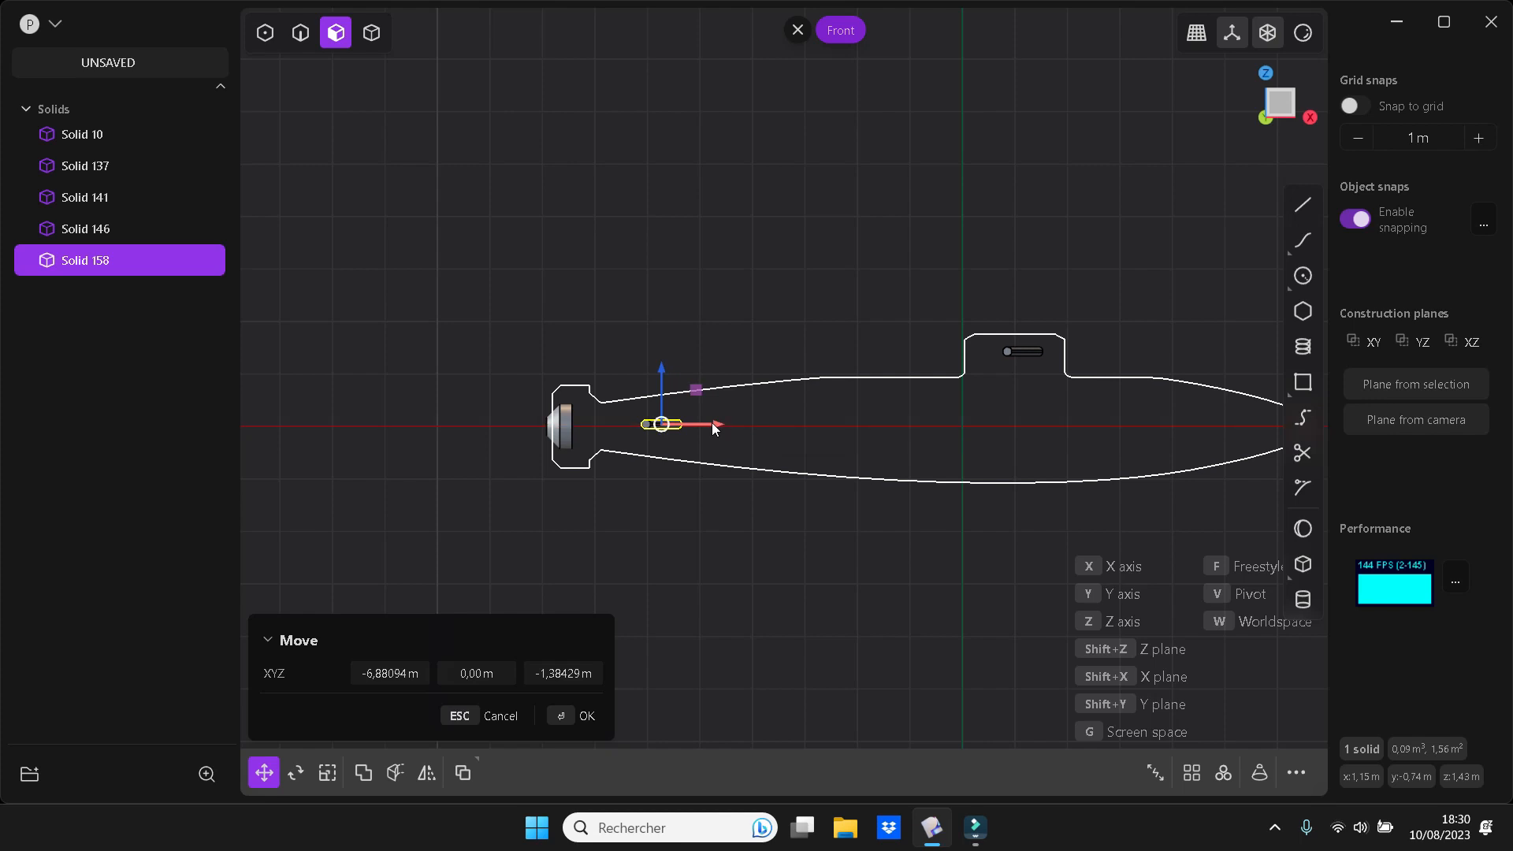
key(Return)
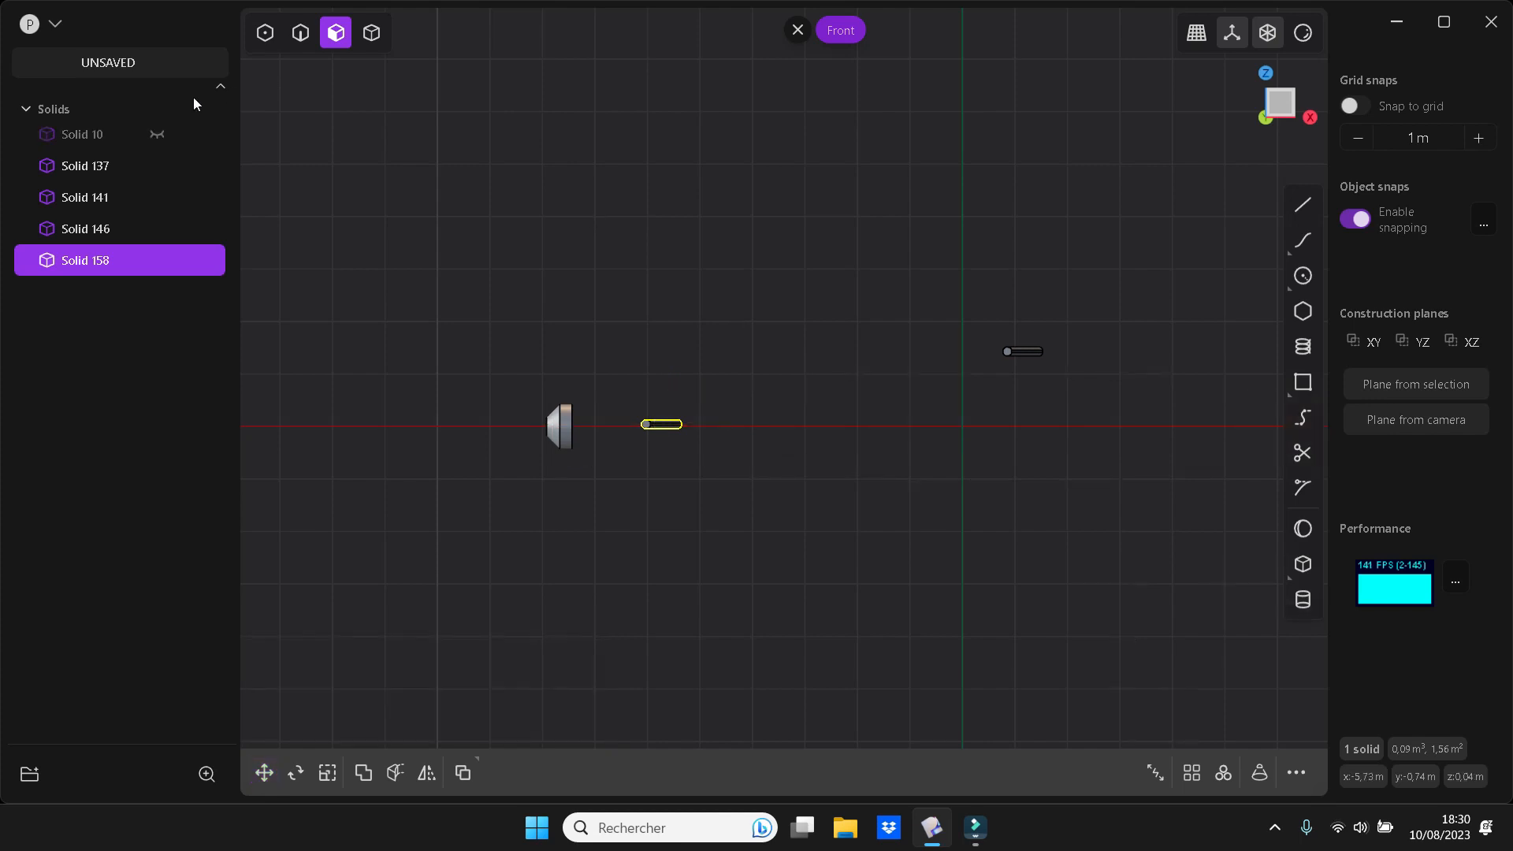
click(151, 135)
Scale the tail fin by about 1.39 in X and stretch it slightly in Y
middle_drag(531, 556, 615, 612)
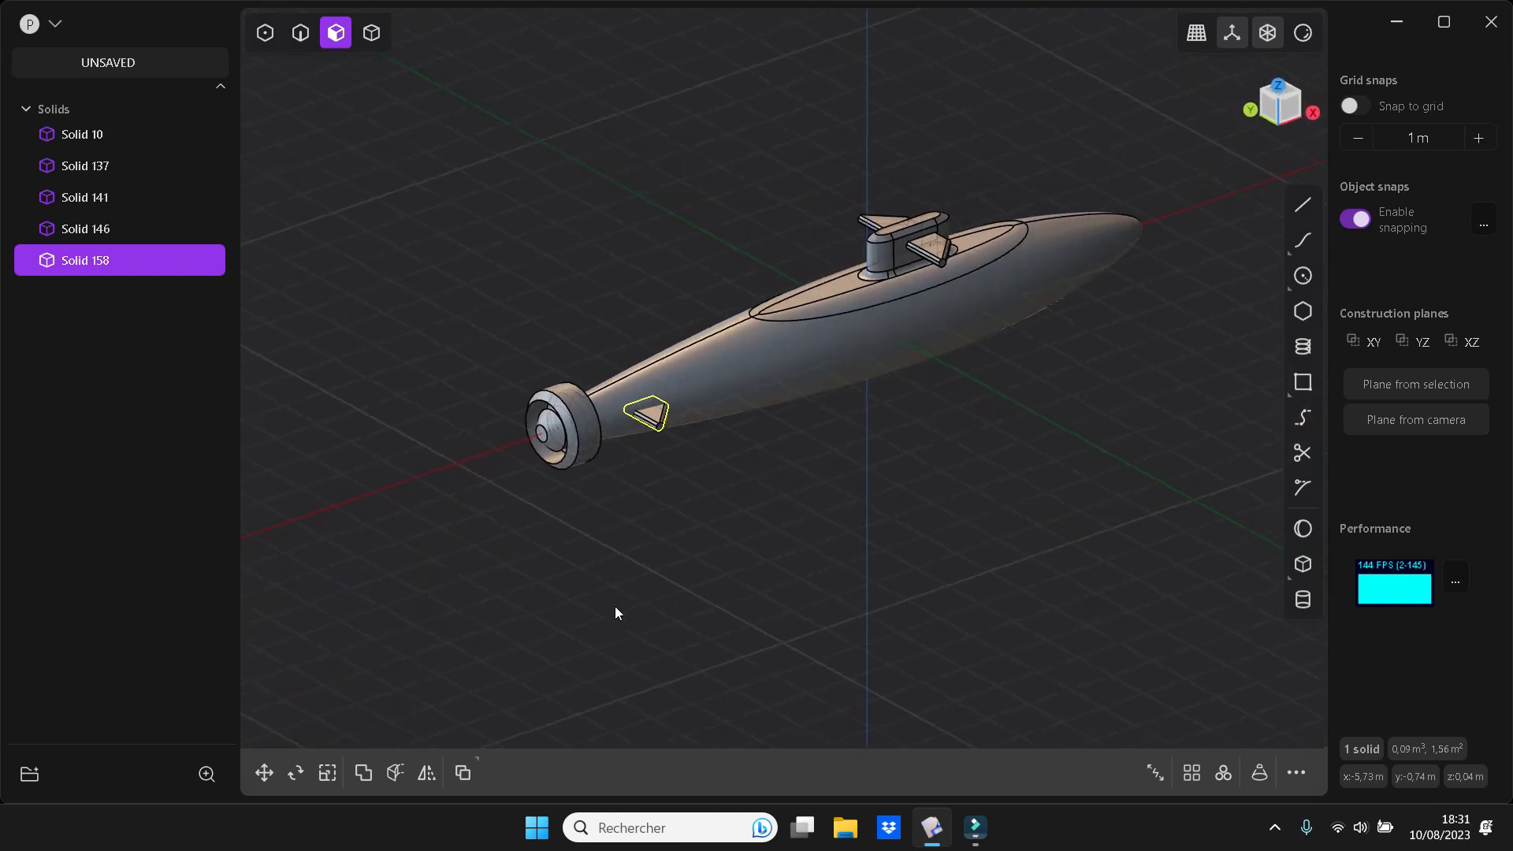
key(s)
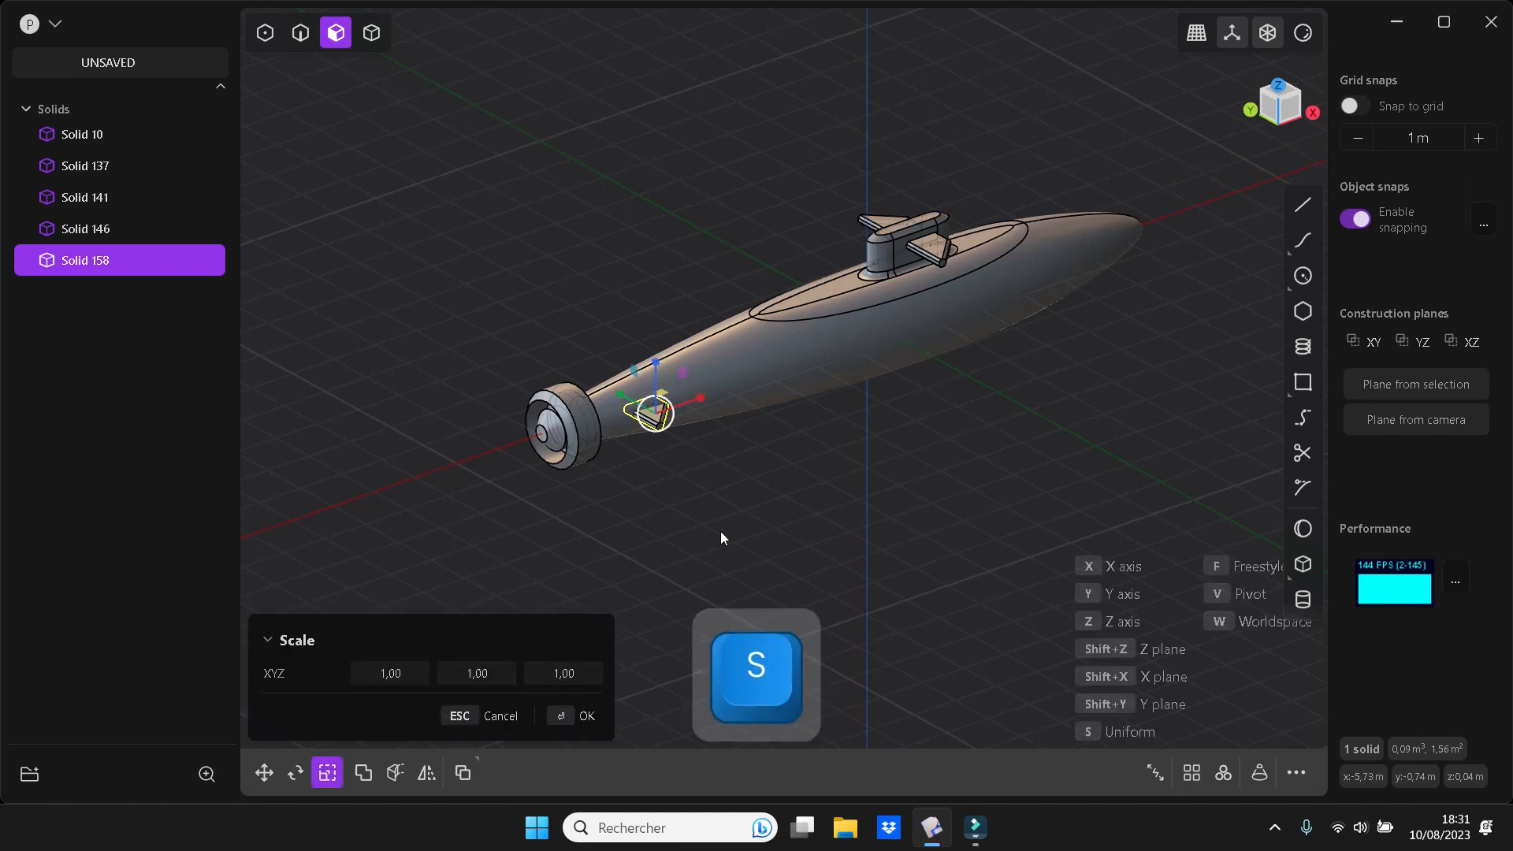
drag(699, 391, 720, 387)
middle_drag(701, 506, 808, 608)
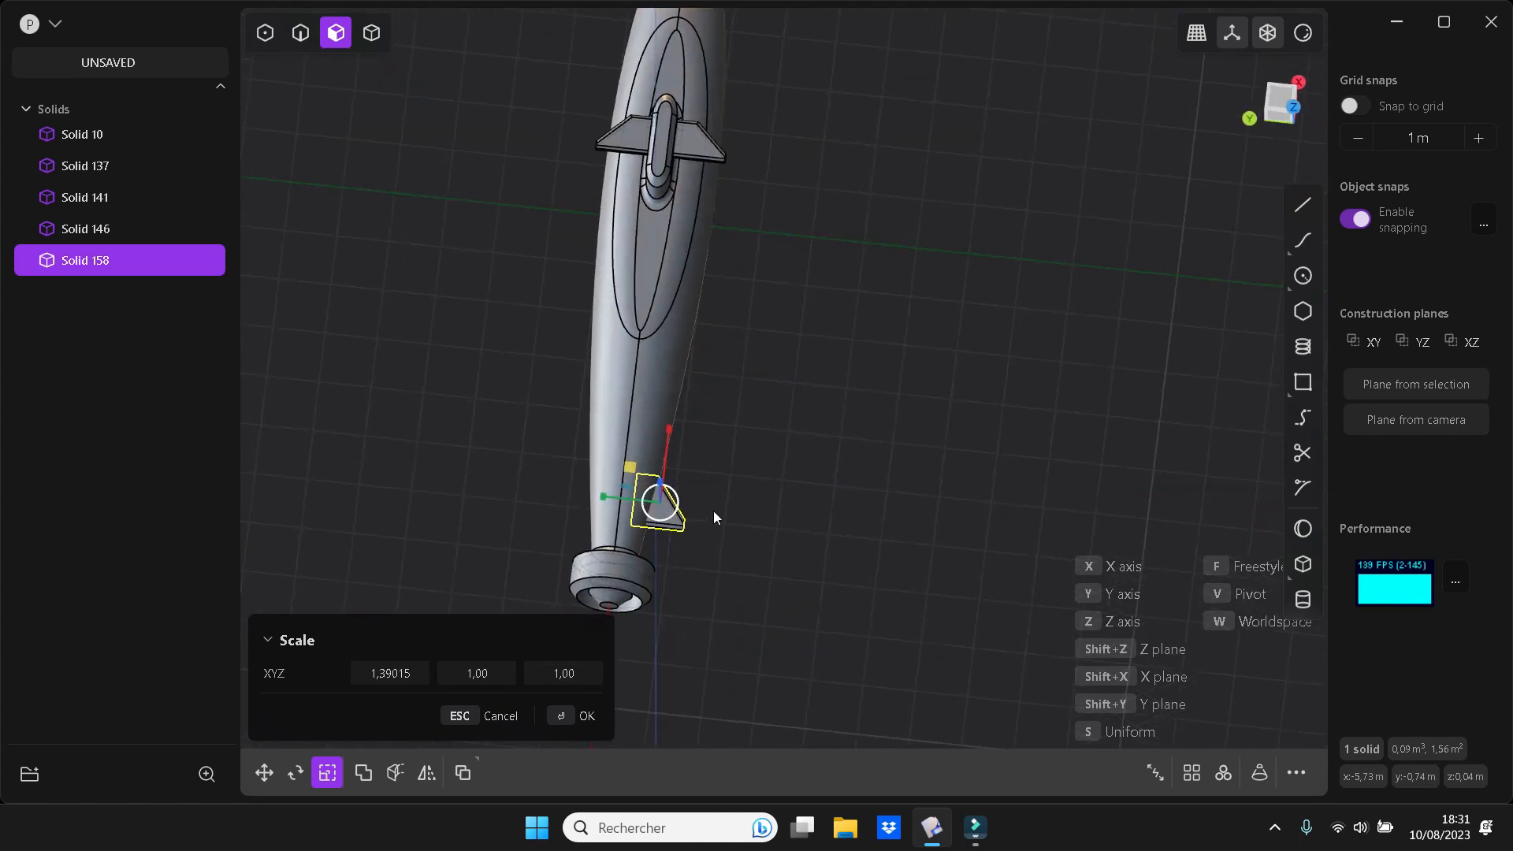
drag(603, 497, 593, 495)
key(Return)
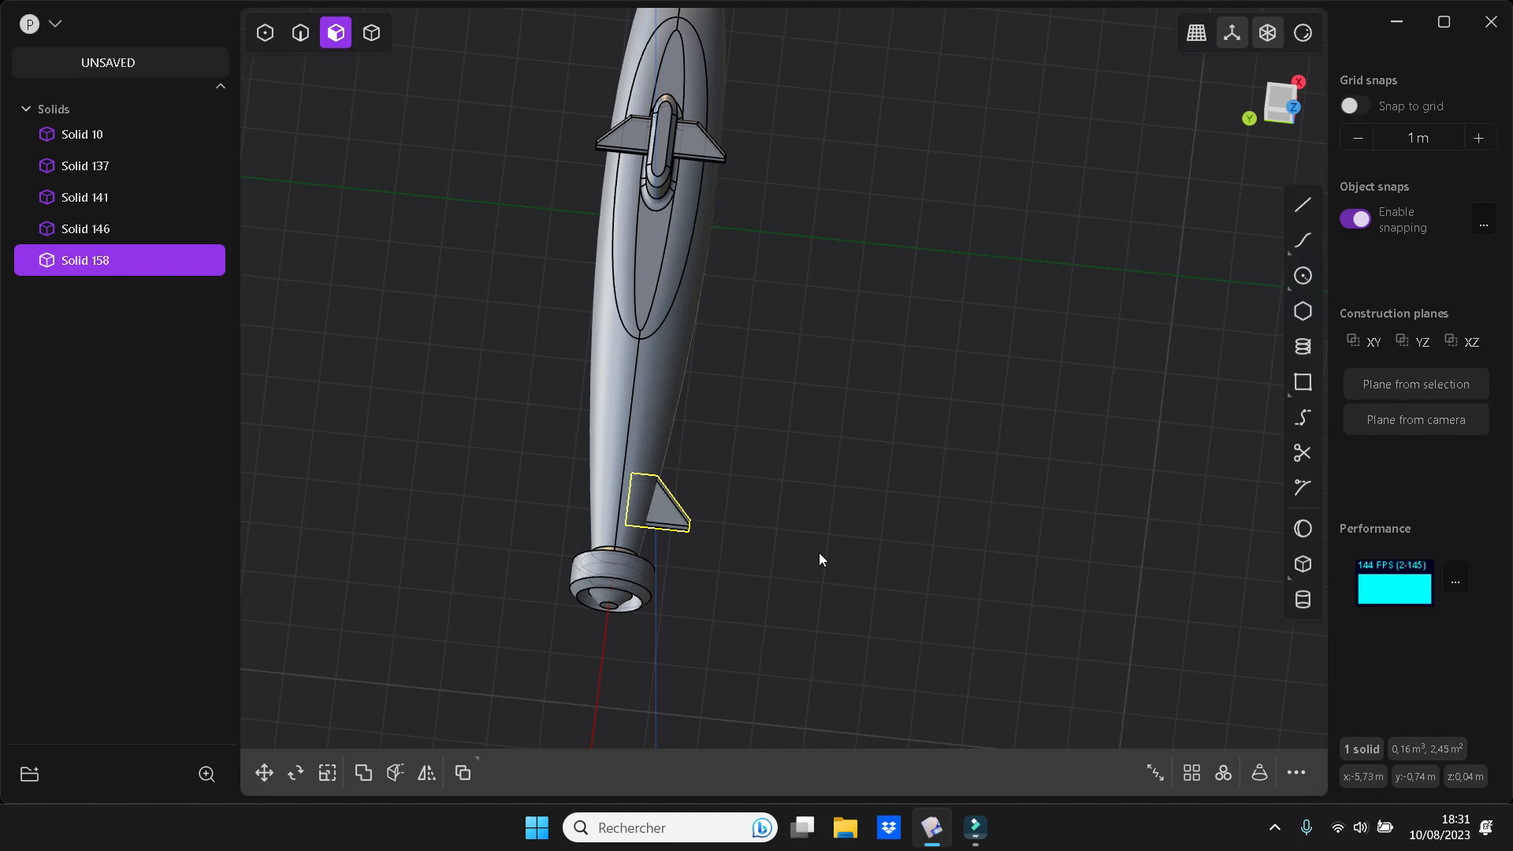
Create a 360-degree radial array of 4 tail fins centred on the hull's axis in the left view
key(ctrl+KP_3)
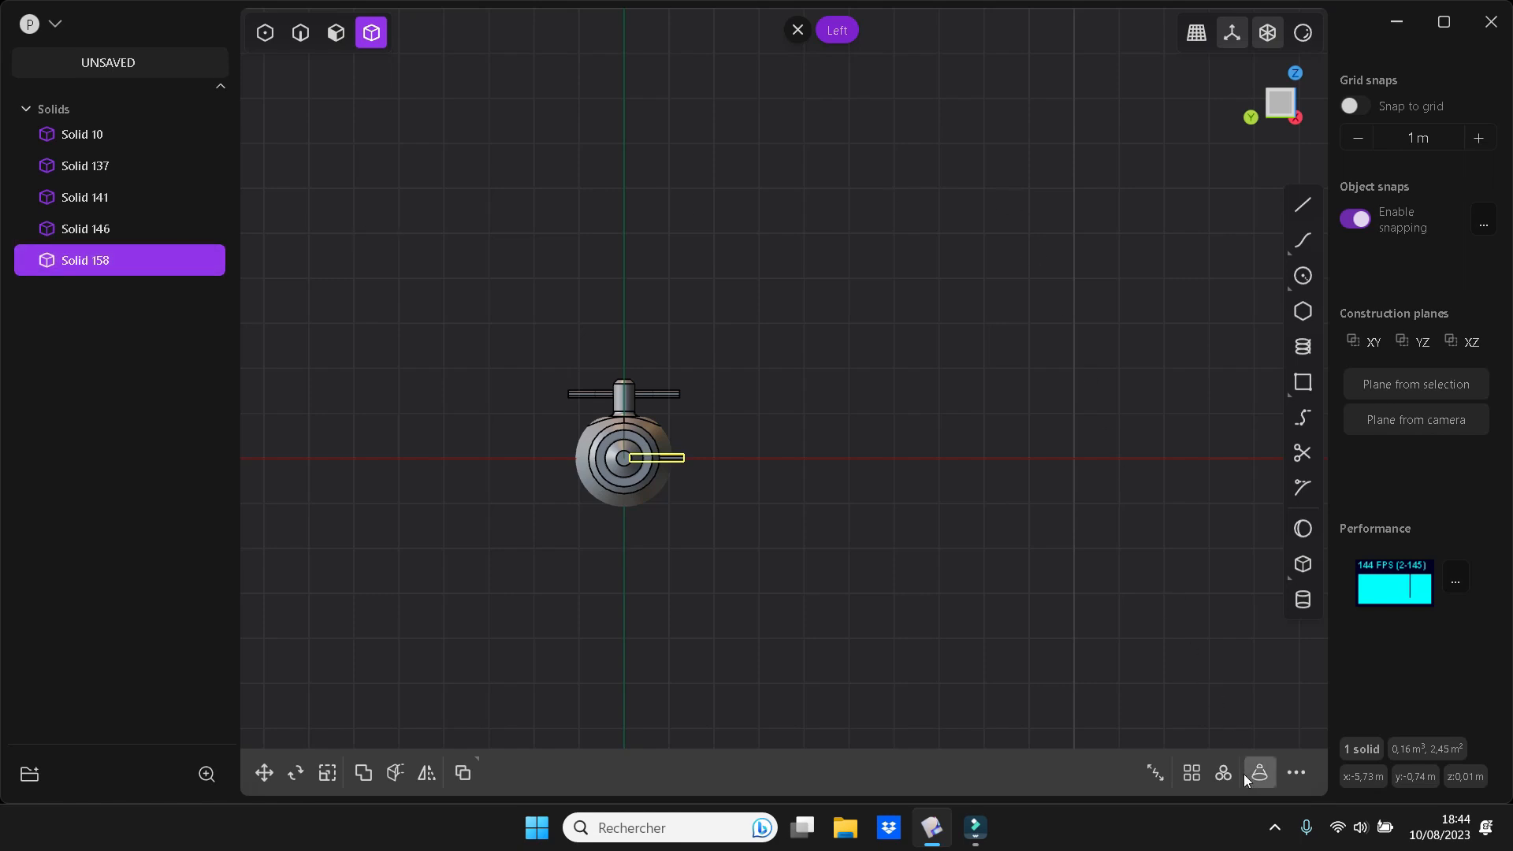
click(1223, 772)
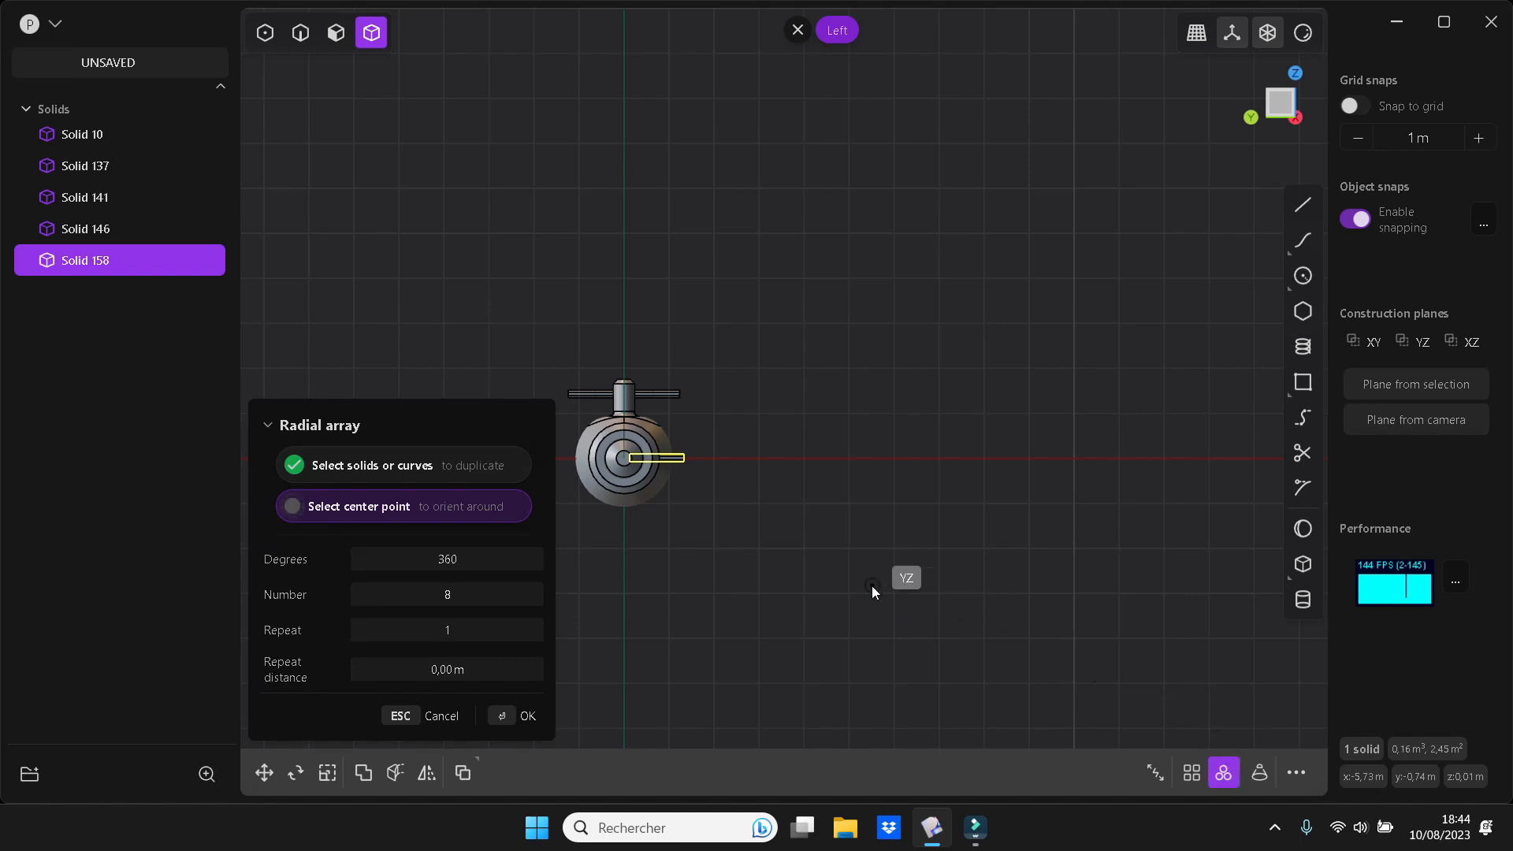
click(624, 458)
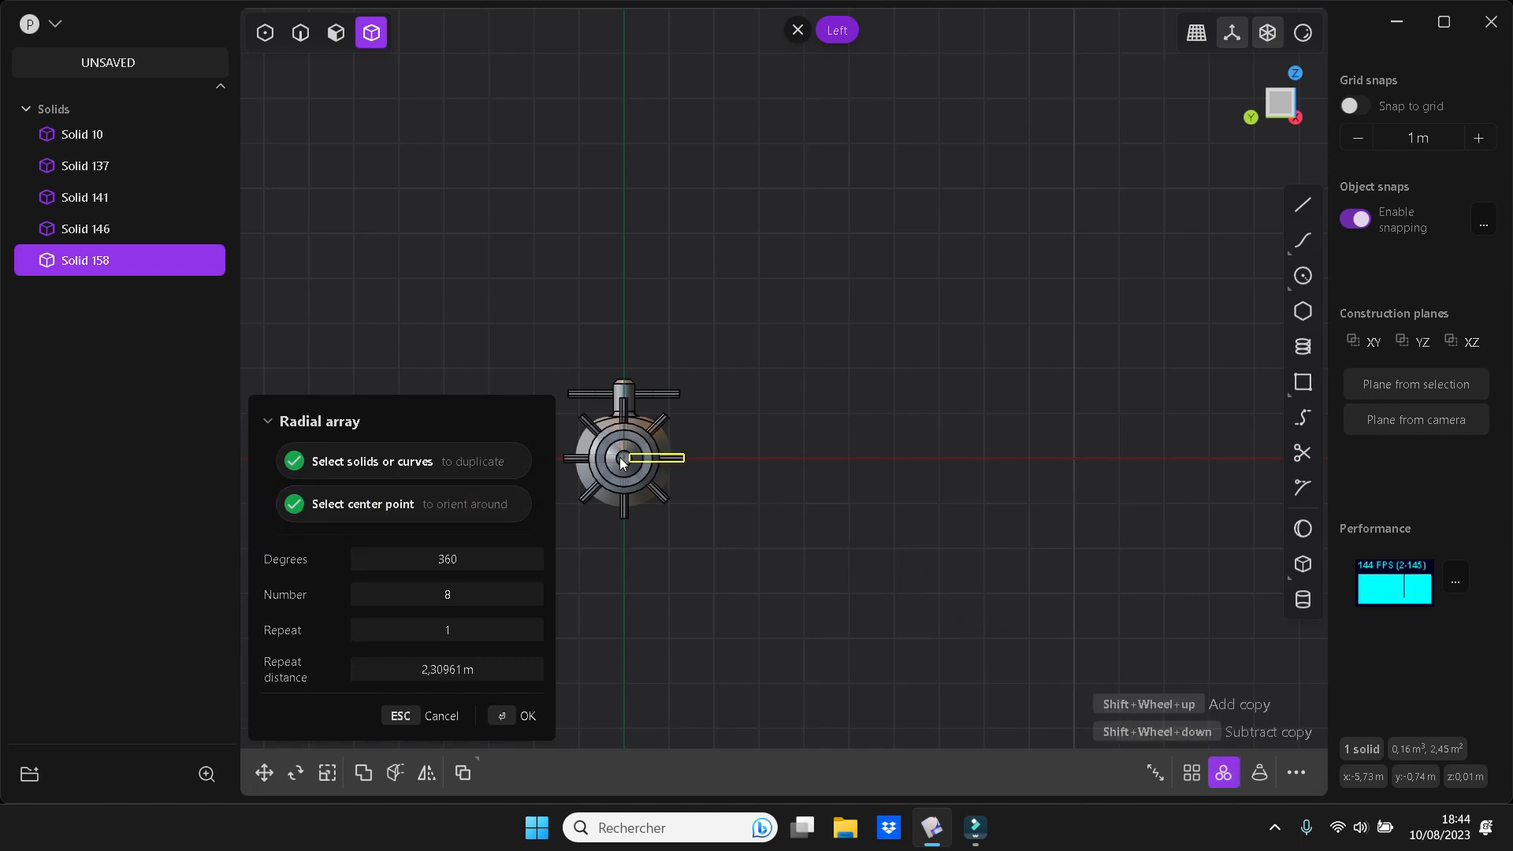
click(488, 595)
text(4)
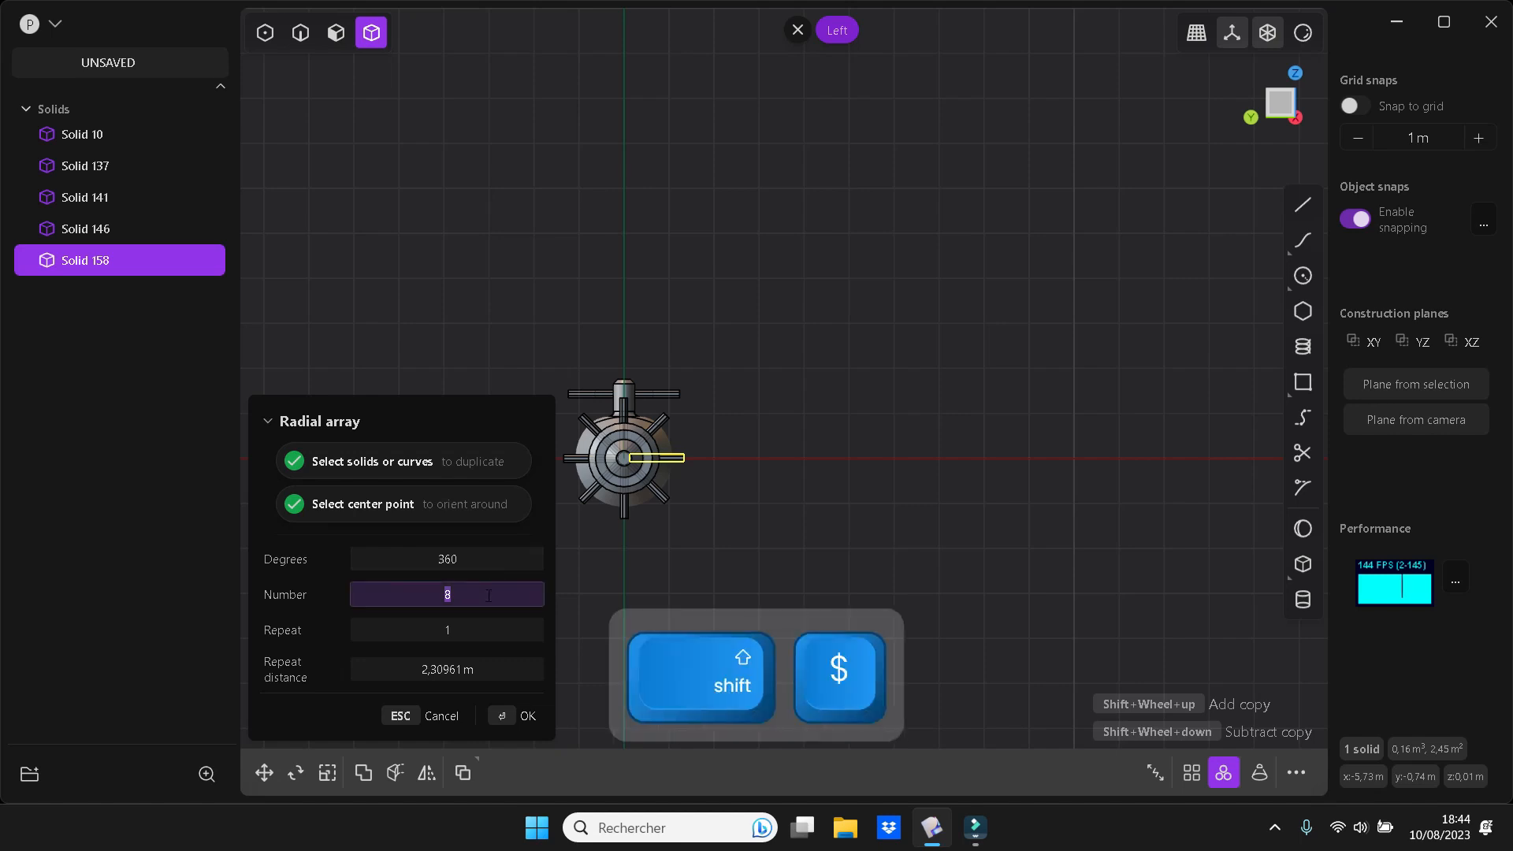
click(501, 629)
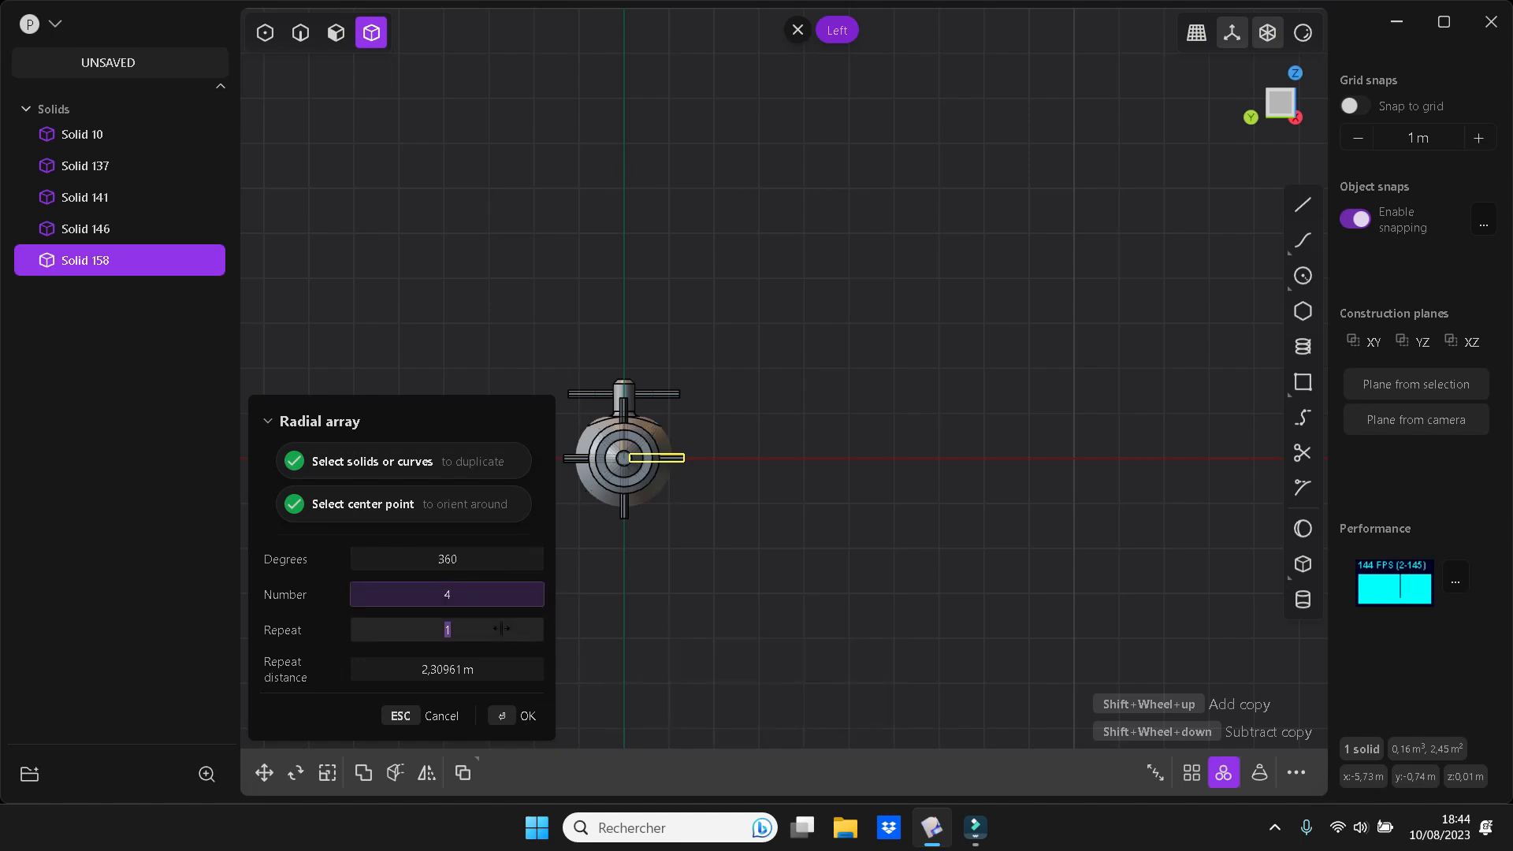
key(Return)
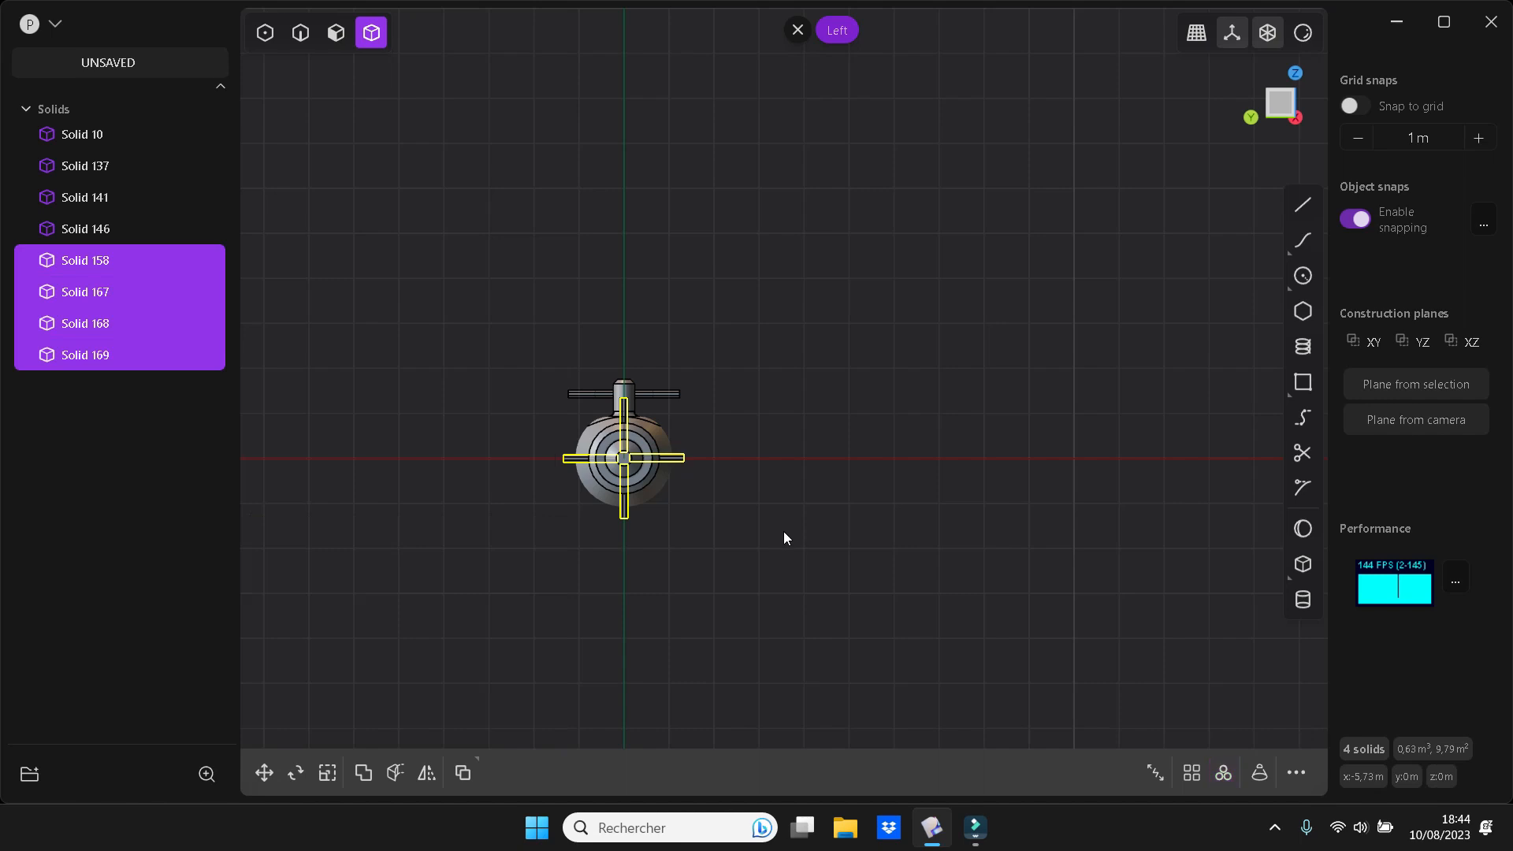
With object snapping off, create a cylindrical mast on the tower's top face as a new body, radius about 0.067 m and height about 1.06 m
middle_drag(791, 534, 868, 621)
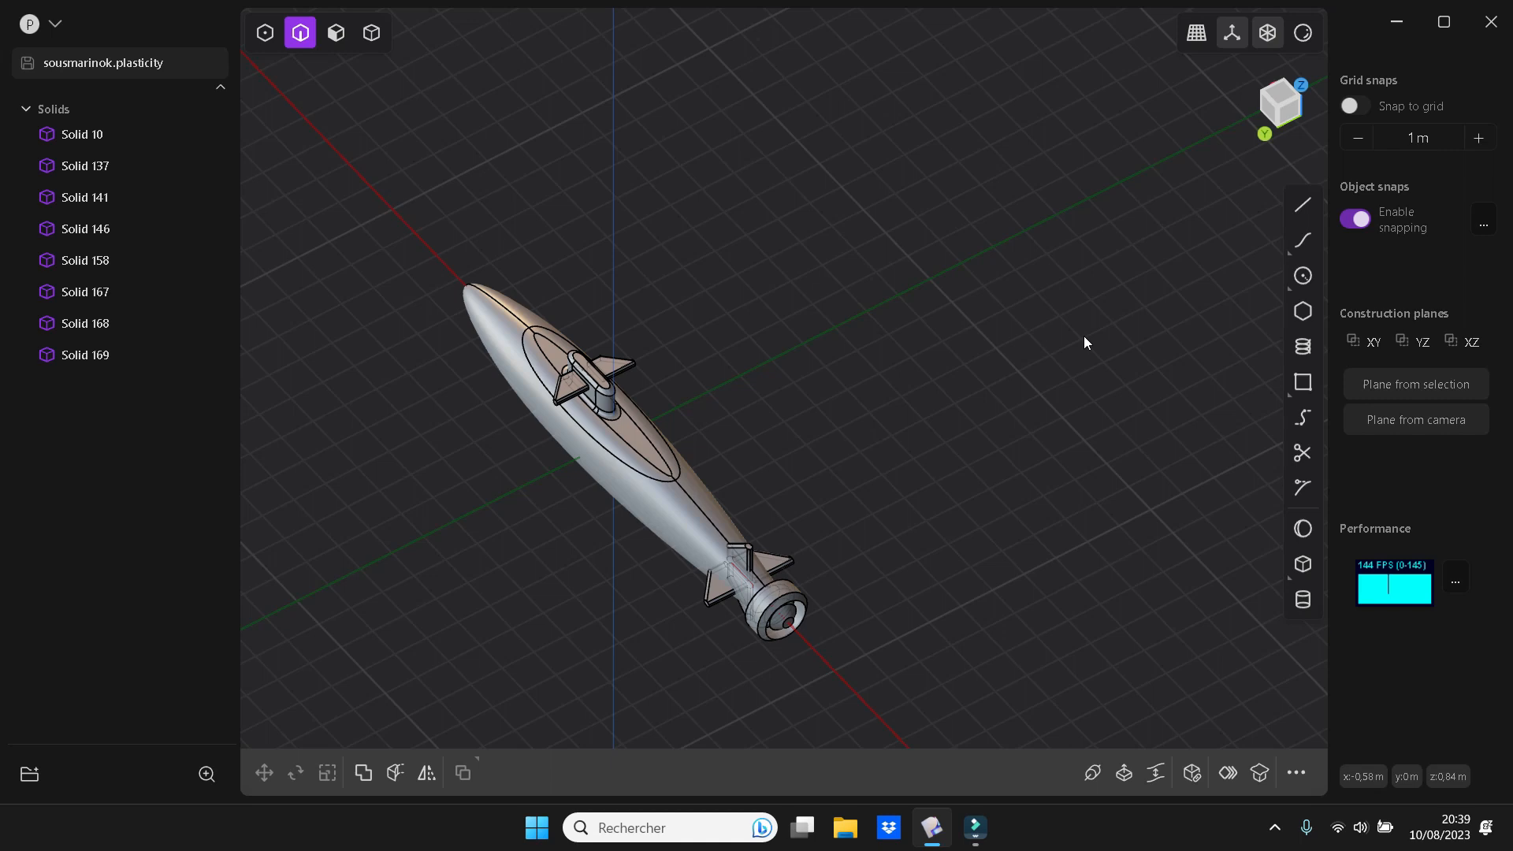
key(KP_7)
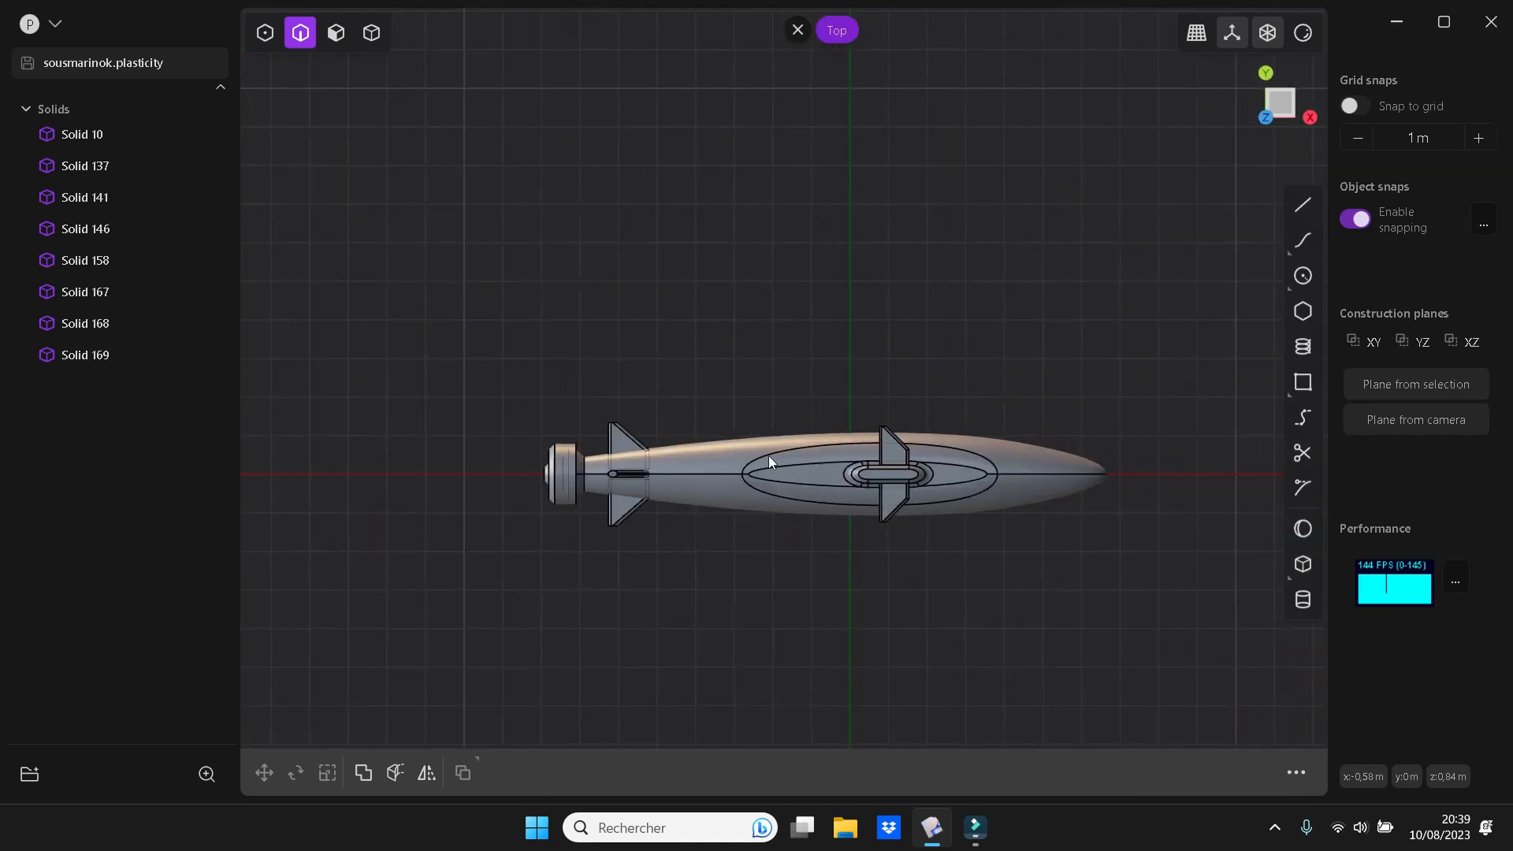
scroll(983, 505, up, 8)
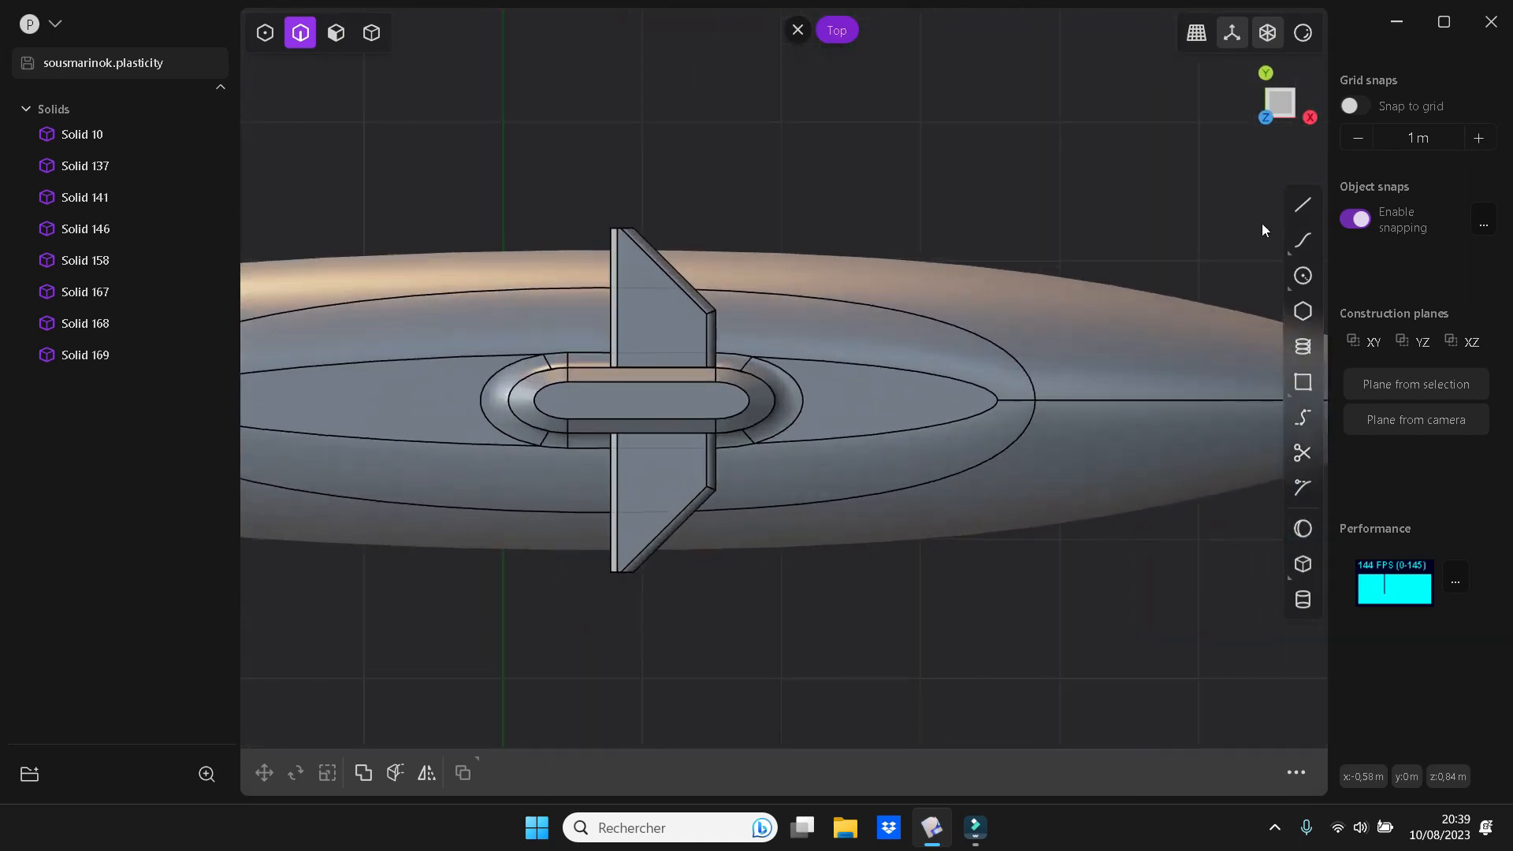
click(1301, 600)
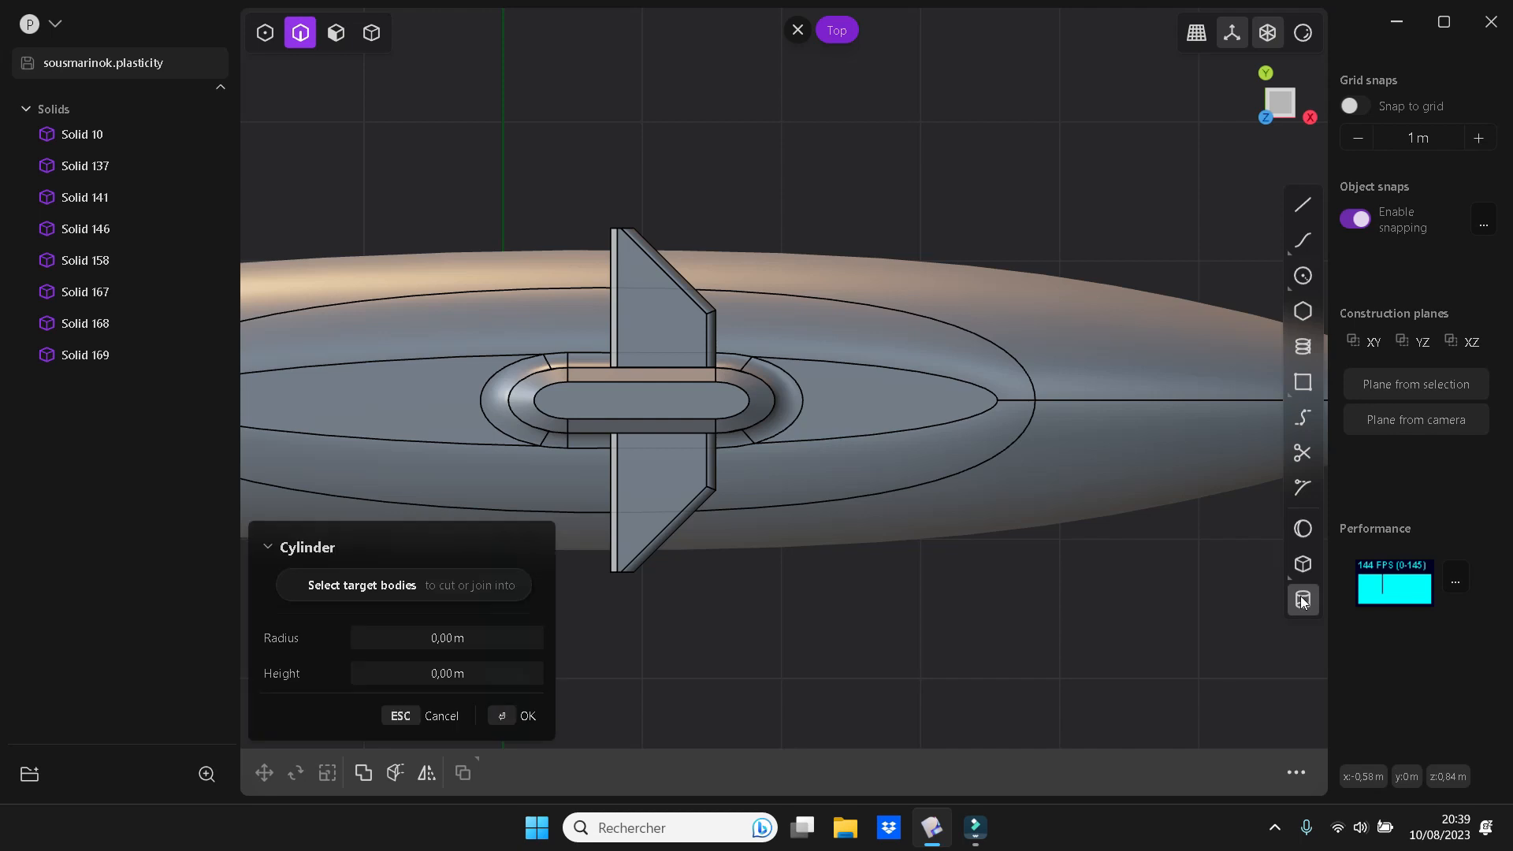
click(647, 400)
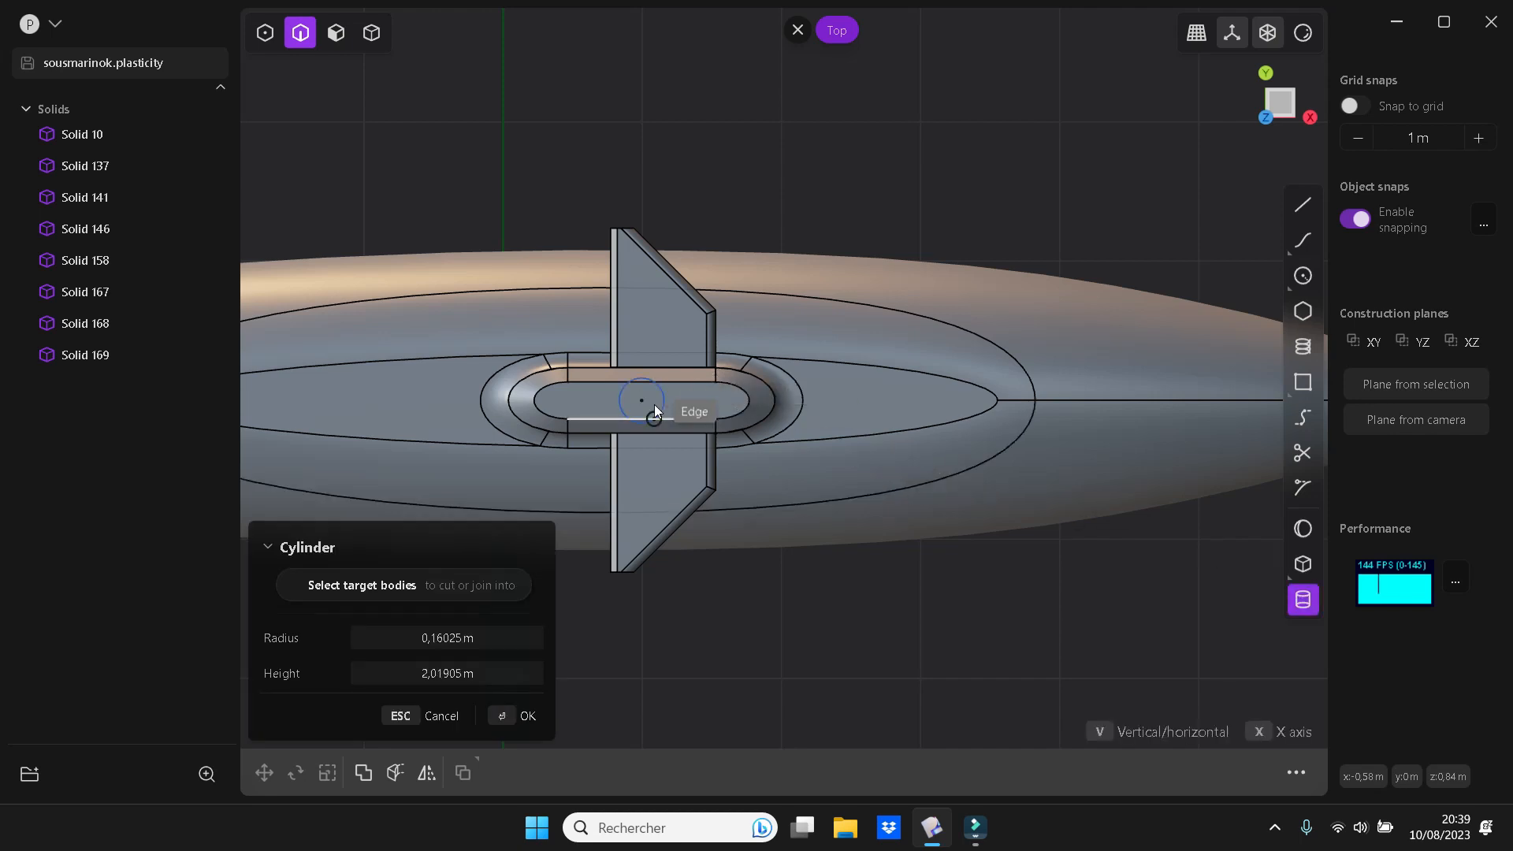
key(w)
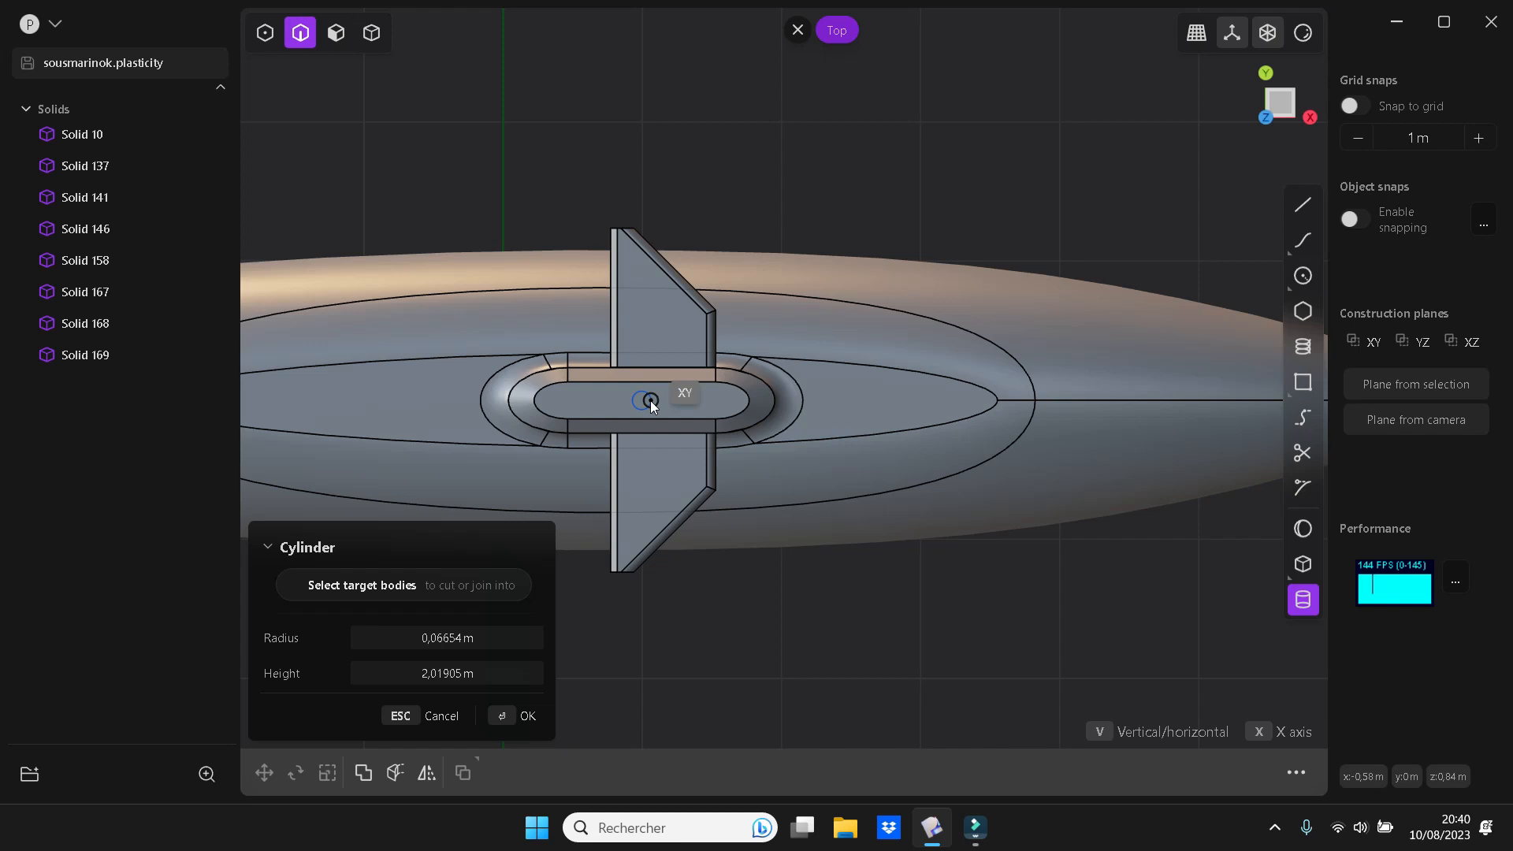
click(650, 400)
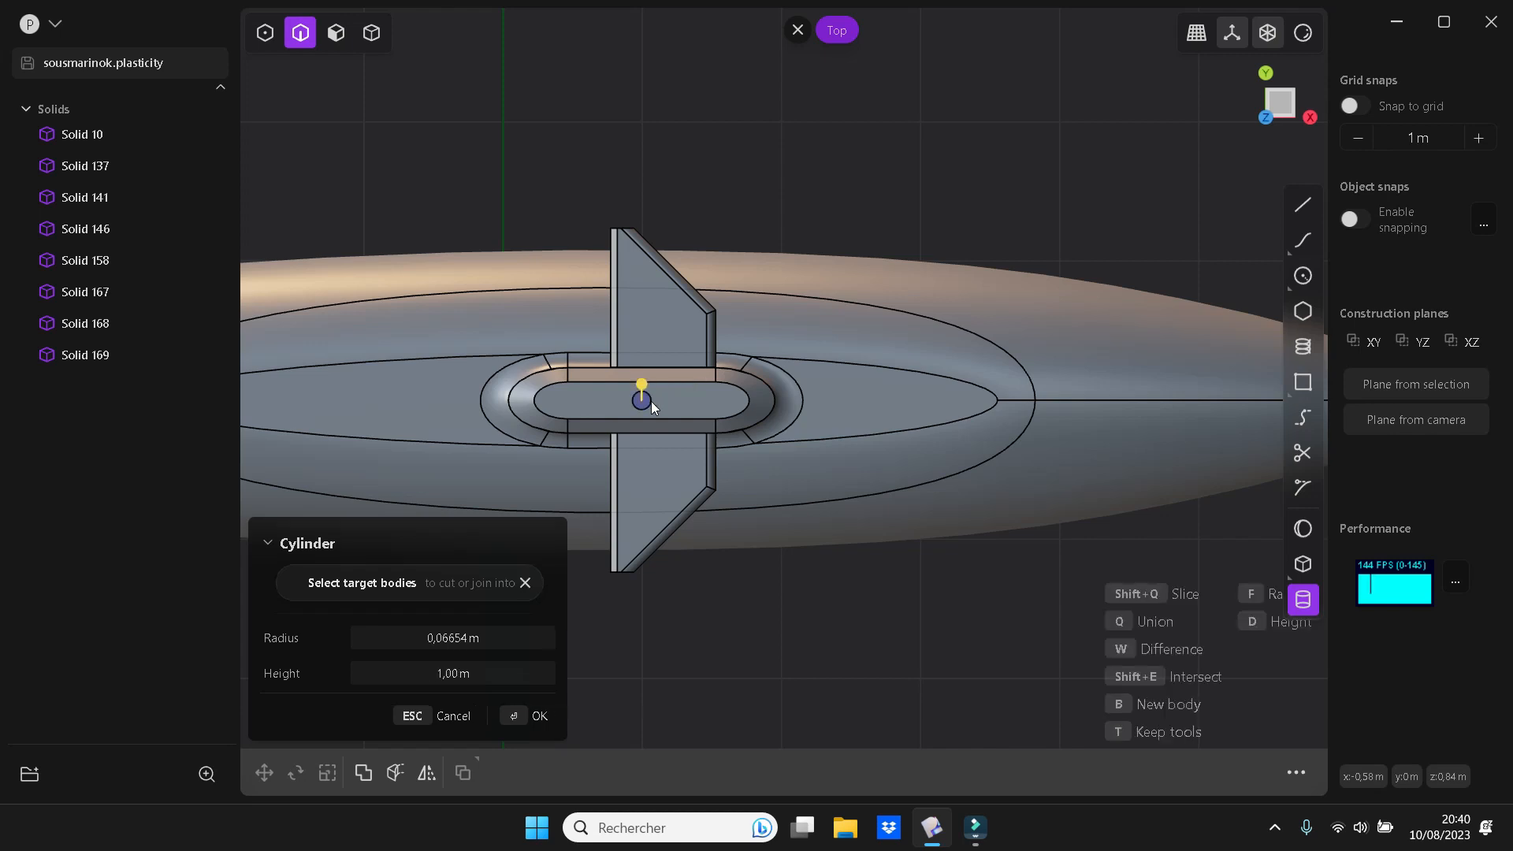
middle_drag(717, 427, 680, 248)
drag(640, 274, 641, 264)
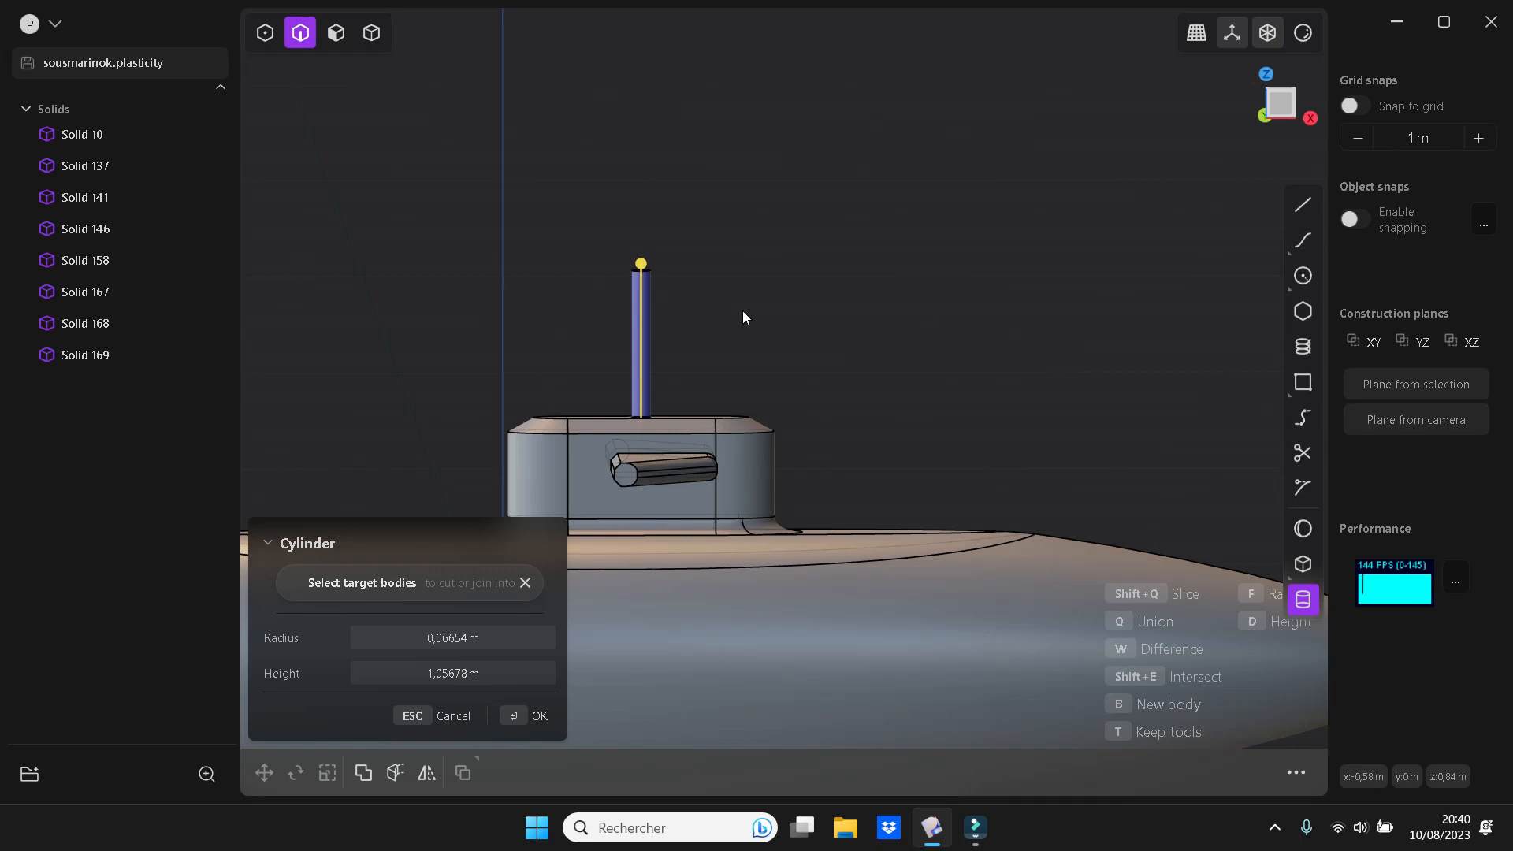
key(b)
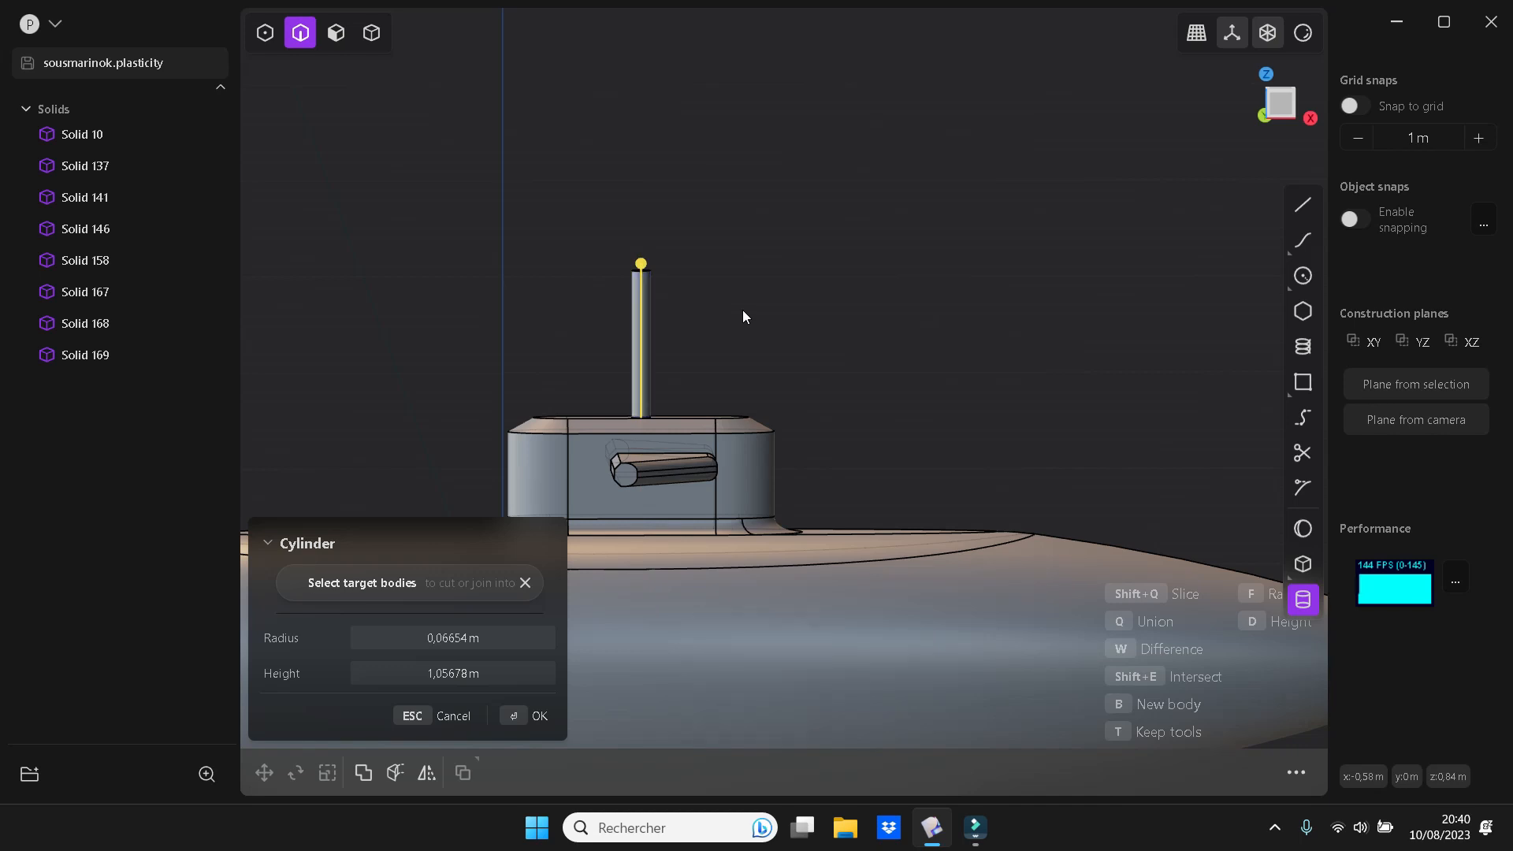
key(Return)
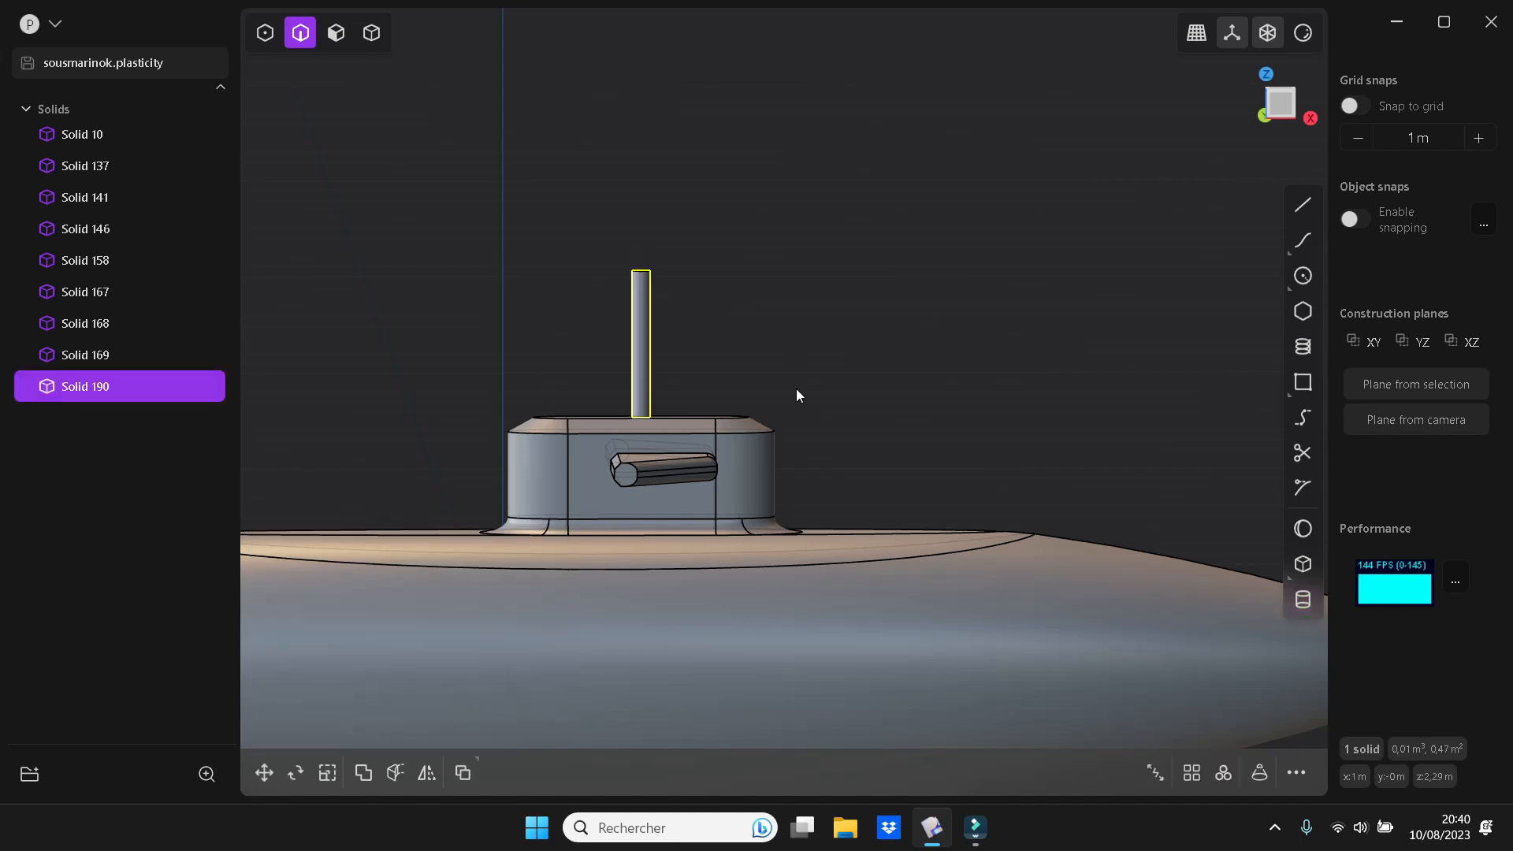
Duplicate the mast and move the copy about 0.36 m toward the nose and 0.4 m down into the tower
key(shift+d)
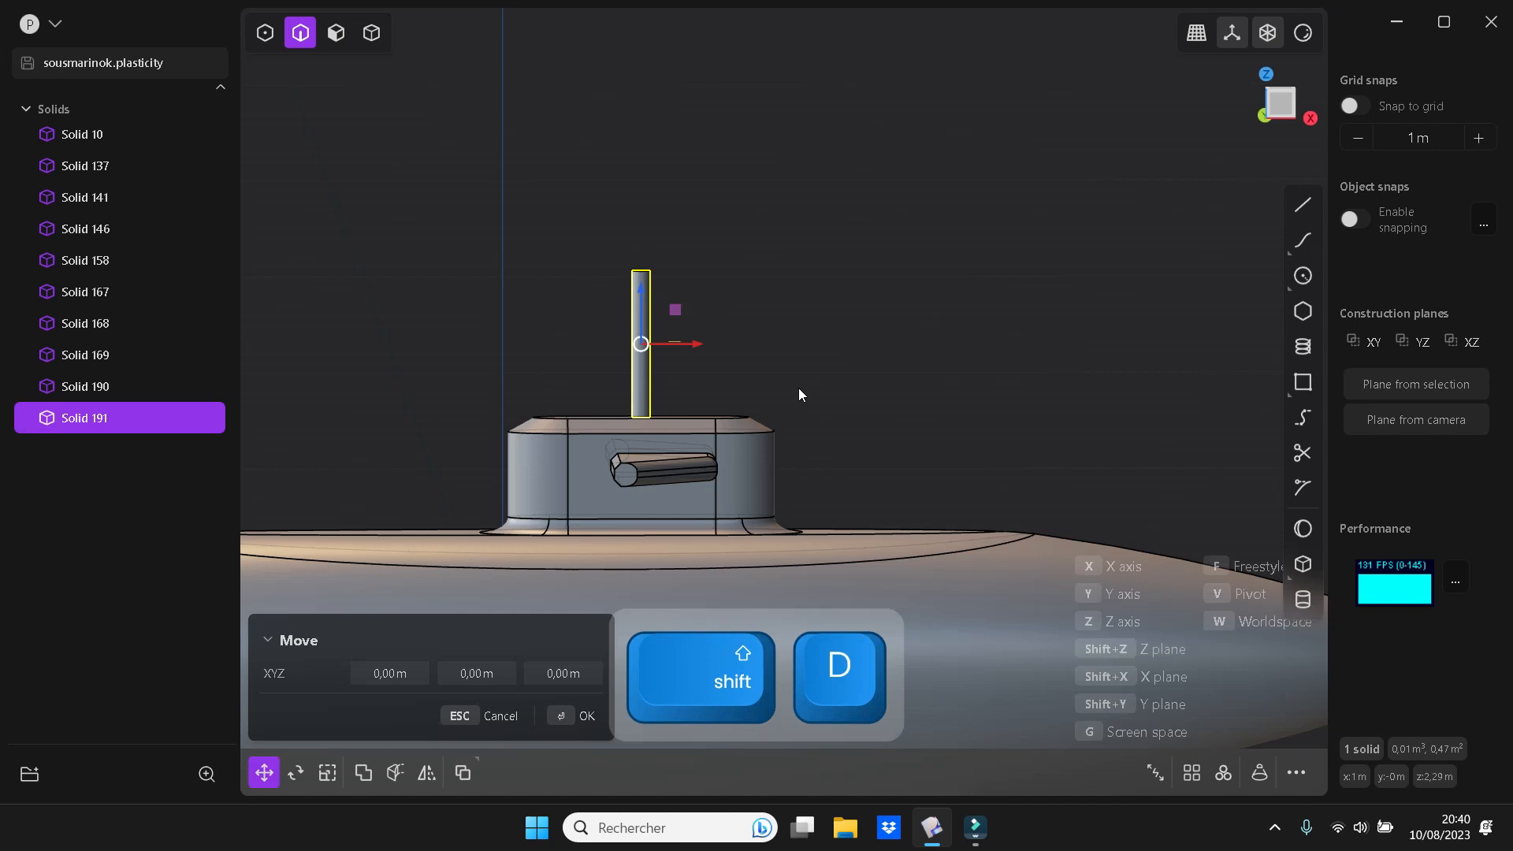
drag(688, 348, 746, 353)
drag(688, 291, 691, 349)
key(Return)
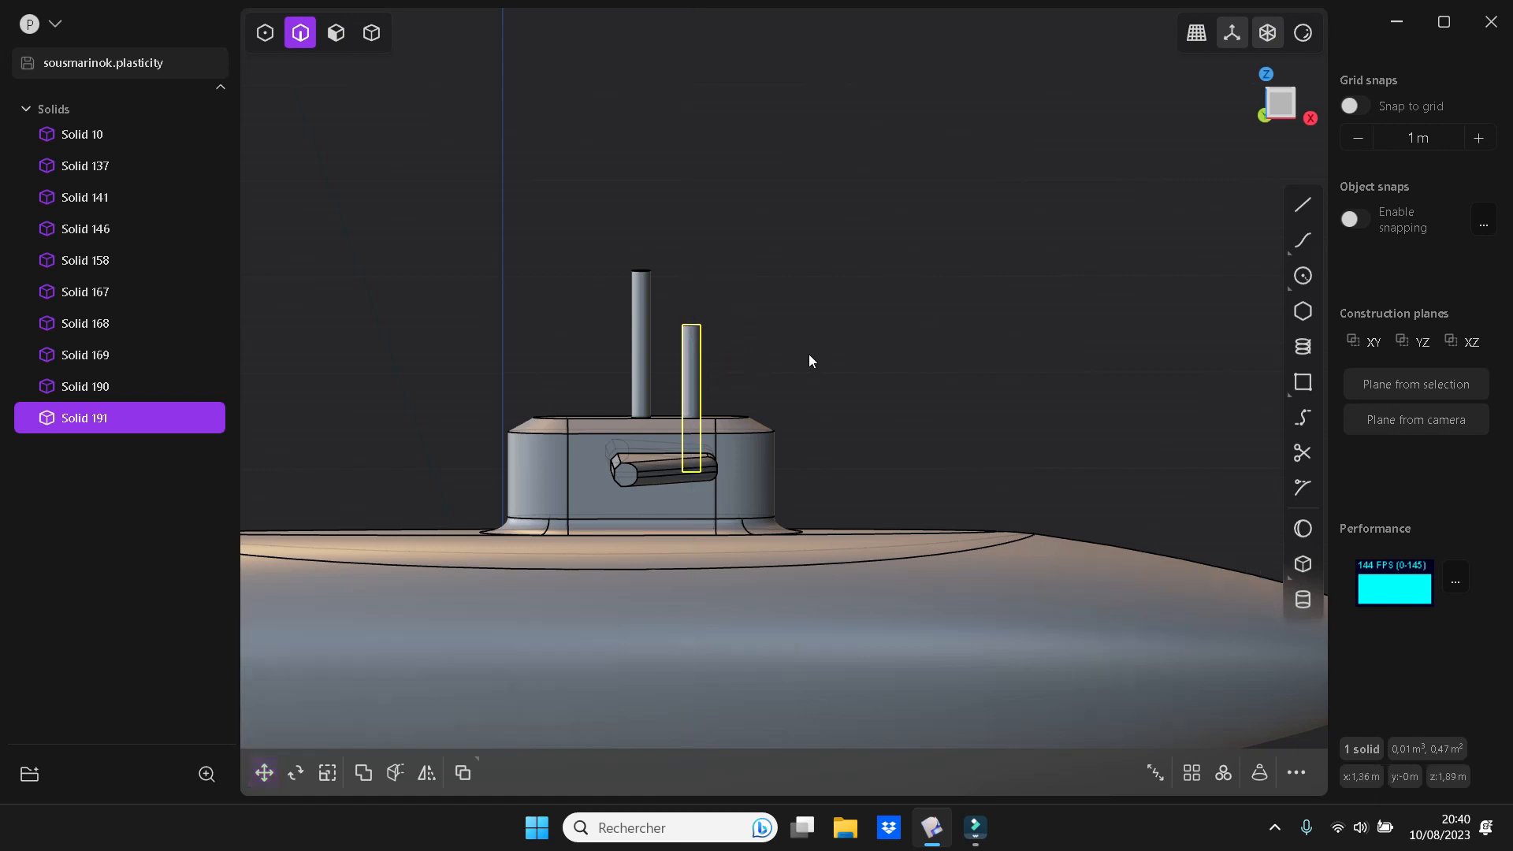
key(Escape)
middle_drag(794, 331, 709, 305)
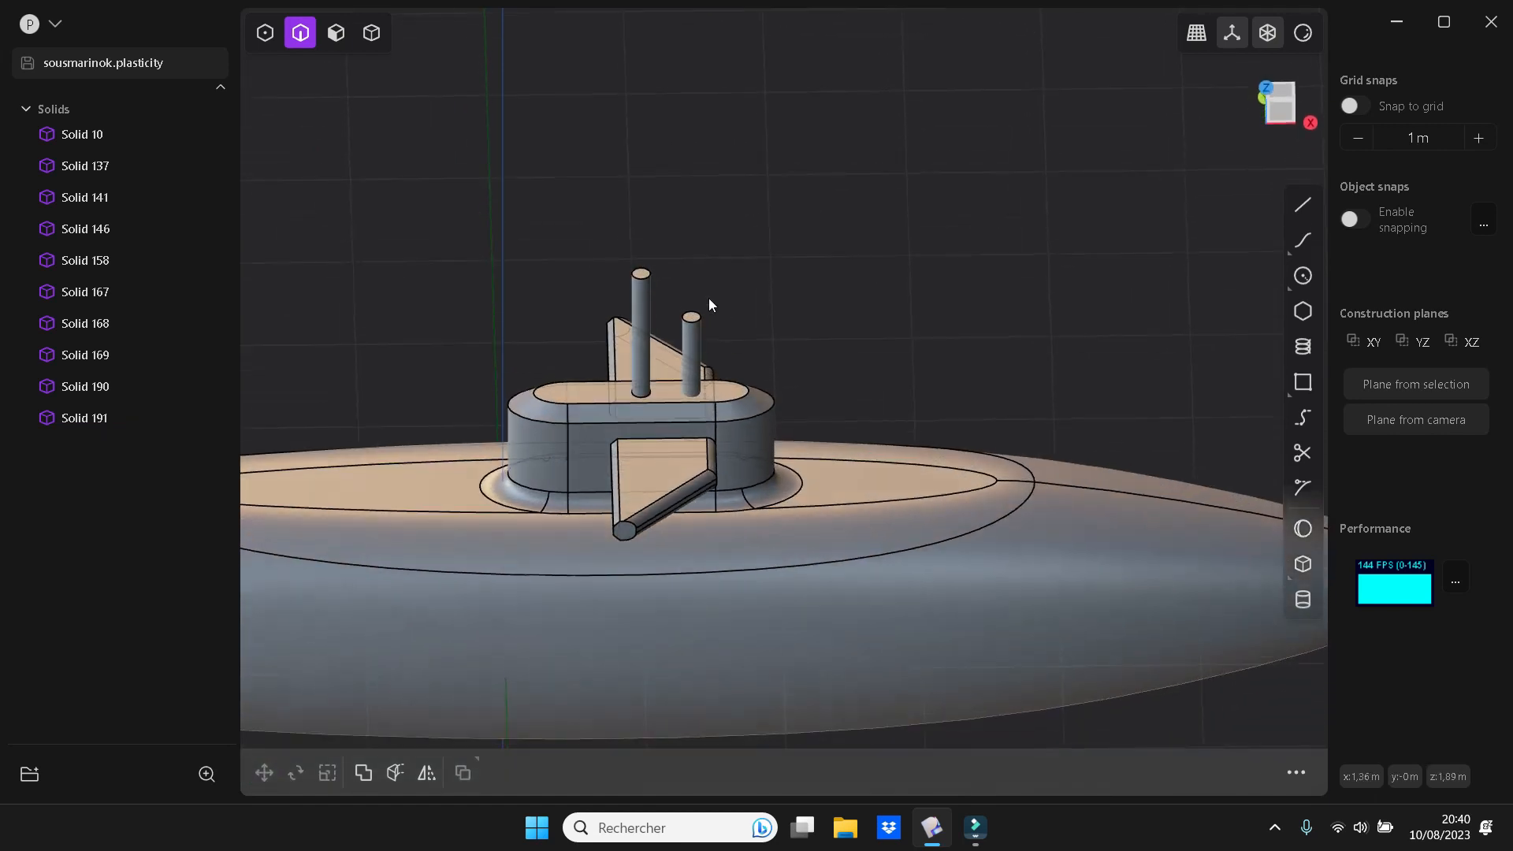
Select both masts and scale them down in Y only to give them narrower, oval cross-sections
click(98, 393)
shift+click(86, 422)
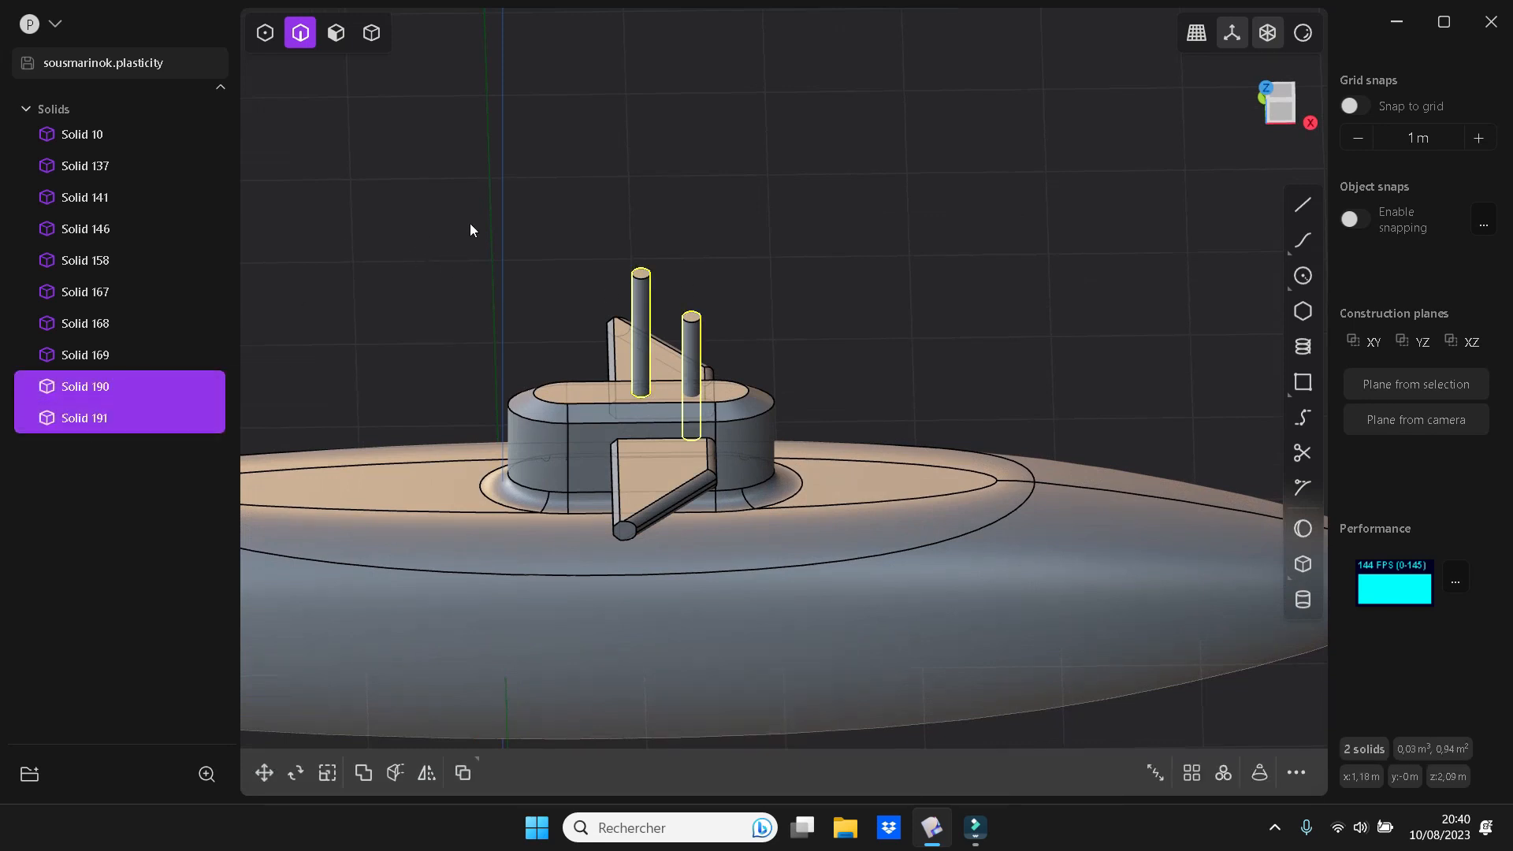
key(s)
middle_drag(832, 383, 1021, 361)
drag(783, 441, 806, 442)
right_click(1032, 350)
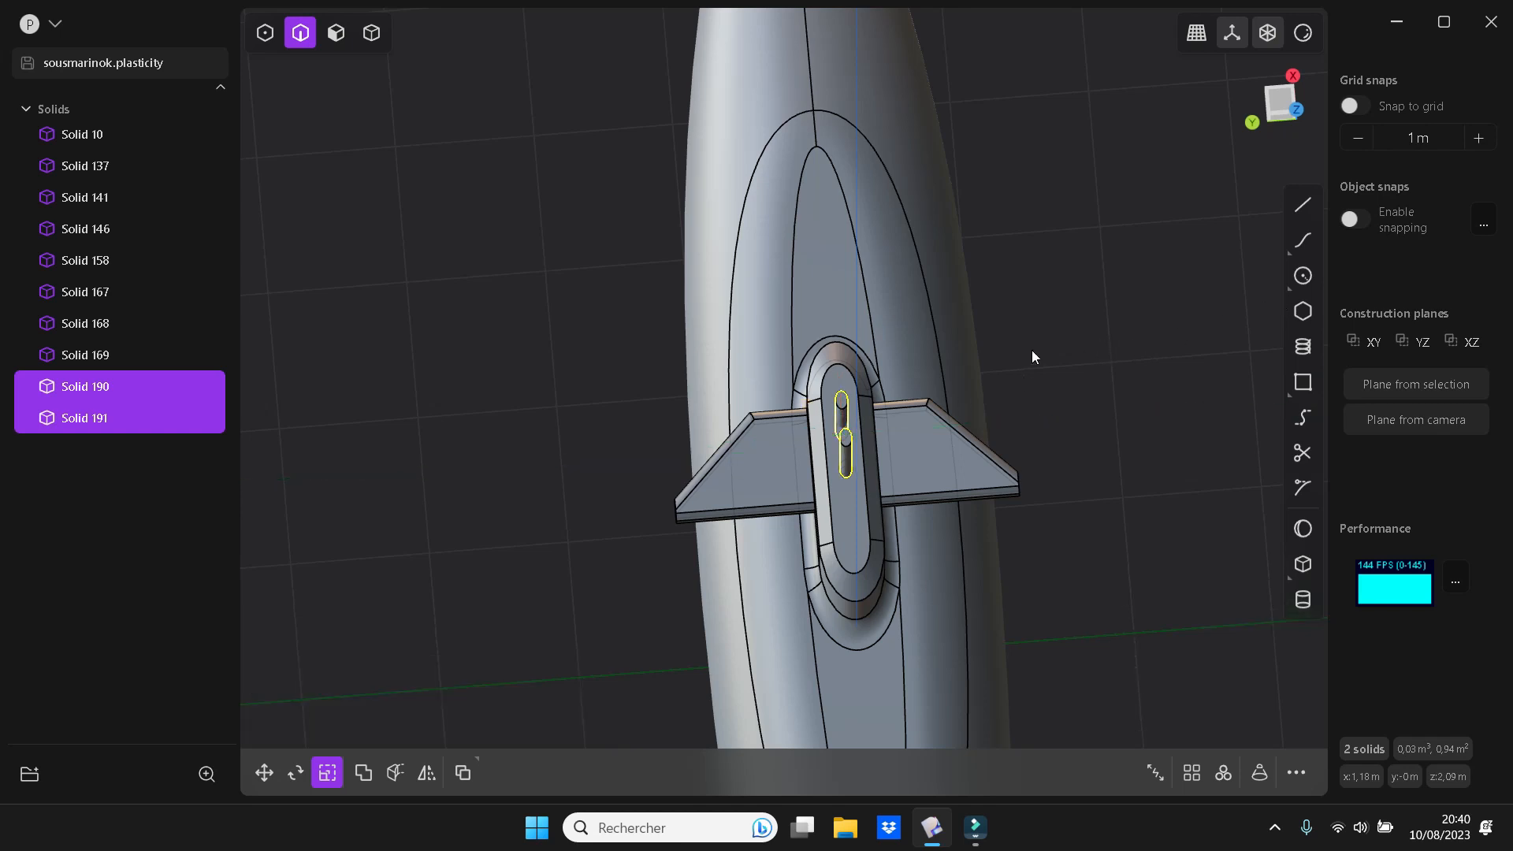
click(1033, 349)
Chamfer the top edge of the shorter mast using a Fillet distance of about -0.021 m
middle_drag(1047, 376, 906, 281)
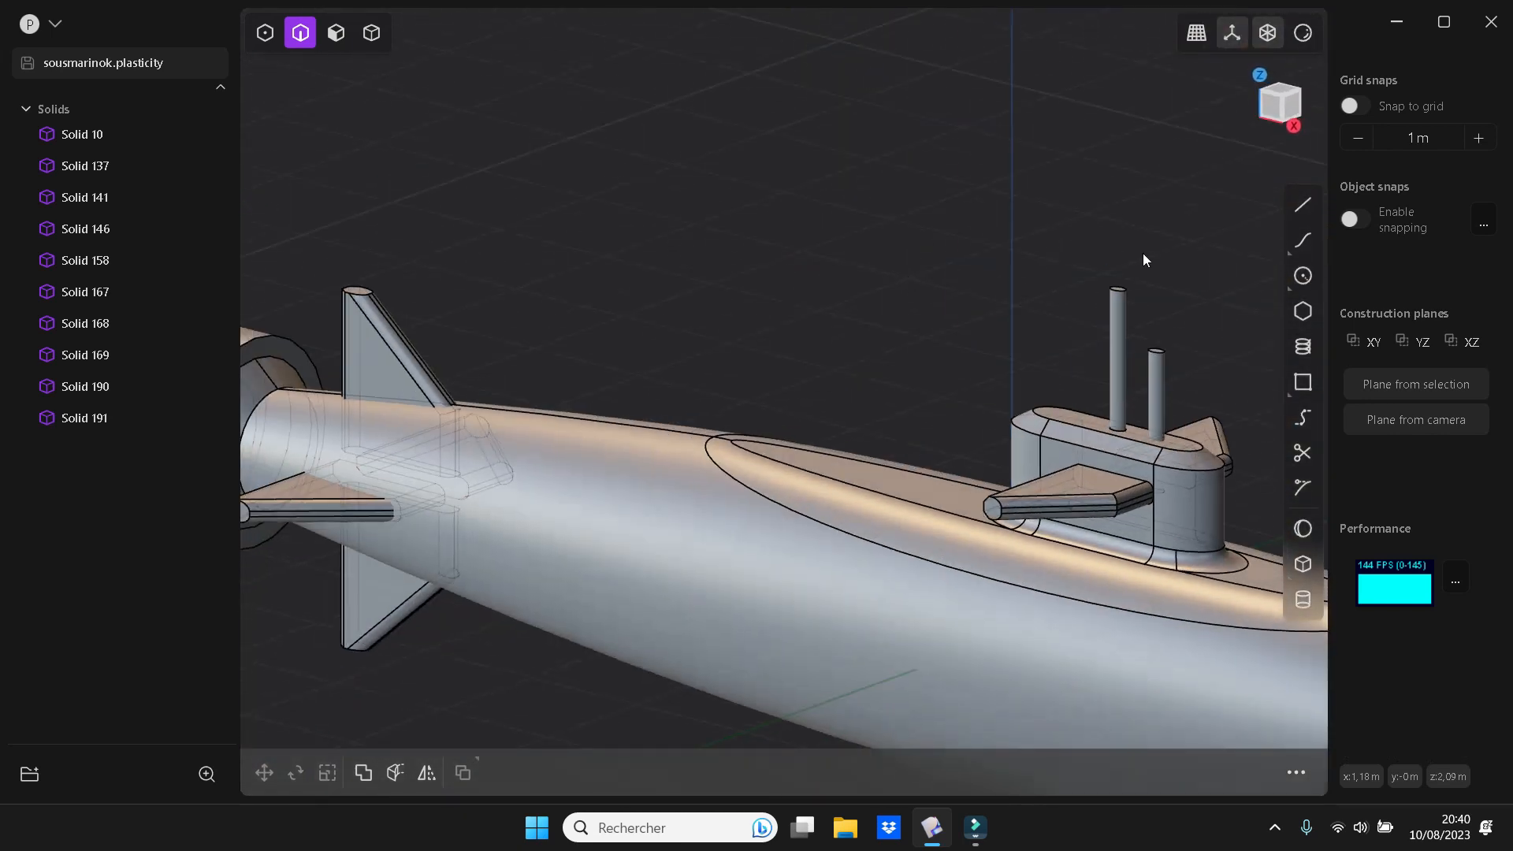
shift+middle_drag(1142, 253, 999, 173)
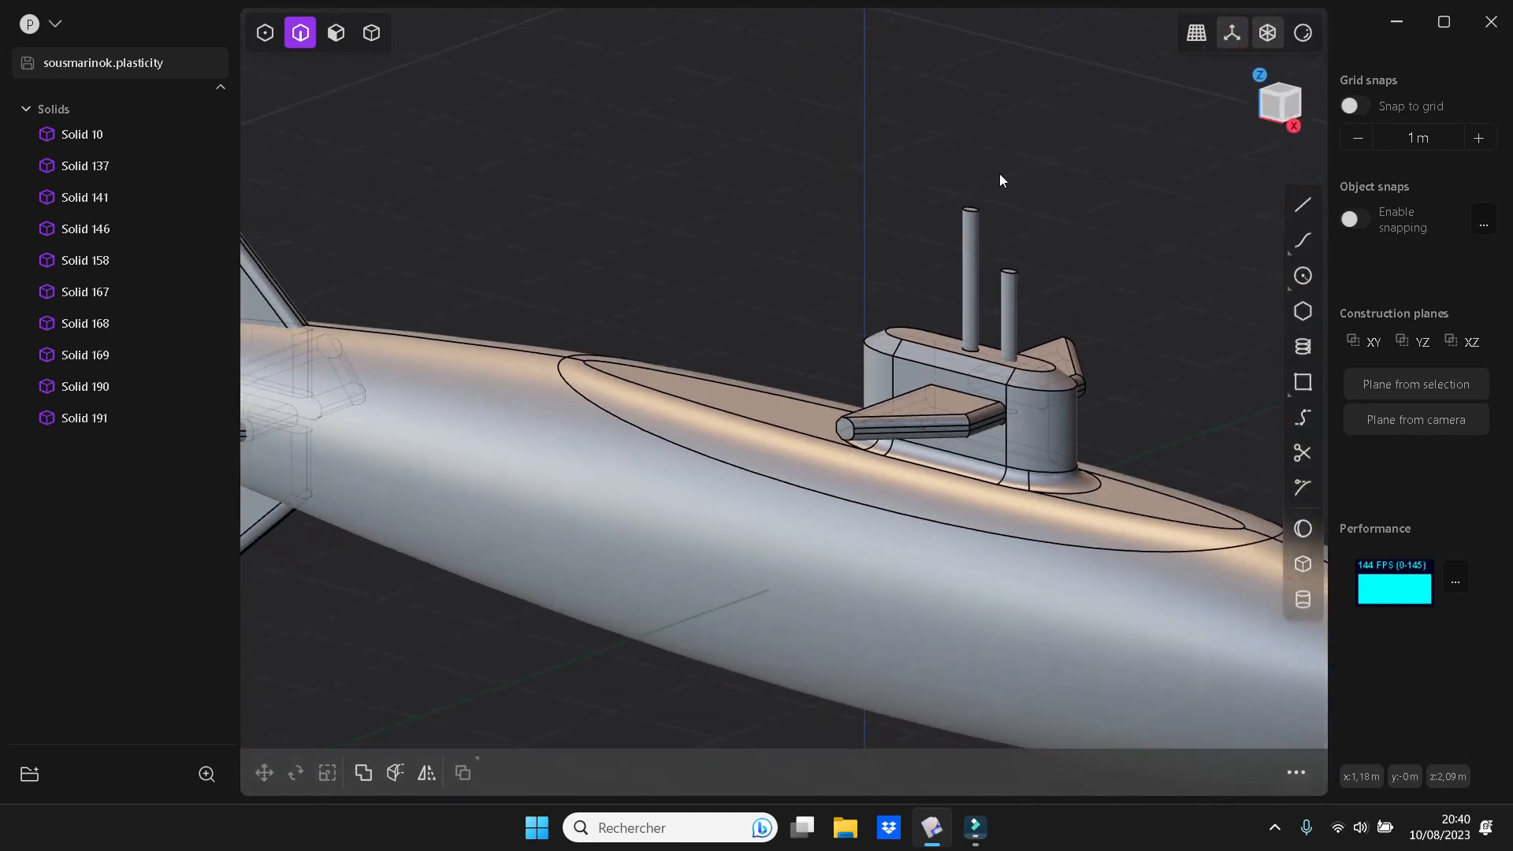
click(1015, 271)
key(f)
drag(1014, 278, 1014, 272)
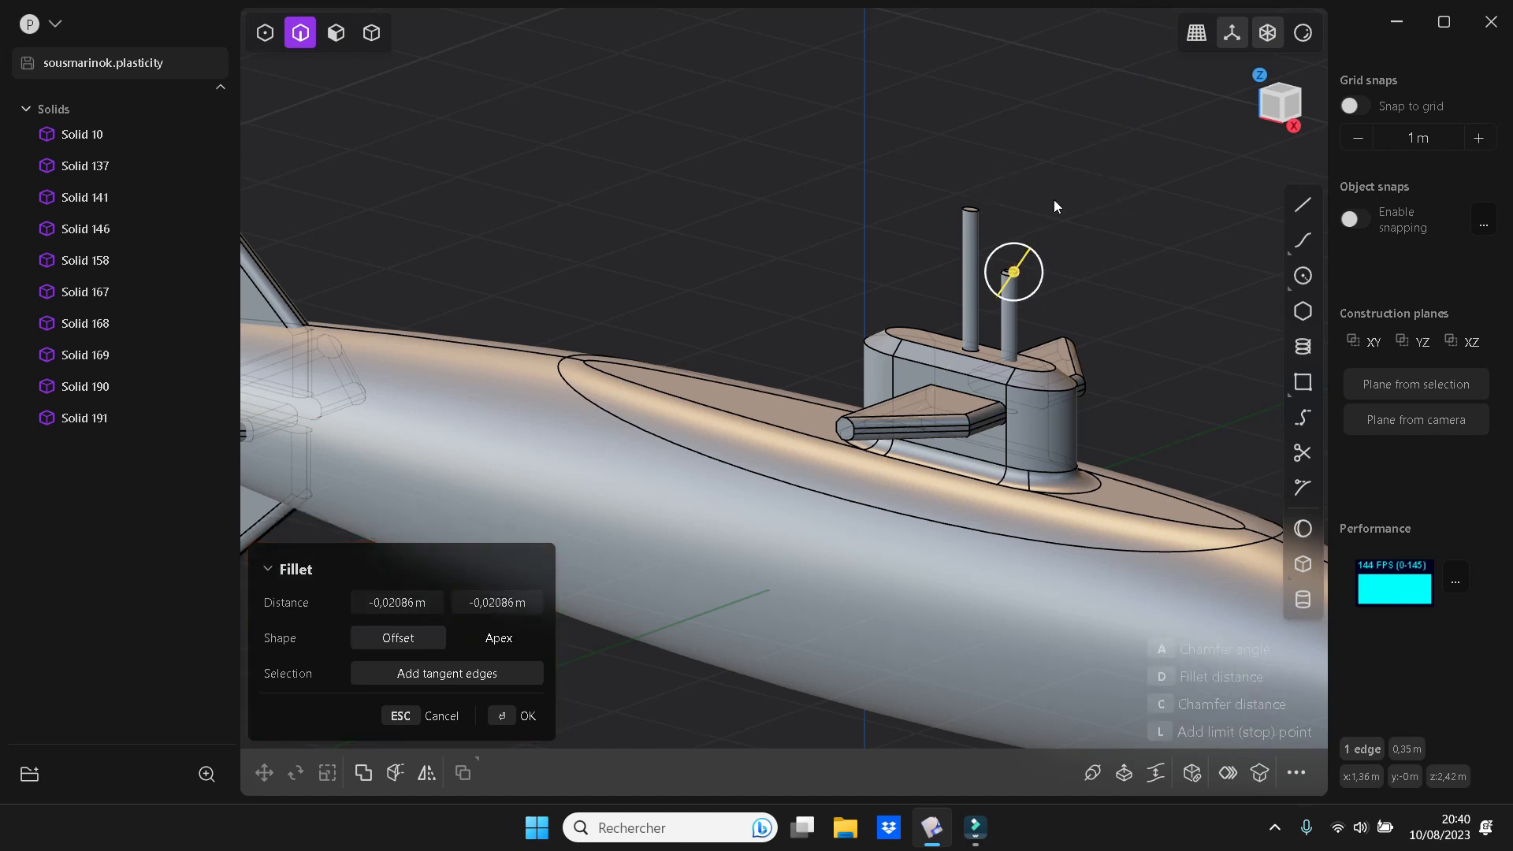
key(Return)
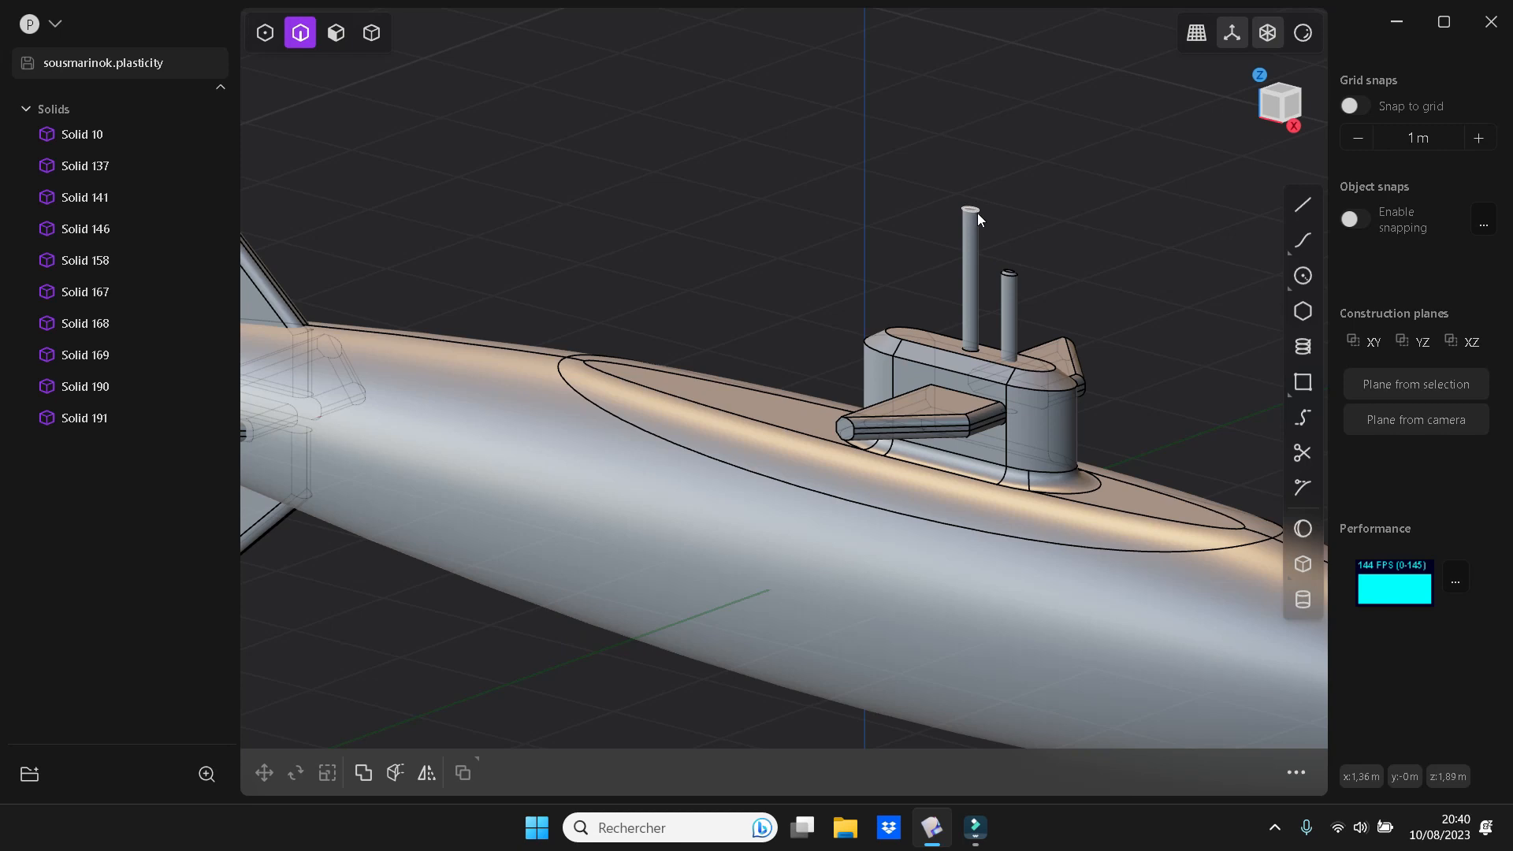
With object snapping on, create a cylinder on top of the taller mast as a new body, radius about 0.067 m and height about 0.089 m
click(1304, 599)
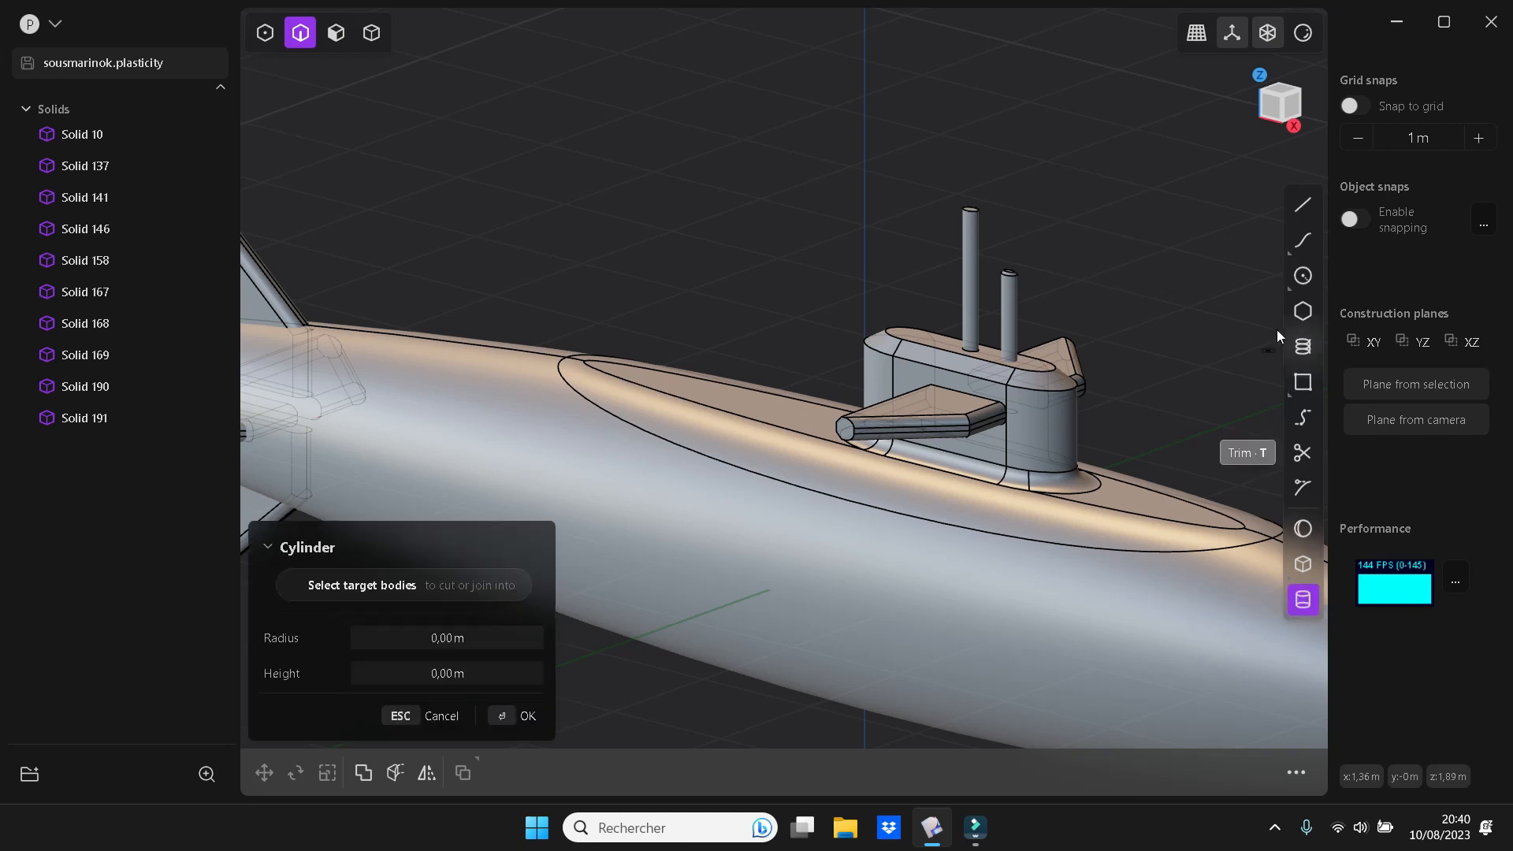
click(1361, 225)
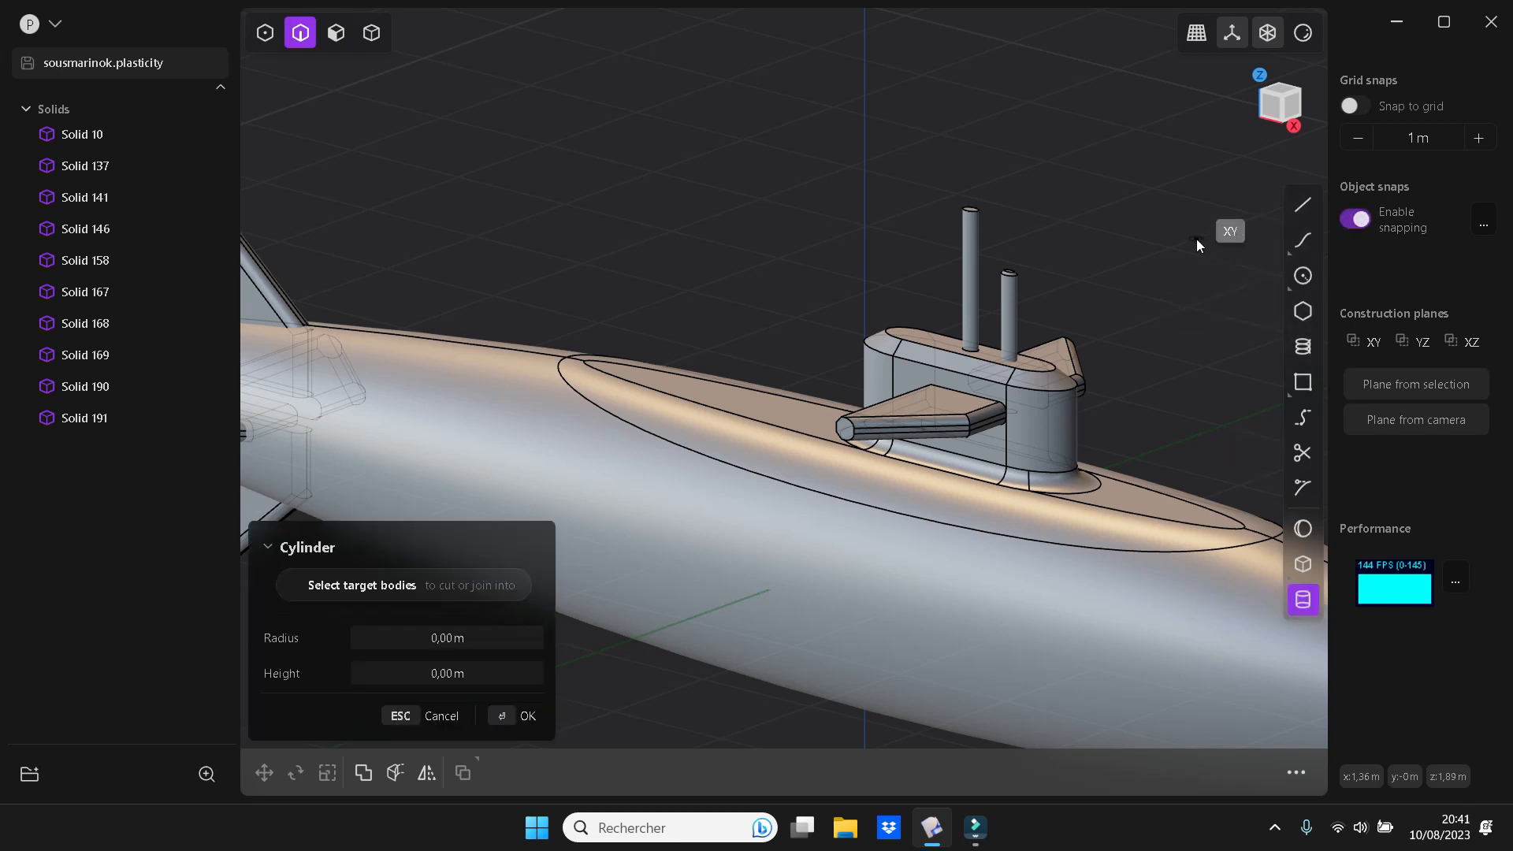
key(KP_7)
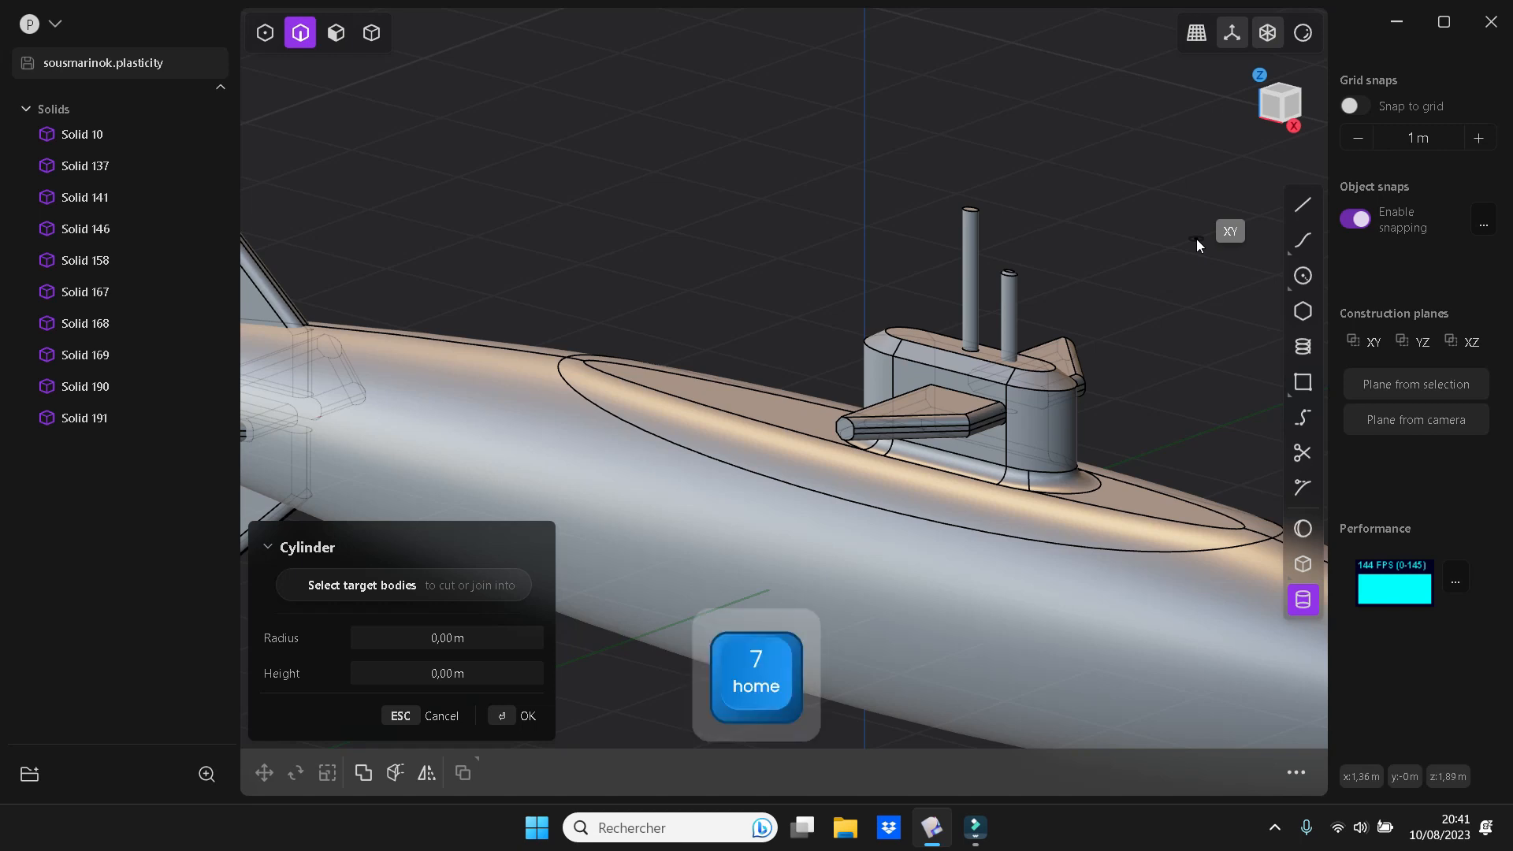
click(866, 188)
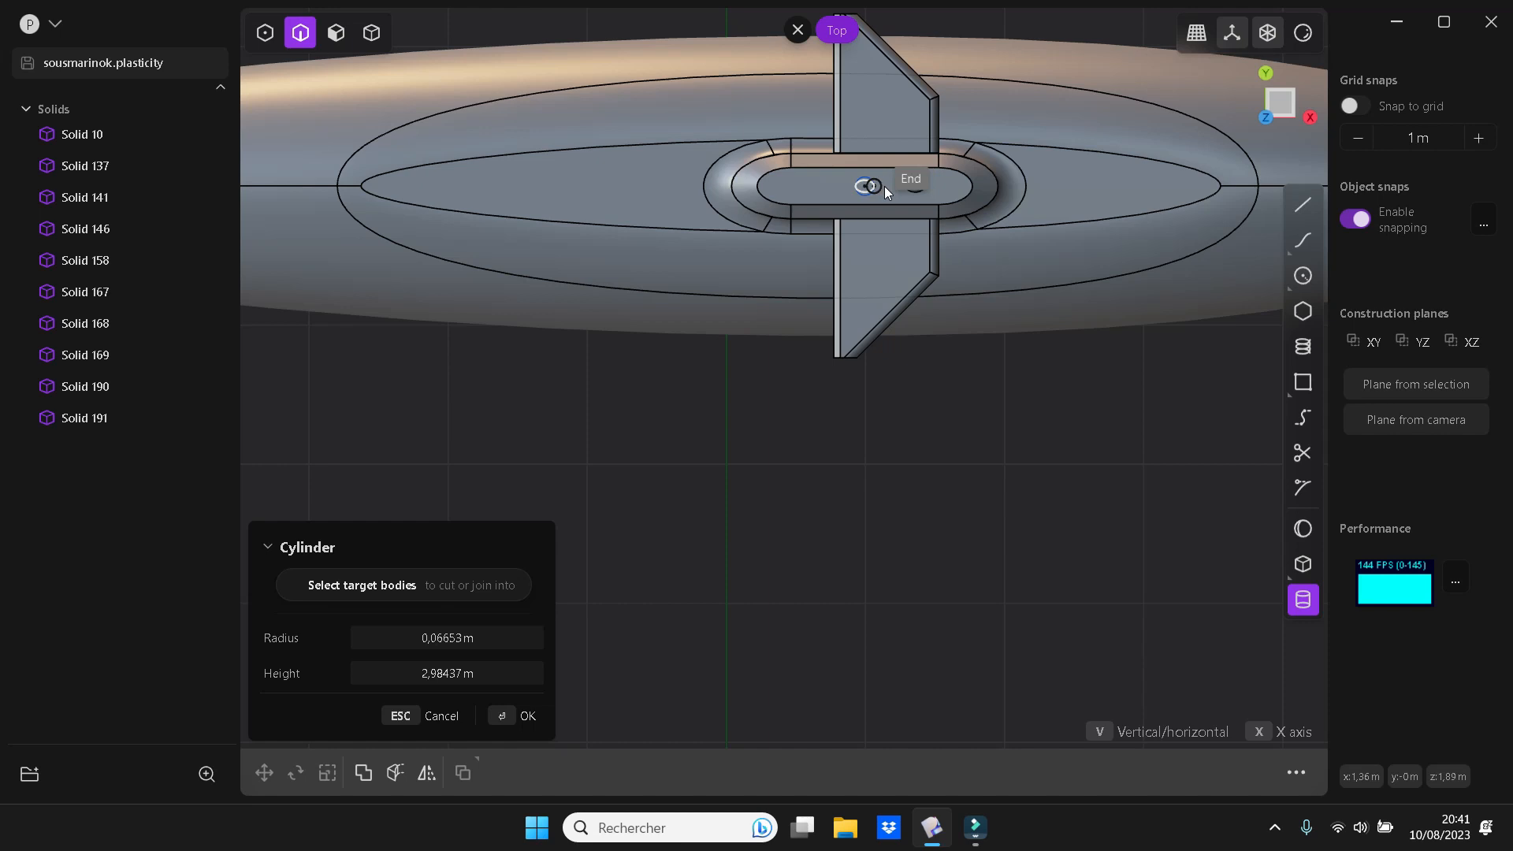
click(884, 186)
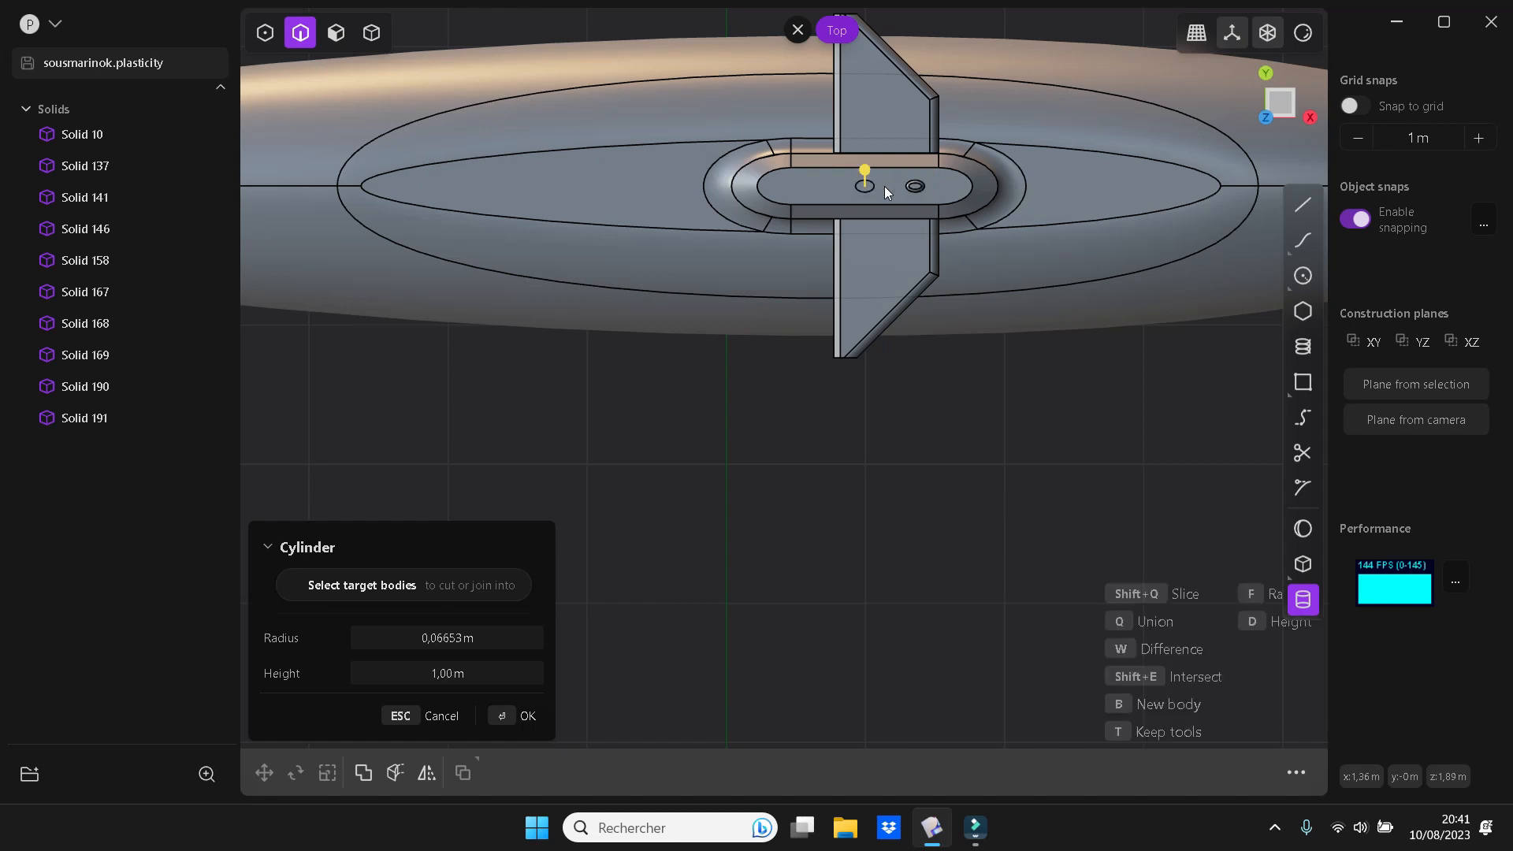
key(KP_1)
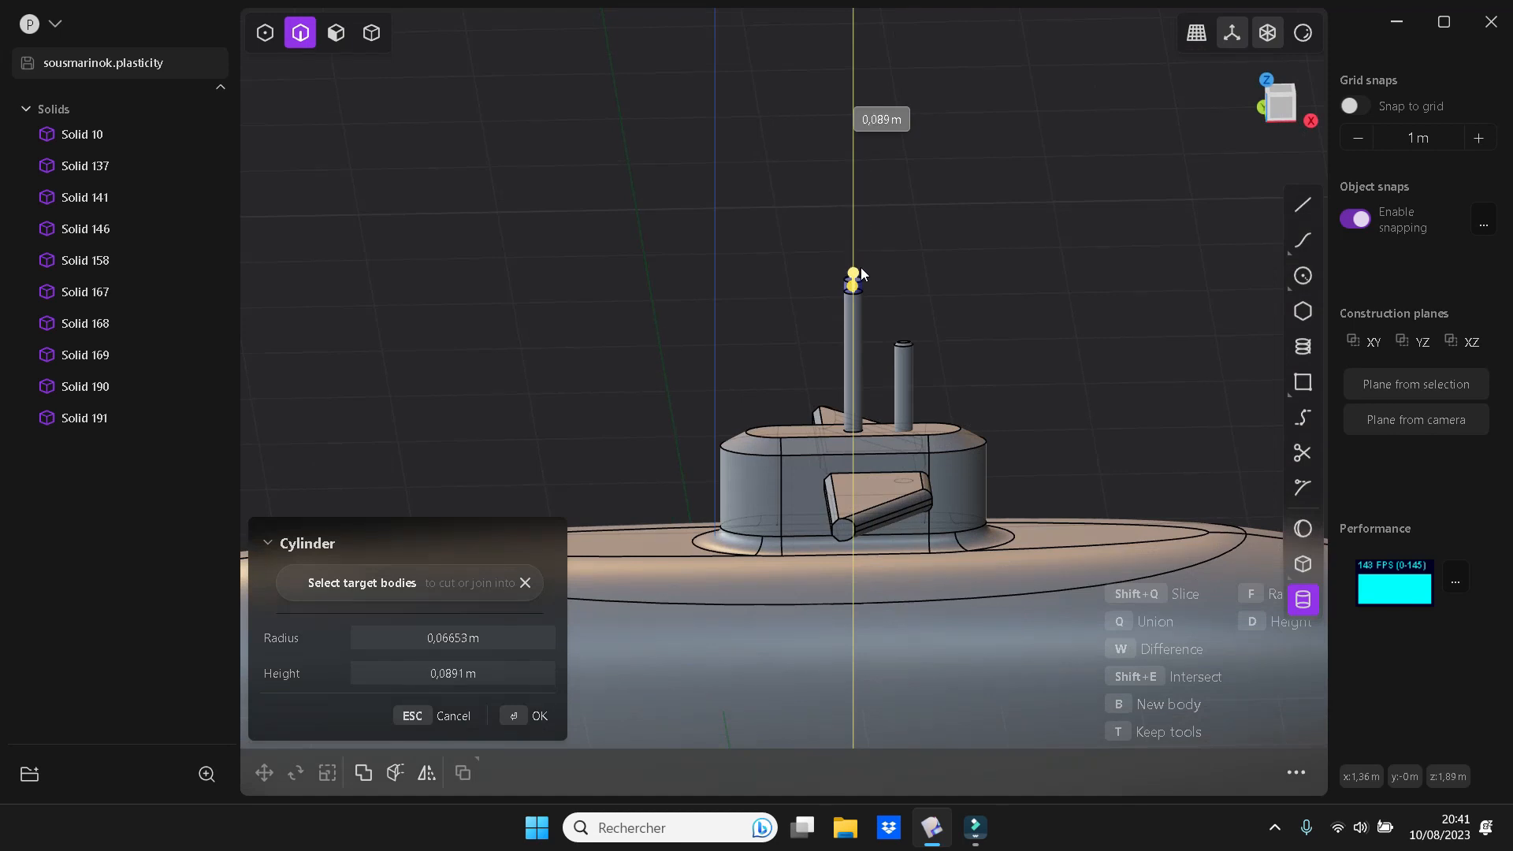
key(b)
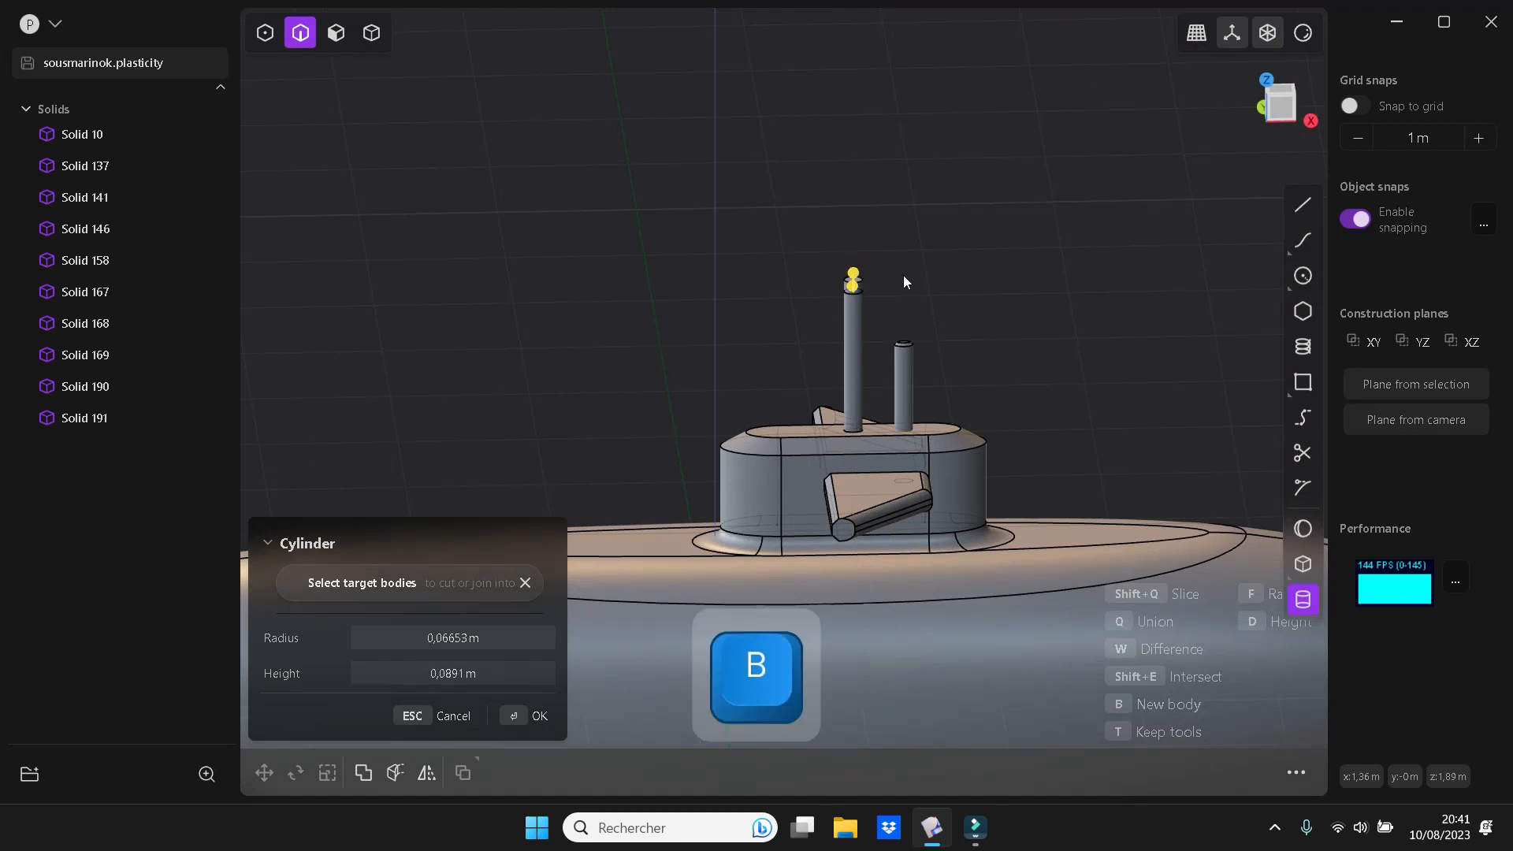
click(960, 279)
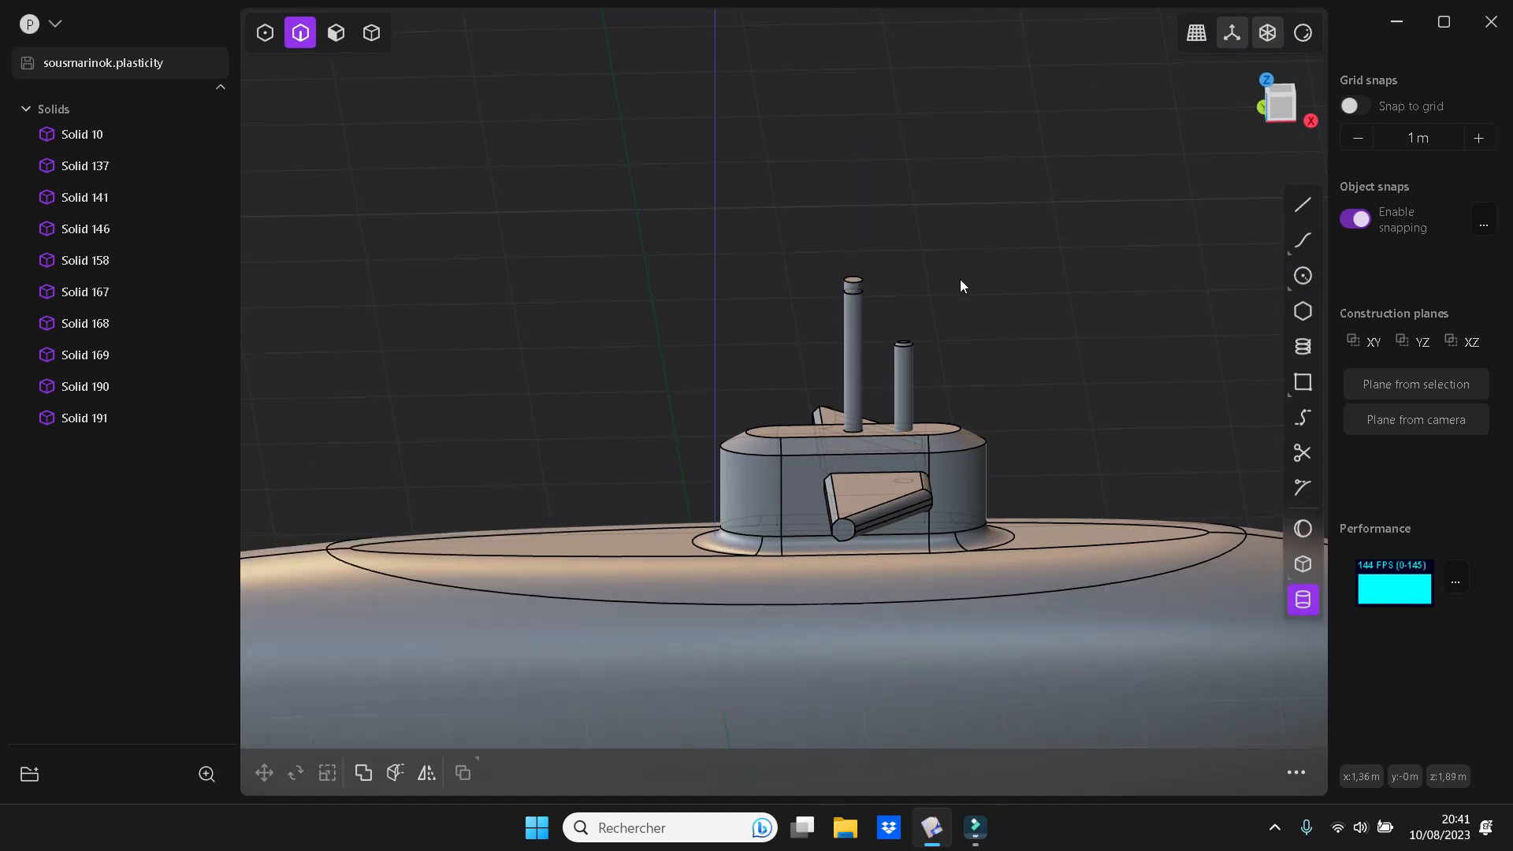
Scale the small cylinder uniformly by about 1.43 and lower it about 0.2 m to form a collar around the taller mast
key(s)
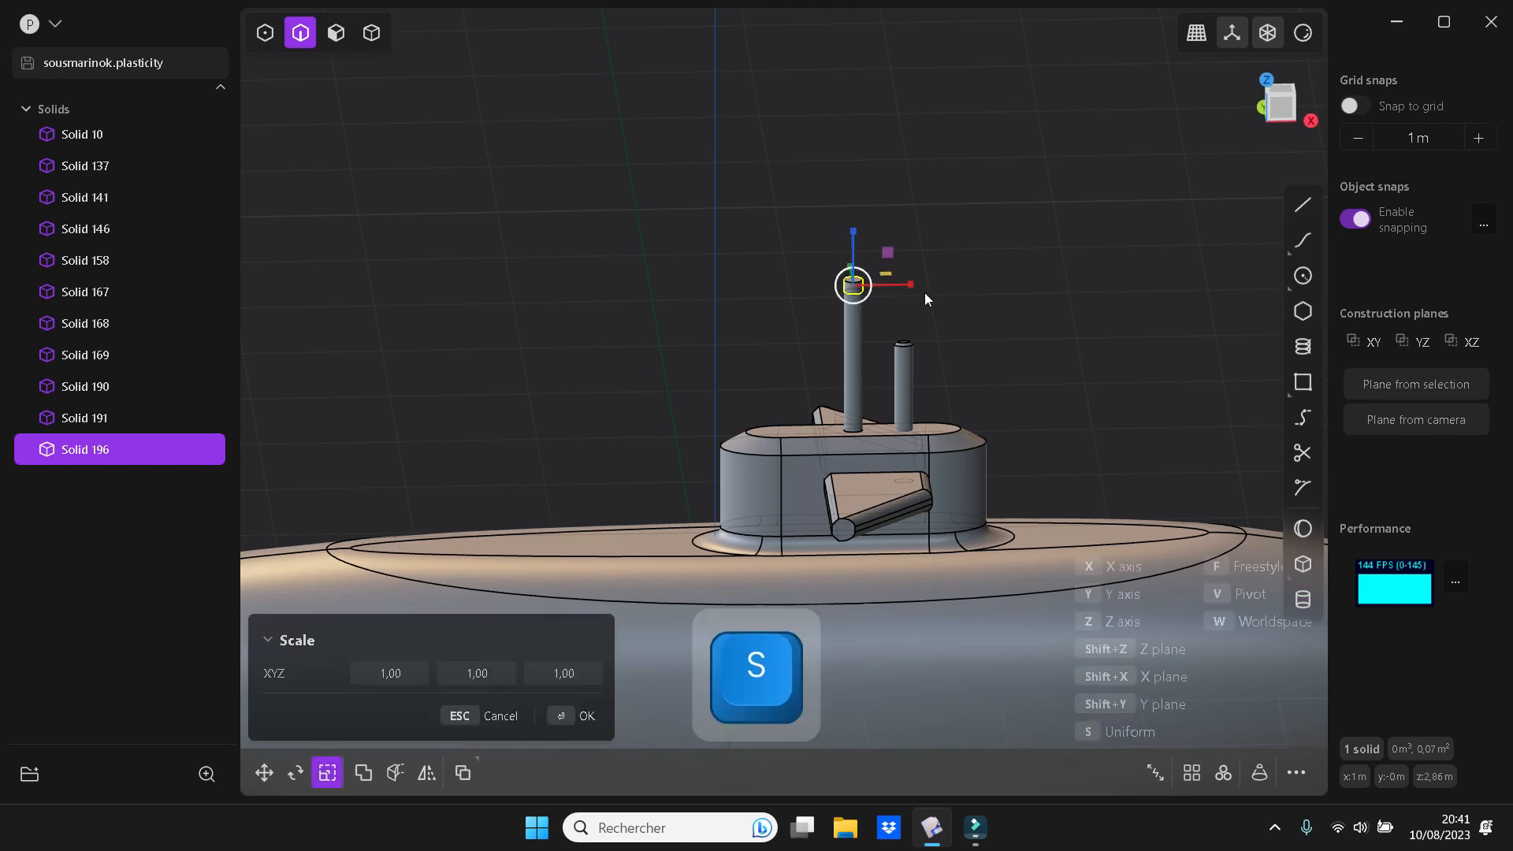
drag(872, 286, 880, 285)
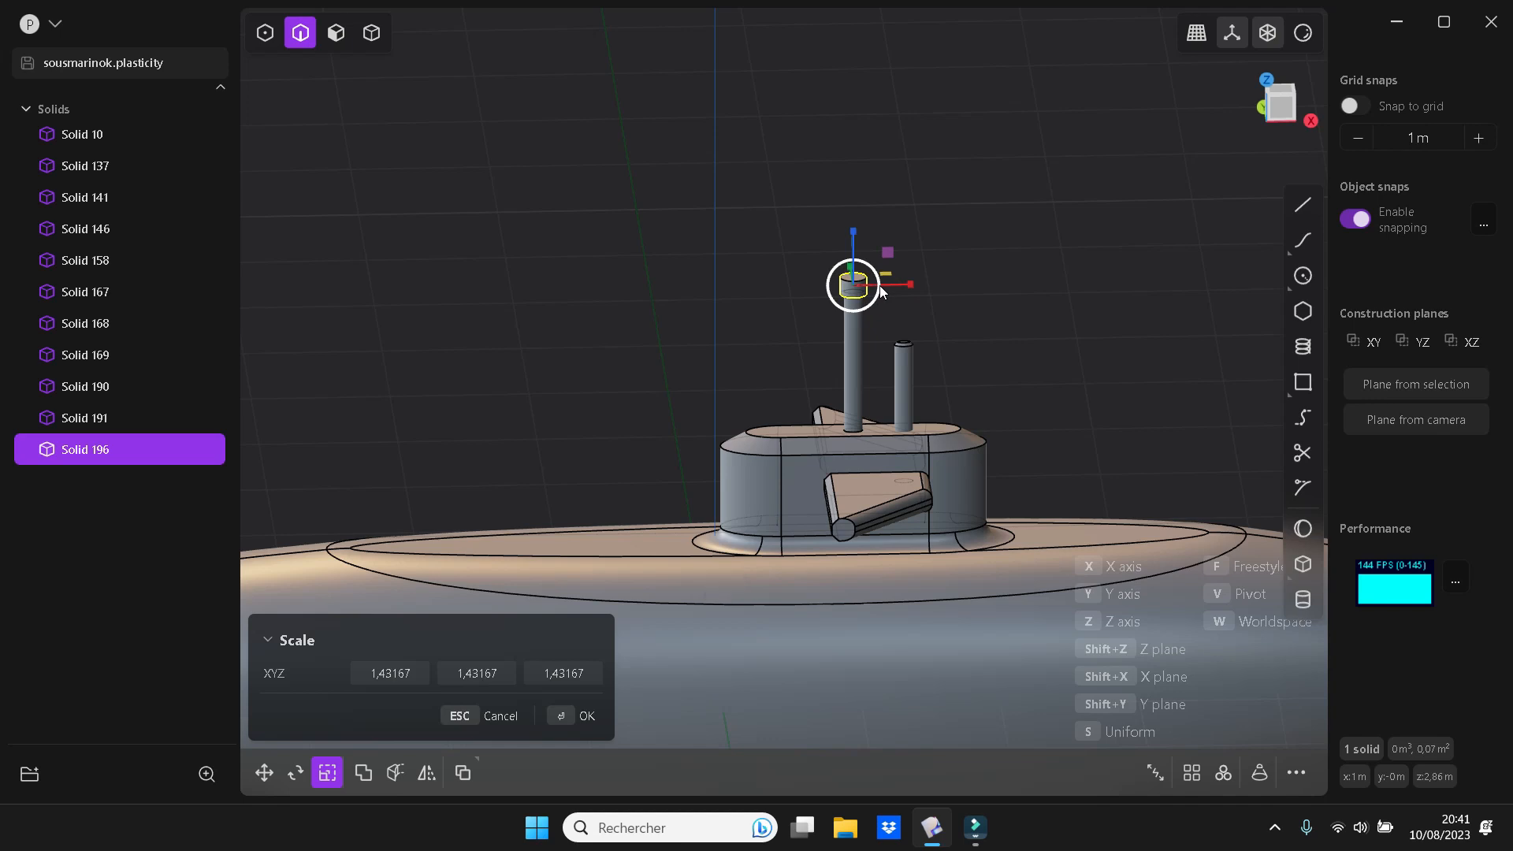
key(g)
drag(854, 230, 853, 257)
key(Return)
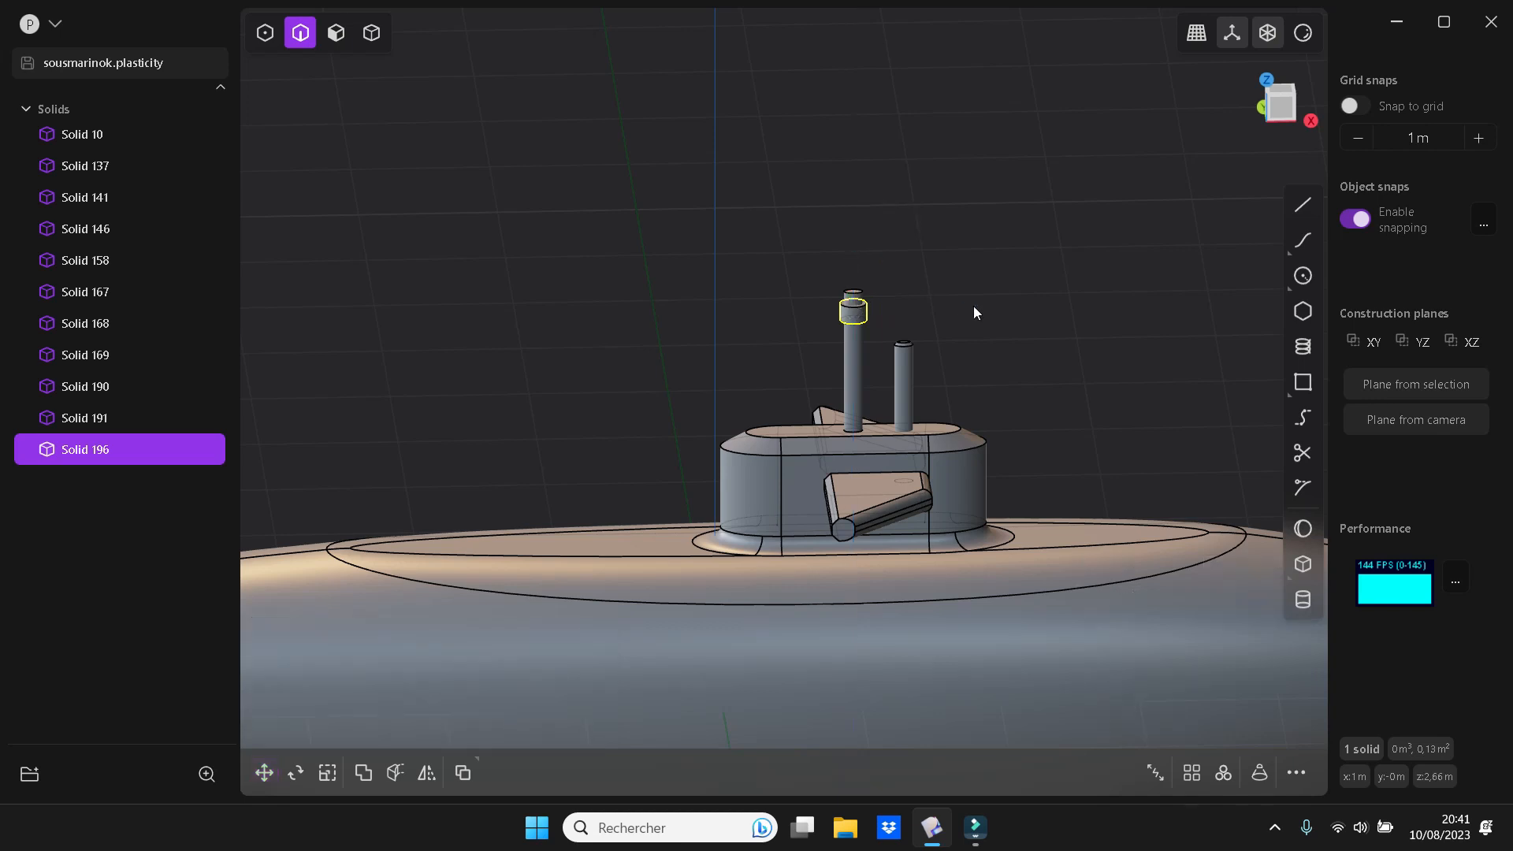
Chamfer the top edge of the taller mast using a Fillet distance of about -0.025 m
click(859, 296)
key(f)
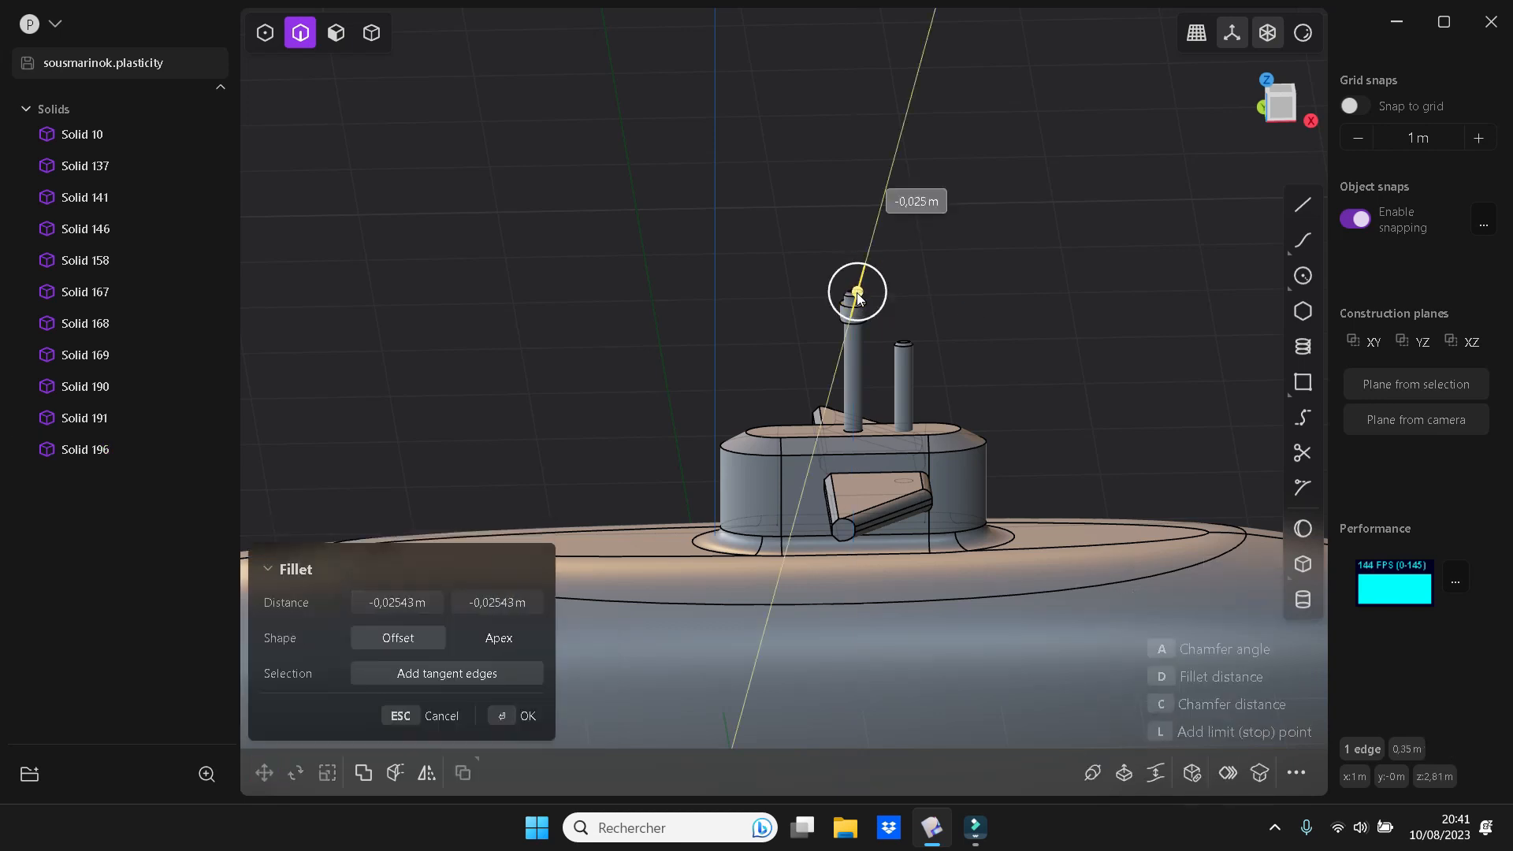
key(Return)
click(938, 307)
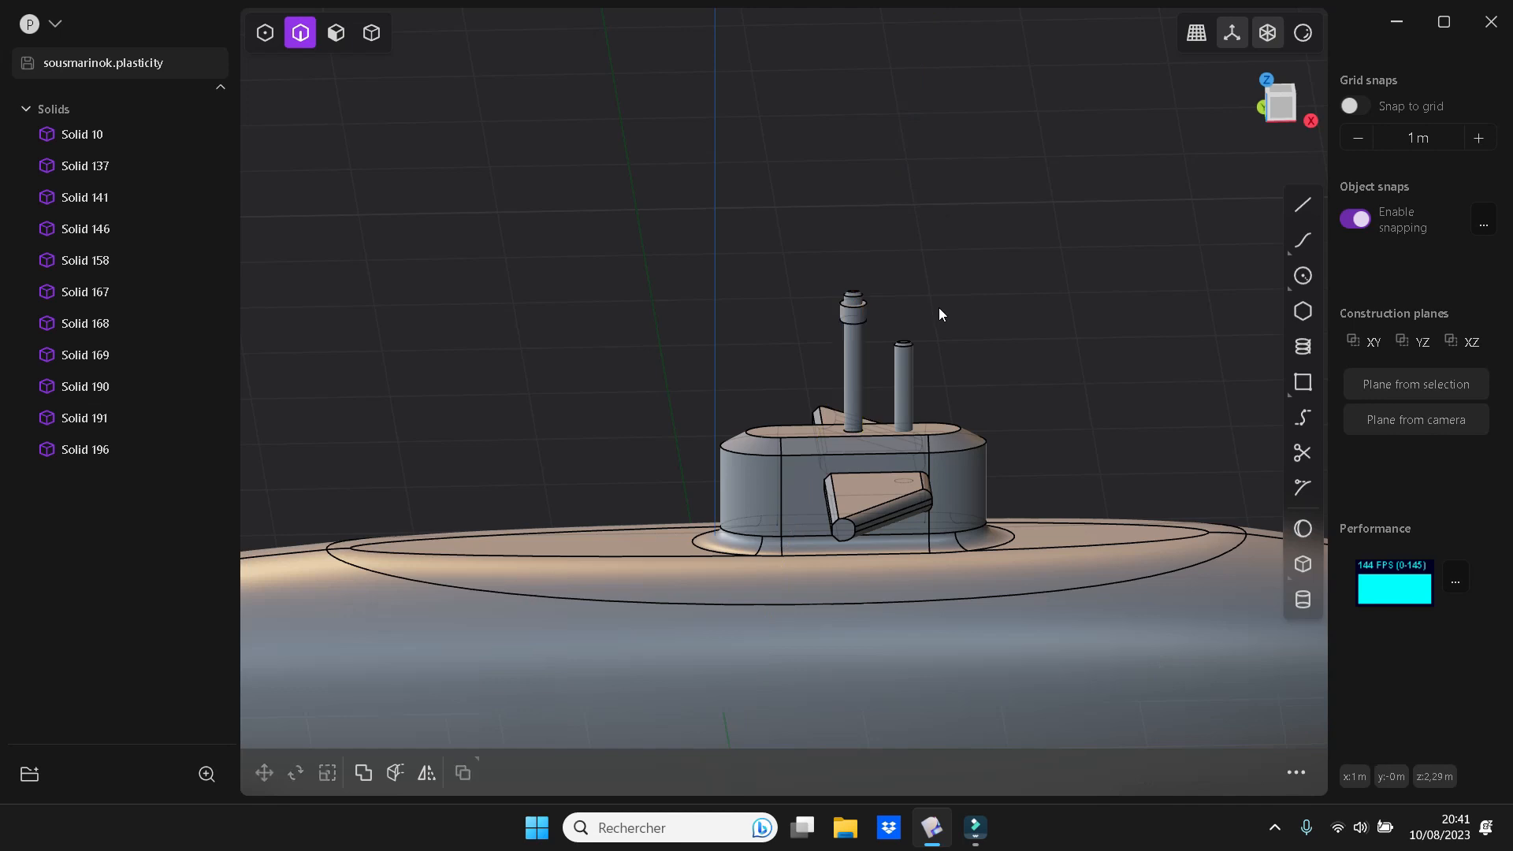
middle_drag(937, 307, 933, 281)
scroll(1104, 424, down, 6)
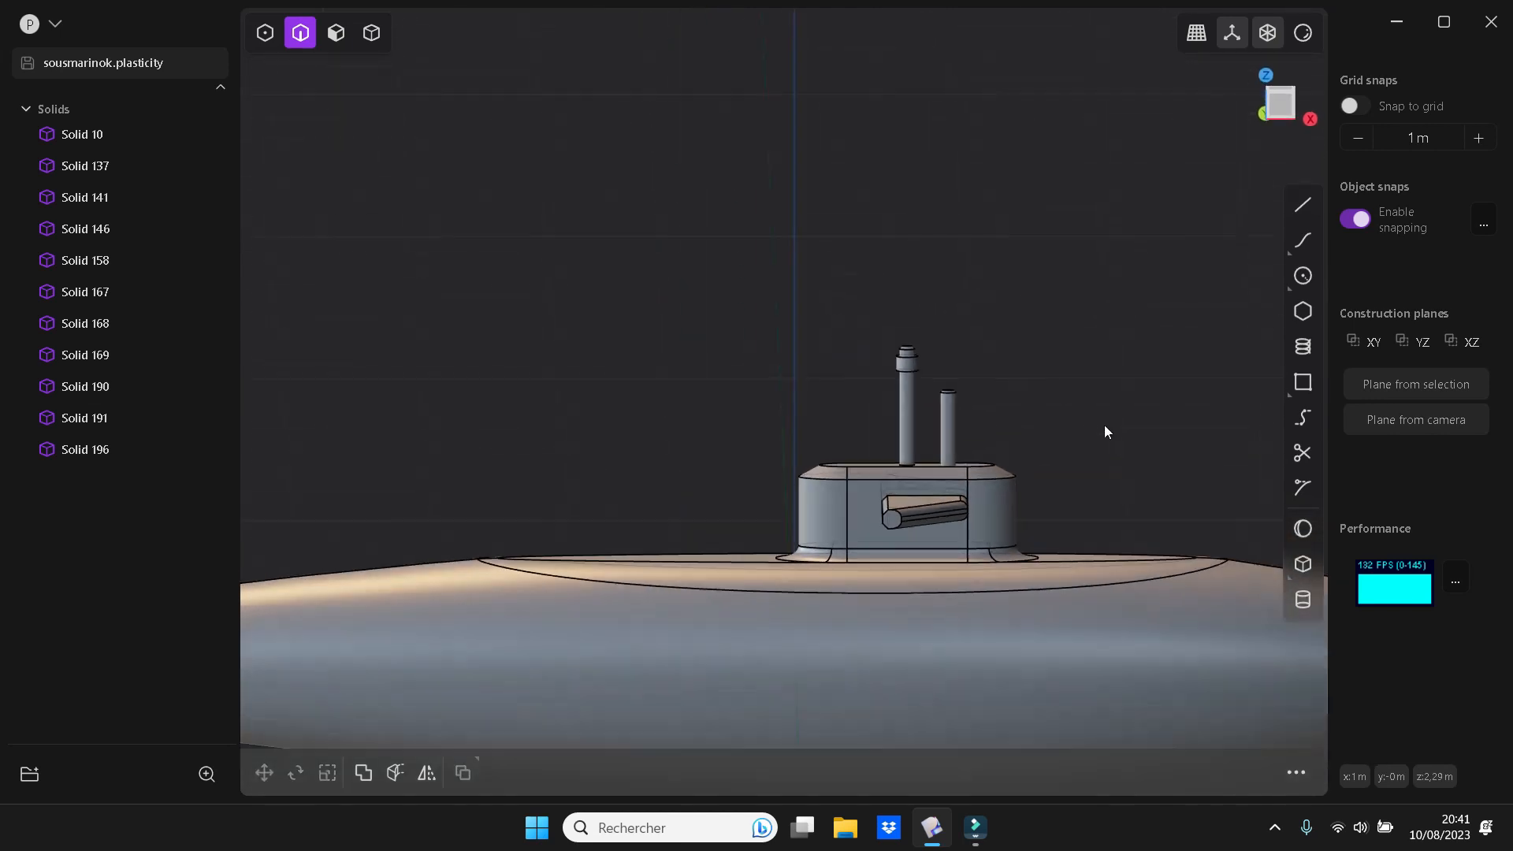
middle_drag(1116, 391, 951, 364)
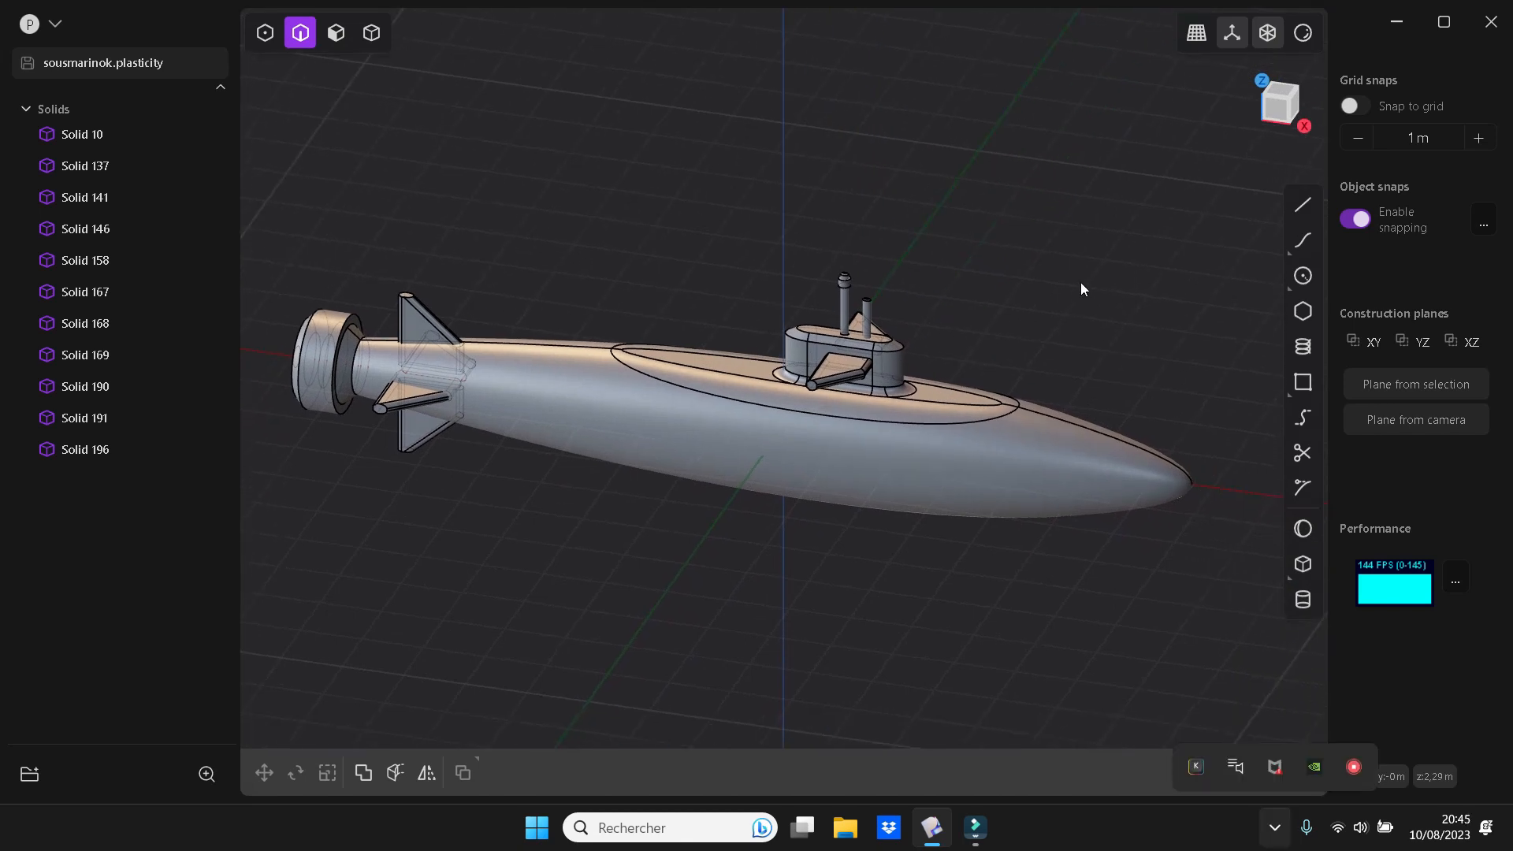
middle_drag(1080, 282, 1087, 351)
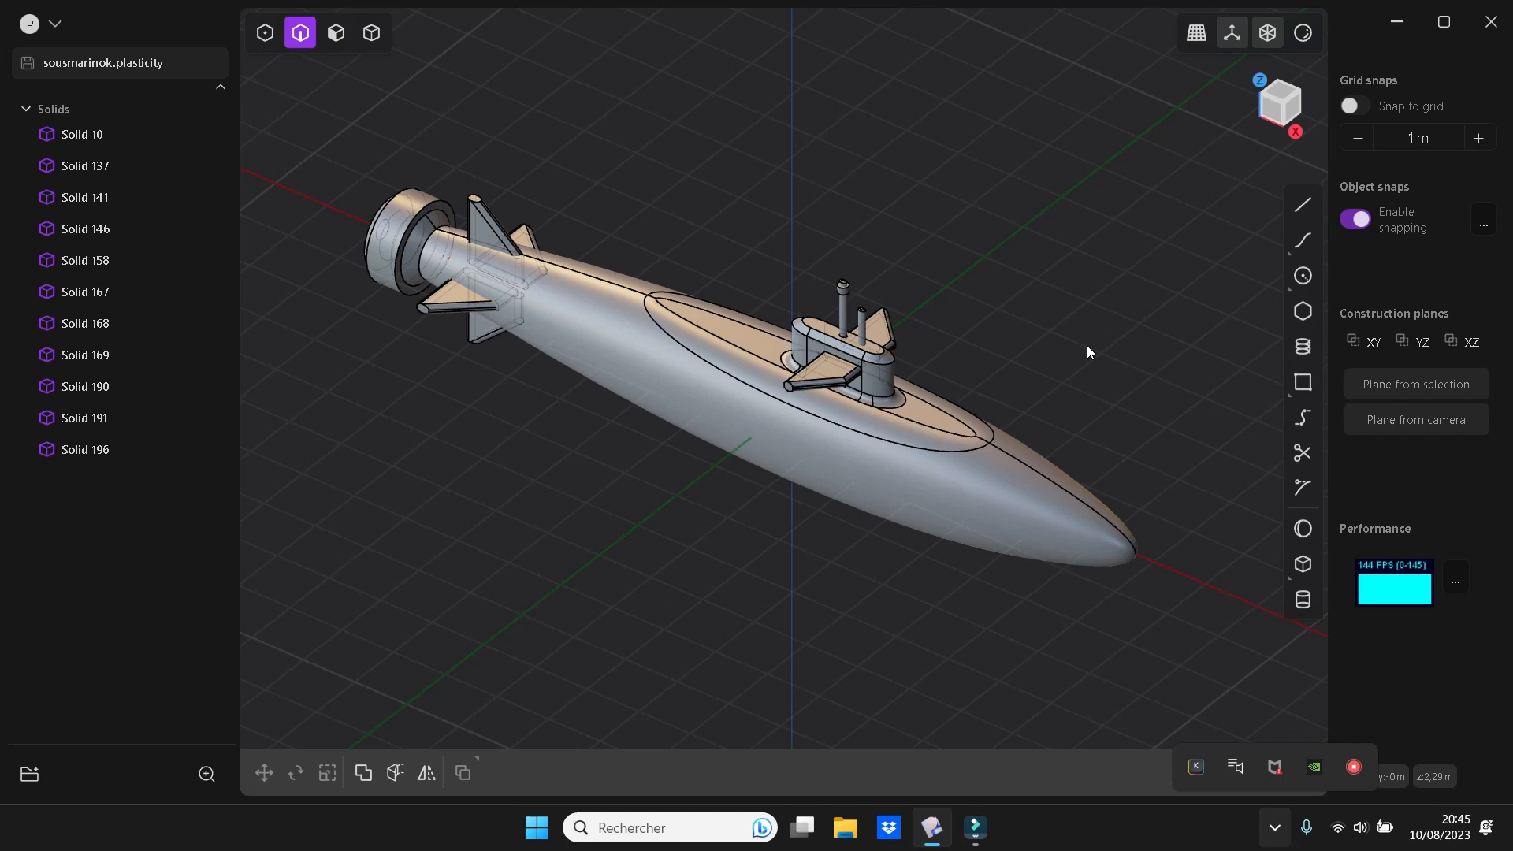
Show the submarine in perspective projection with the glossy light-grey rendered display style and its edges hidden
click(1199, 40)
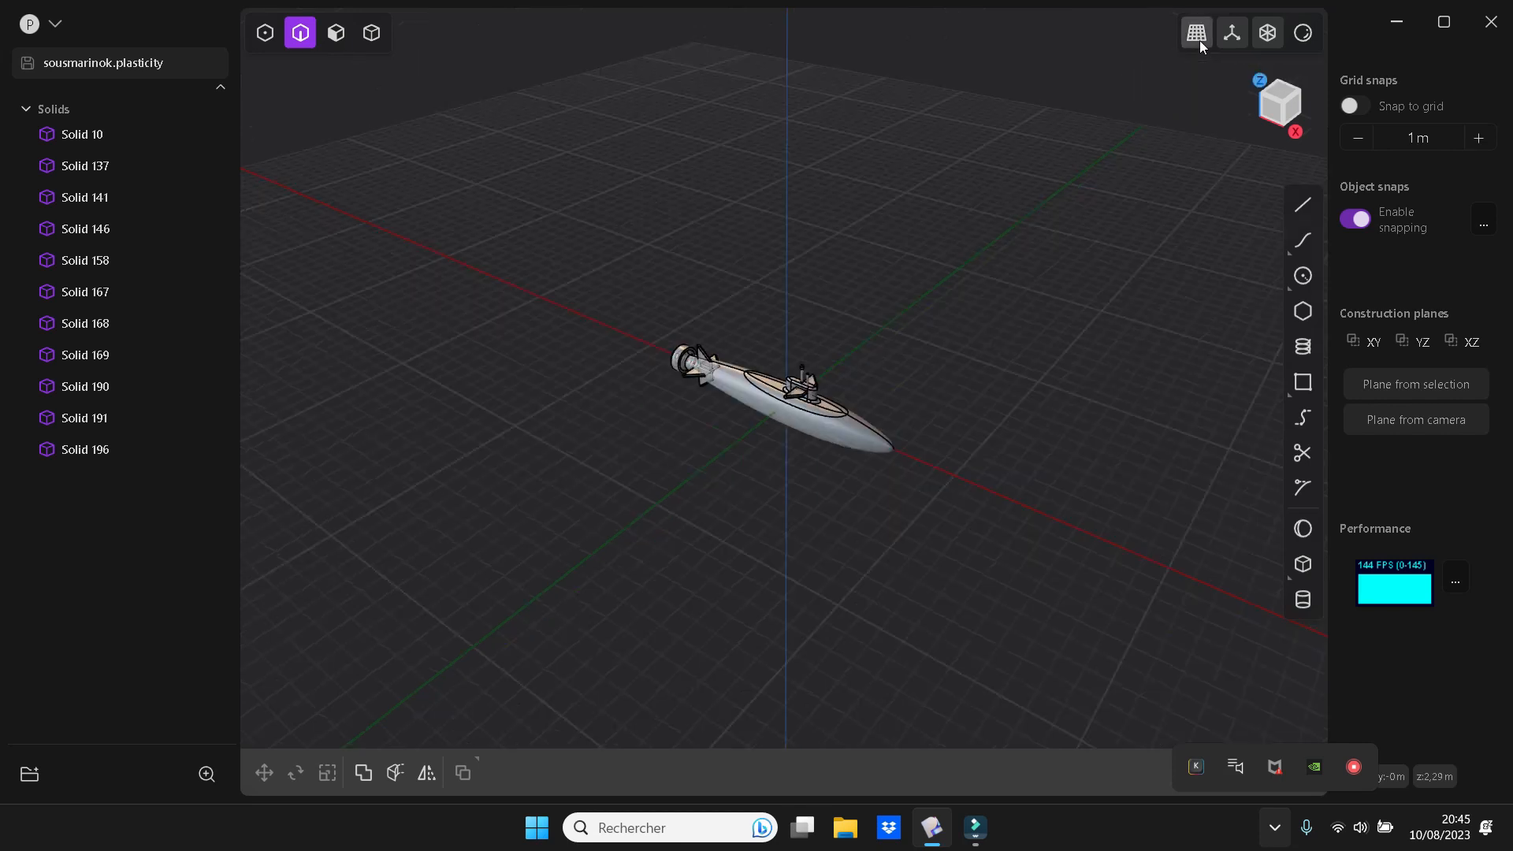
scroll(895, 407, up, 4)
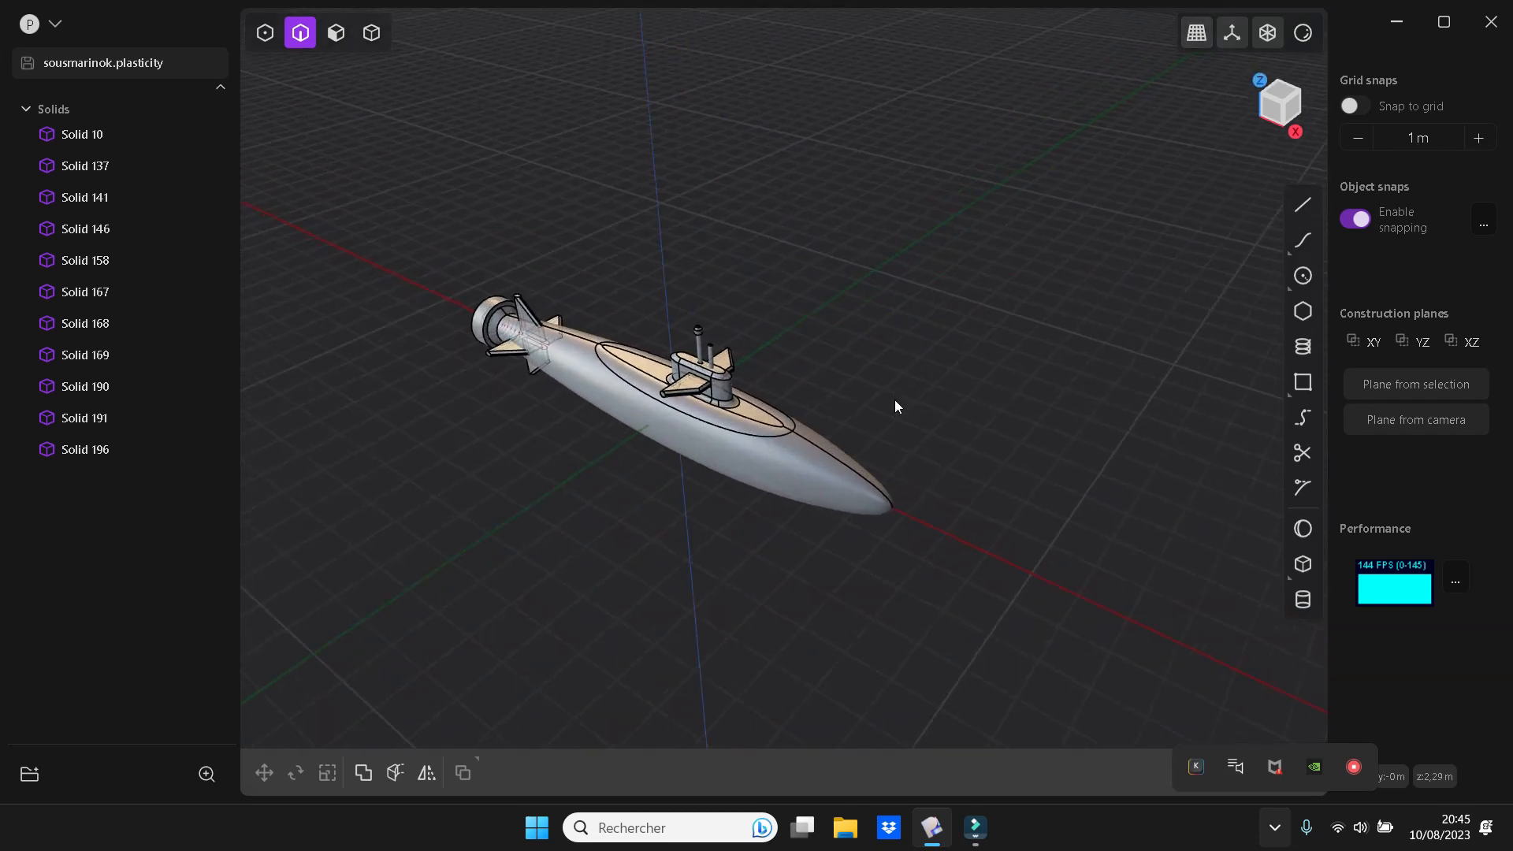
click(1302, 35)
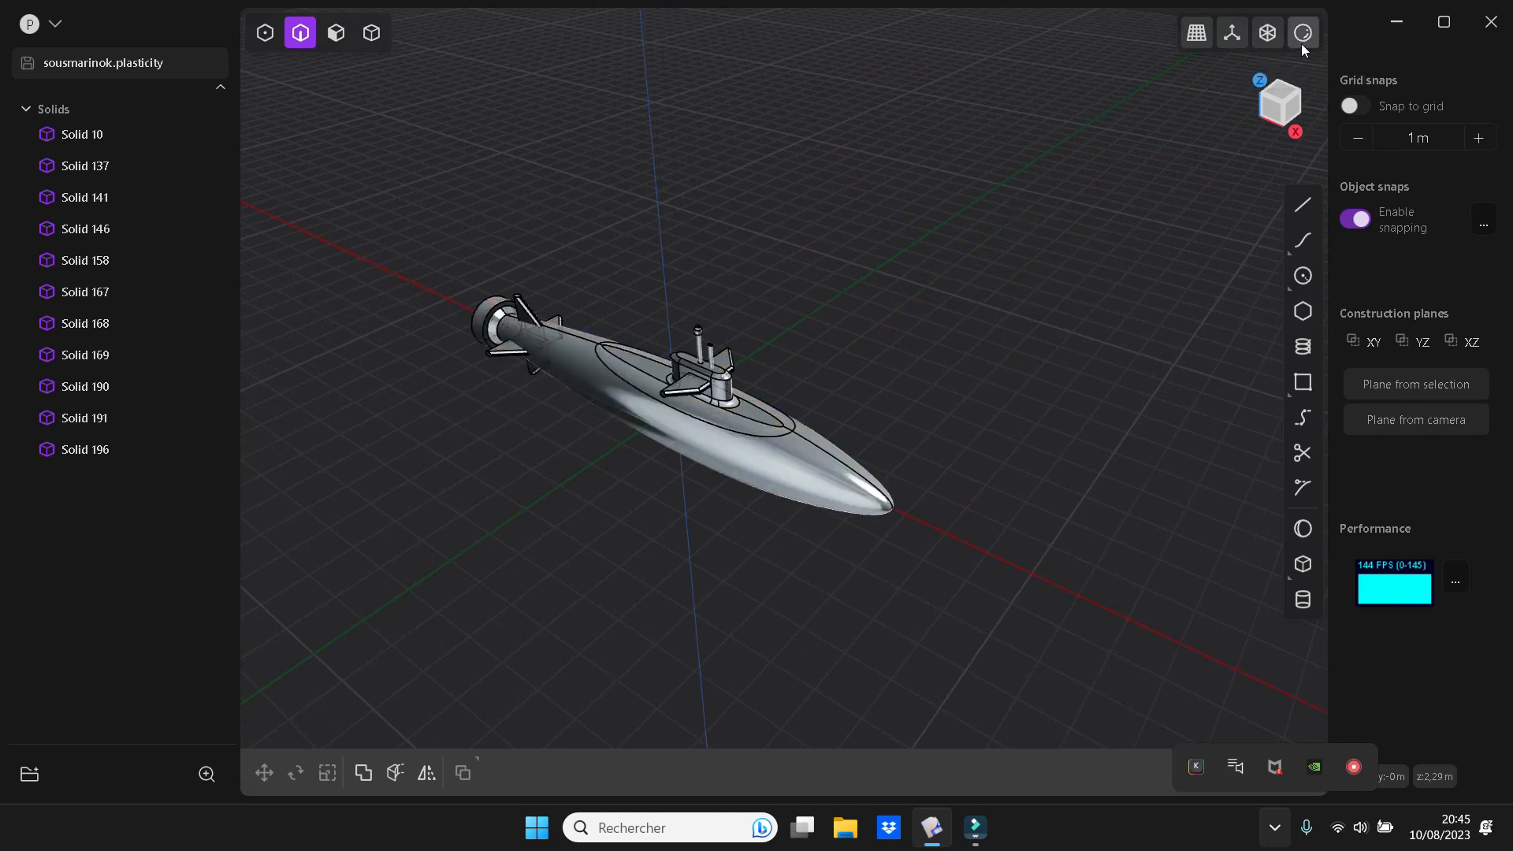
mouse_move(1301, 44)
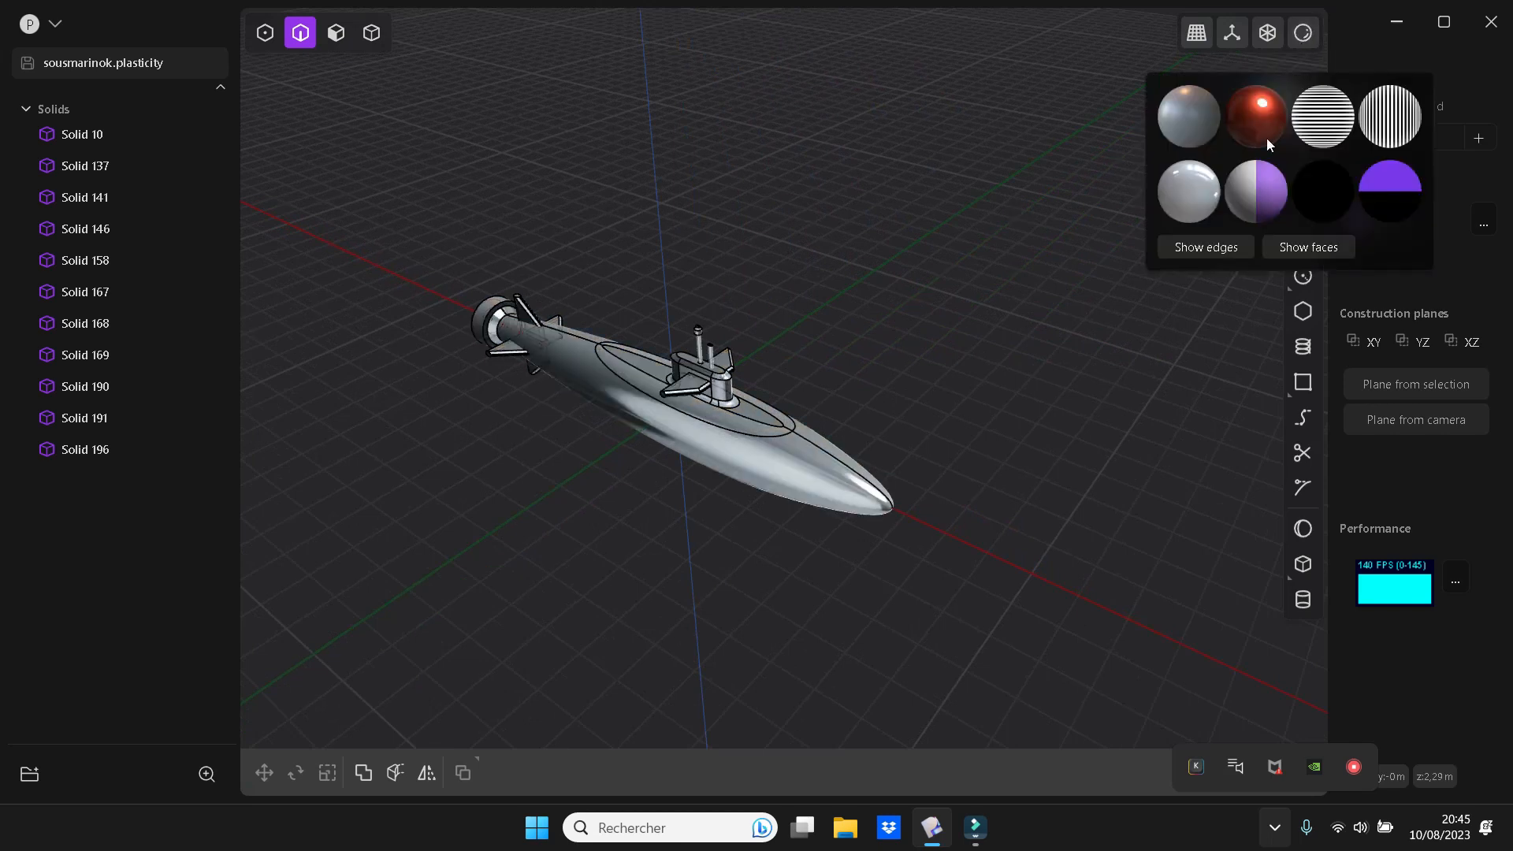
click(1214, 186)
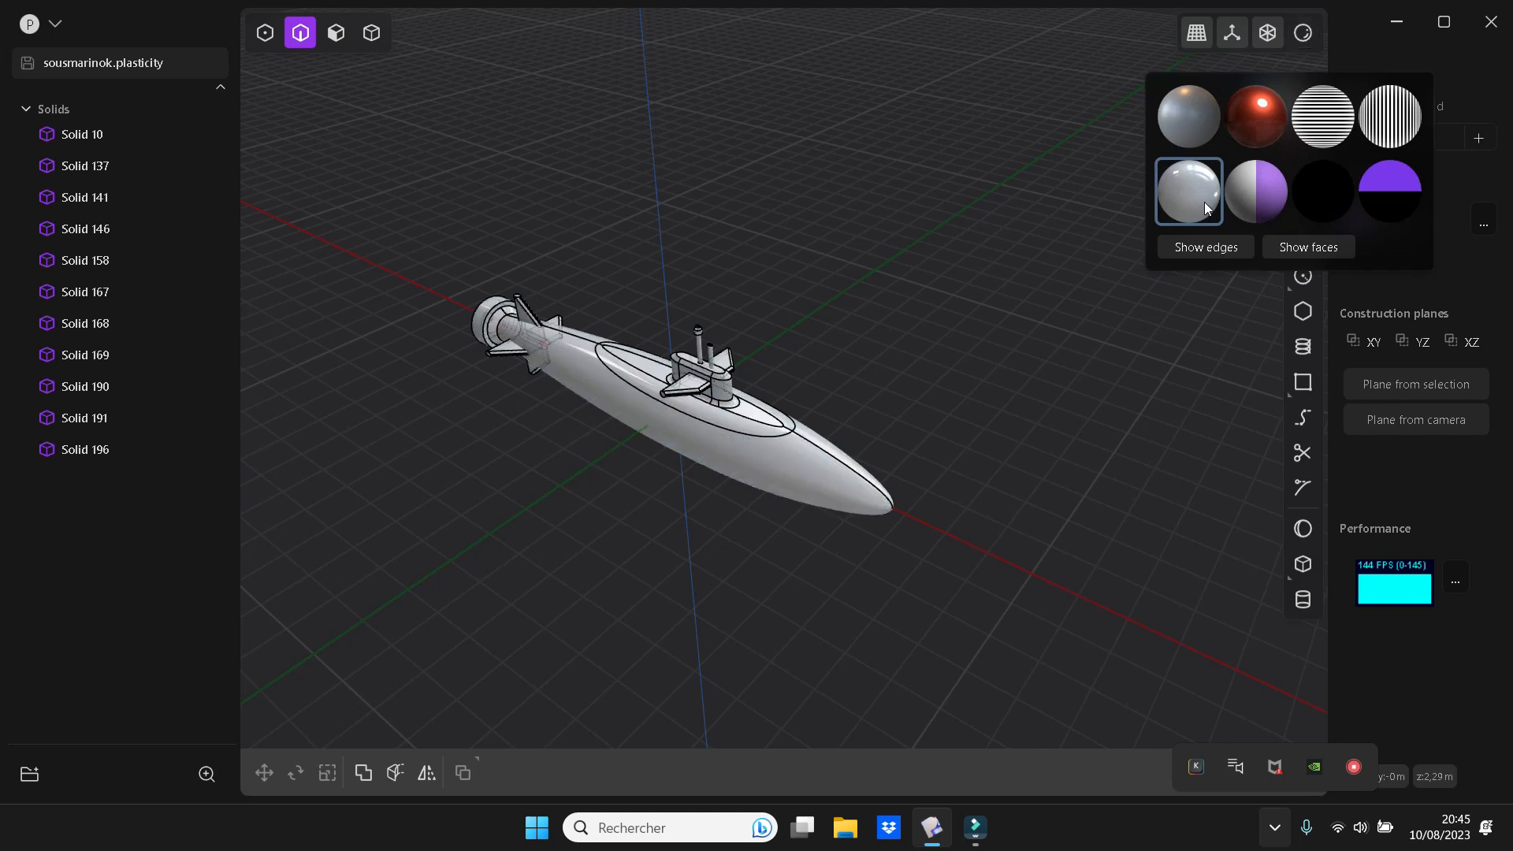
click(1220, 251)
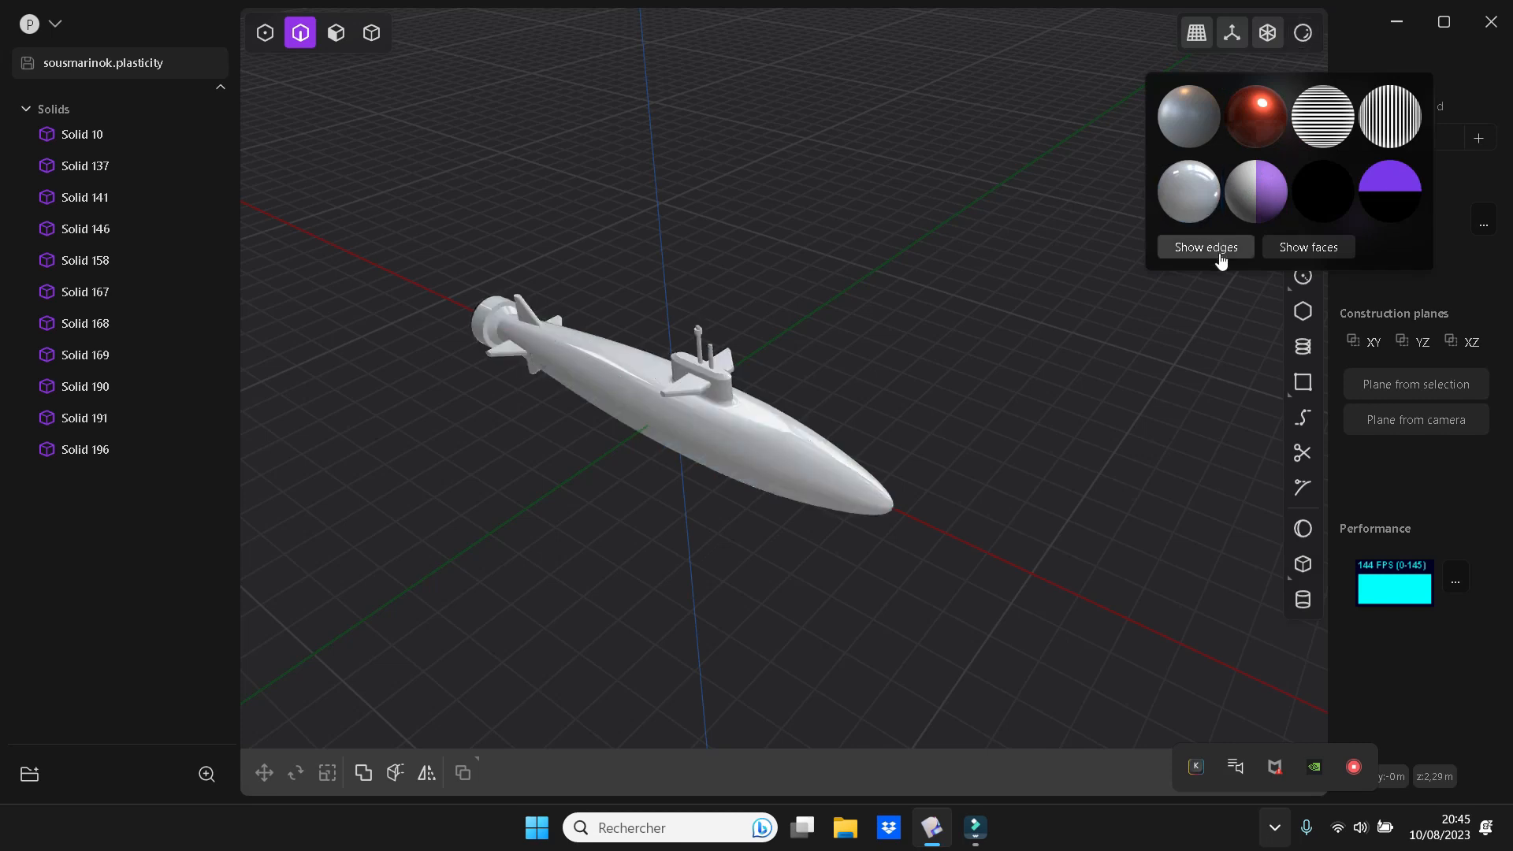
Assign all the solids, from Solid 10 to Solid 196, a dark grey material colour of RGB 95, 93, 93
click(61, 133)
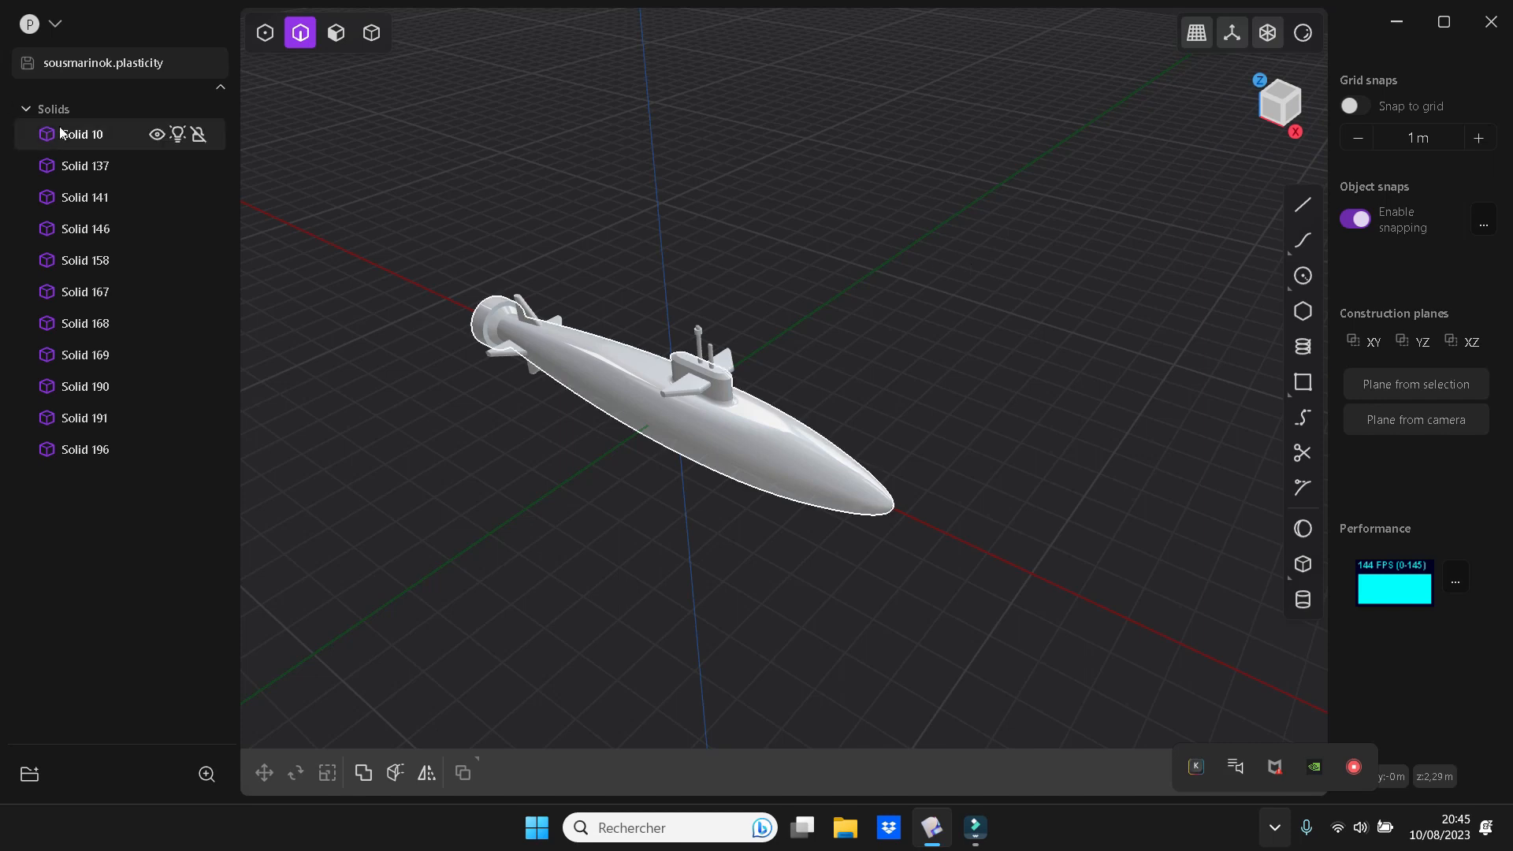
key(a)
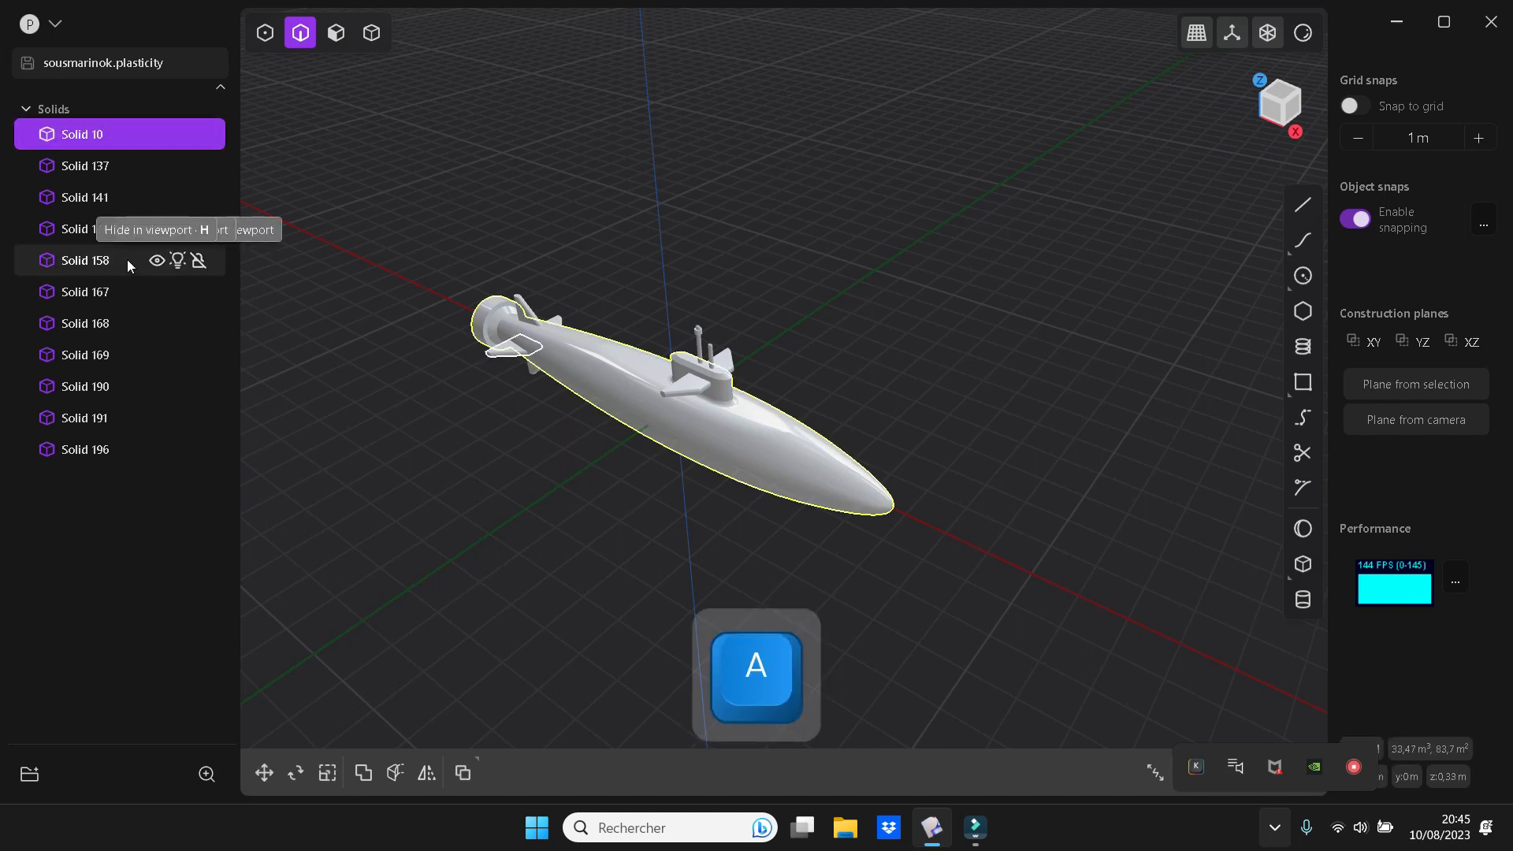
shift+click(110, 446)
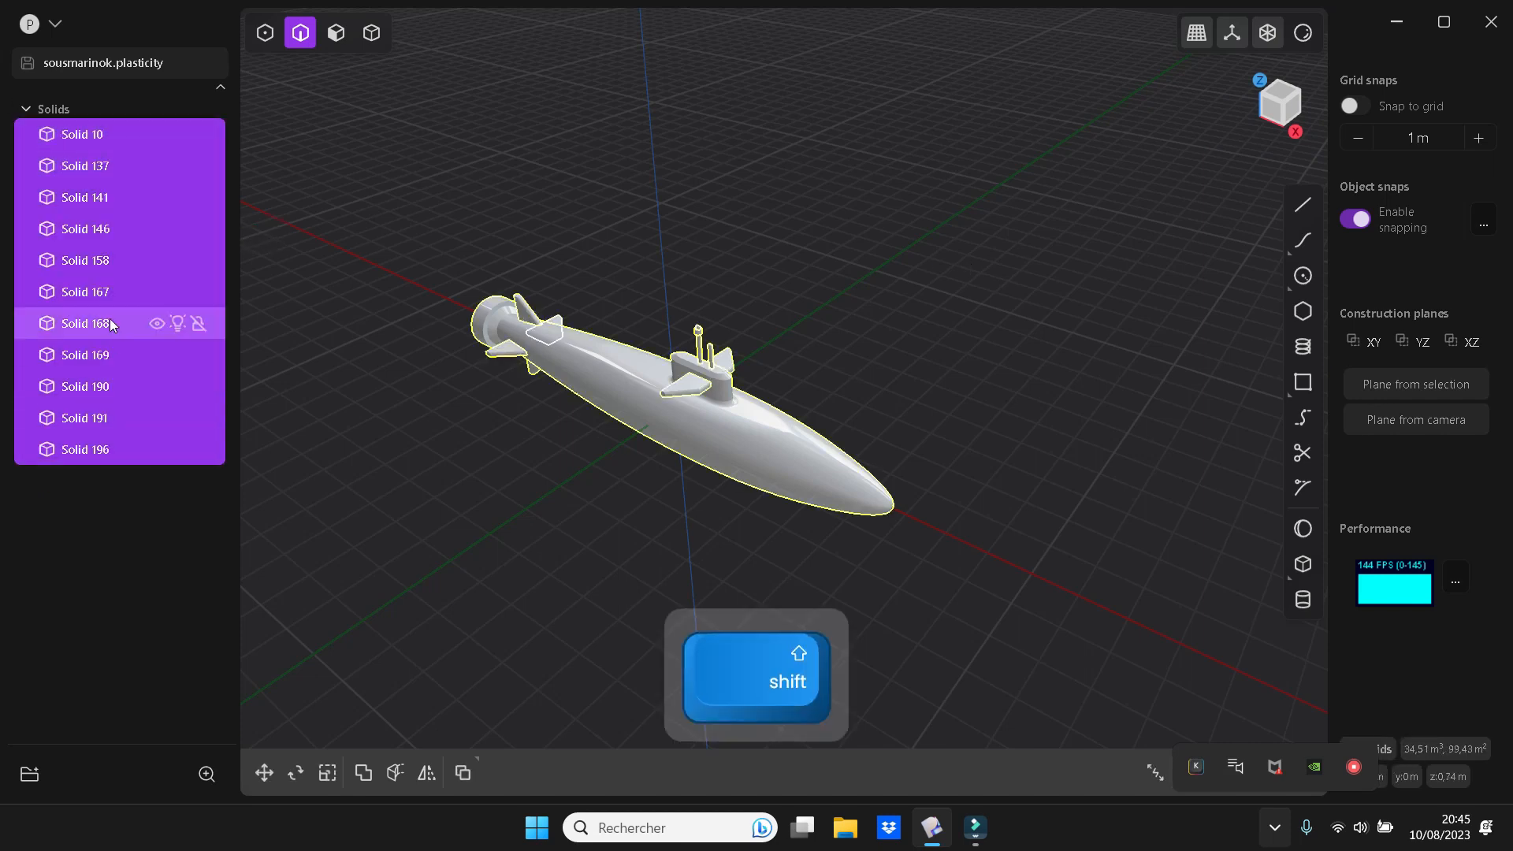
key(m)
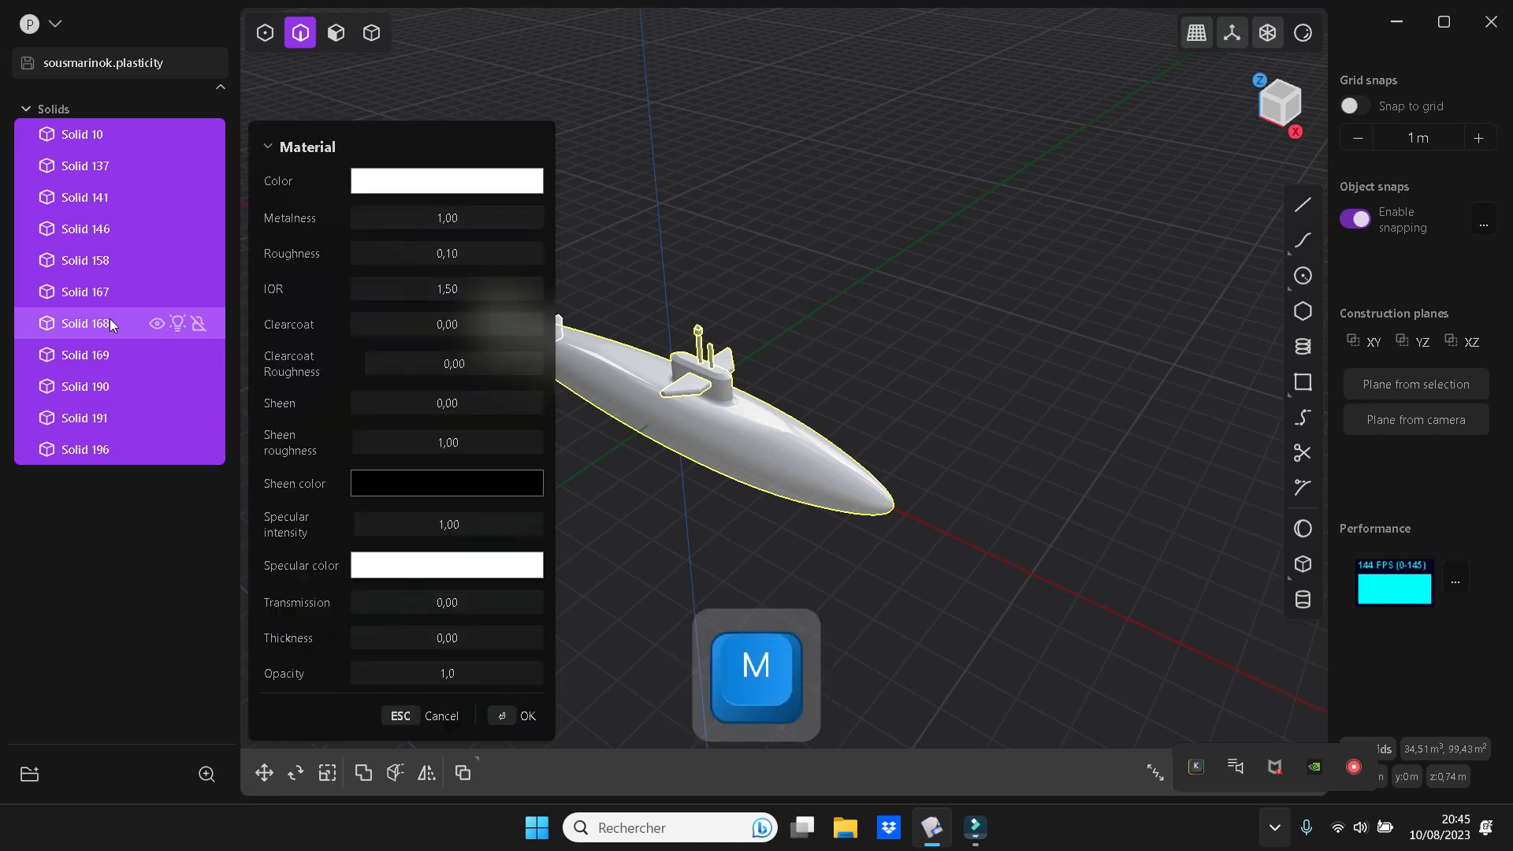
click(469, 183)
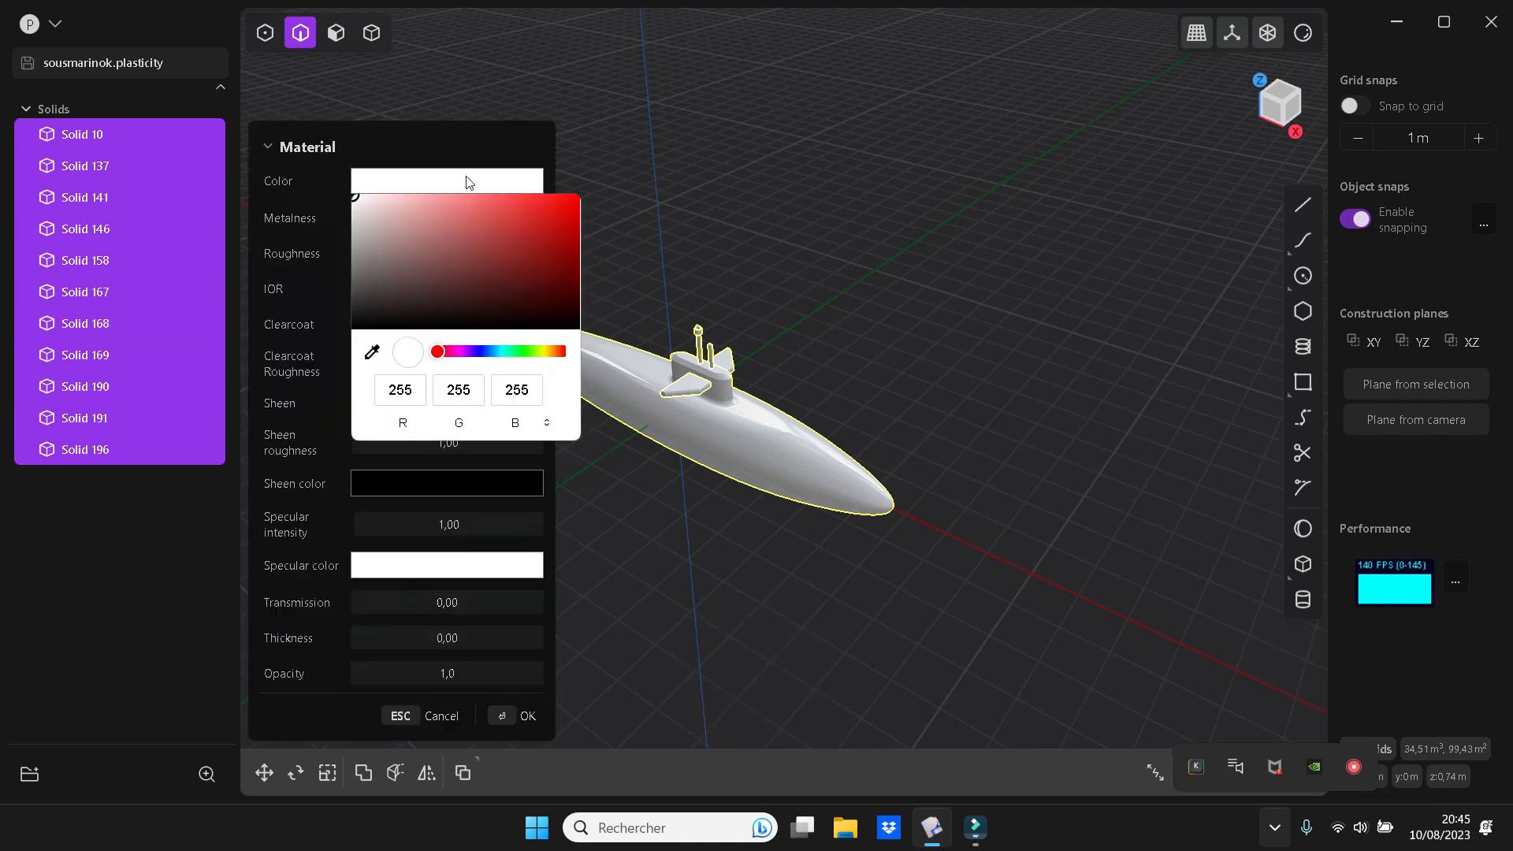
click(359, 244)
drag(358, 244, 359, 278)
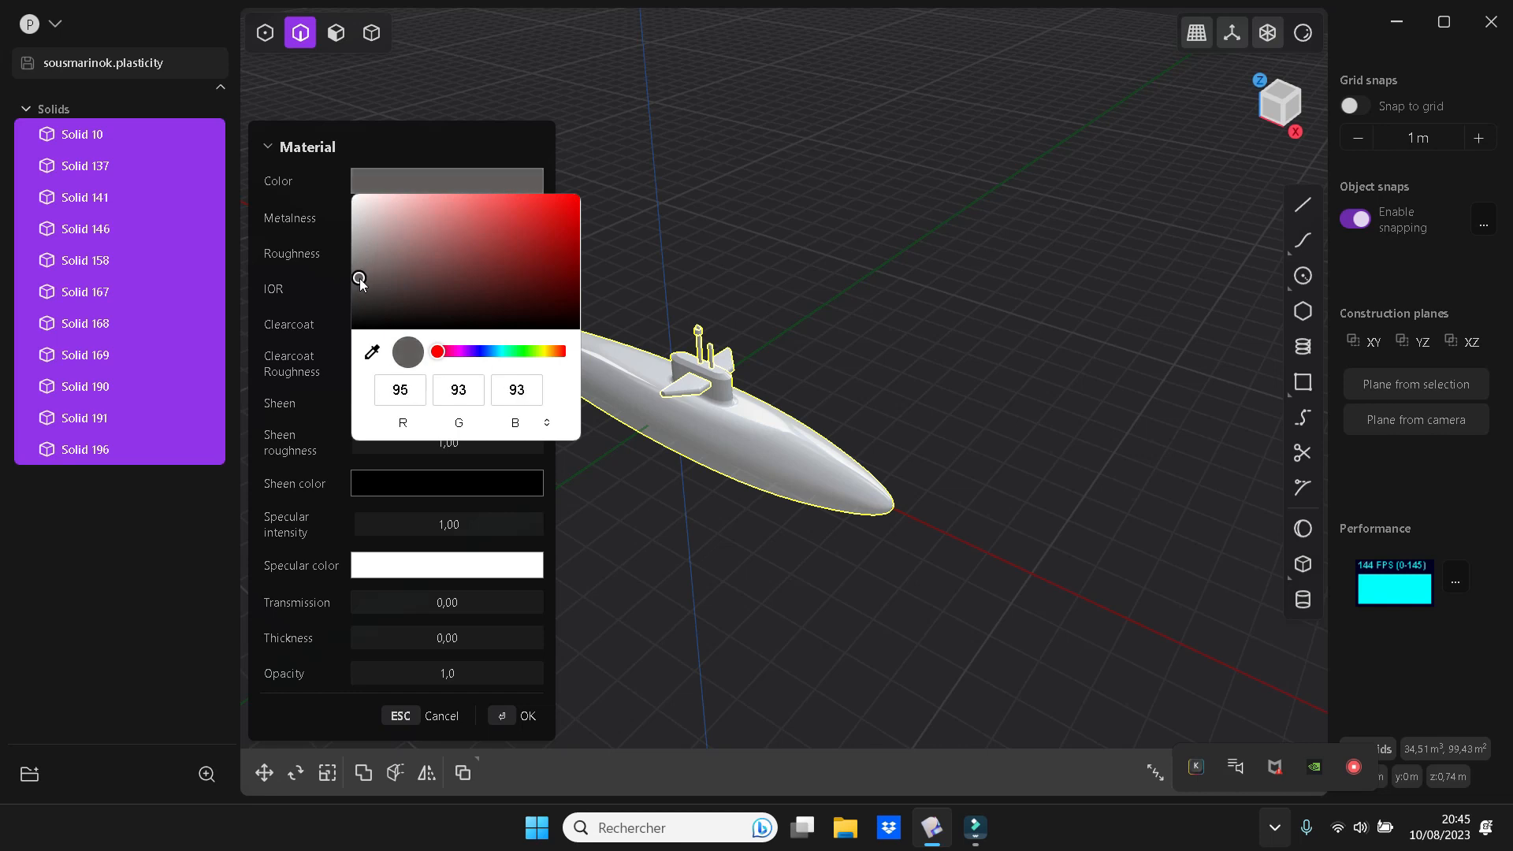
click(504, 716)
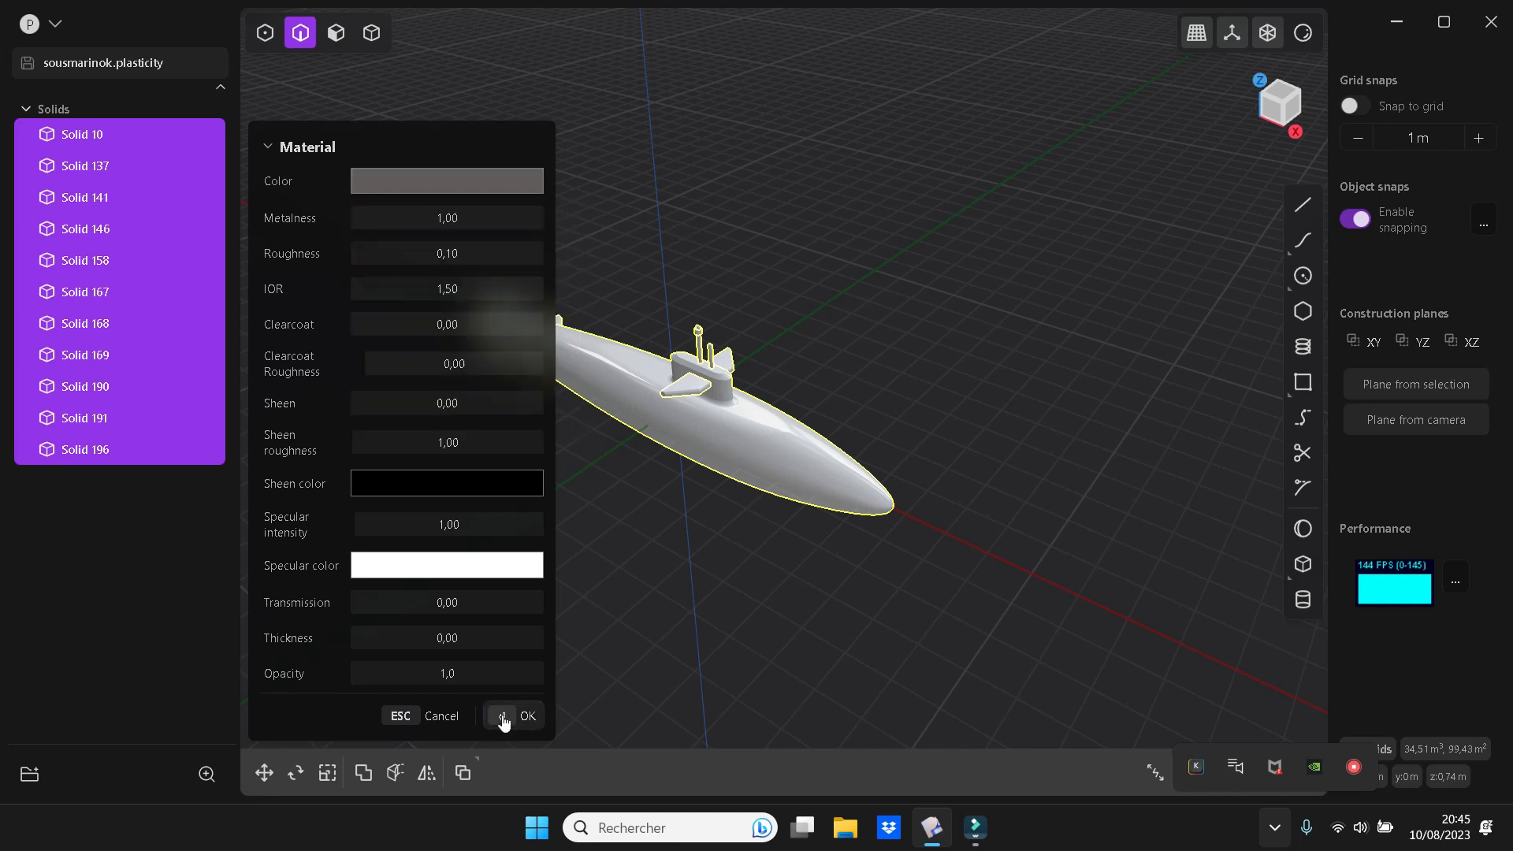
click(699, 605)
scroll(709, 603, up, 2)
scroll(709, 603, up, 2)
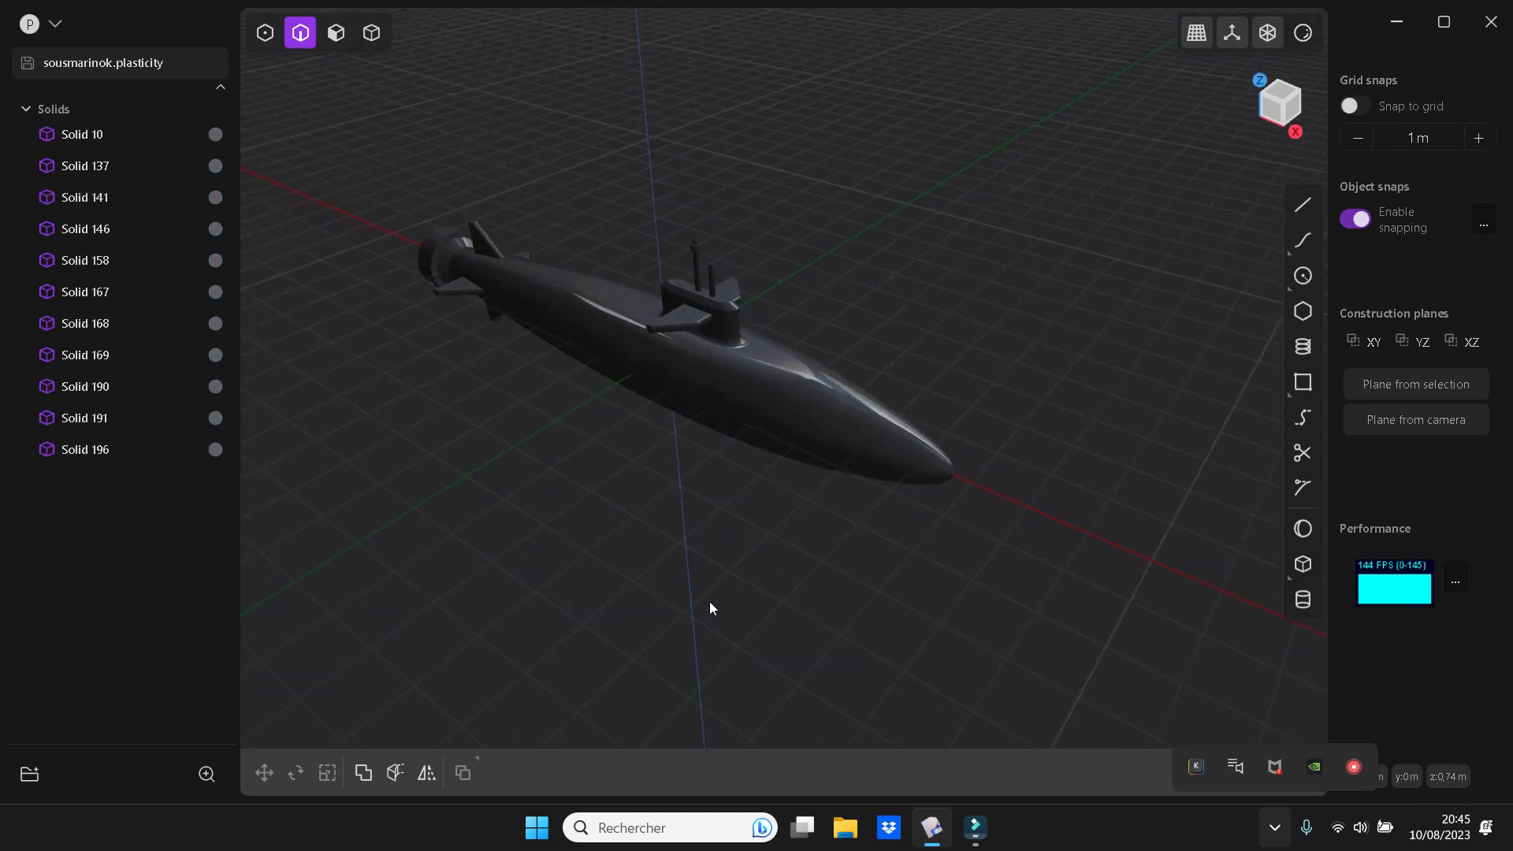
Hide the grid and axis lines and inspect the dark grey submarine from both sides against the plain background
click(1226, 38)
scroll(990, 380, up, 1)
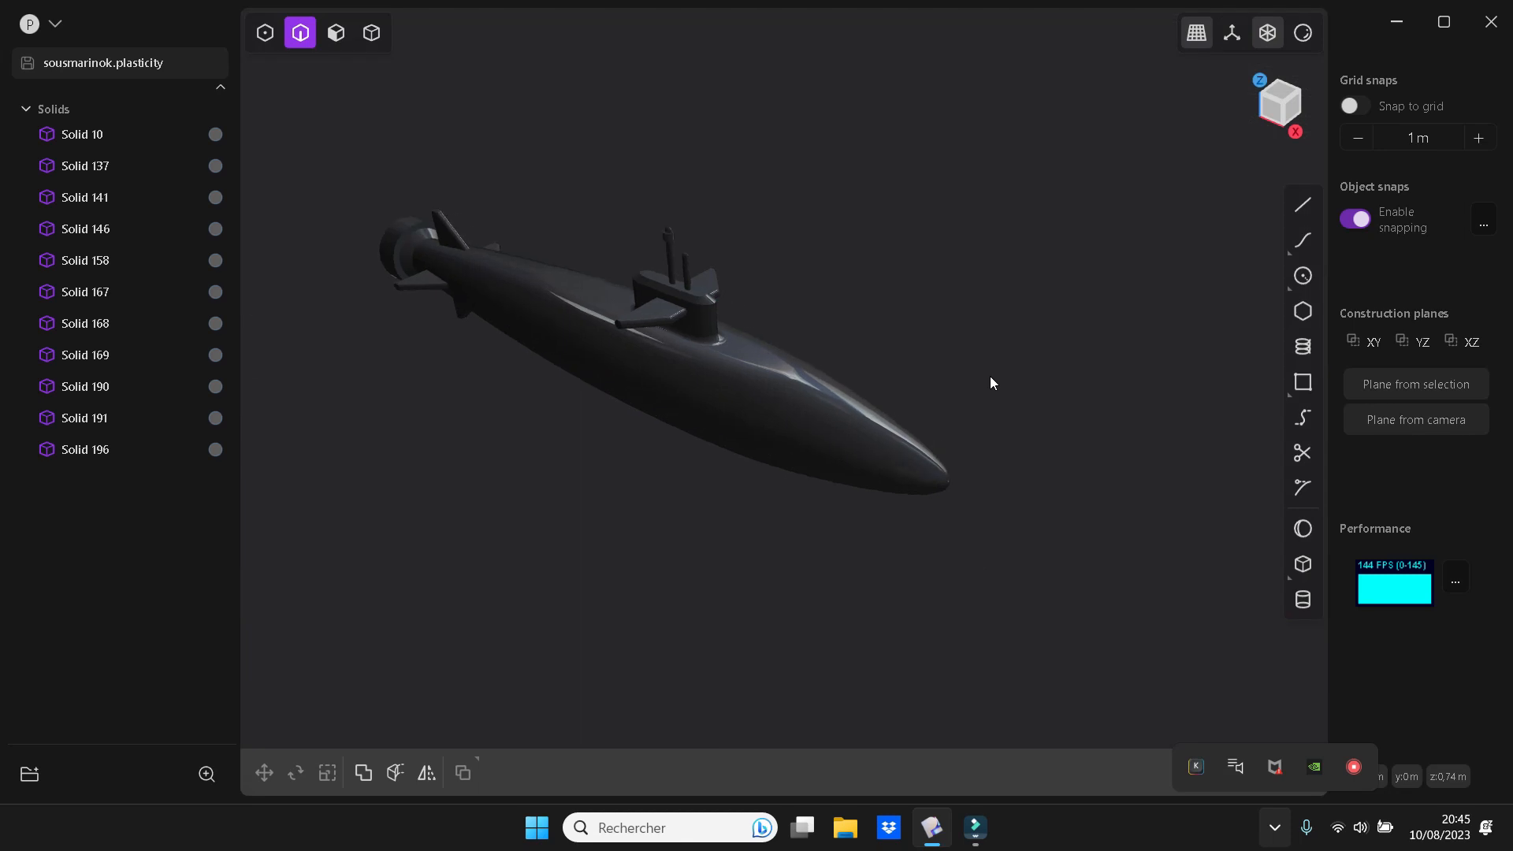
scroll(956, 318, up, 1)
right_drag(958, 320, 1043, 333)
scroll(1045, 334, up, 5)
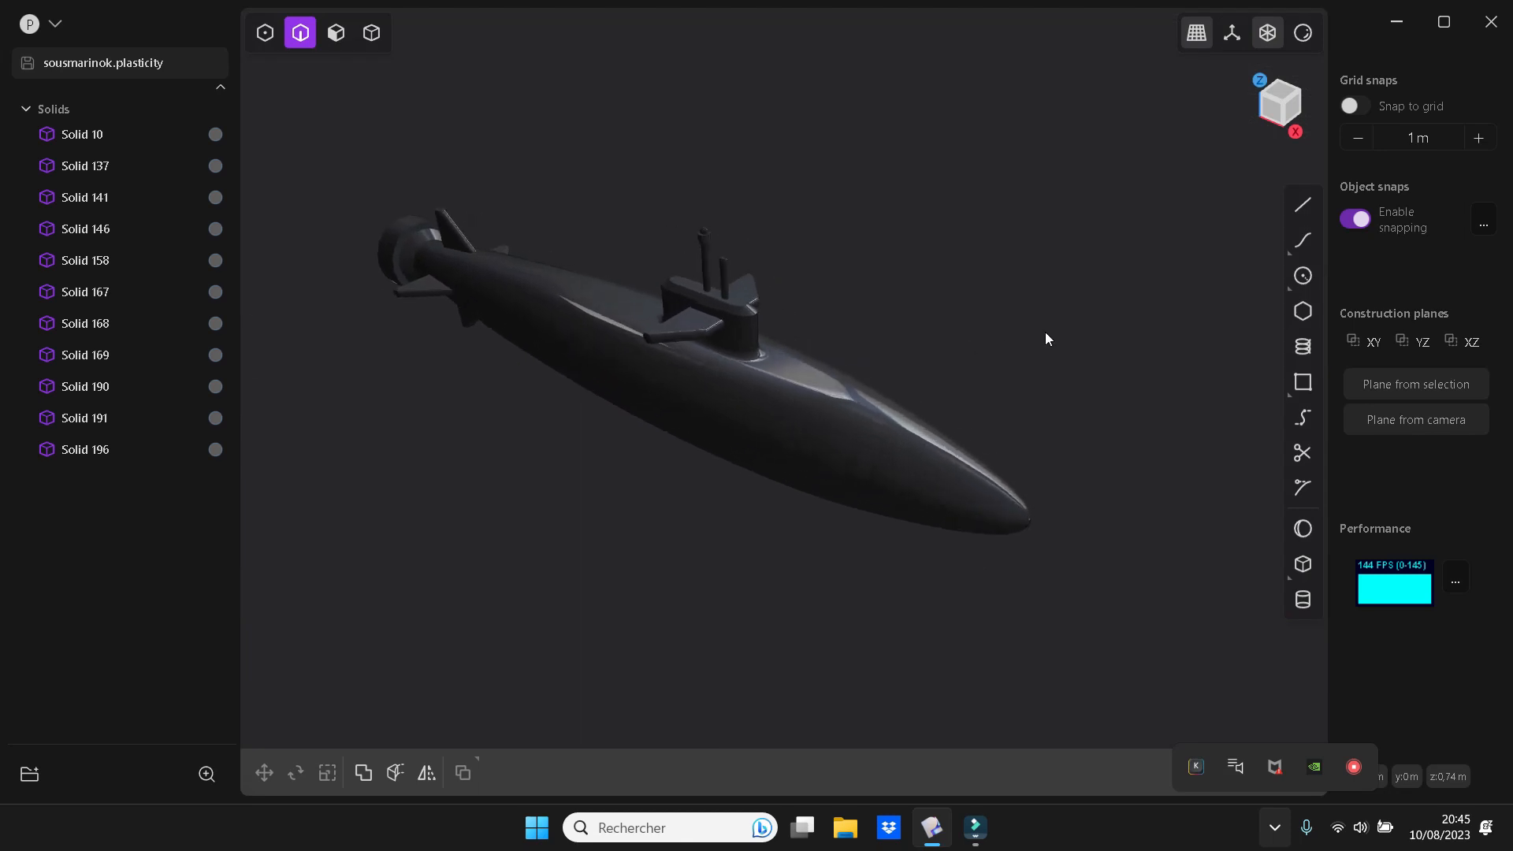
middle_drag(1024, 321, 1085, 426)
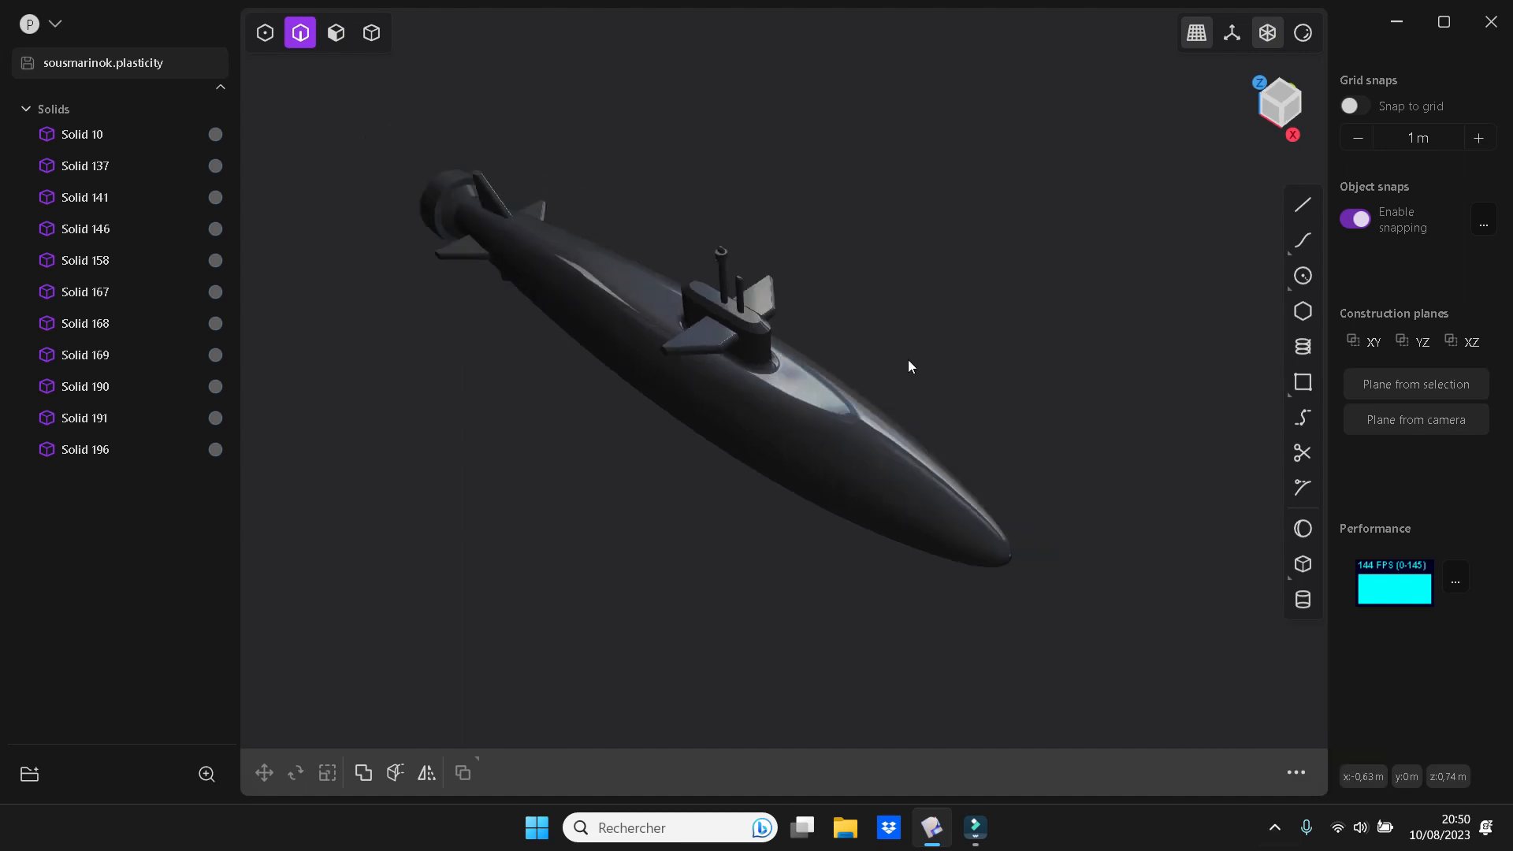
middle_drag(898, 368, 961, 440)
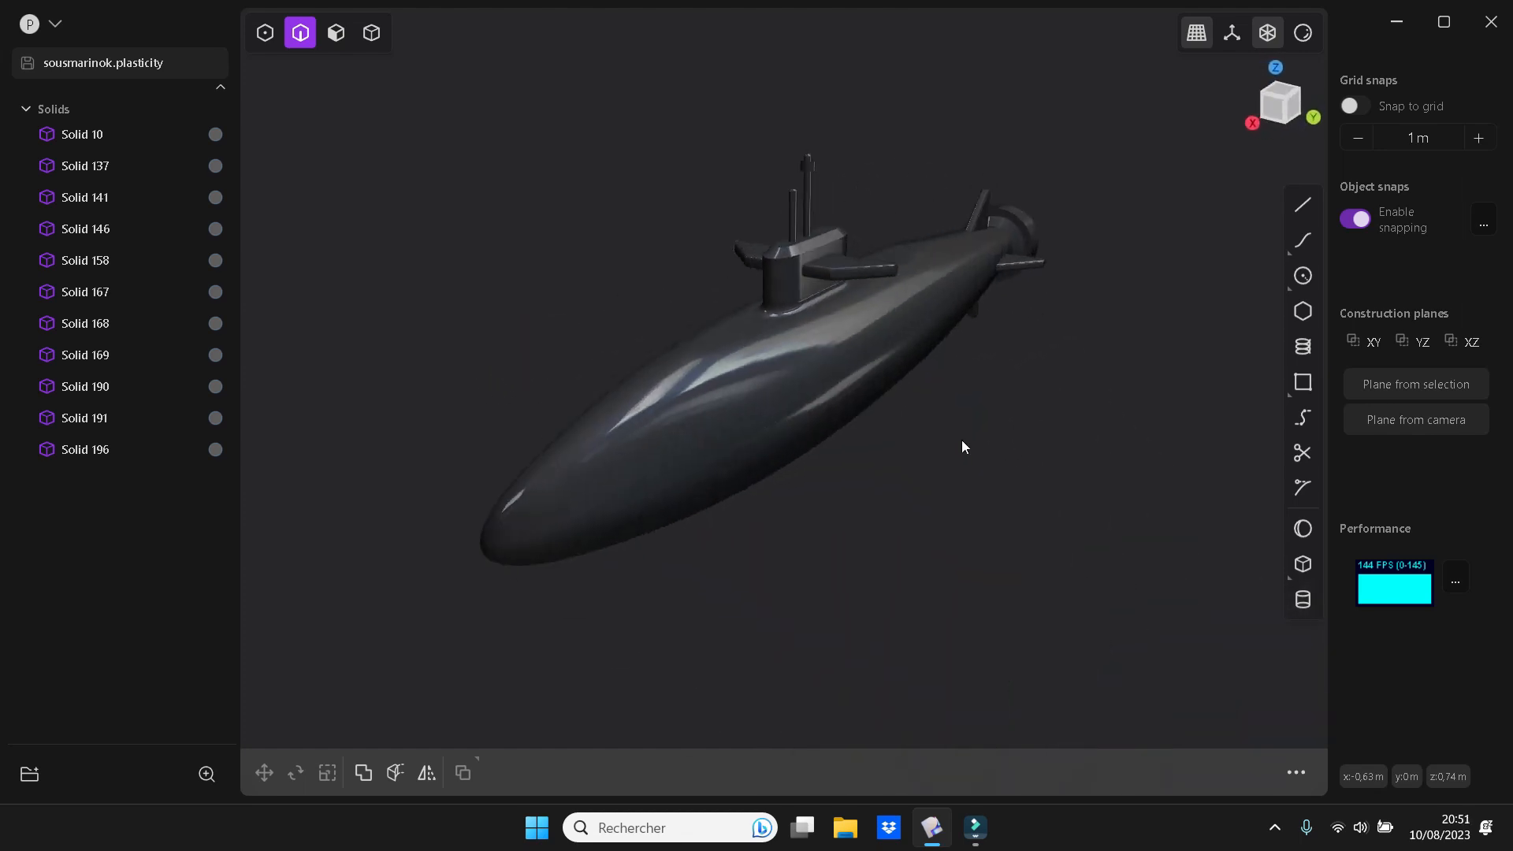